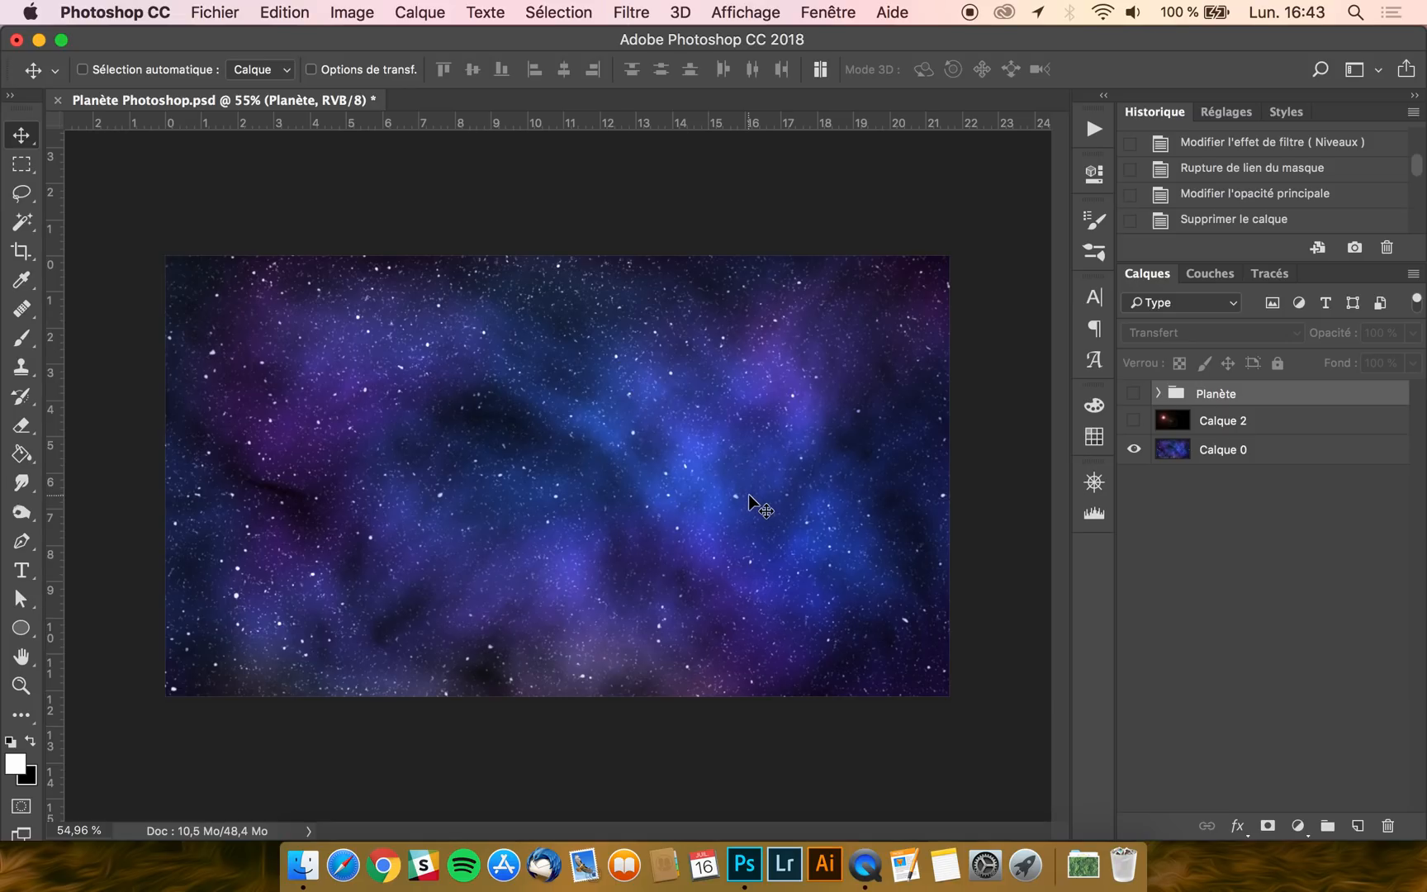
Show the Calque 2 layer and the Planète group, and open Paysage spatial.jpg as a separate document
{"action": "left_click", "coordinate": [1133, 420]}
{"action": "left_click", "coordinate": [1133, 395]}
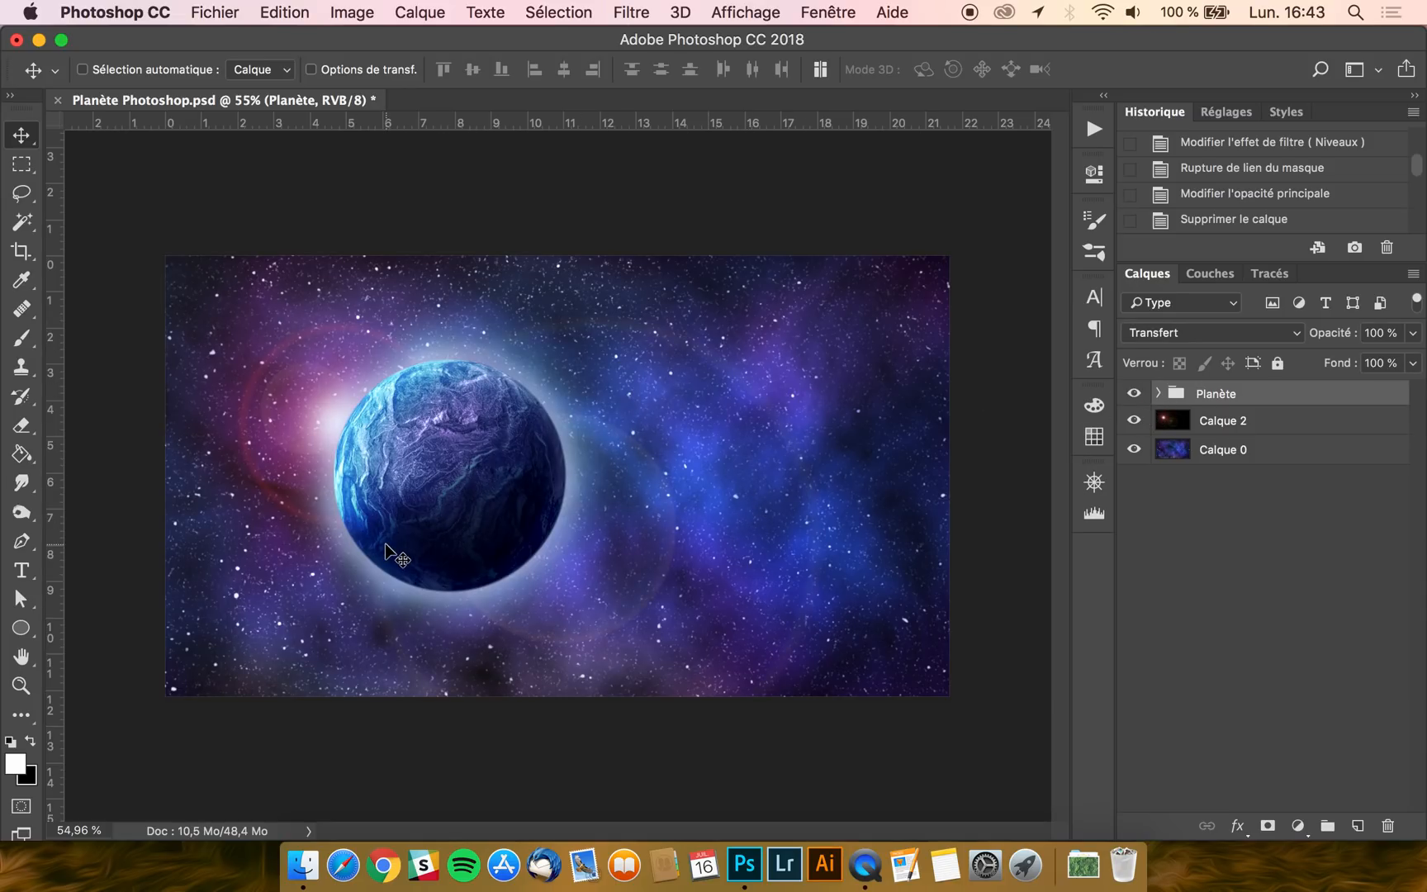
{"action": "left_click", "coordinate": [303, 879]}
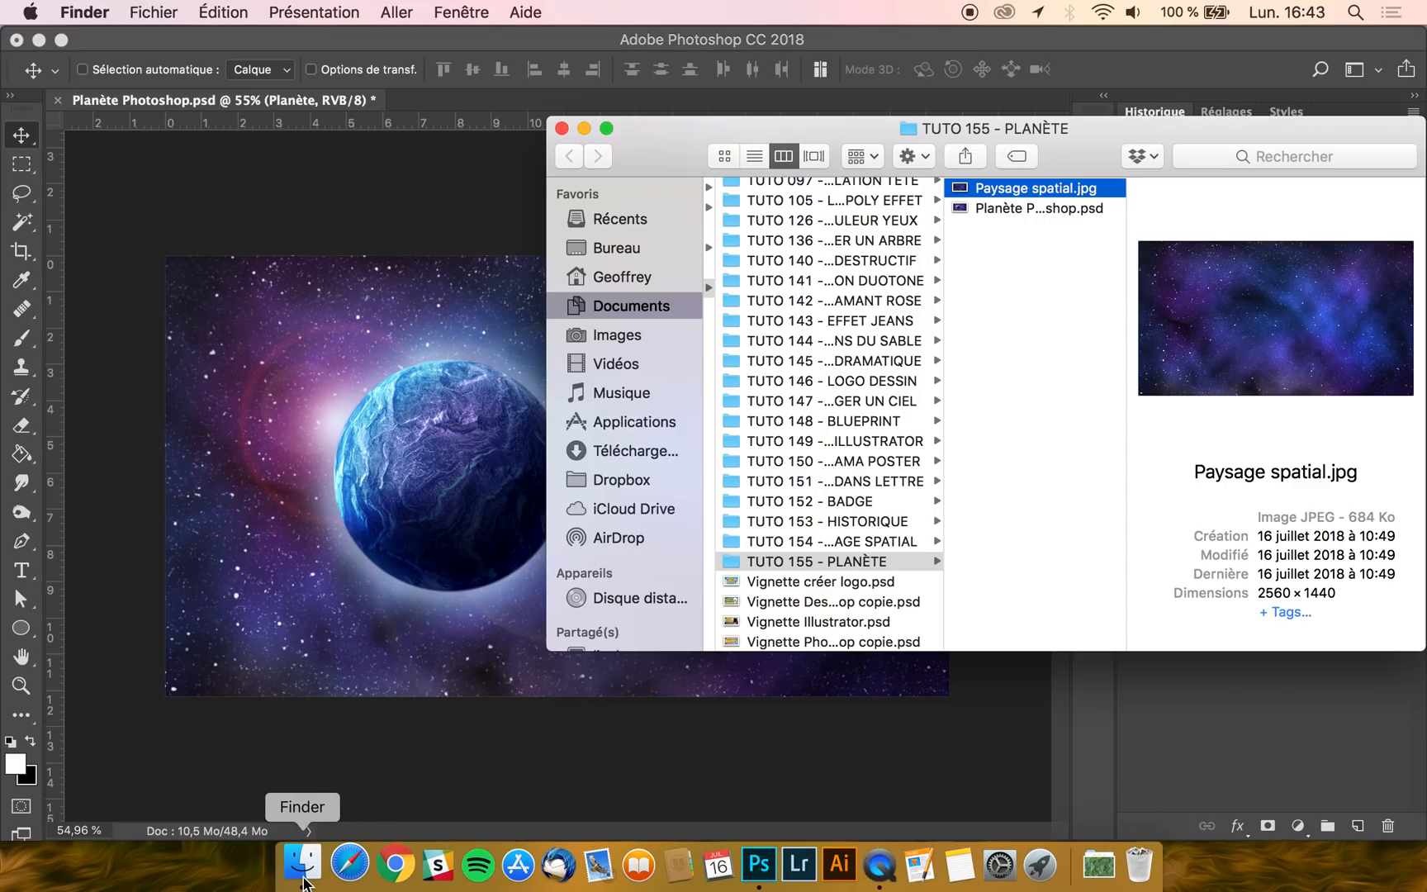
{"action": "left_click_drag", "start_coordinate": [1069, 182], "coordinate": [472, 83]}
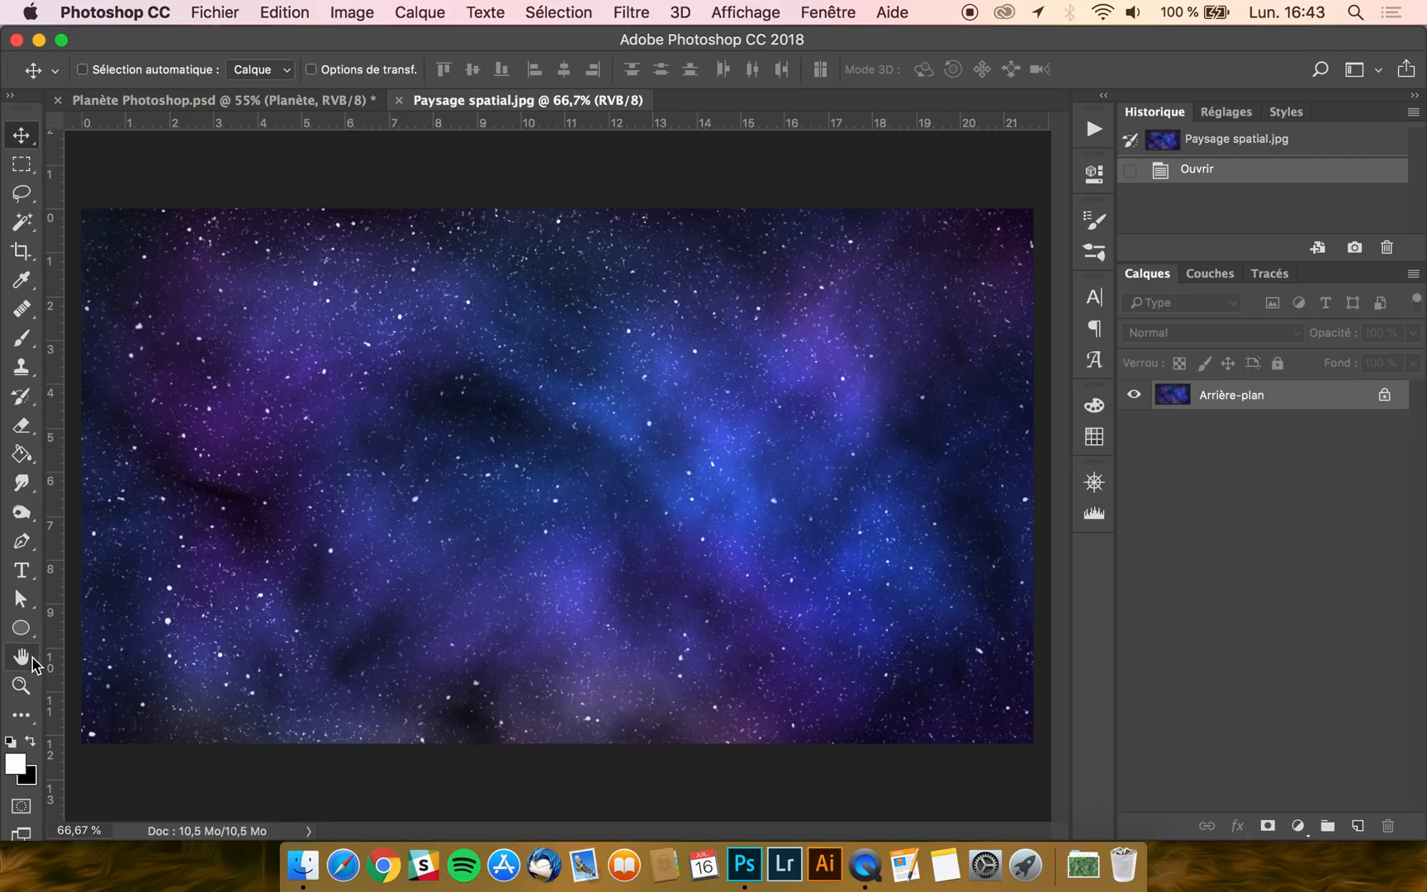
Draw a white circle about 1104 px across over the upper part of the space background with the Ellipse tool
{"action": "left_click", "coordinate": [22, 628]}
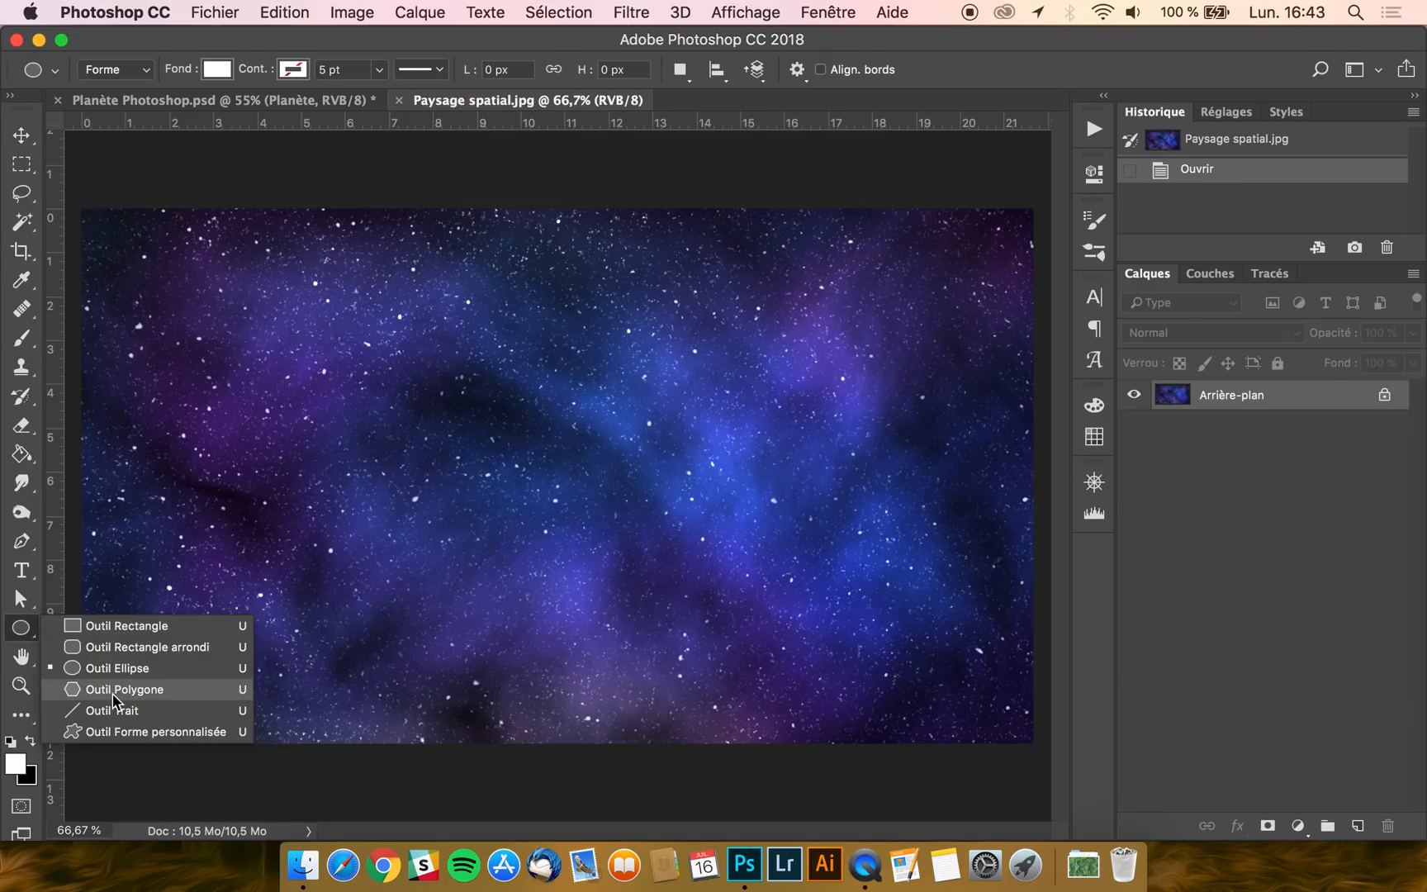
{"action": "left_click", "coordinate": [107, 669]}
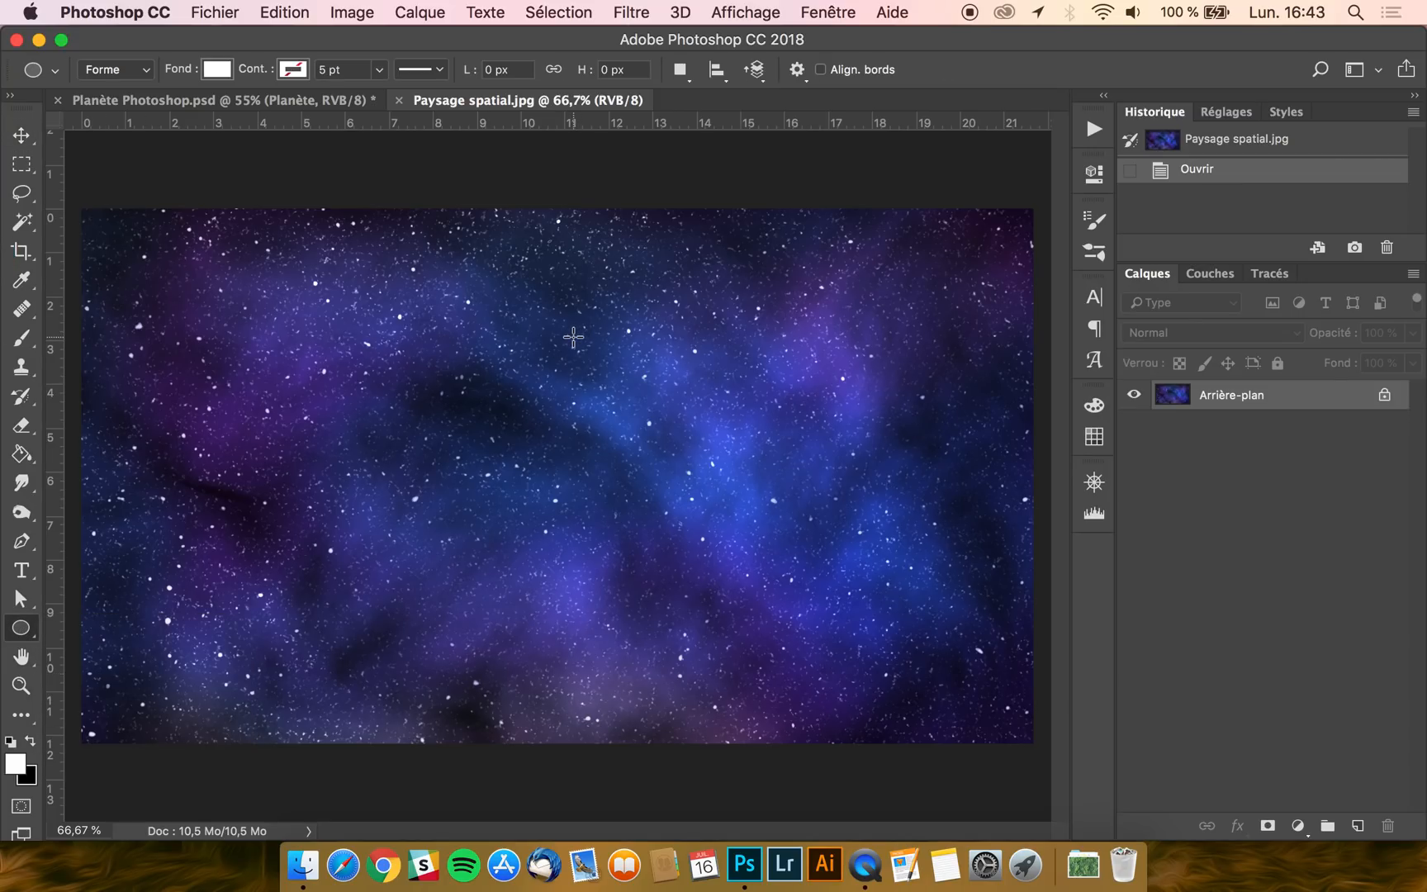
{"action": "left_click", "coordinate": [200, 833]}
{"action": "left_click_drag", "start_coordinate": [451, 300], "coordinate": [628, 487]}
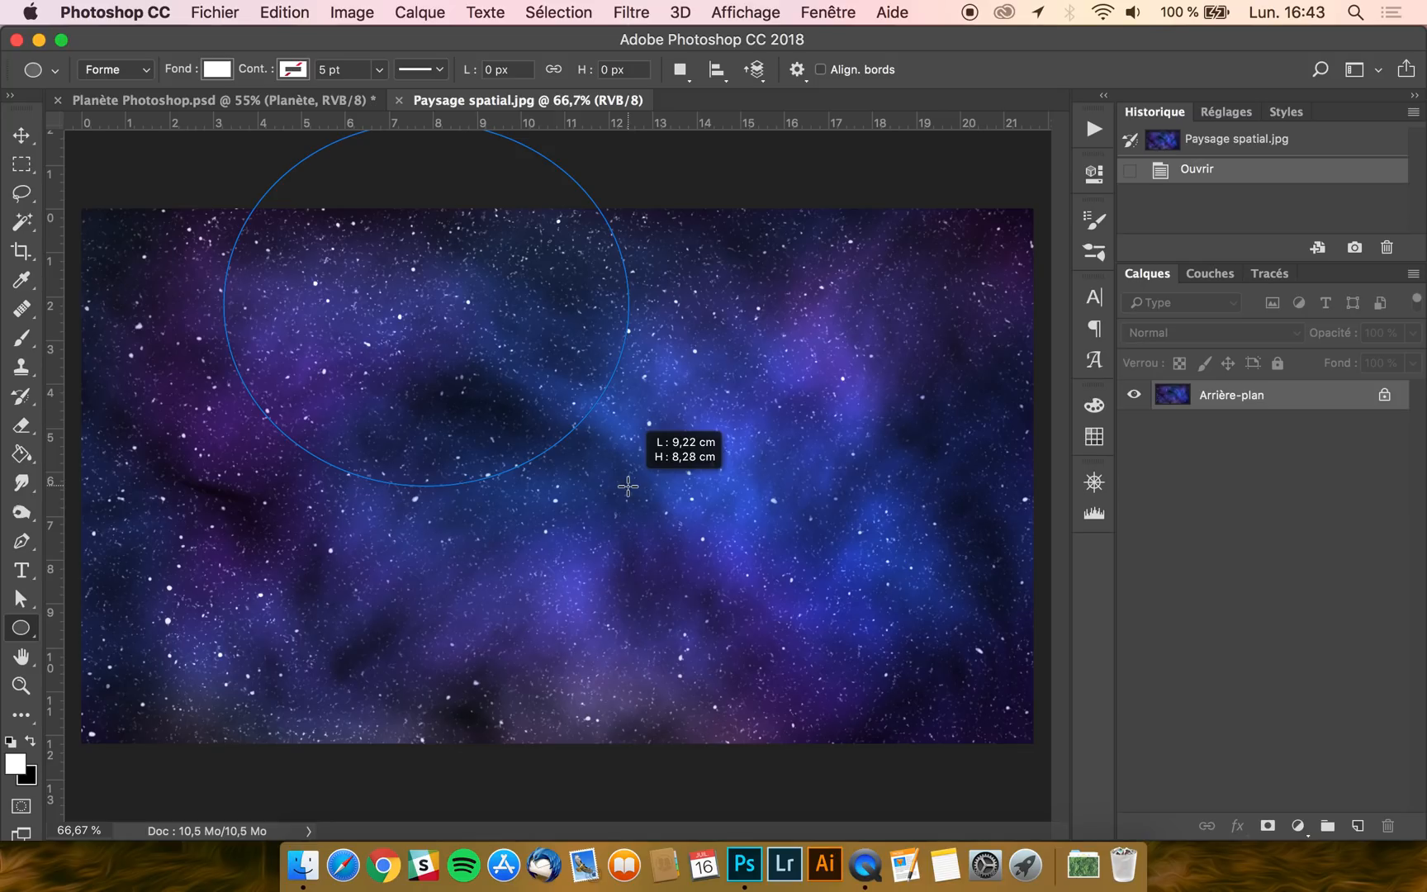
{"action": "left_click_drag", "start_coordinate": [627, 487], "coordinate": [723, 516]}
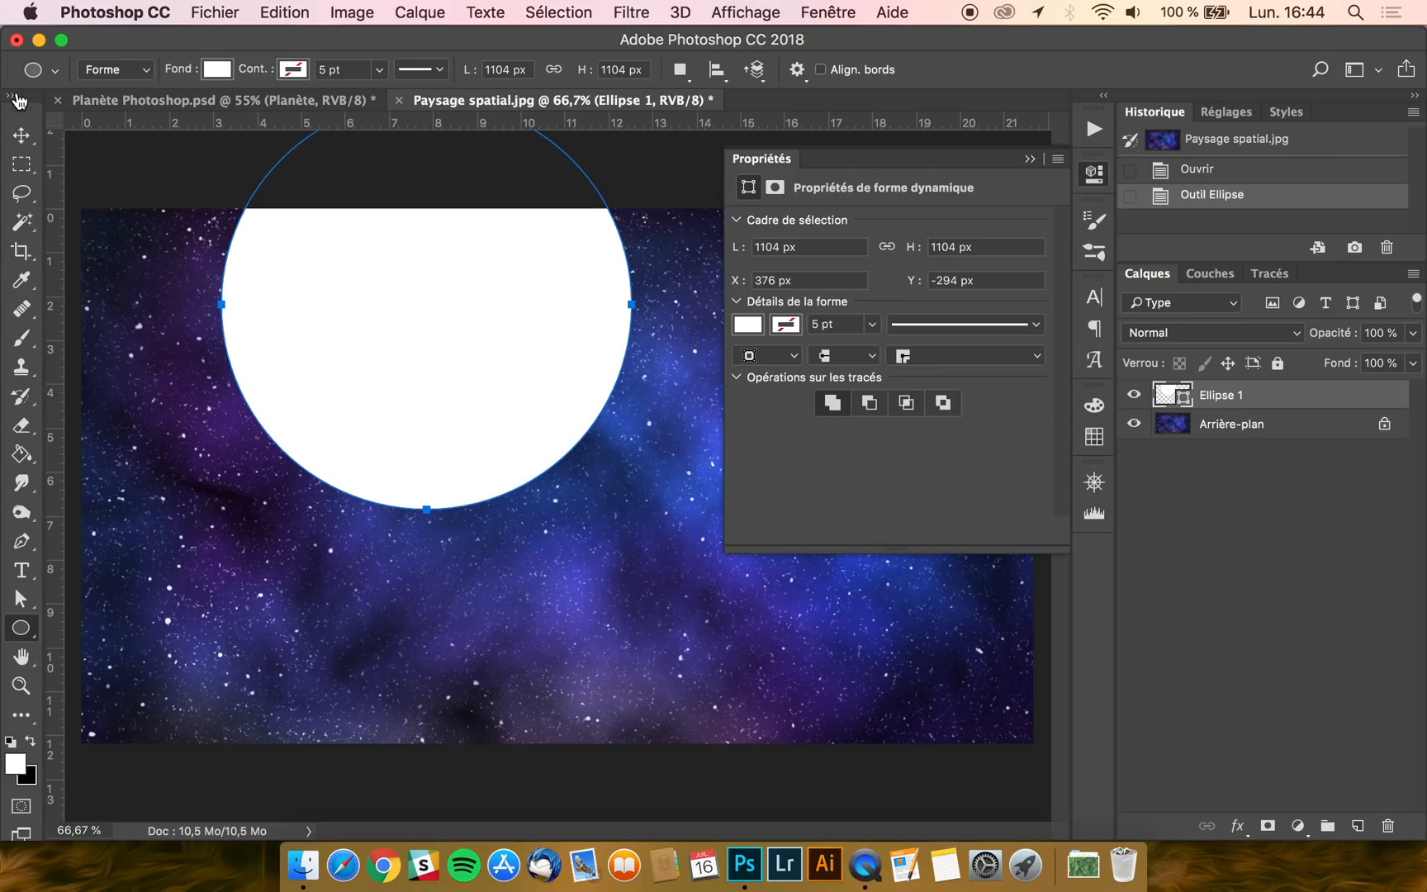
Move the white circle to the centre of the canvas
{"action": "left_click", "coordinate": [21, 134]}
{"action": "left_click_drag", "start_coordinate": [398, 312], "coordinate": [573, 482]}
{"action": "left_click", "coordinate": [669, 199]}
{"action": "left_click_drag", "start_coordinate": [563, 367], "coordinate": [560, 376]}
Scale the circle down proportionally to about 92% and reposition it near the middle of the canvas
{"action": "key", "text": "super"}
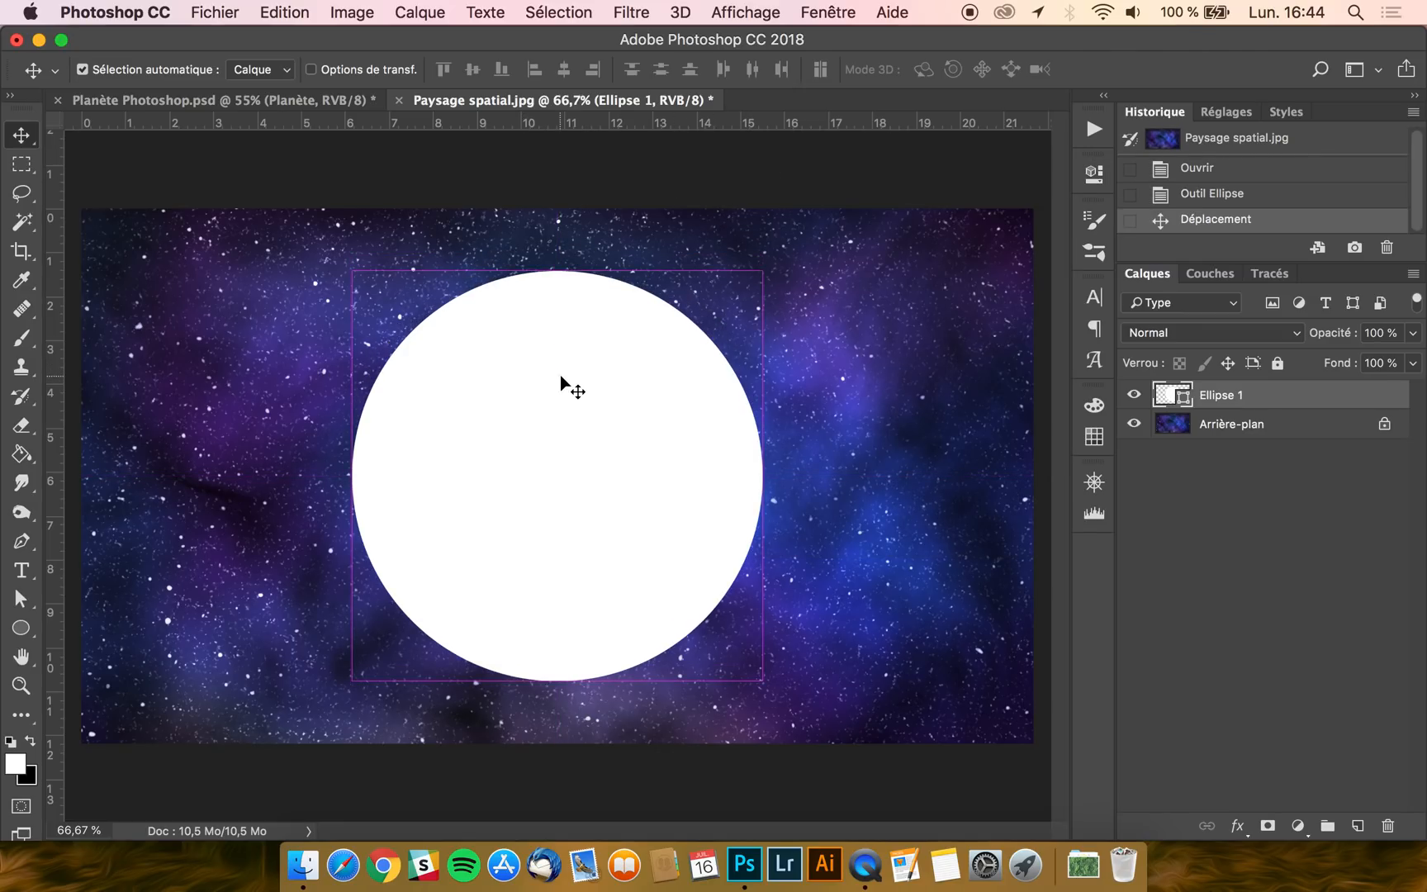
{"action": "key", "text": "super+t"}
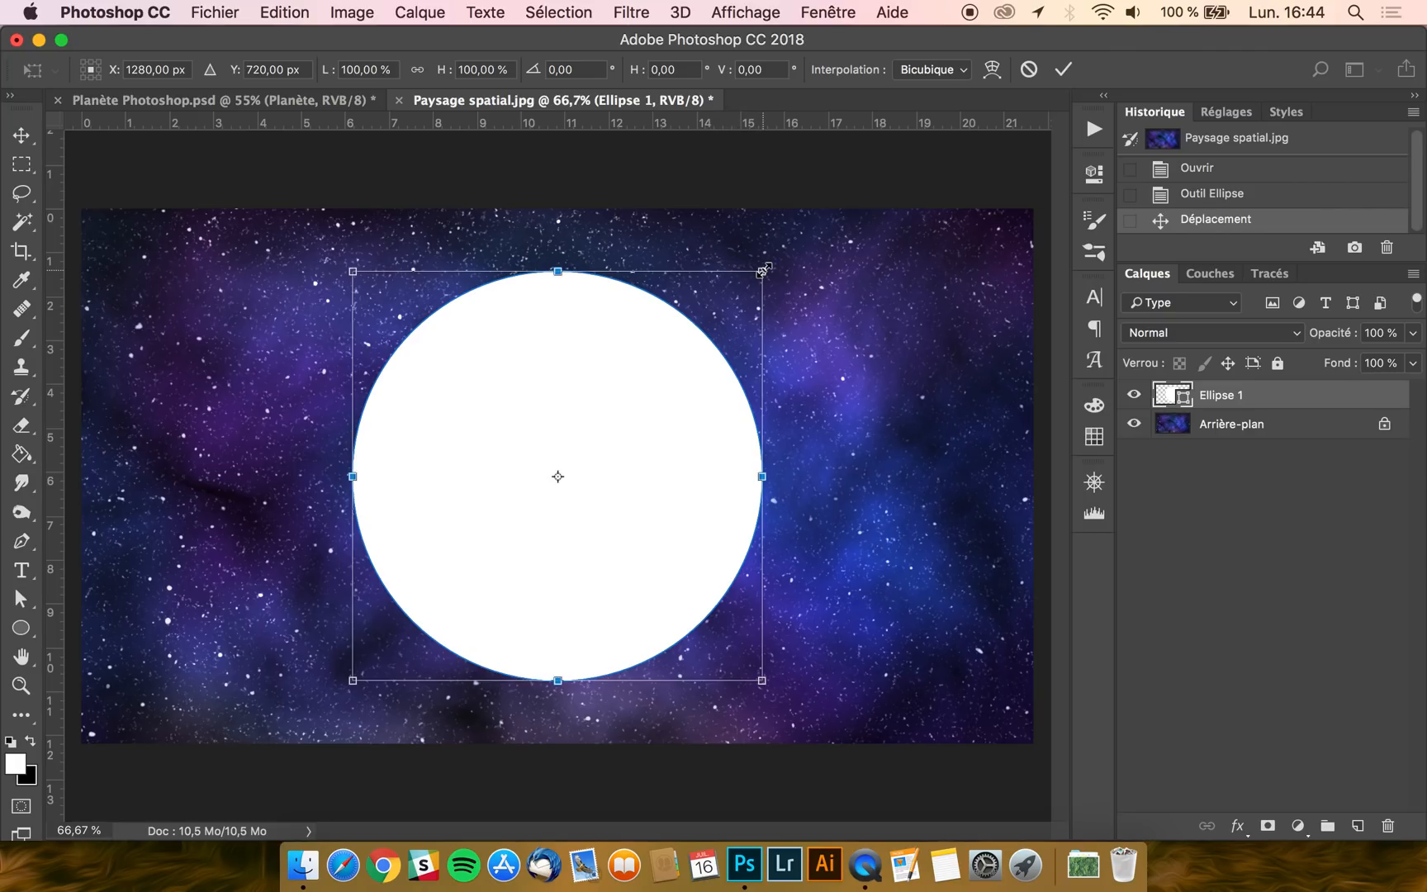
{"action": "left_click_drag", "start_coordinate": [761, 271], "coordinate": [728, 305]}
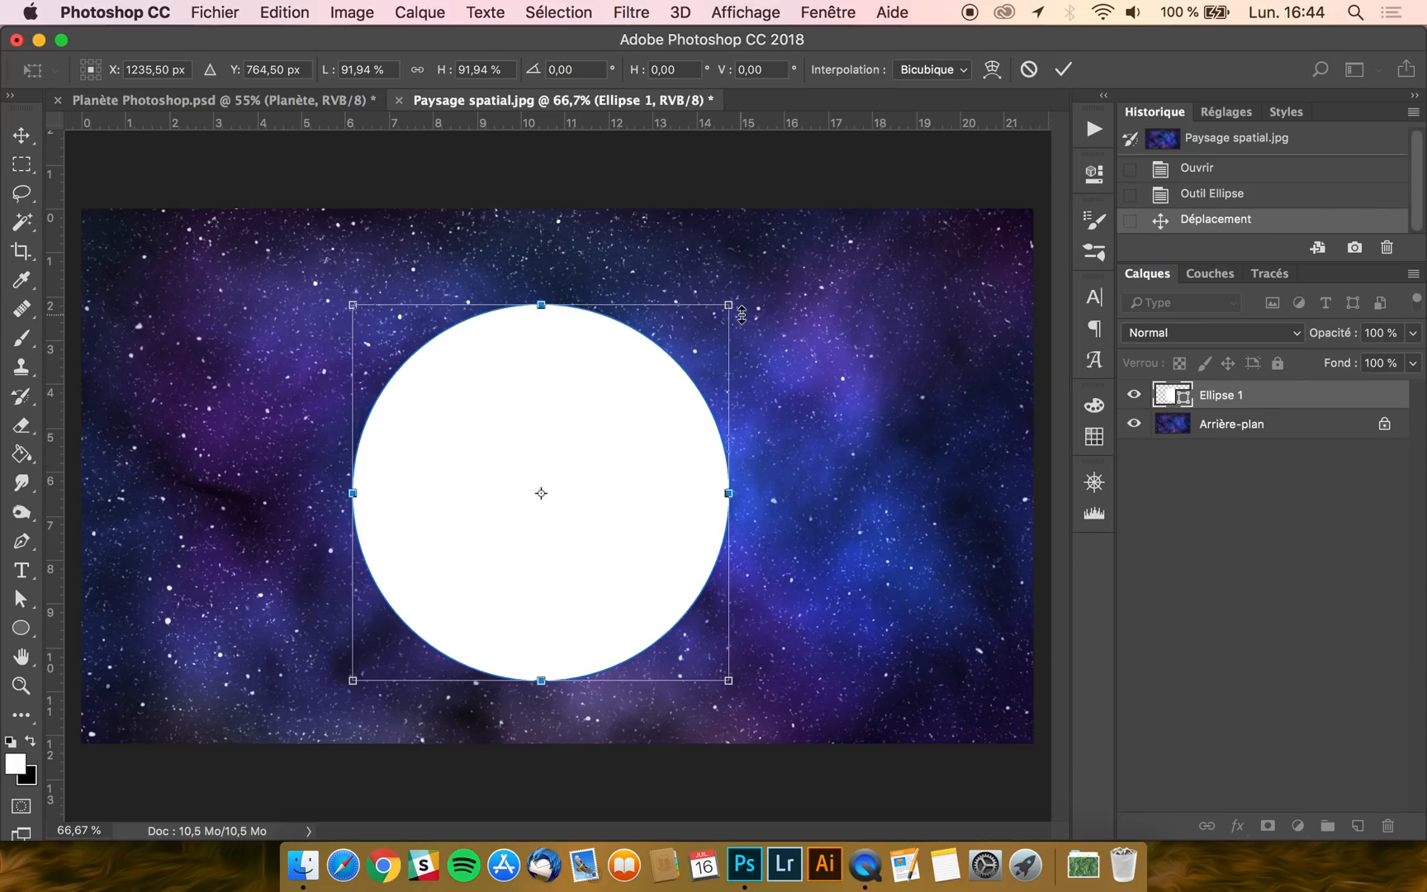
{"action": "key", "text": "Return"}
{"action": "left_click_drag", "start_coordinate": [576, 471], "coordinate": [606, 454]}
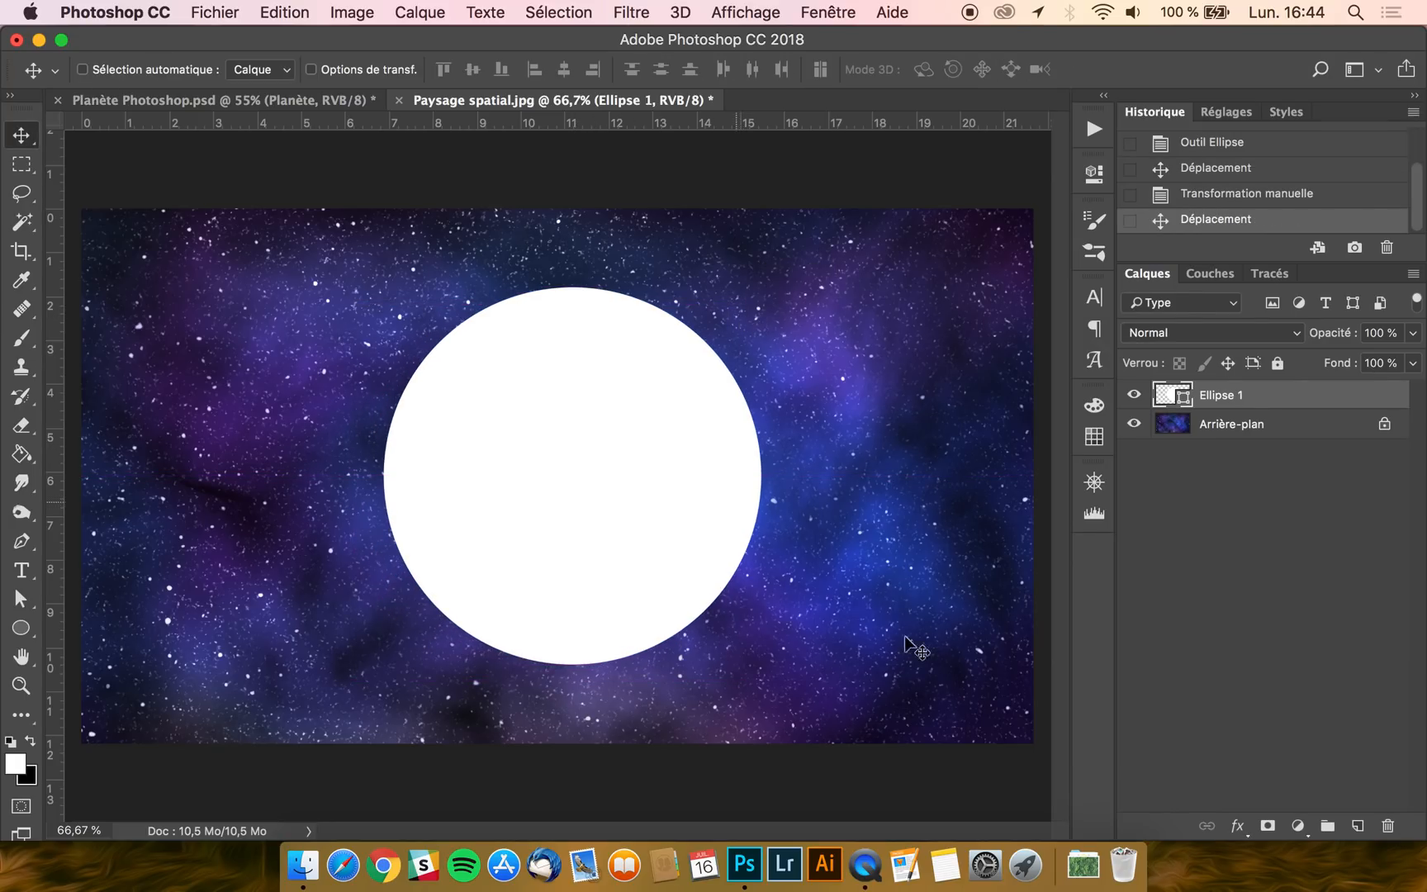
Place the geological-surface-2886303_1920 texture image above the circle at its default size
{"action": "left_click", "coordinate": [1078, 849]}
{"action": "left_click_drag", "start_coordinate": [1092, 788], "coordinate": [624, 479]}
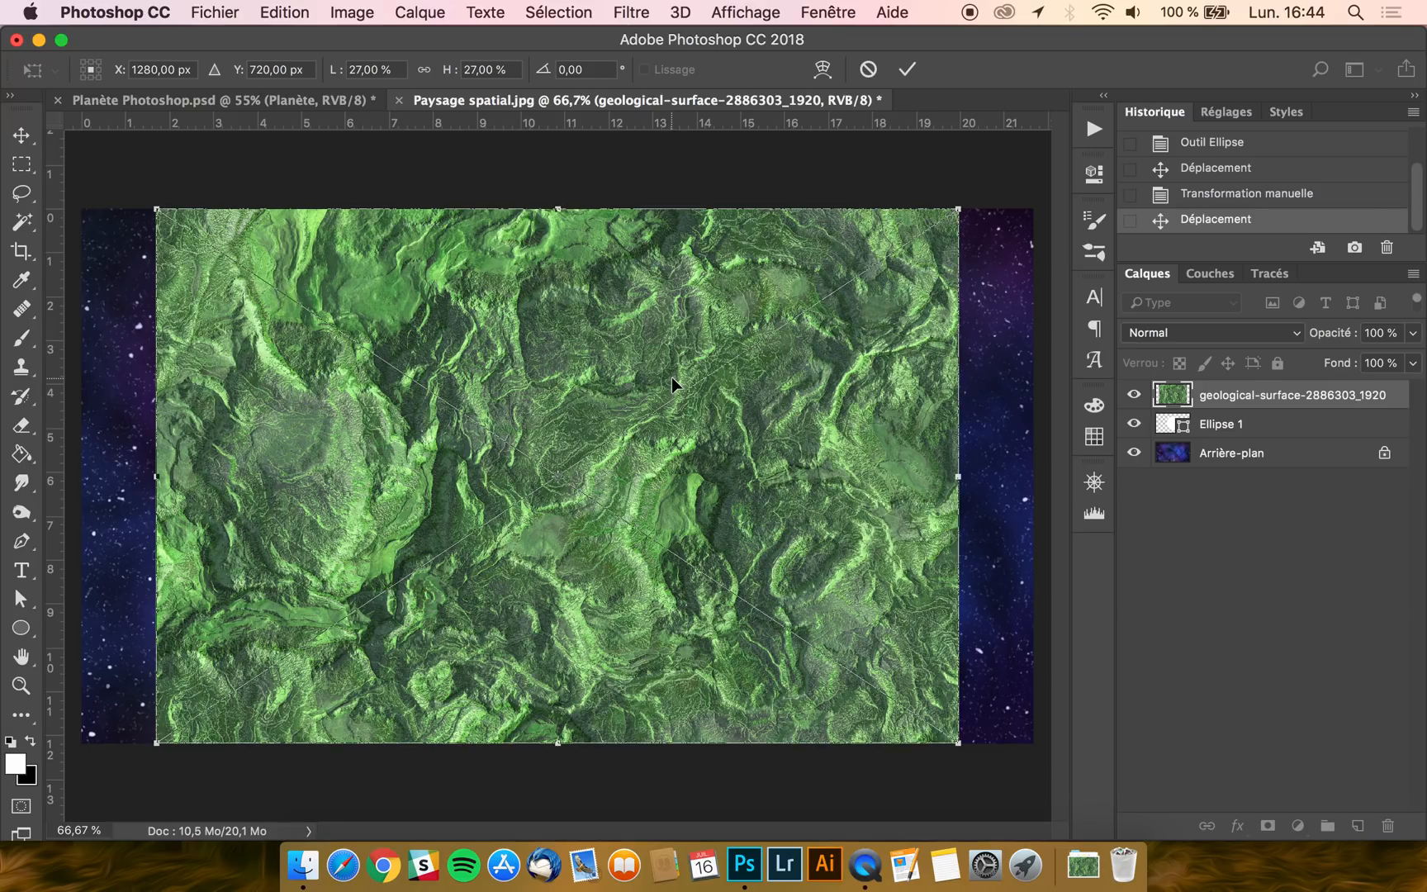
{"action": "key", "text": "Return"}
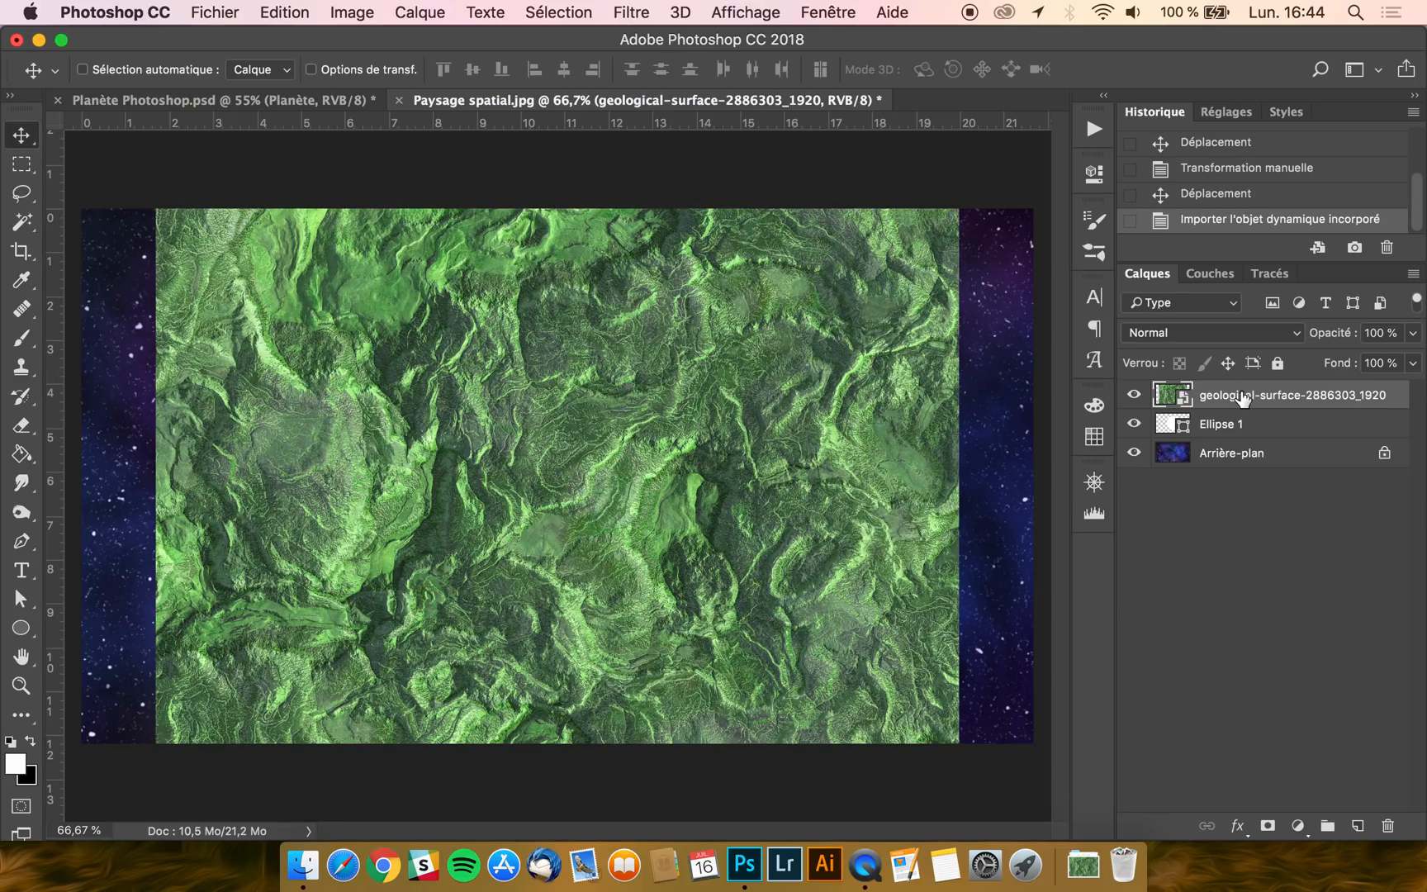
Rasterize the geological-surface texture layer and desaturate it
{"action": "right_click", "coordinate": [1239, 399]}
{"action": "scroll", "coordinate": [1185, 568], "scroll_direction": "down", "scroll_amount": 3}
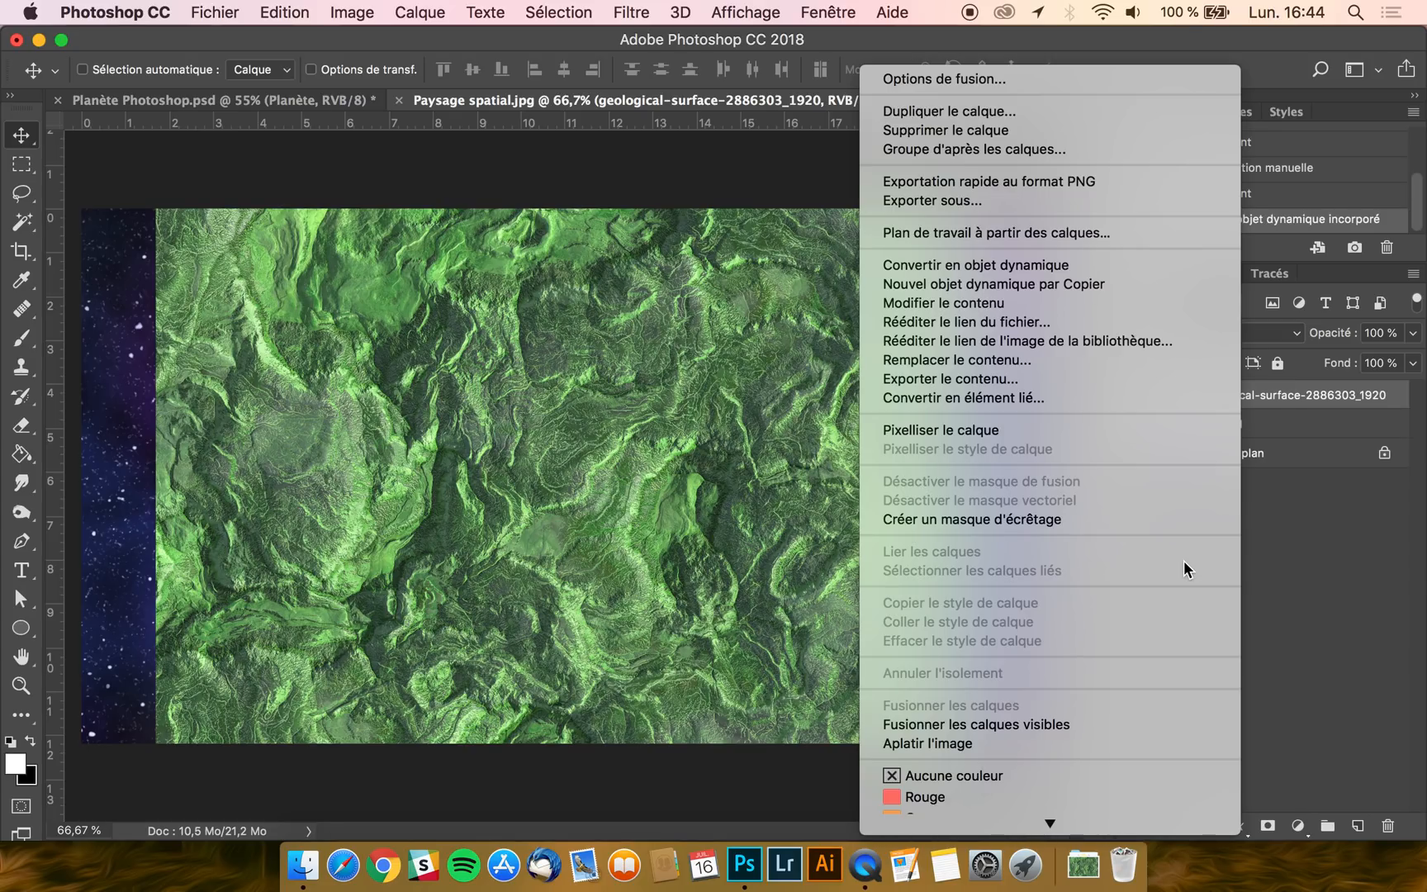
{"action": "left_click", "coordinate": [1085, 431]}
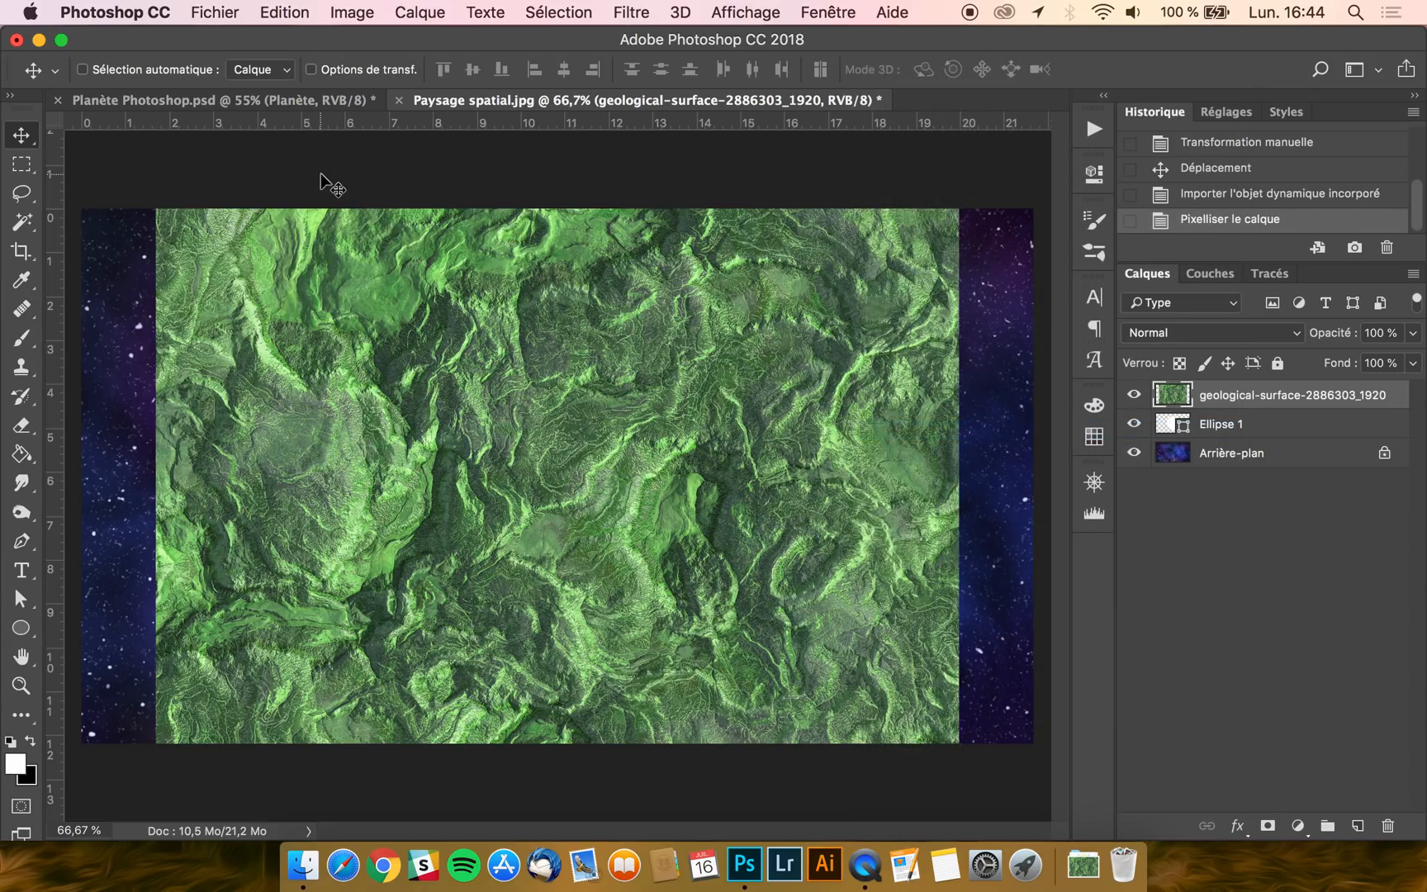
{"action": "left_click", "coordinate": [347, 11]}
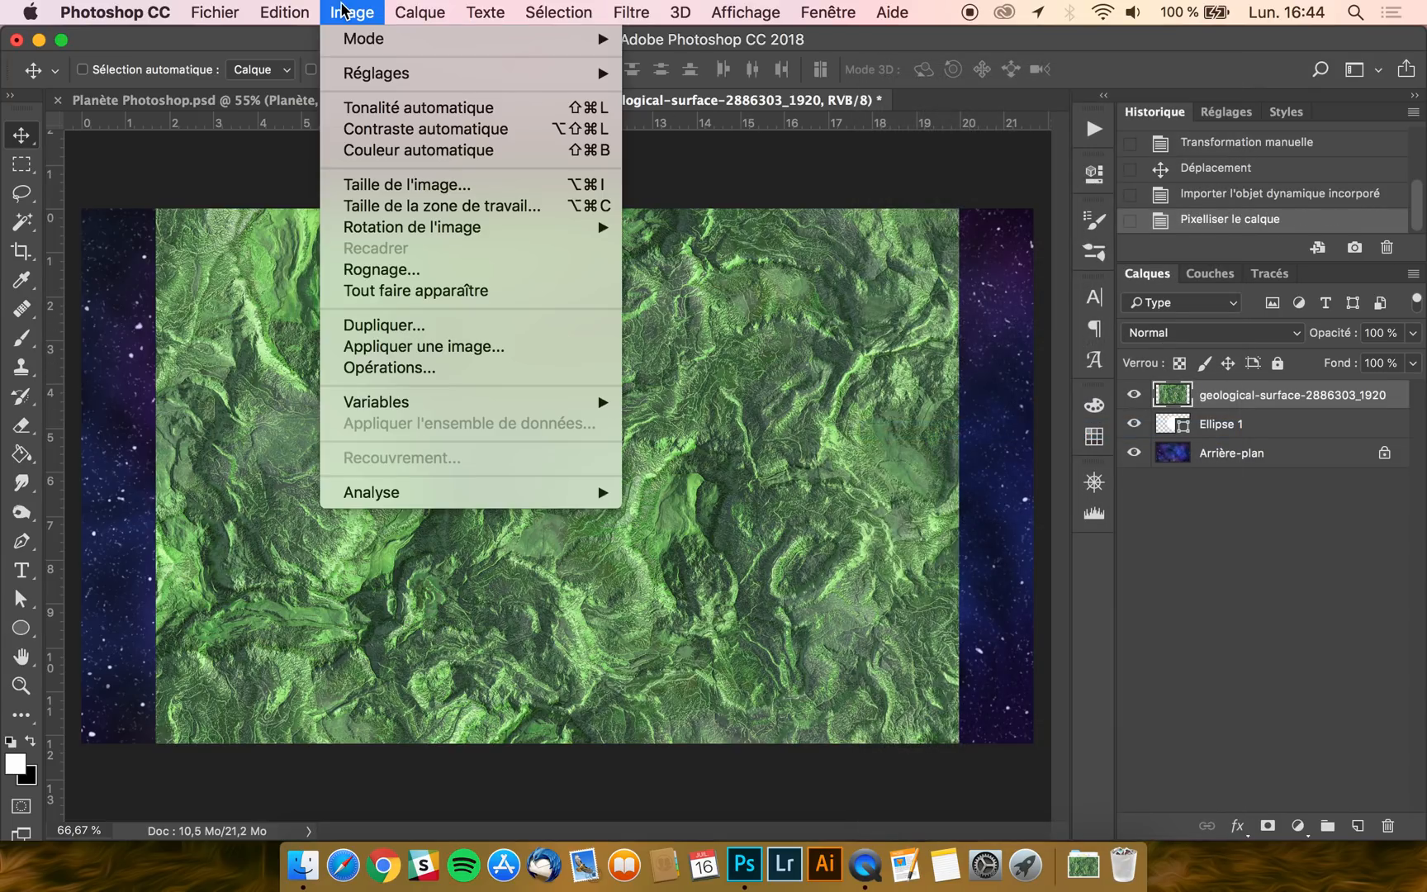
{"action": "mouse_move", "coordinate": [405, 76]}
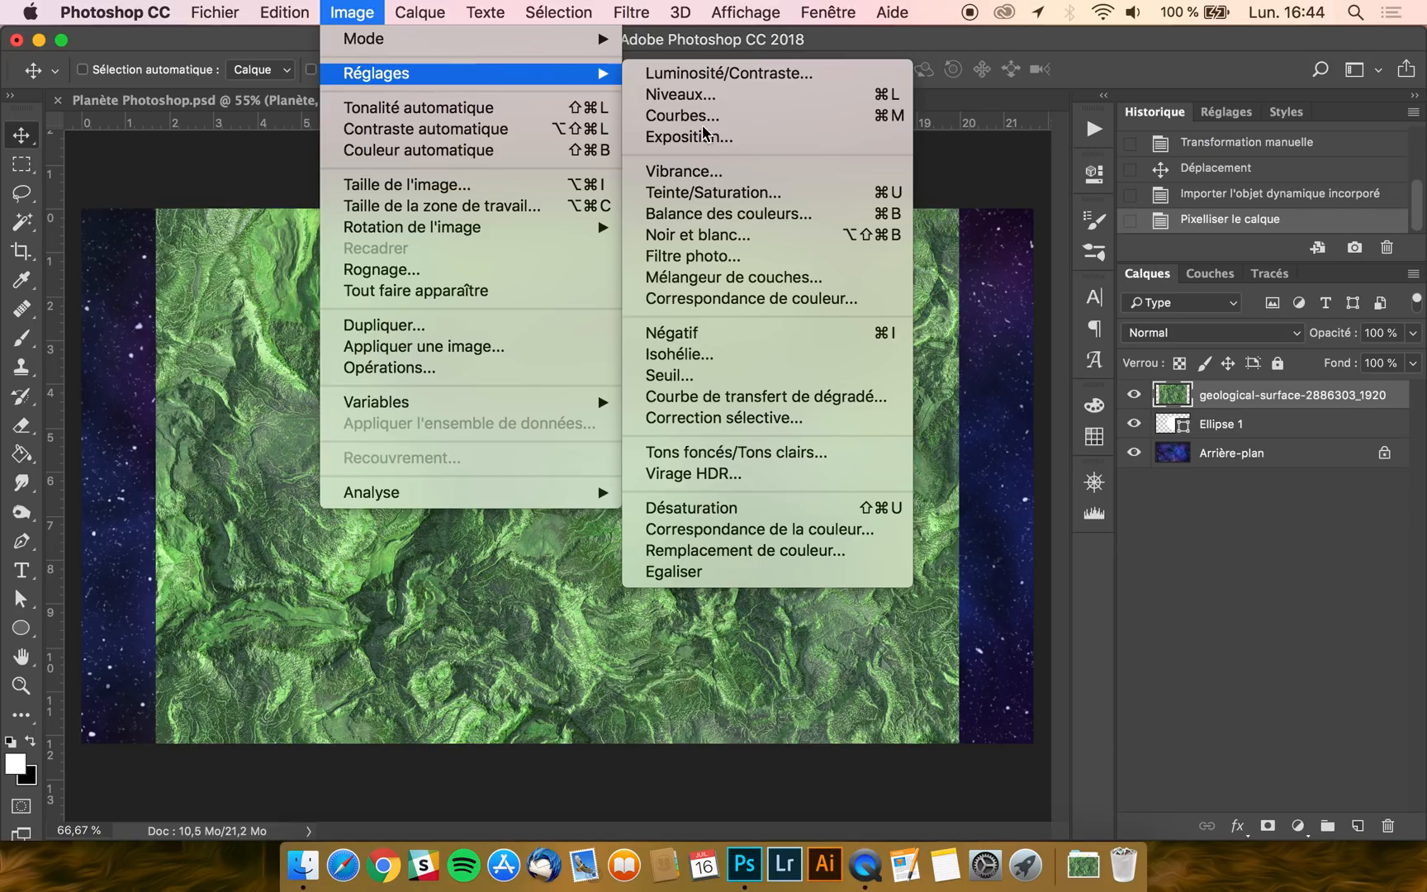
{"action": "left_click", "coordinate": [706, 508]}
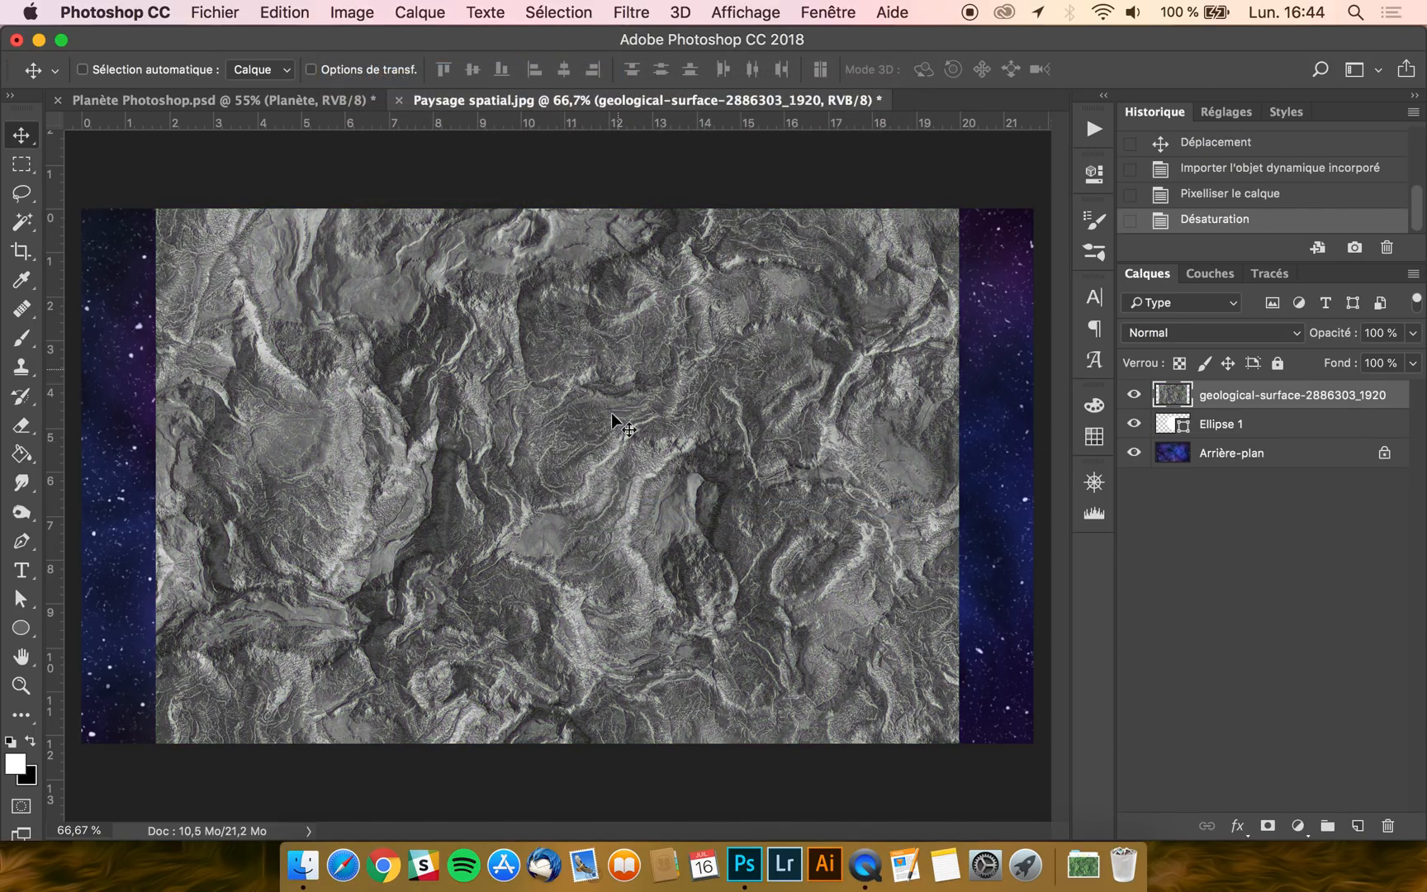
Revert to the state before rasterizing to check which image adjustments are available, and restore the desaturated state
{"action": "left_click", "coordinate": [352, 11]}
{"action": "mouse_move", "coordinate": [450, 81]}
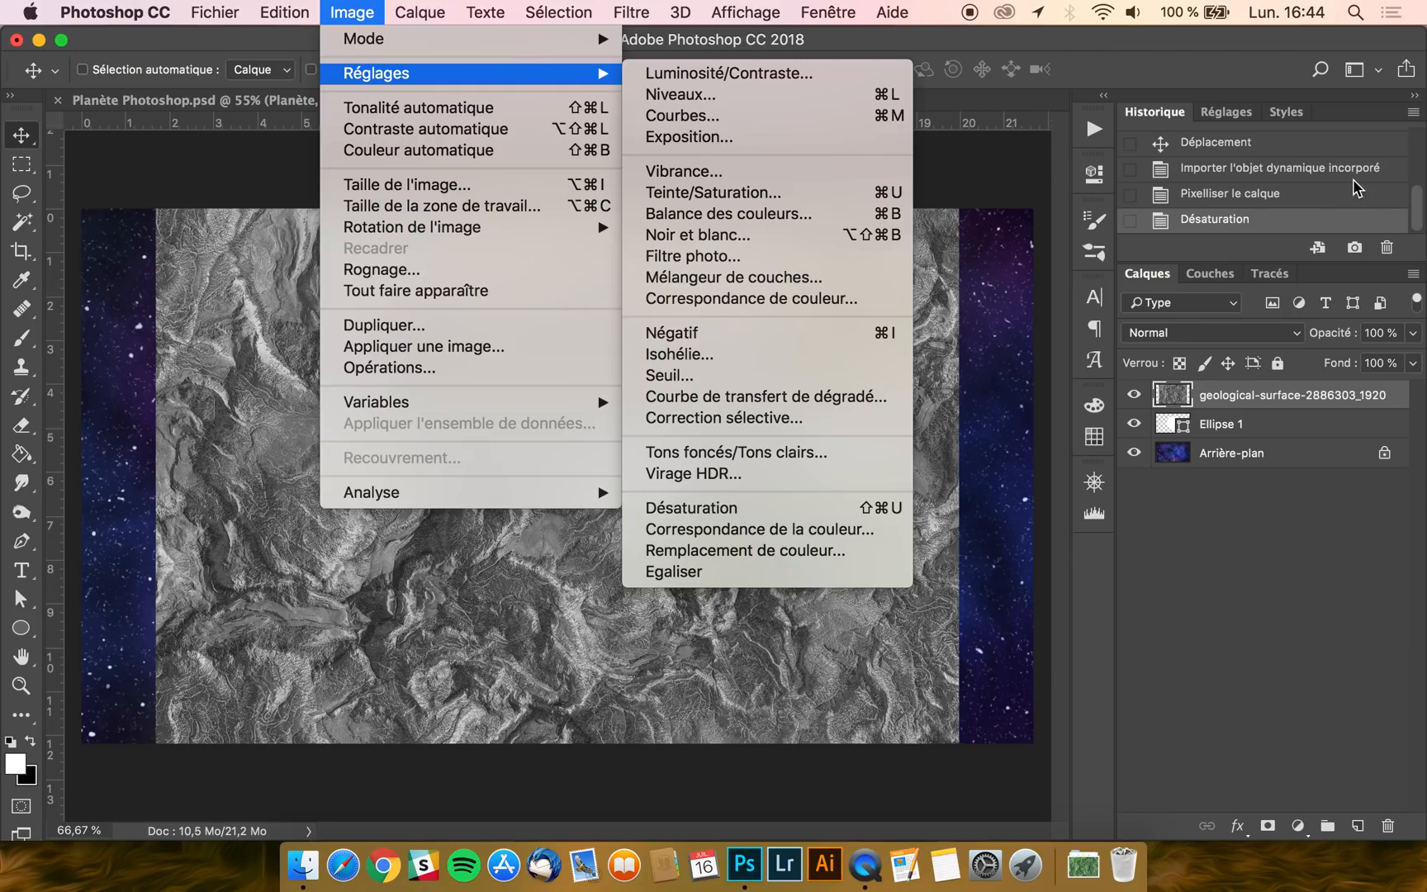
{"action": "left_click", "coordinate": [1272, 175]}
{"action": "left_click", "coordinate": [1271, 171]}
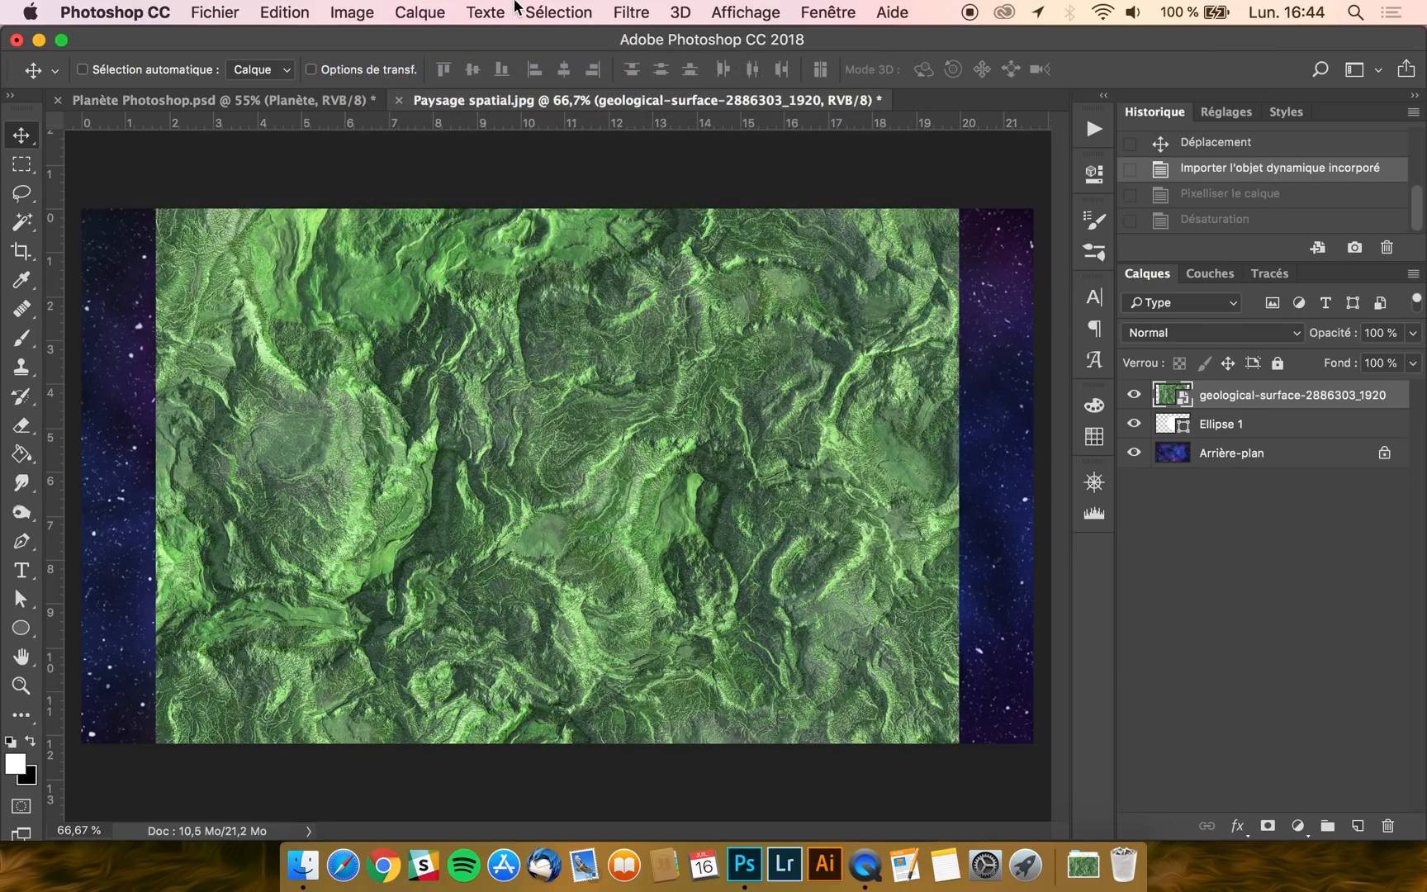
{"action": "left_click", "coordinate": [357, 11]}
{"action": "mouse_move", "coordinate": [393, 83]}
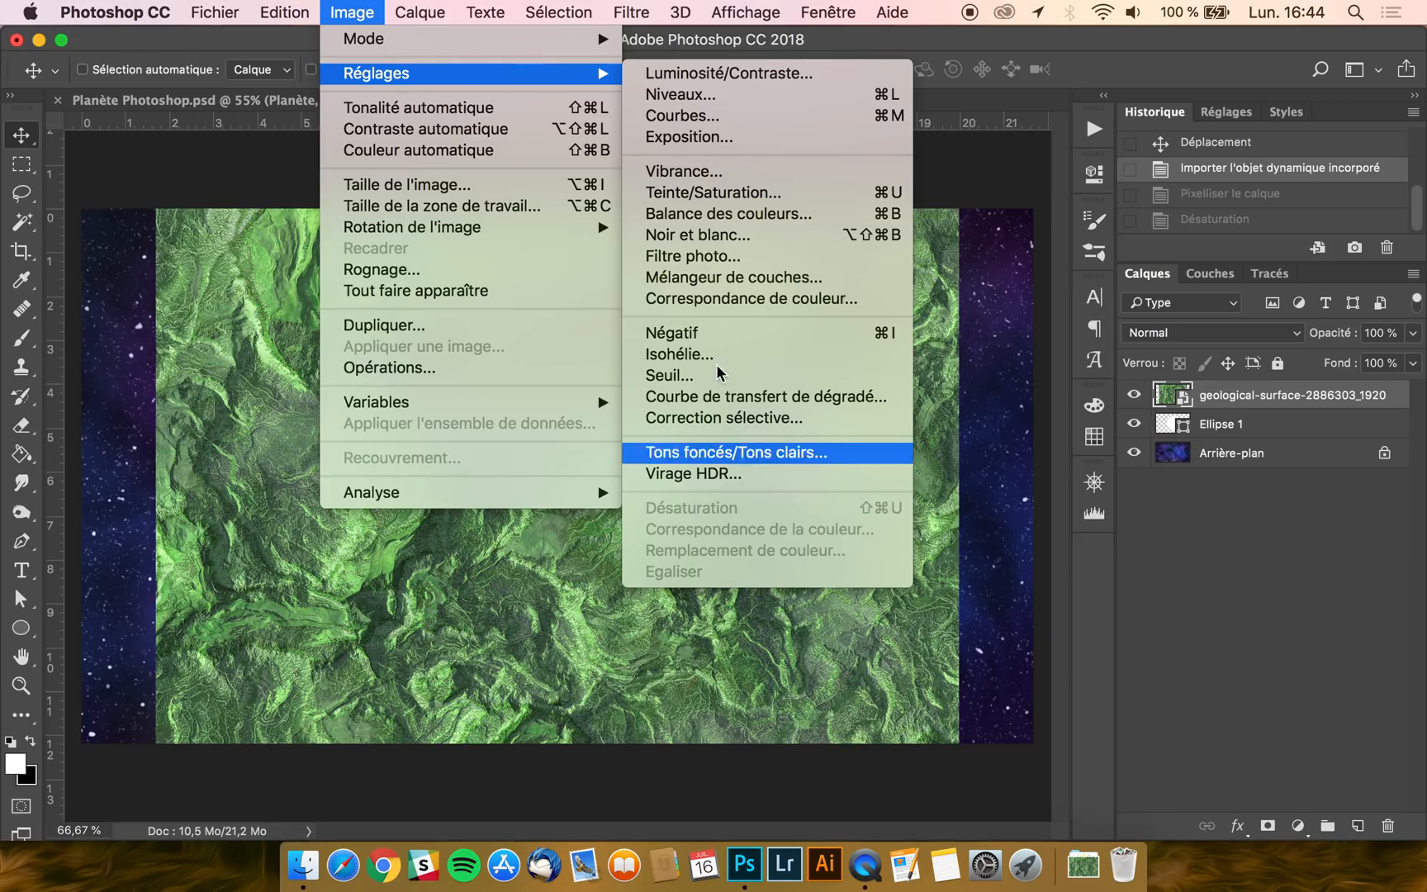
{"action": "left_click", "coordinate": [708, 239]}
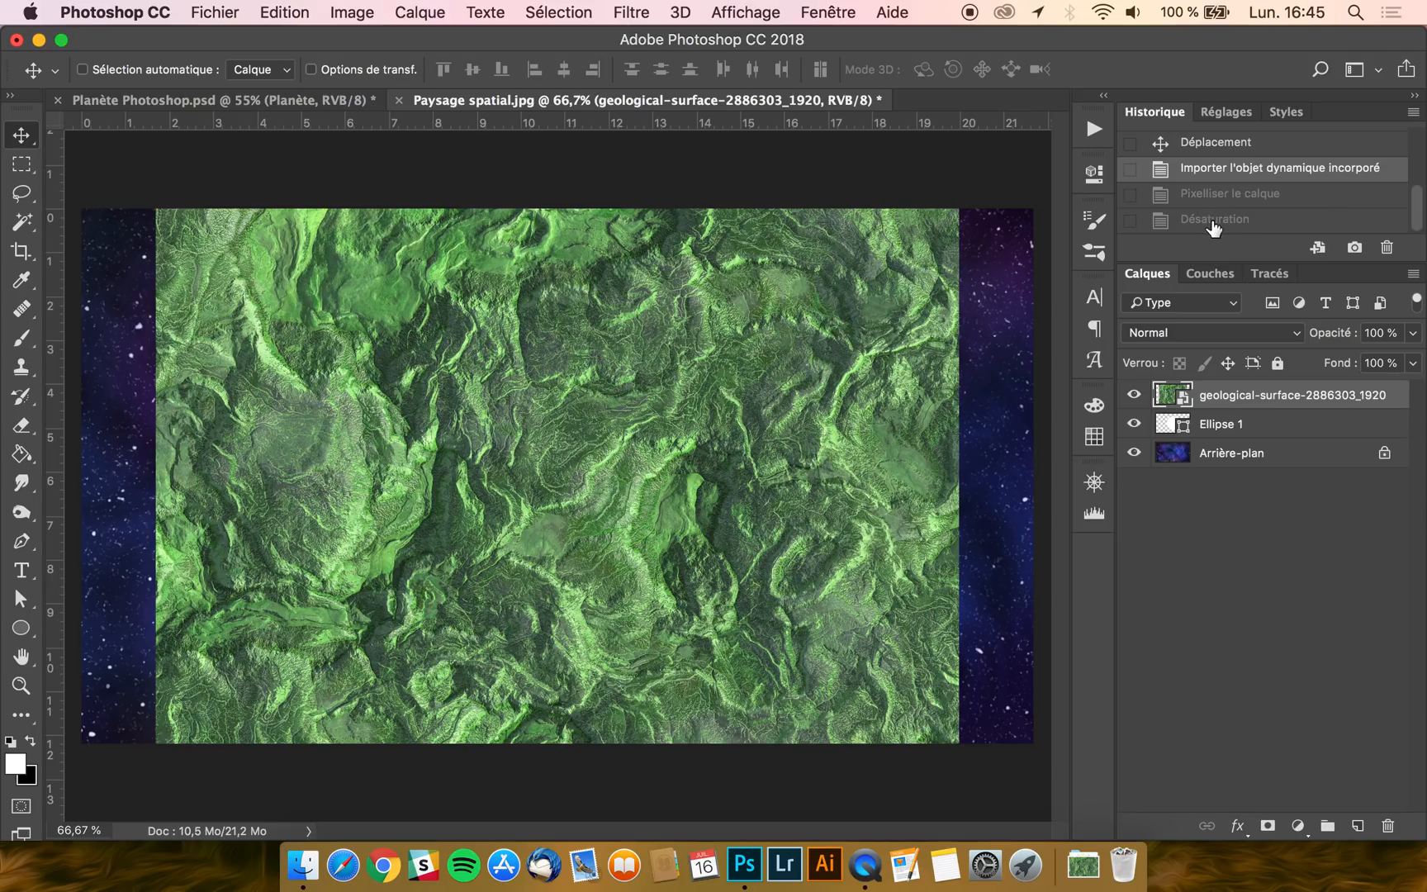
{"action": "left_click", "coordinate": [1213, 223]}
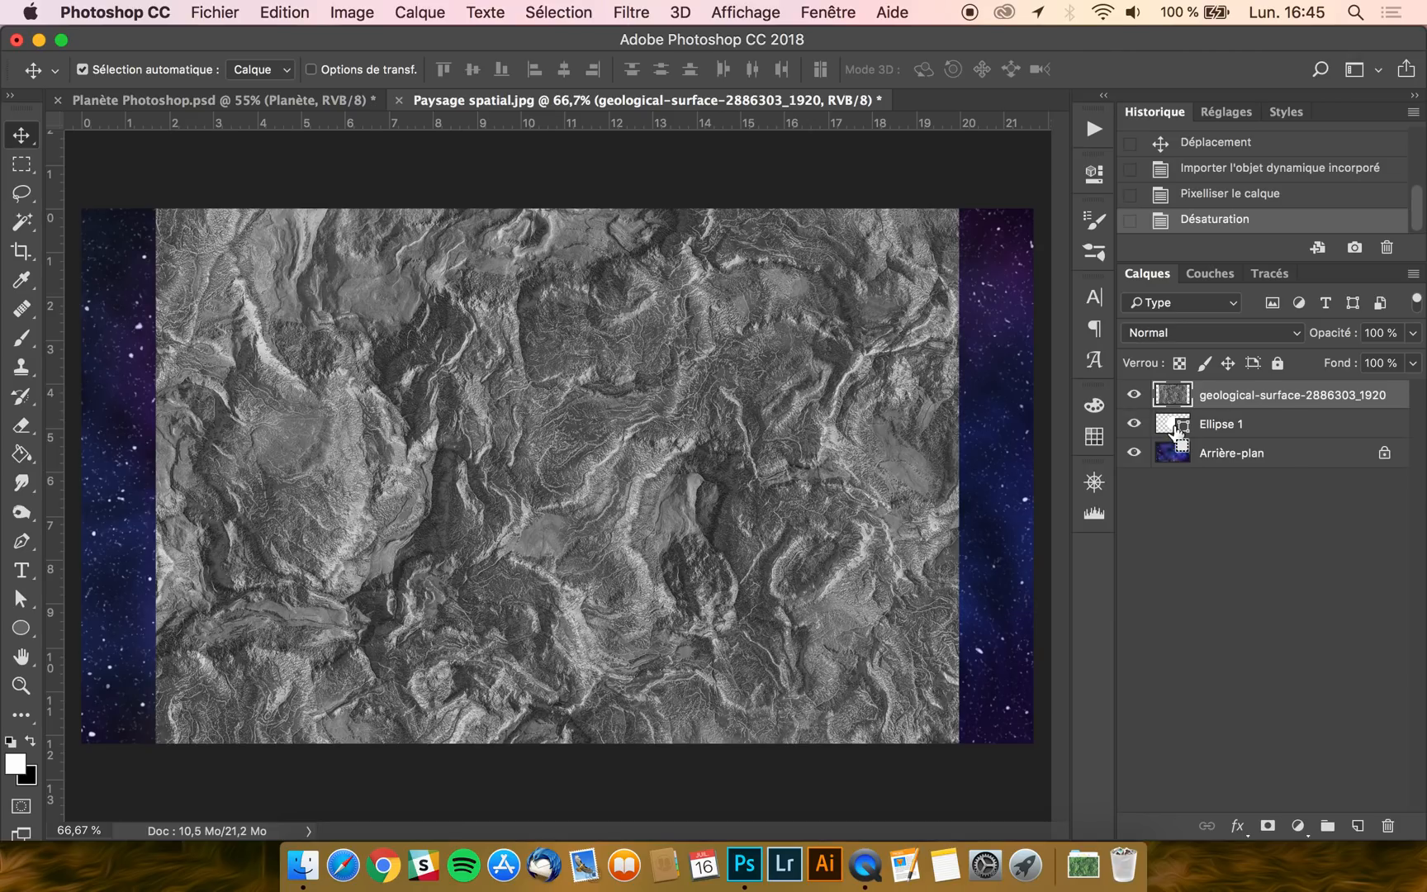
Load the Ellipse 1 outline as a selection, Spherize the texture inside it at 100% in Normal mode, and mask the layer to it
{"action": "left_click", "coordinate": [1176, 436], "text": "super"}
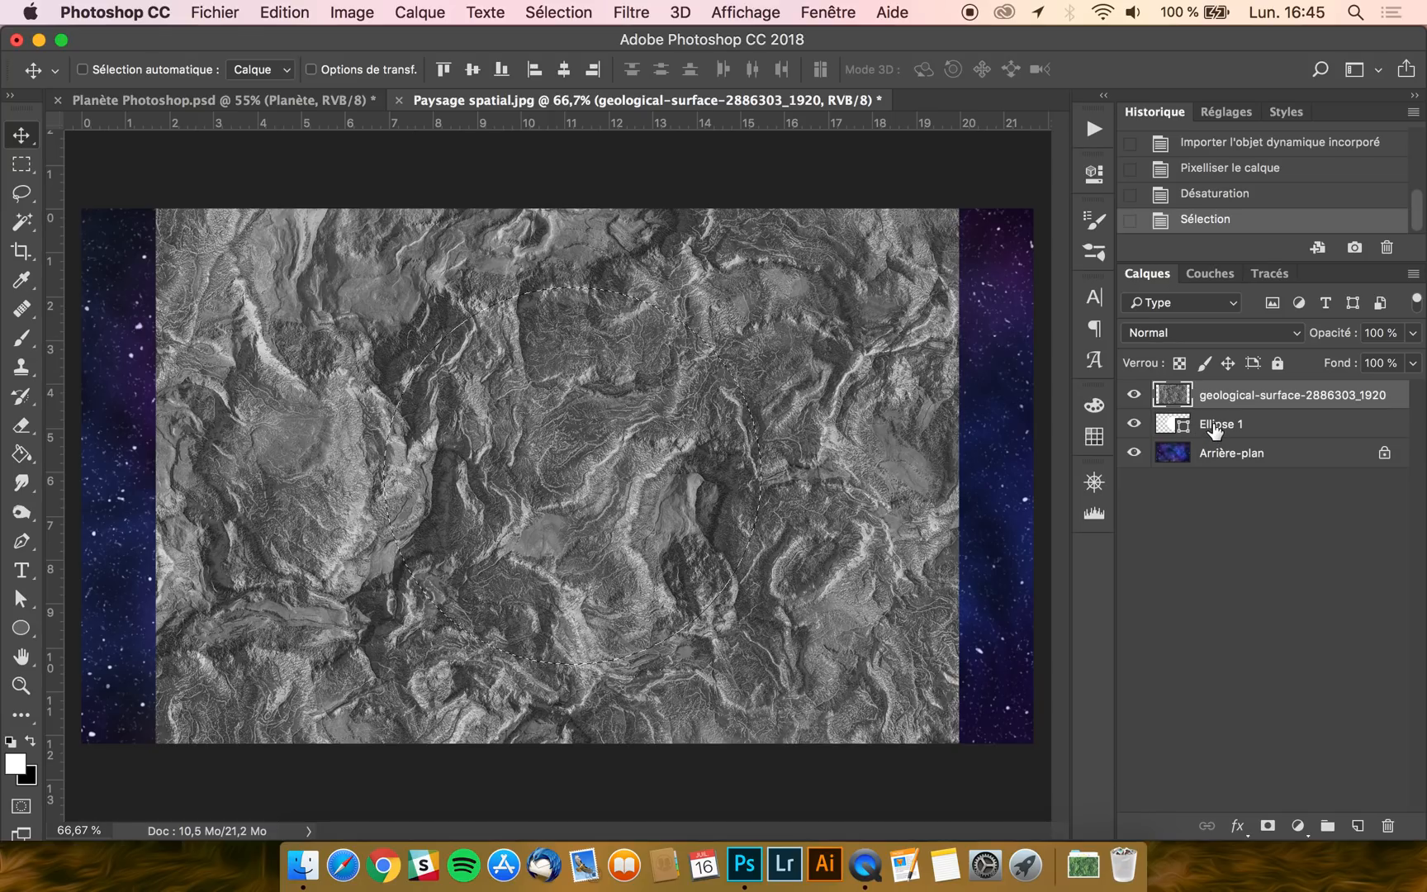
{"action": "left_click", "coordinate": [629, 10]}
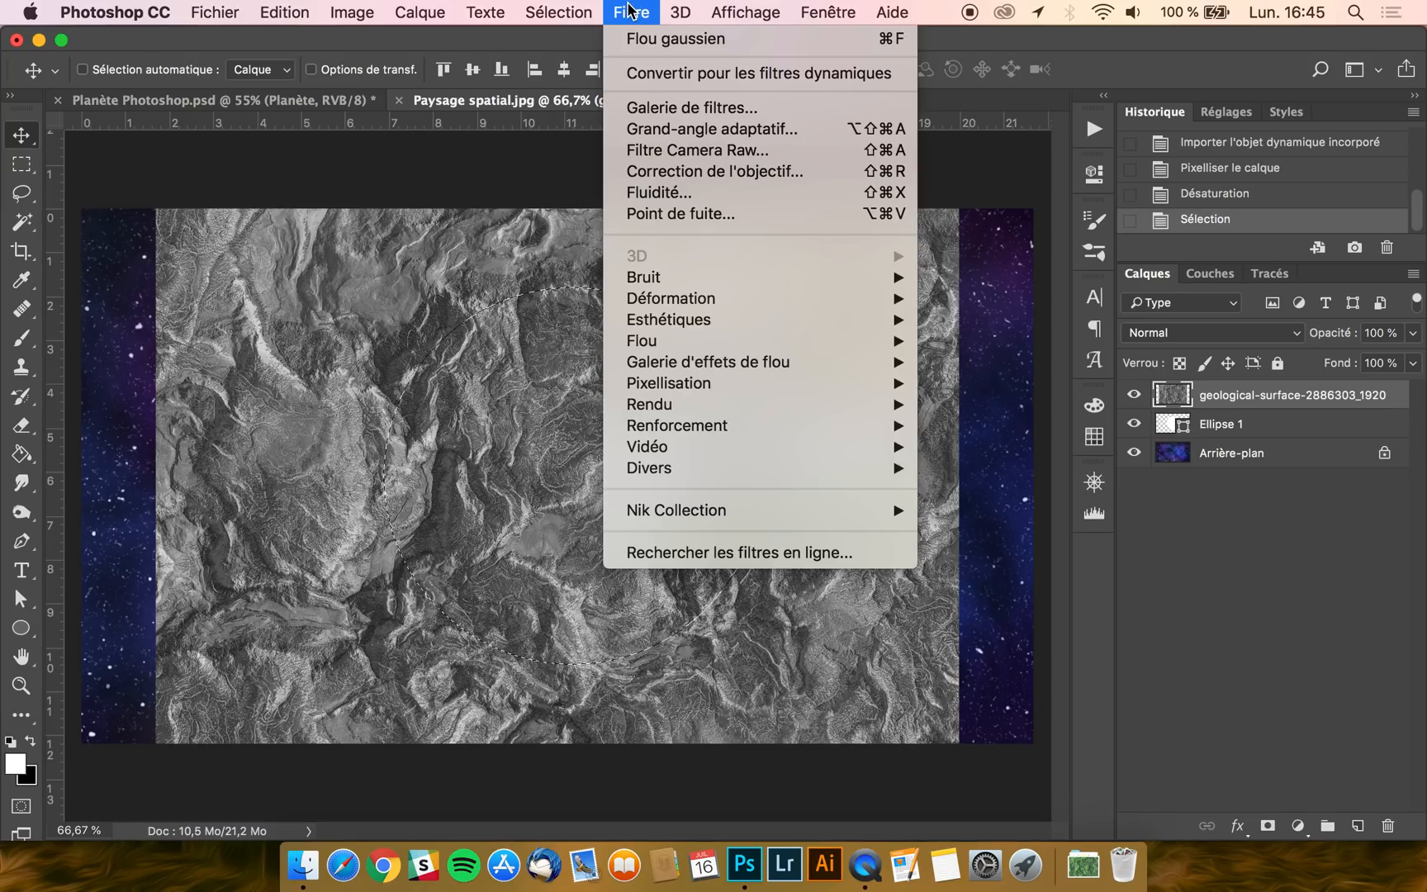
{"action": "mouse_move", "coordinate": [683, 305]}
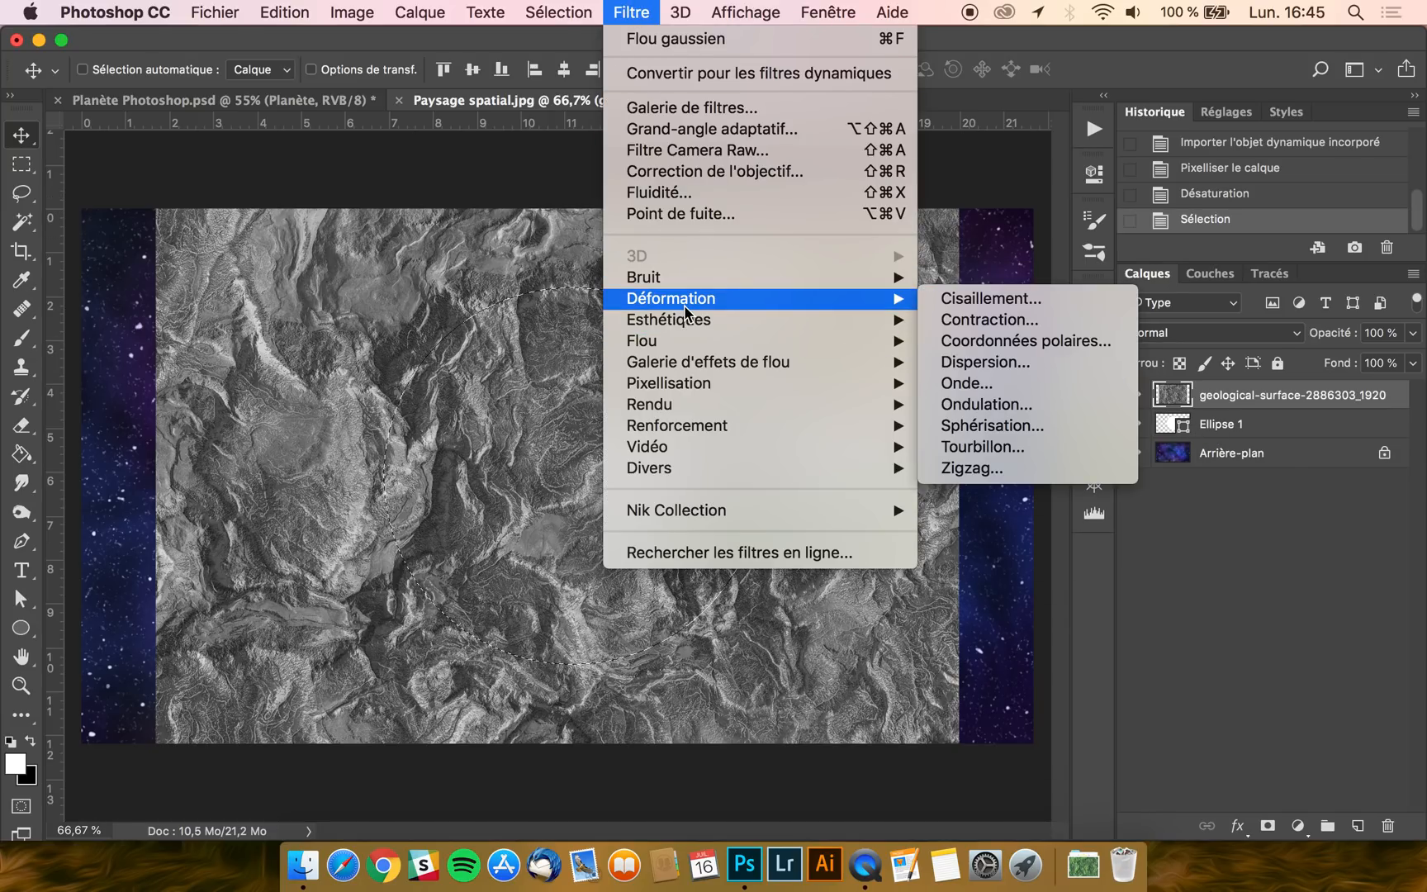
{"action": "left_click", "coordinate": [1016, 426]}
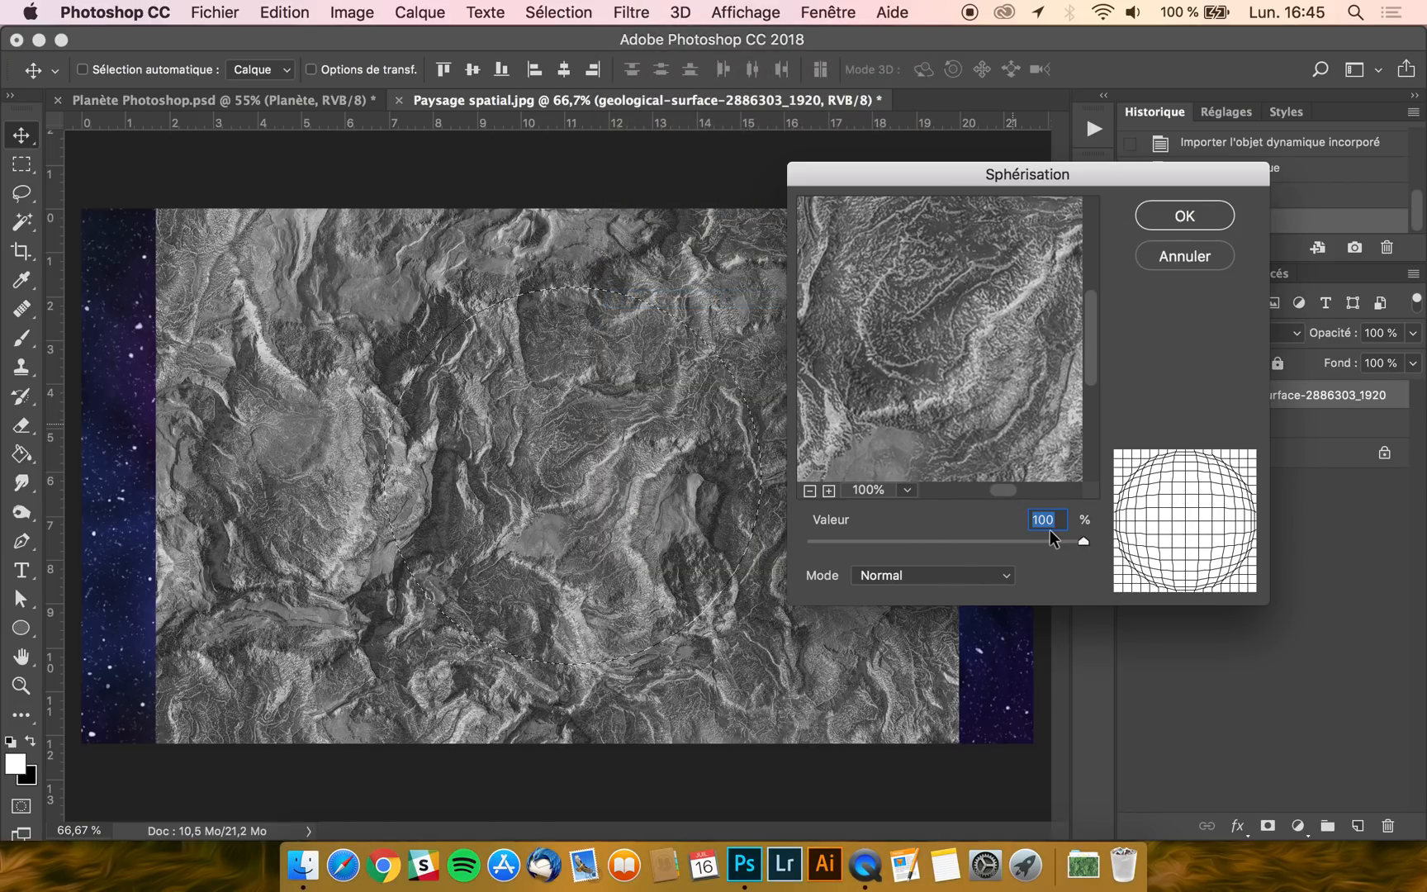
{"action": "left_click", "coordinate": [1182, 218]}
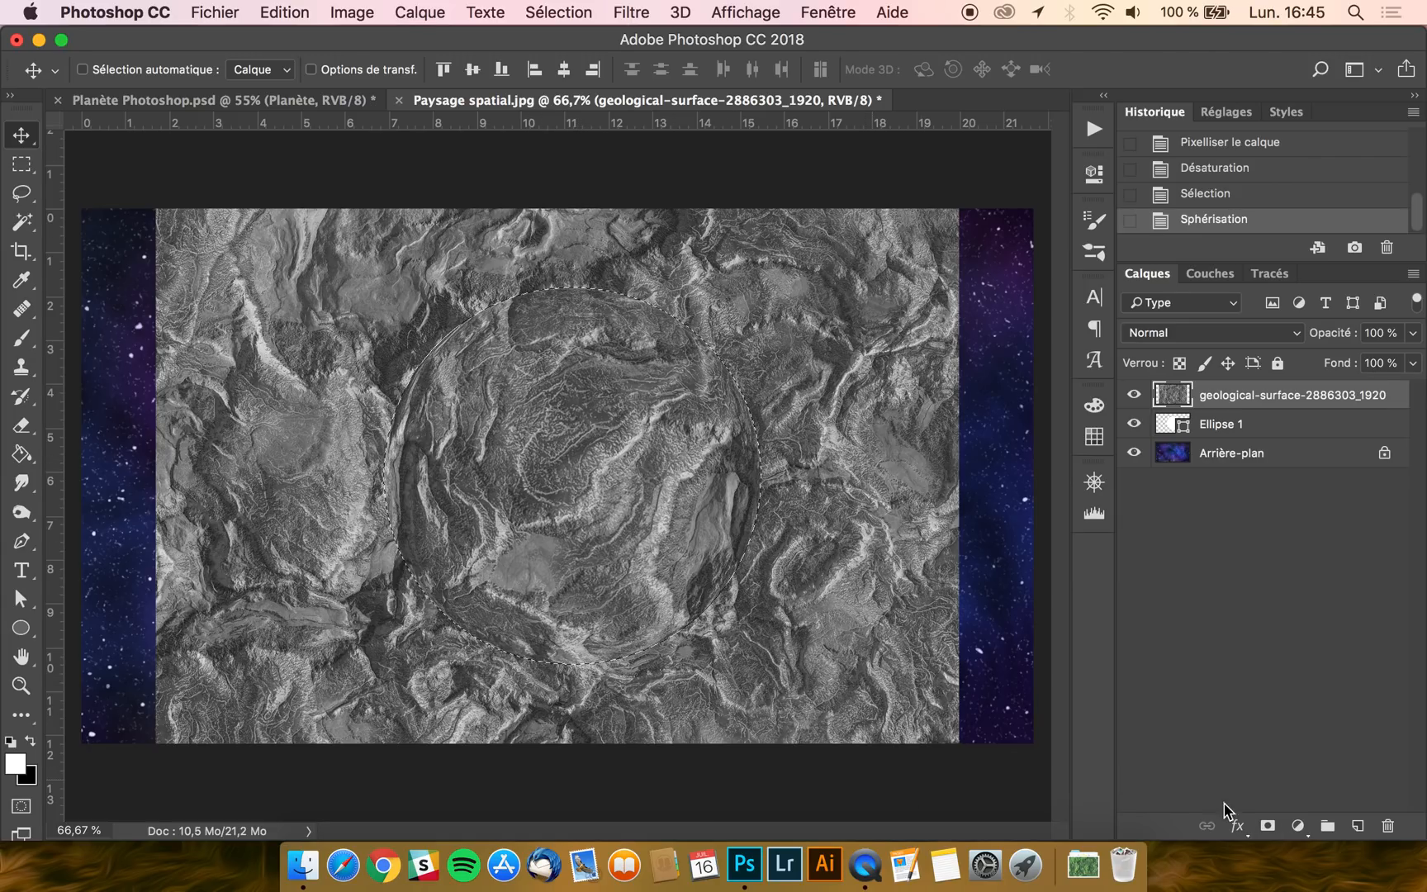
{"action": "left_click", "coordinate": [1269, 827]}
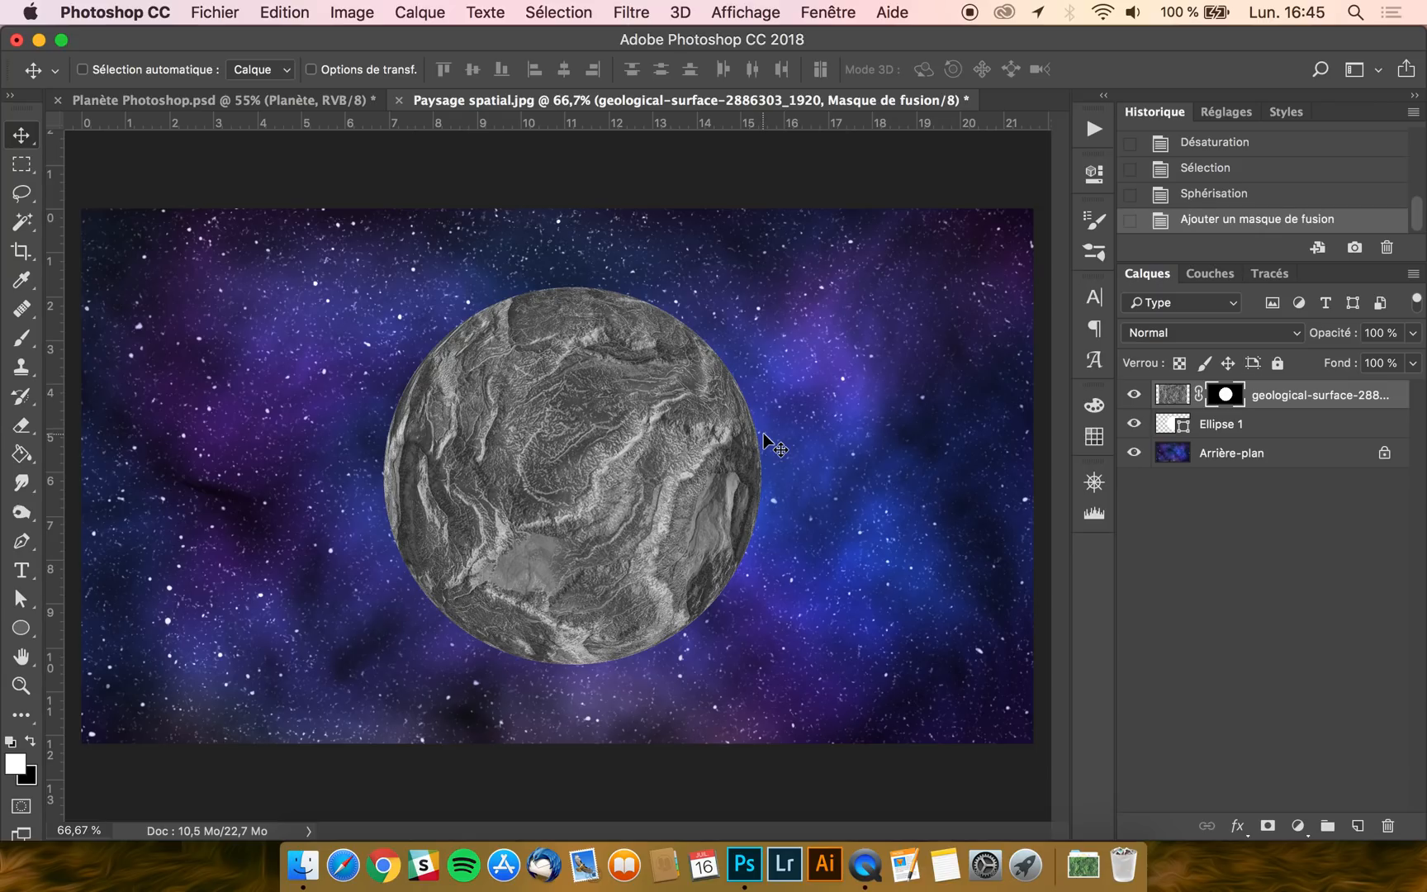
Examine the masked planet's surface and edges up close
{"action": "scroll", "coordinate": [763, 442], "scroll_direction": "up", "scroll_amount": 5}
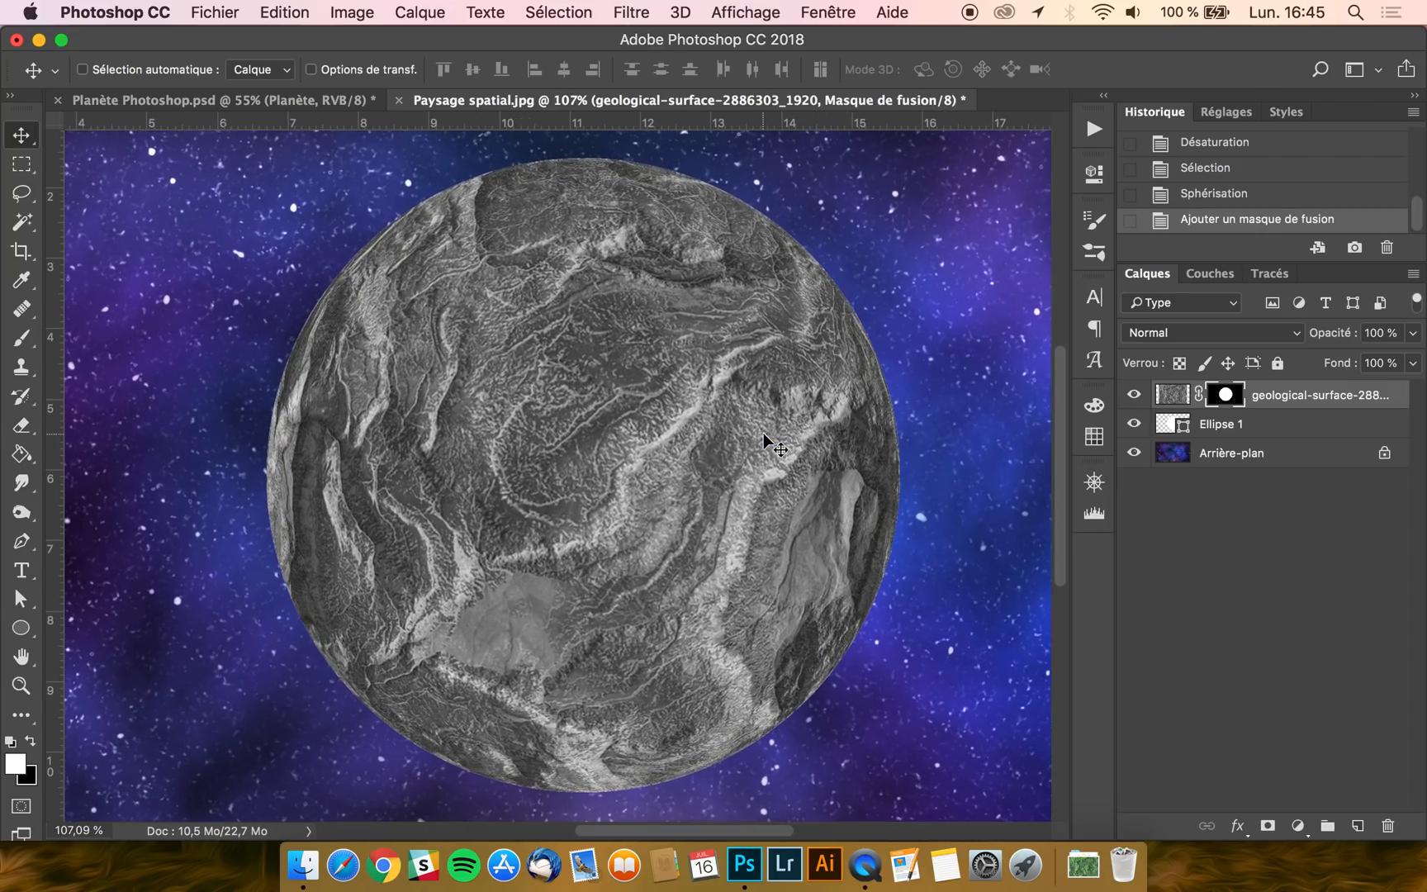
{"action": "scroll", "coordinate": [764, 442], "scroll_direction": "up", "scroll_amount": 1}
{"action": "scroll", "coordinate": [764, 442], "scroll_direction": "right", "scroll_amount": 4}
{"action": "scroll", "coordinate": [763, 441], "scroll_direction": "up", "scroll_amount": 2}
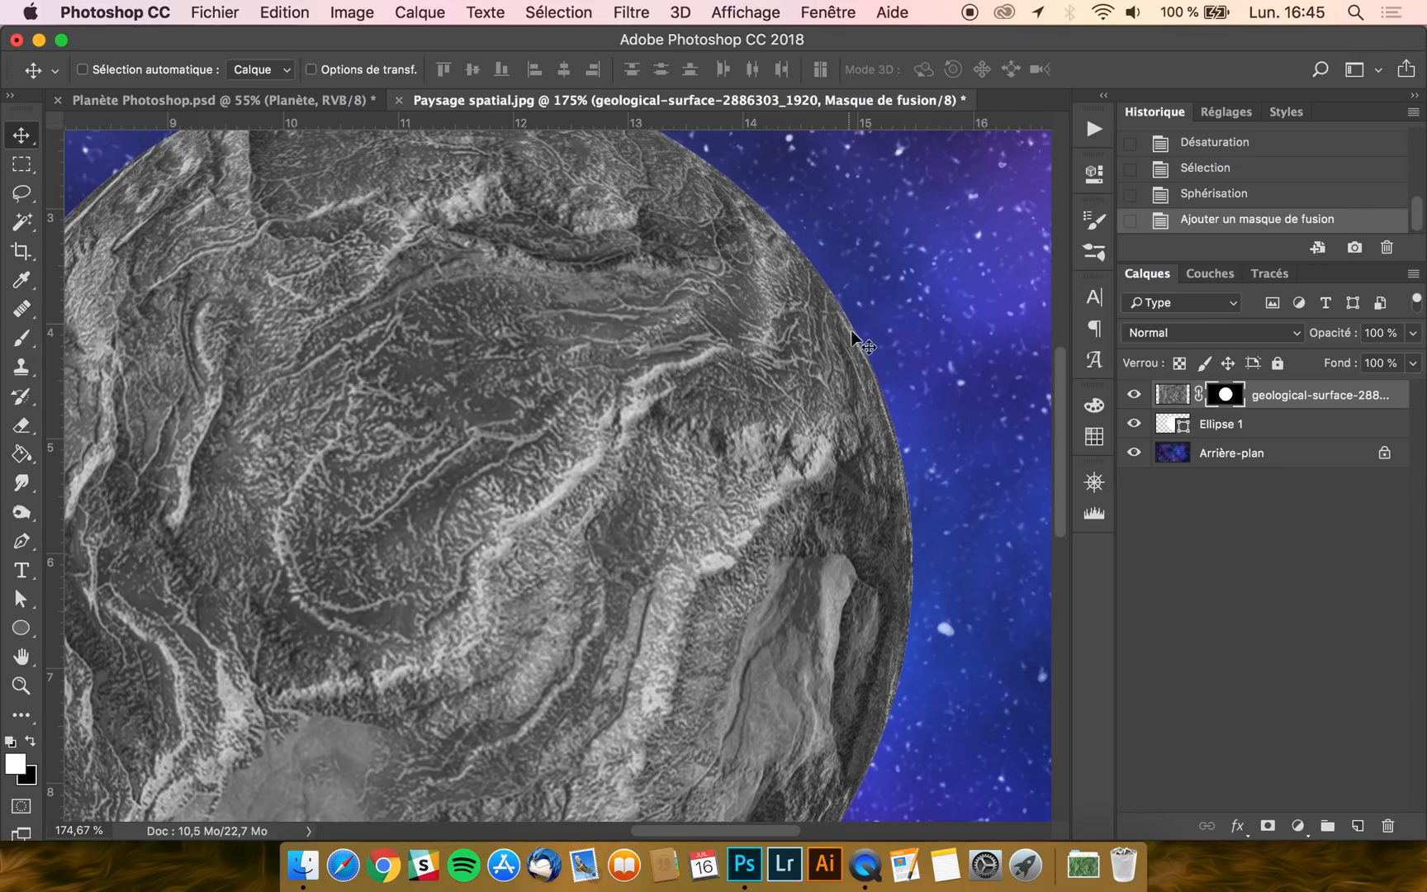
{"action": "scroll", "coordinate": [824, 358], "scroll_direction": "down", "scroll_amount": 3}
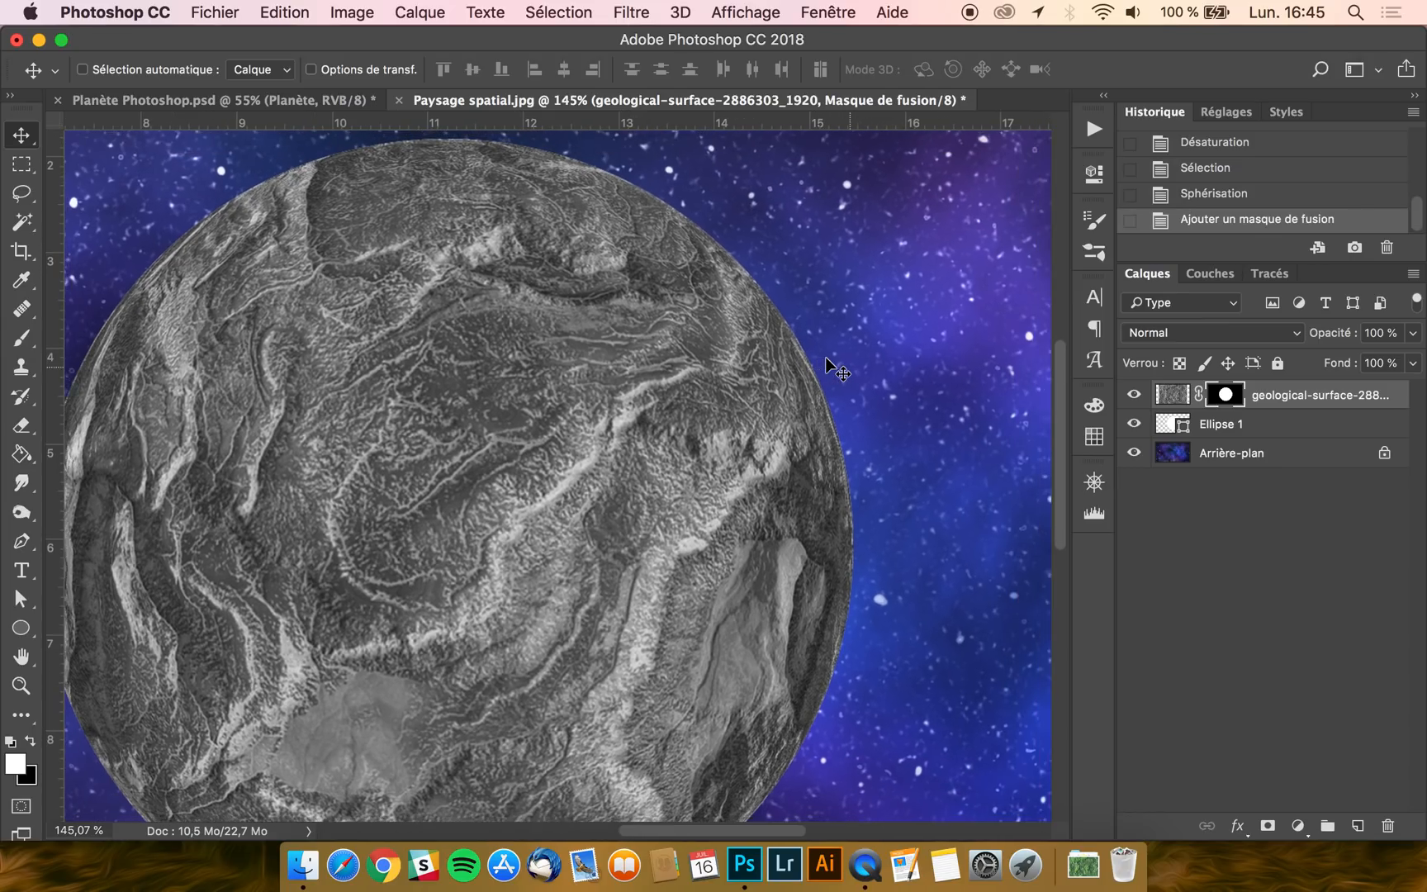
{"action": "scroll", "coordinate": [827, 357], "scroll_direction": "down", "scroll_amount": 2}
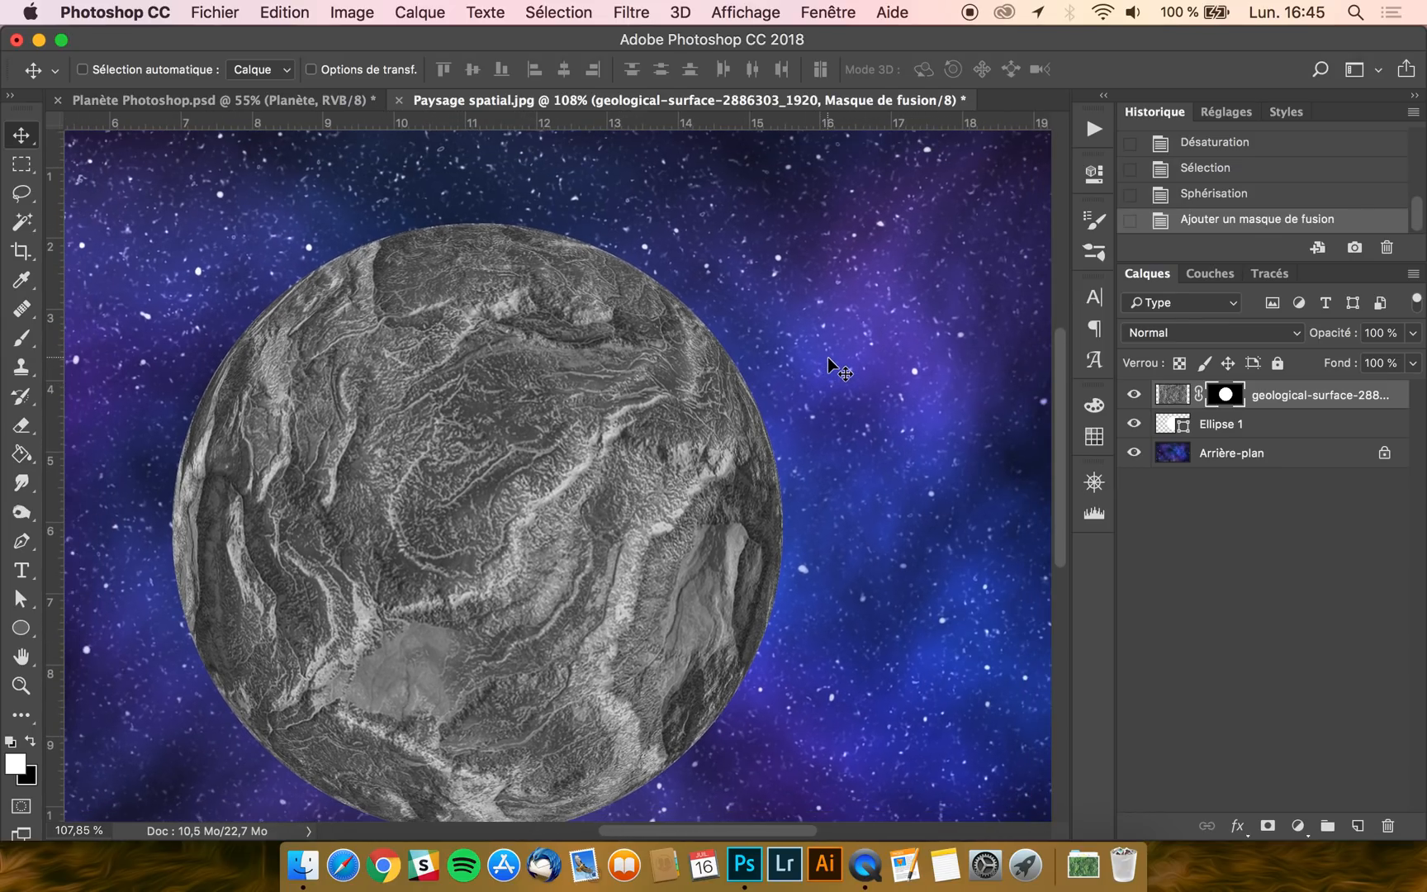
{"action": "scroll", "coordinate": [828, 356], "scroll_direction": "down", "scroll_amount": 1}
{"action": "scroll", "coordinate": [827, 357], "scroll_direction": "down", "scroll_amount": 3}
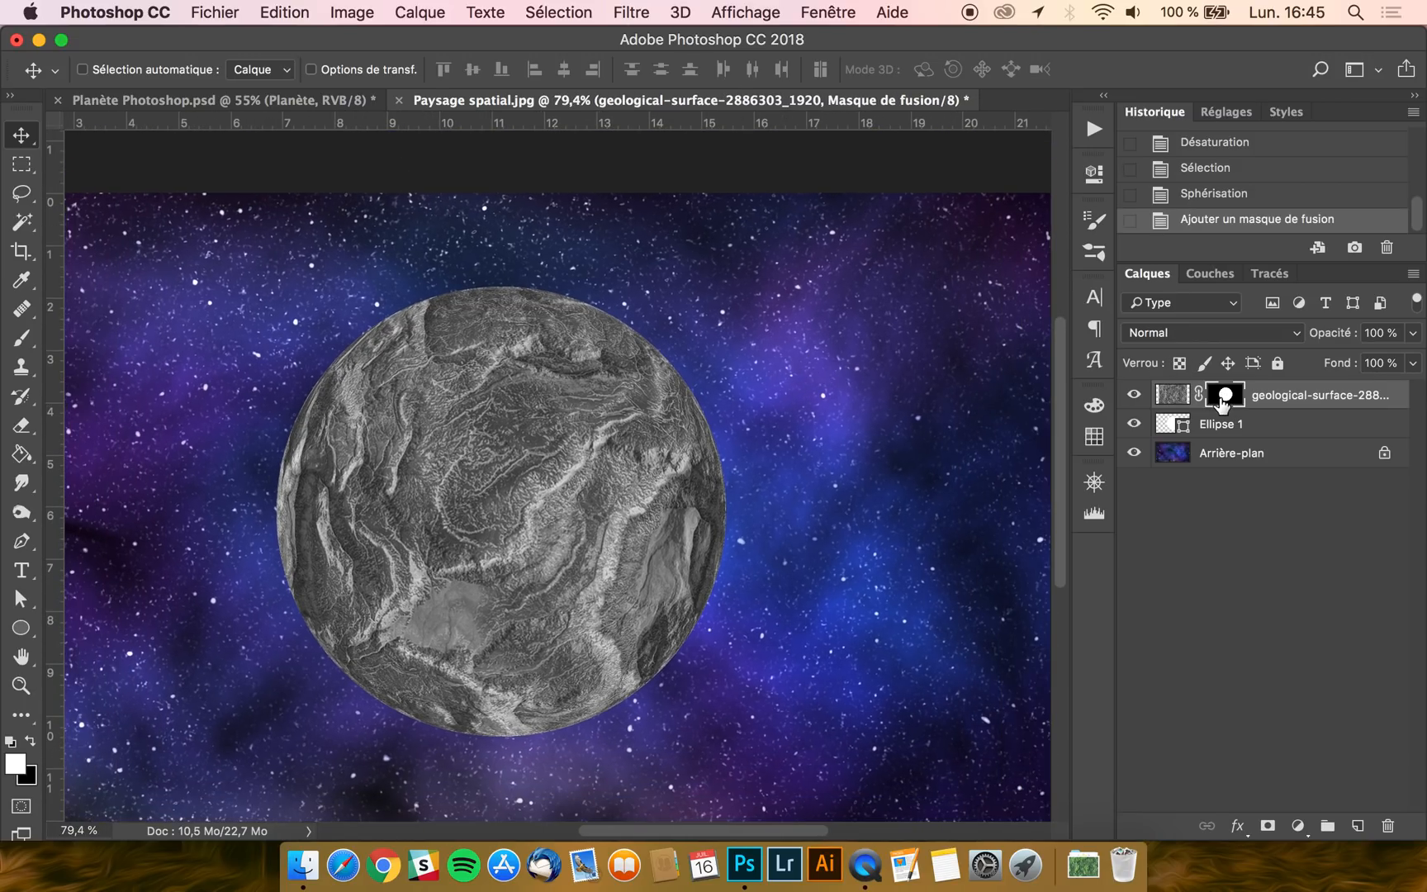
{"action": "left_click", "coordinate": [1179, 405]}
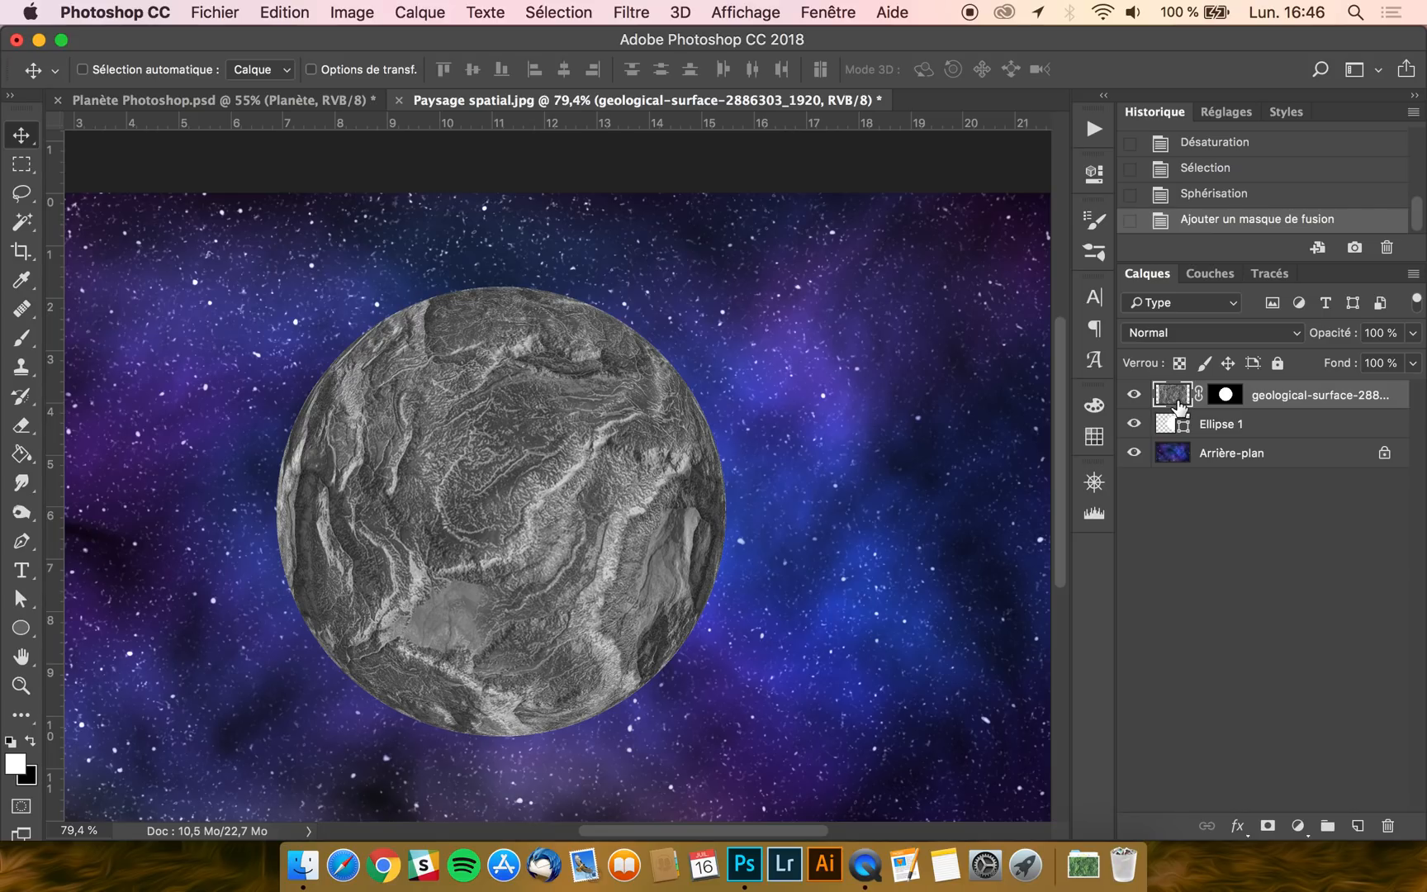
{"action": "left_click", "coordinate": [1230, 409]}
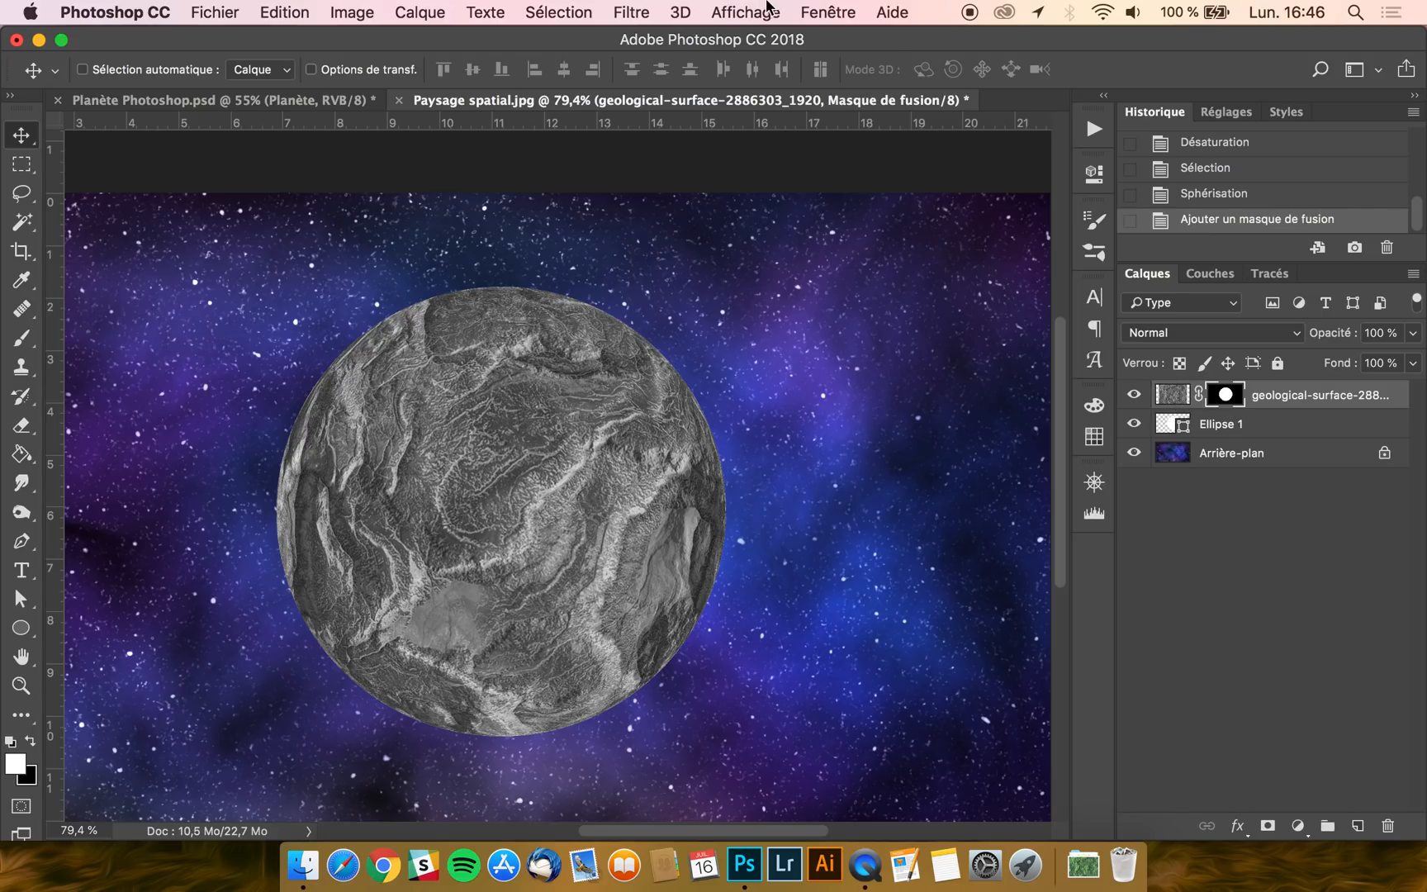
{"action": "left_click", "coordinate": [621, 12]}
{"action": "mouse_move", "coordinate": [718, 342]}
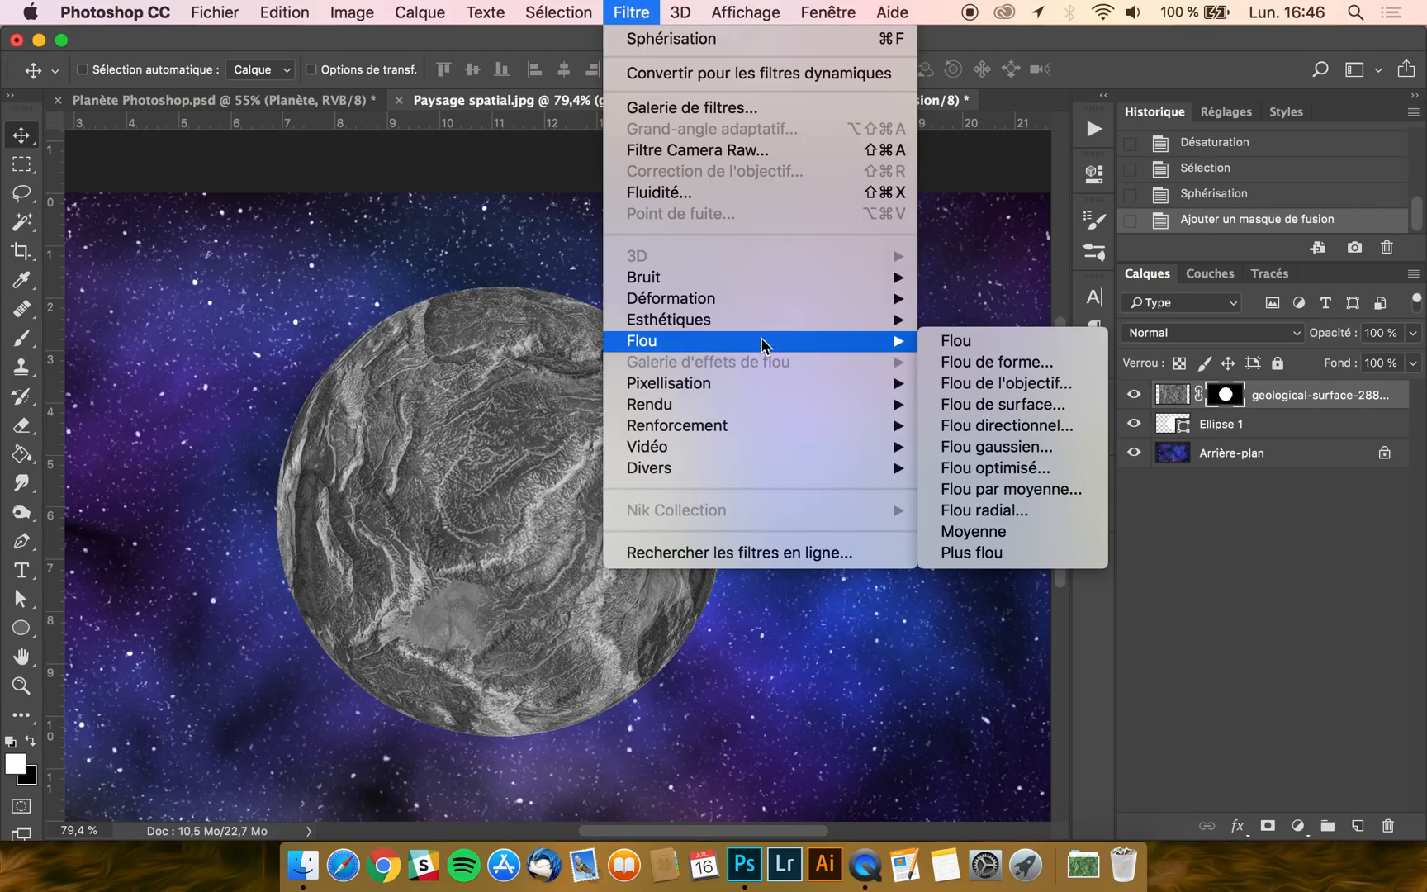
{"action": "left_click", "coordinate": [1036, 448]}
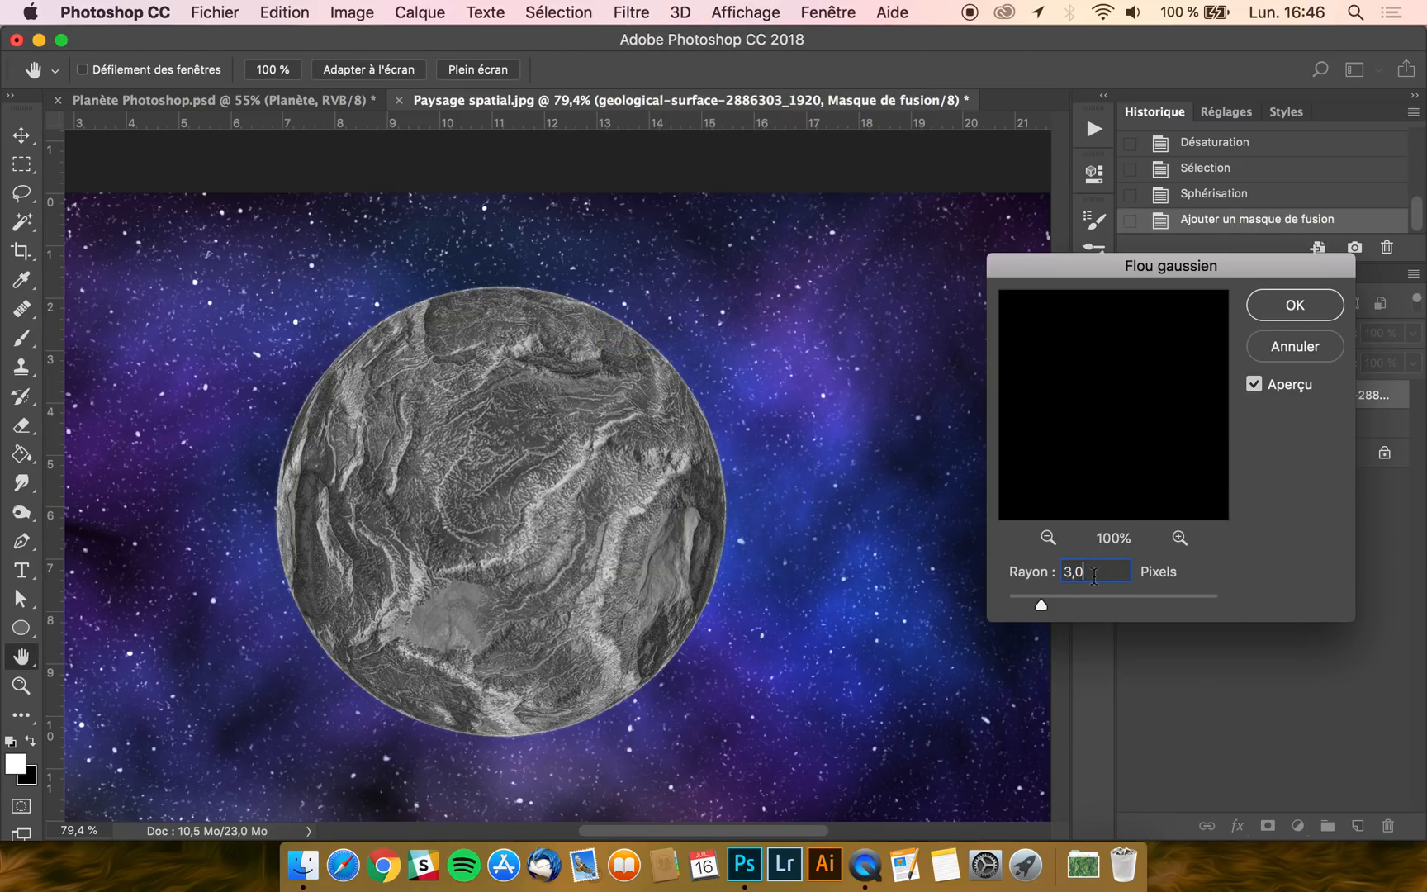
{"action": "left_click", "coordinate": [1295, 352]}
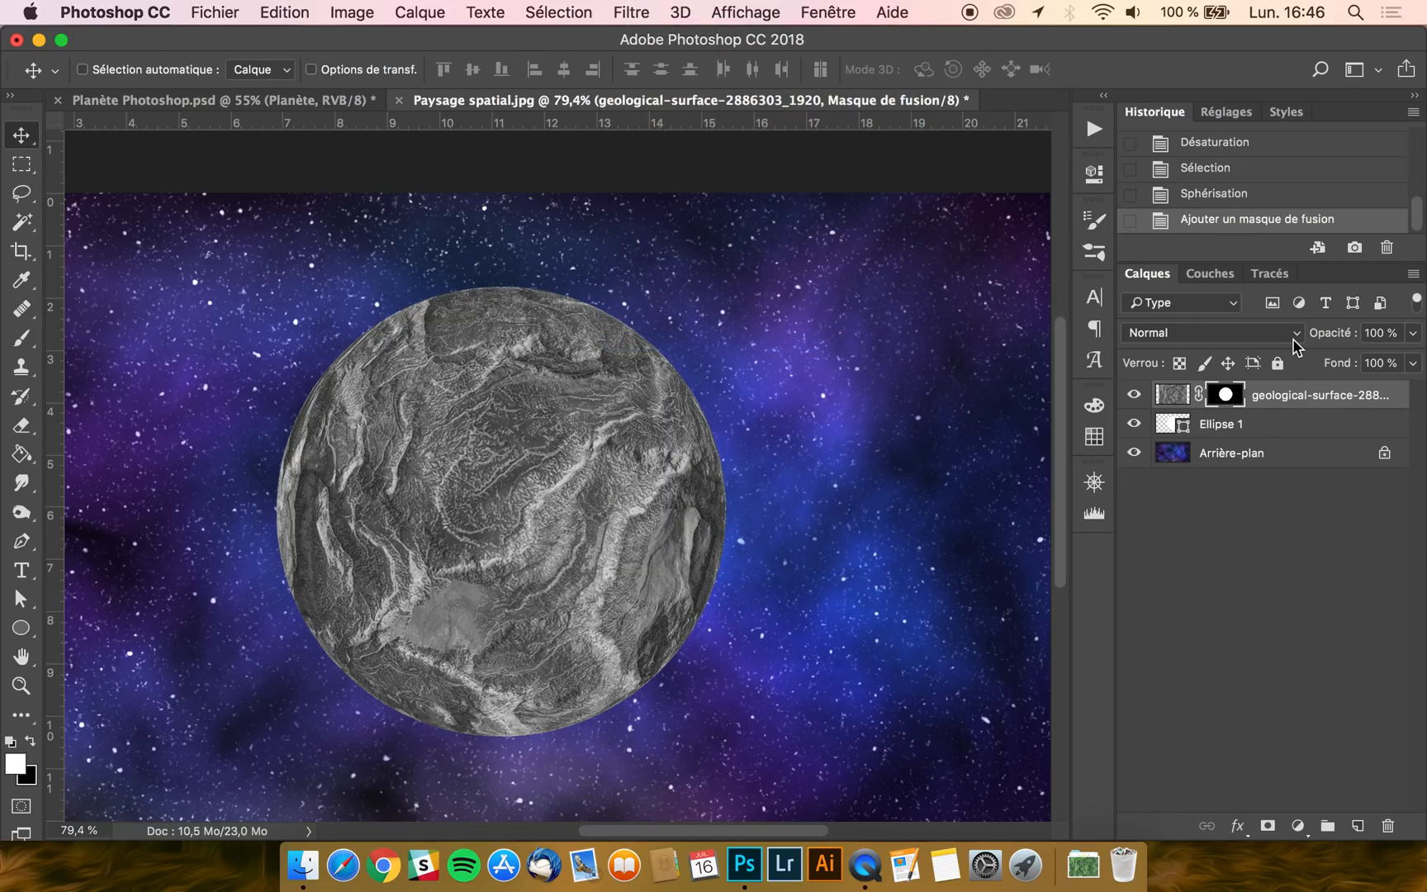
Delete the Ellipse 1 layer and soften the planet's edge with a 3-pixel Gaussian Blur on its layer mask
{"action": "left_click", "coordinate": [1255, 426]}
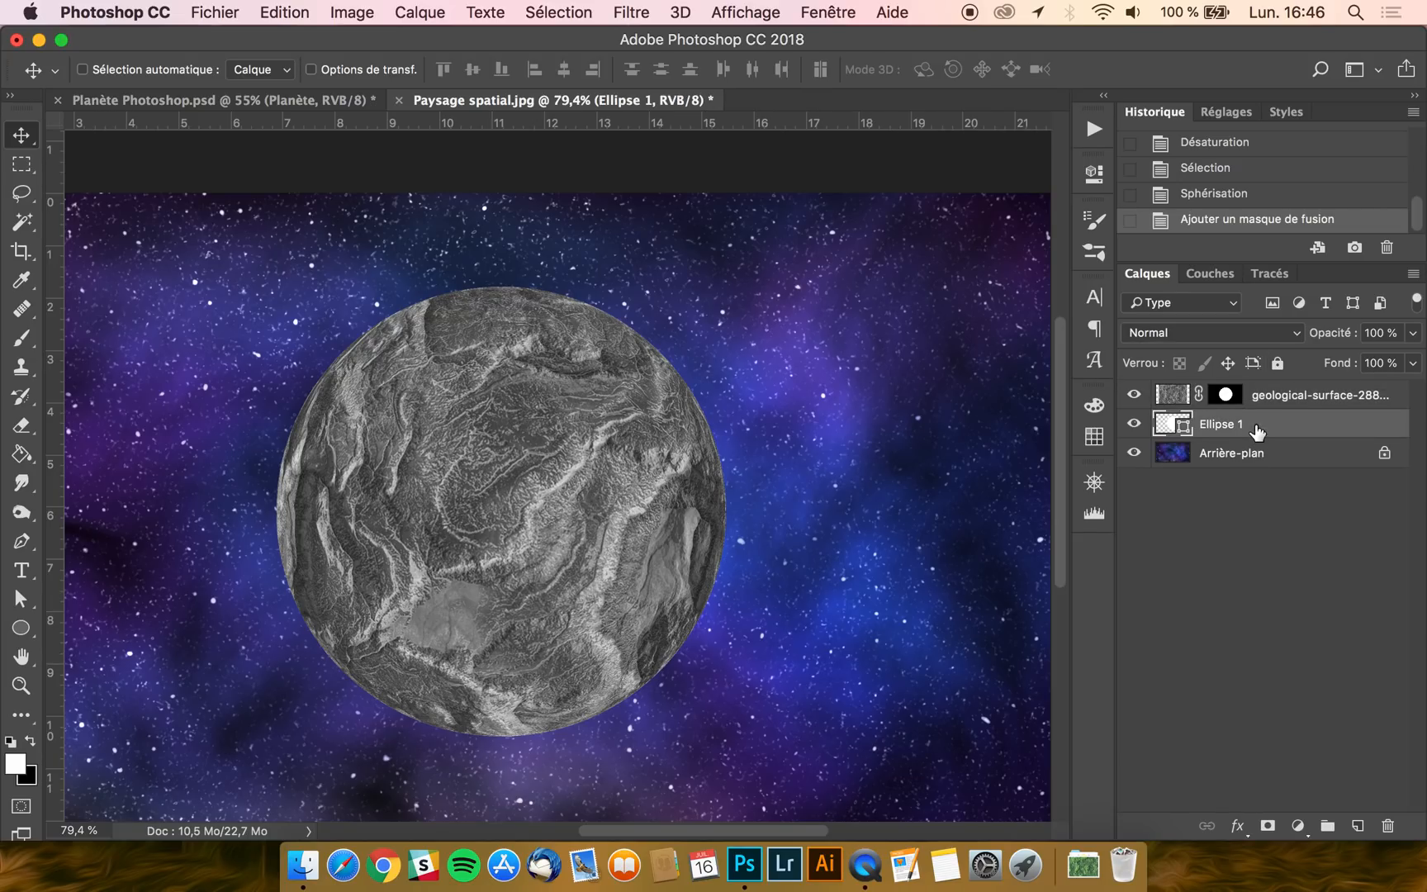
{"action": "key", "text": "BackSpace"}
{"action": "left_click", "coordinate": [1224, 401]}
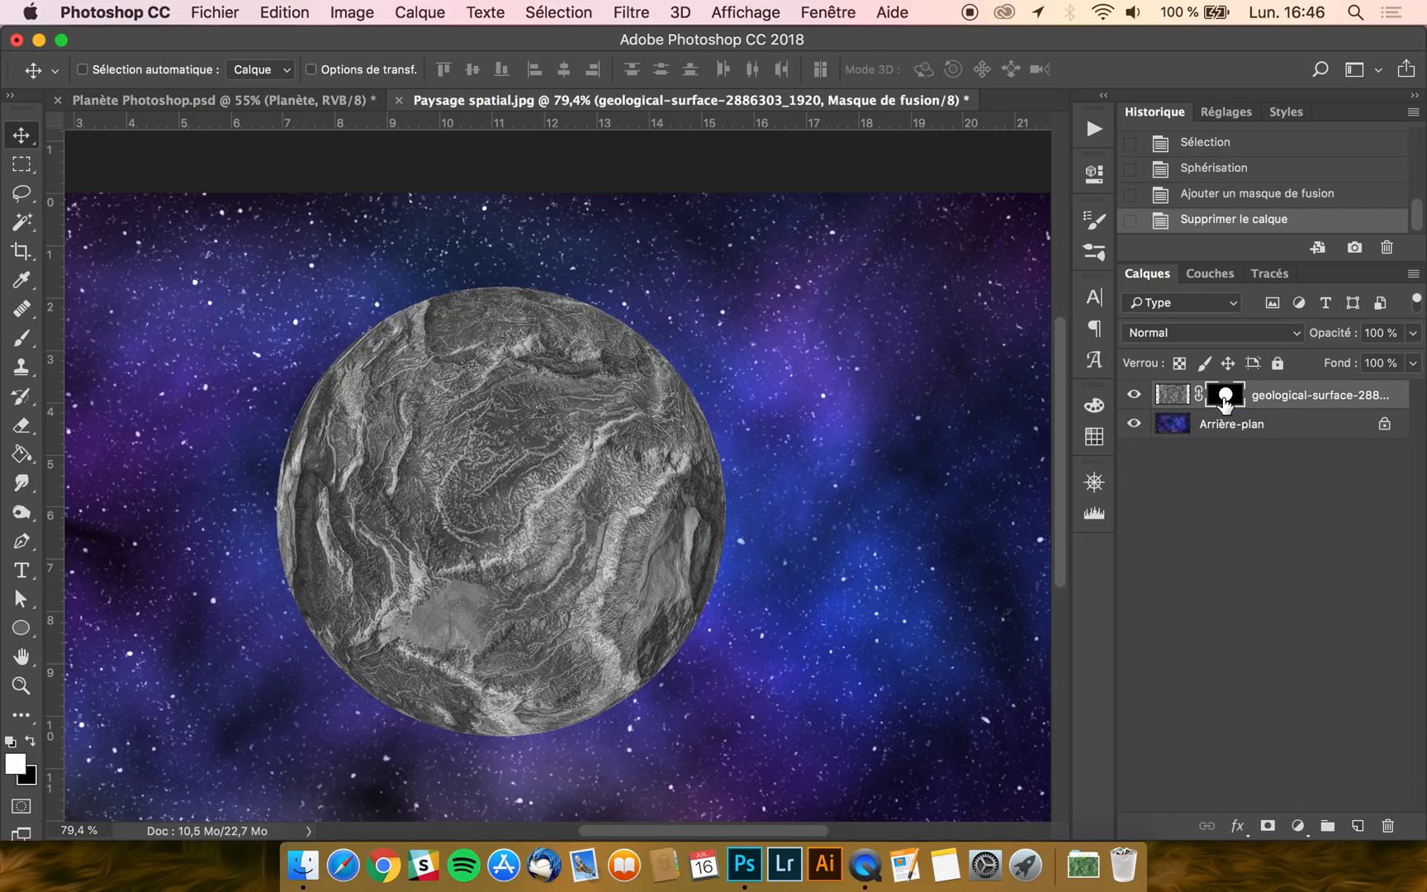
{"action": "left_click", "coordinate": [631, 12]}
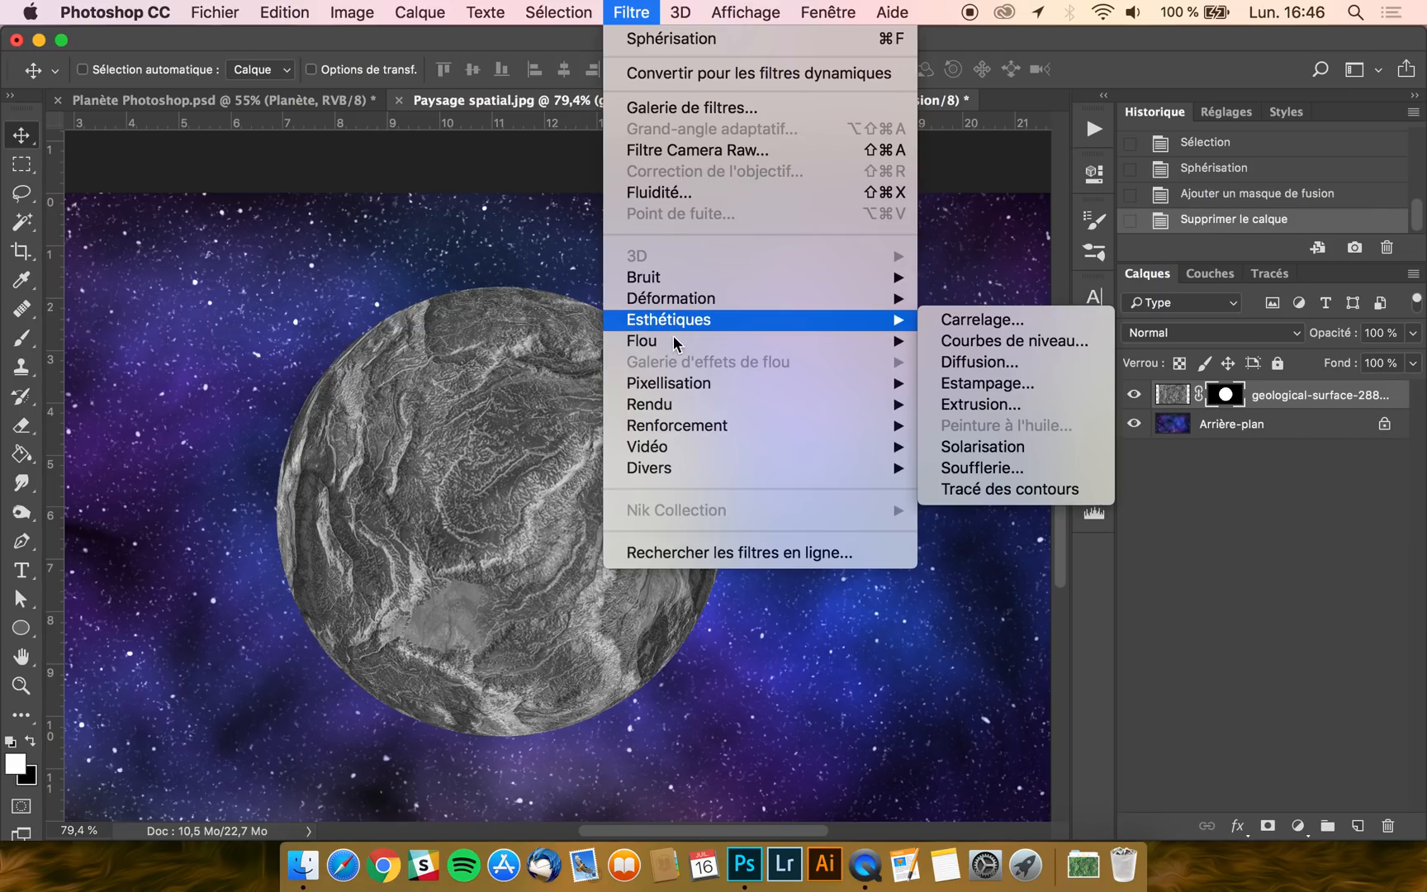
{"action": "mouse_move", "coordinate": [674, 343]}
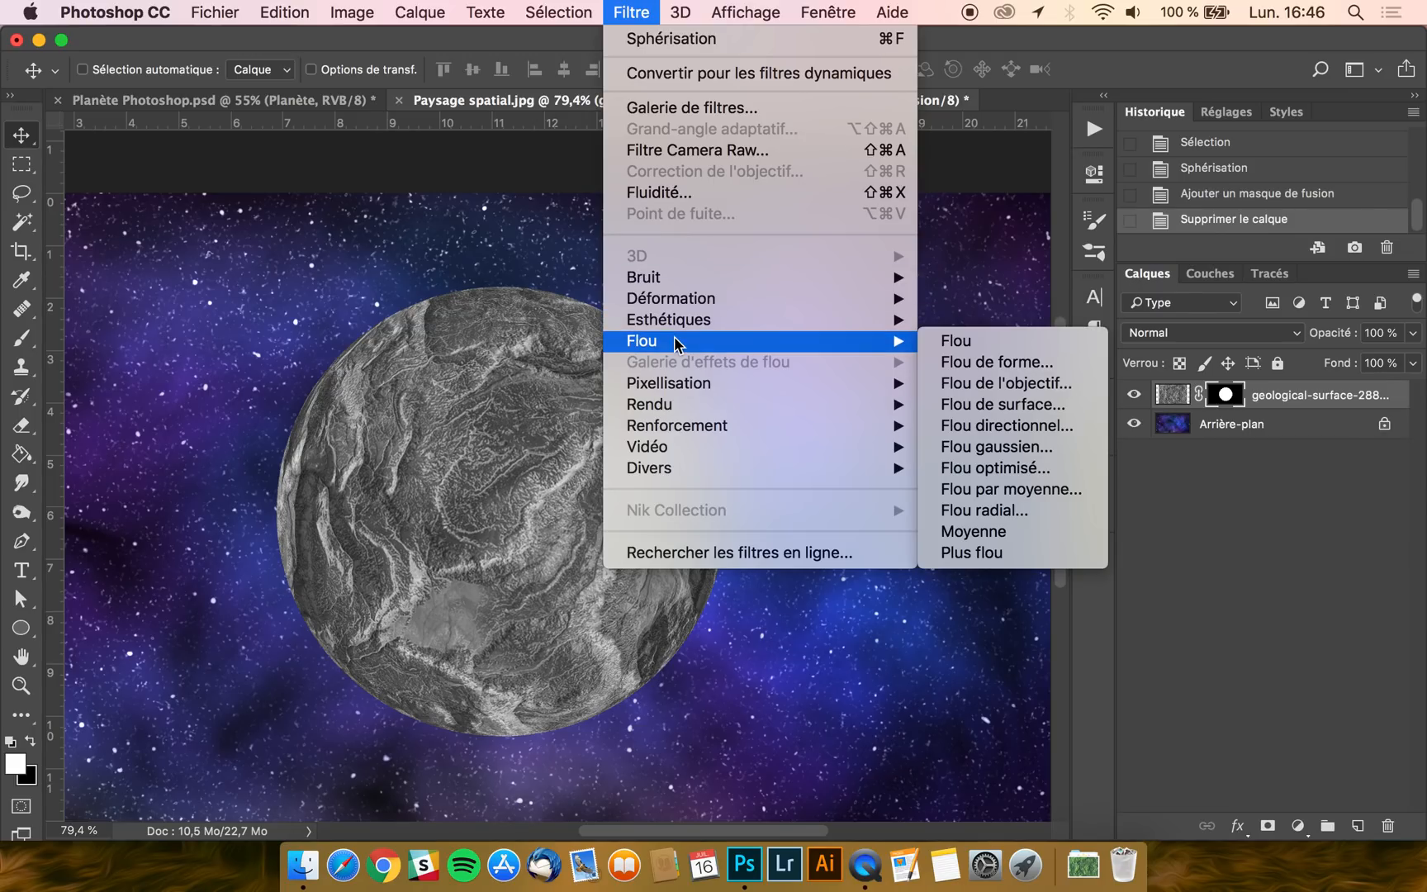
{"action": "left_click", "coordinate": [995, 447]}
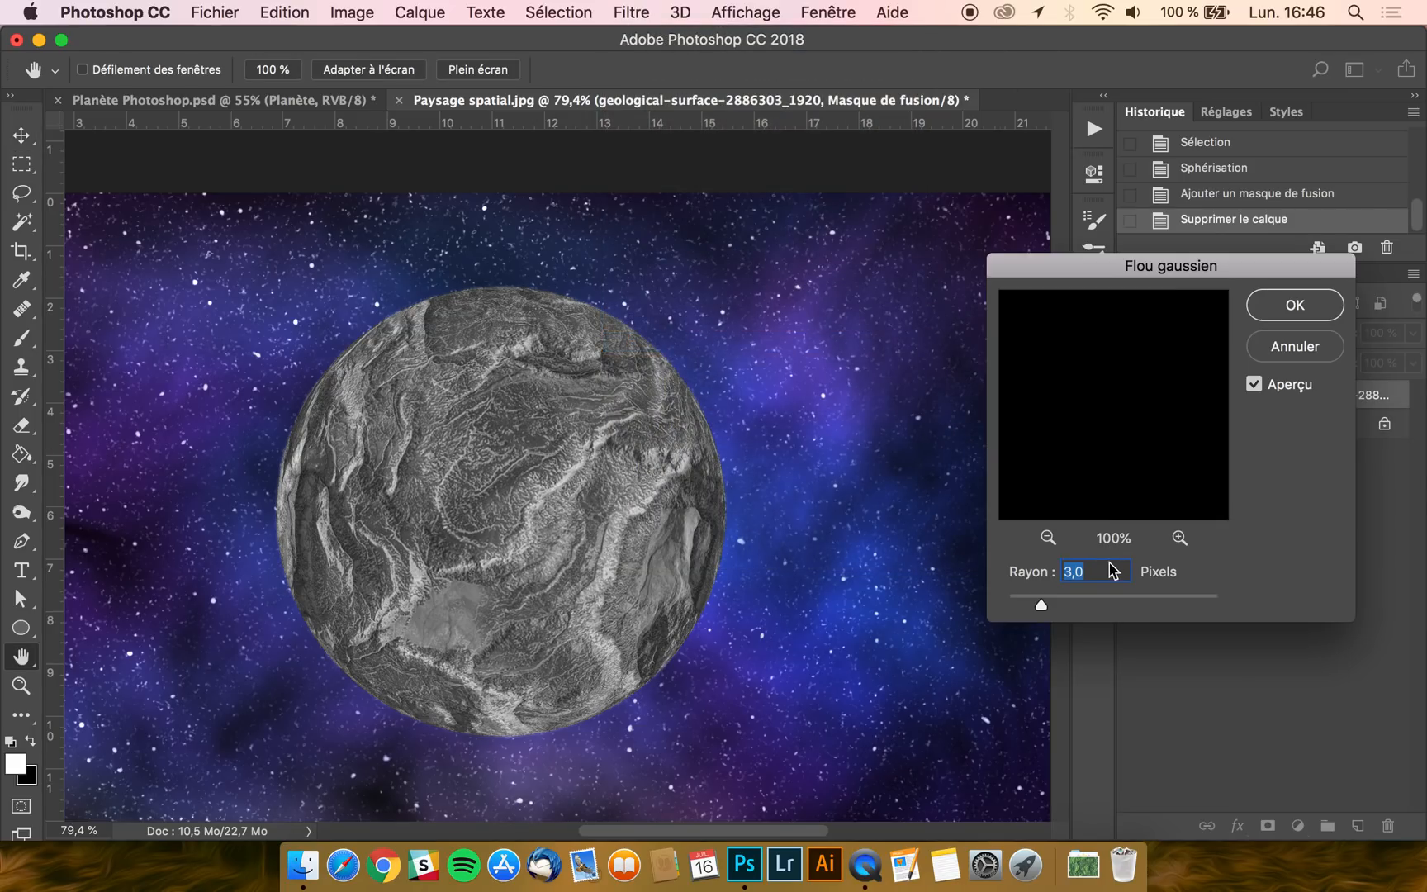
{"action": "type", "text": "4"}
{"action": "type", "text": "3"}
{"action": "left_click", "coordinate": [1292, 312]}
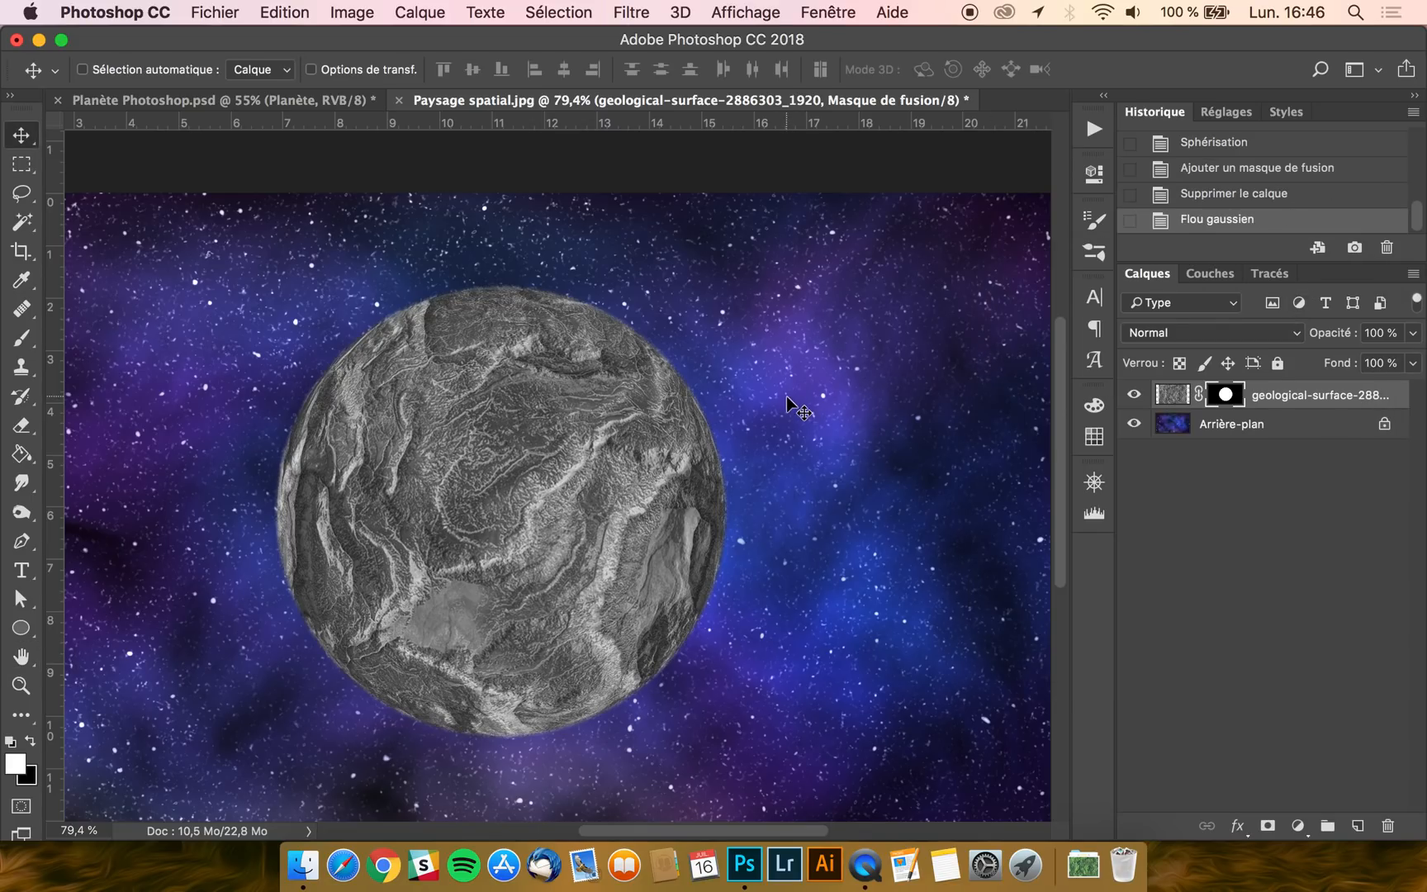
{"action": "scroll", "coordinate": [786, 396], "scroll_direction": "up", "scroll_amount": 8}
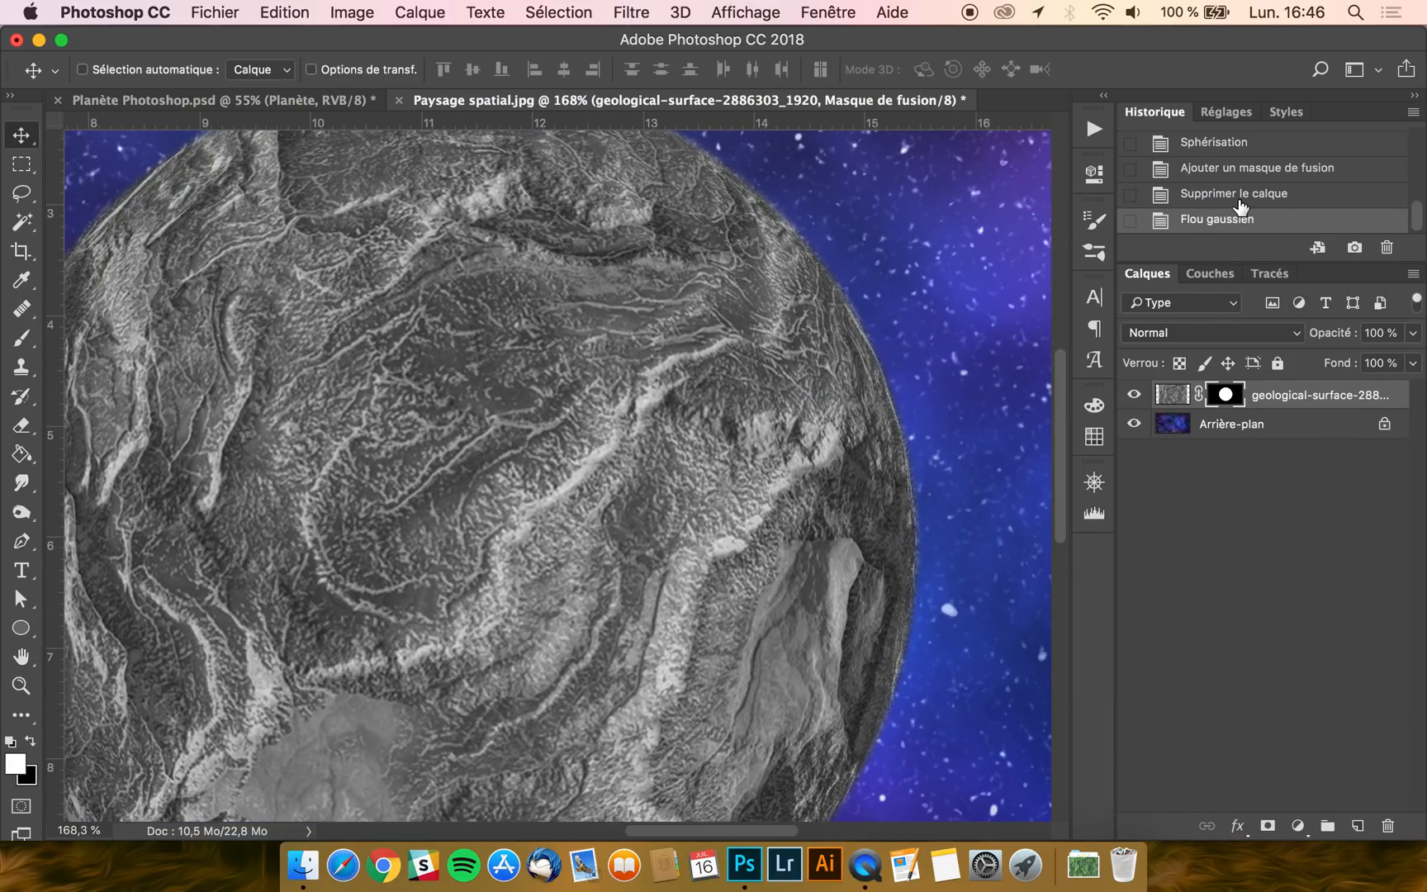
{"action": "left_click", "coordinate": [1235, 198]}
{"action": "left_click", "coordinate": [1230, 221]}
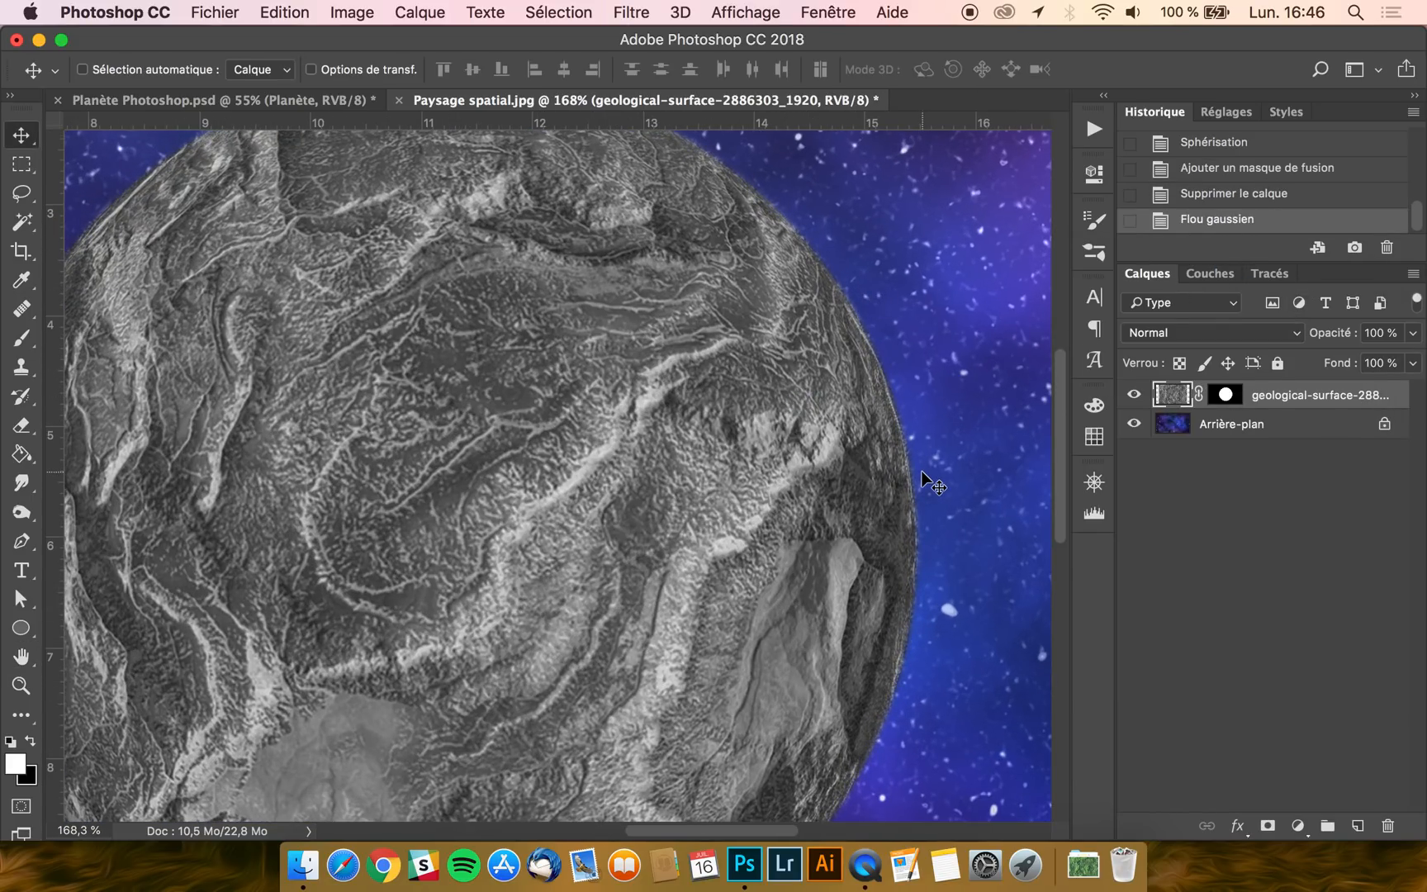
Convert the masked planet texture layer into a smart object
{"action": "scroll", "coordinate": [921, 471], "scroll_direction": "down", "scroll_amount": 8}
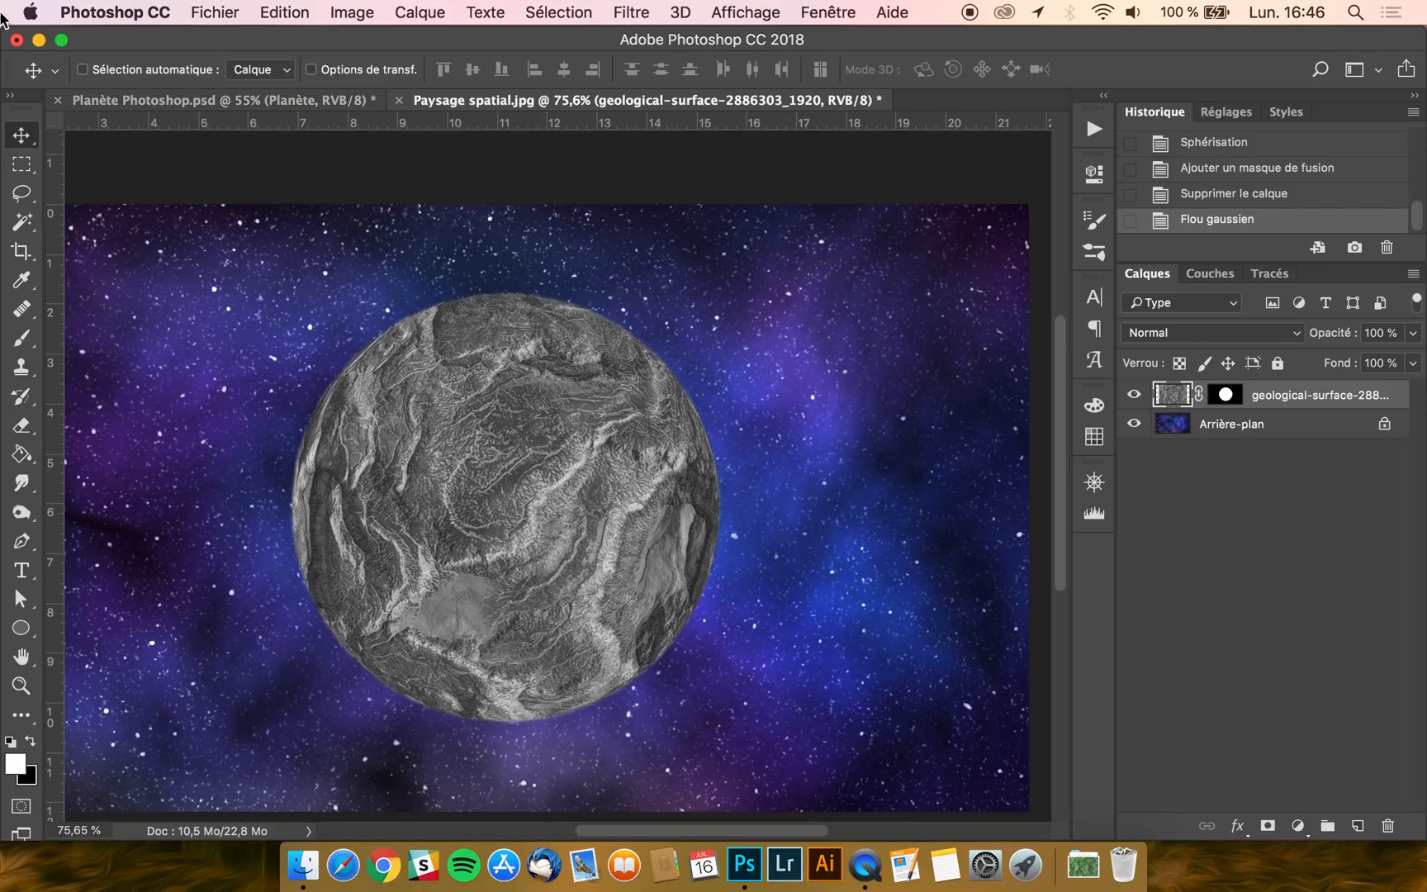
{"action": "right_click", "coordinate": [1285, 404]}
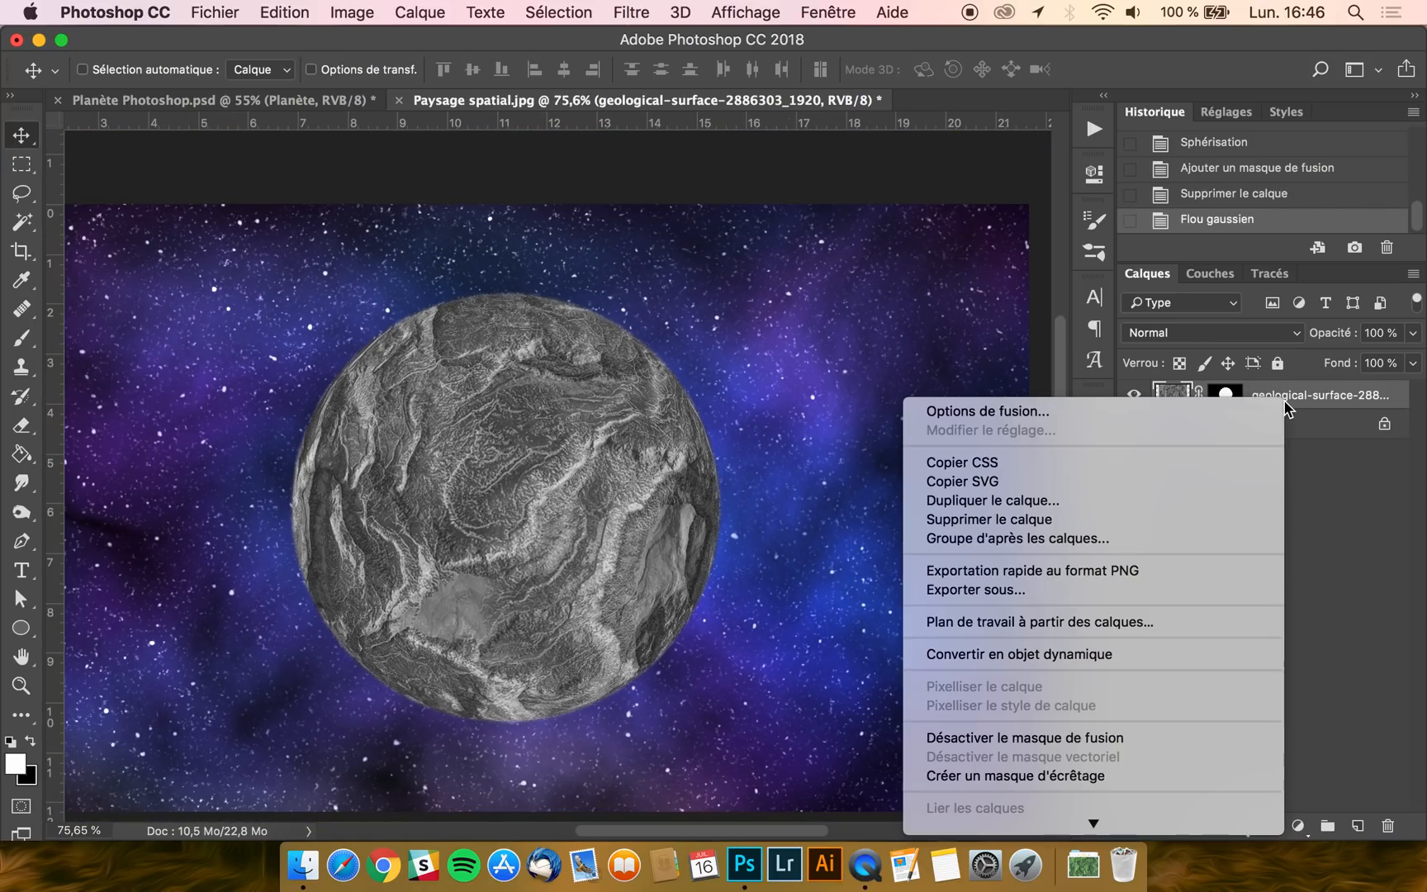
{"action": "scroll", "coordinate": [1176, 573], "scroll_direction": "down", "scroll_amount": 5}
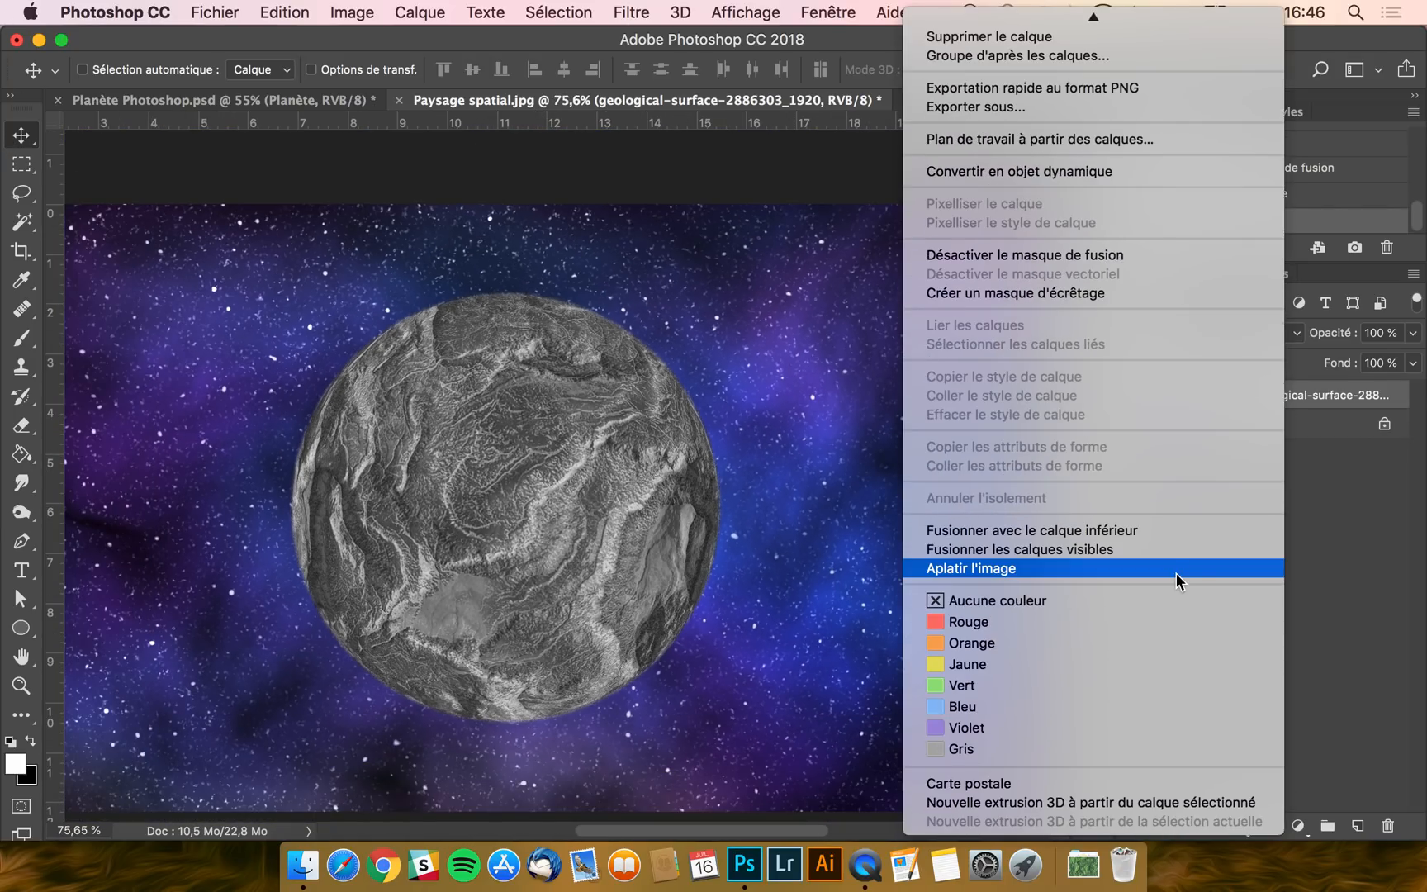
{"action": "left_click", "coordinate": [1014, 174]}
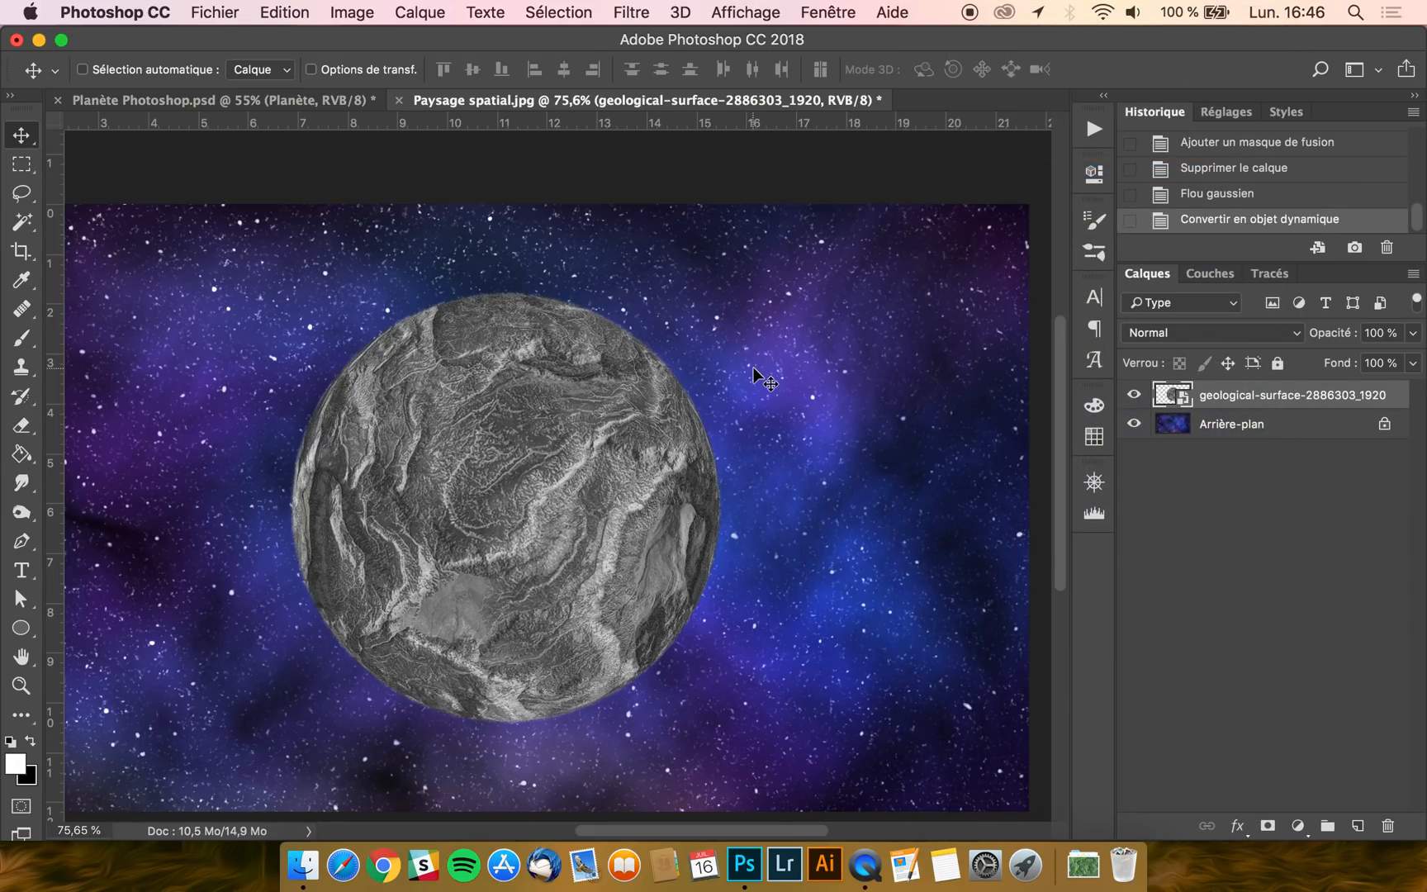
Apply a Brightness/Contrast adjustment to the planet with brightness -11 and contrast 42, comparing it with the preview off
{"action": "scroll", "coordinate": [753, 376], "scroll_direction": "down", "scroll_amount": 2}
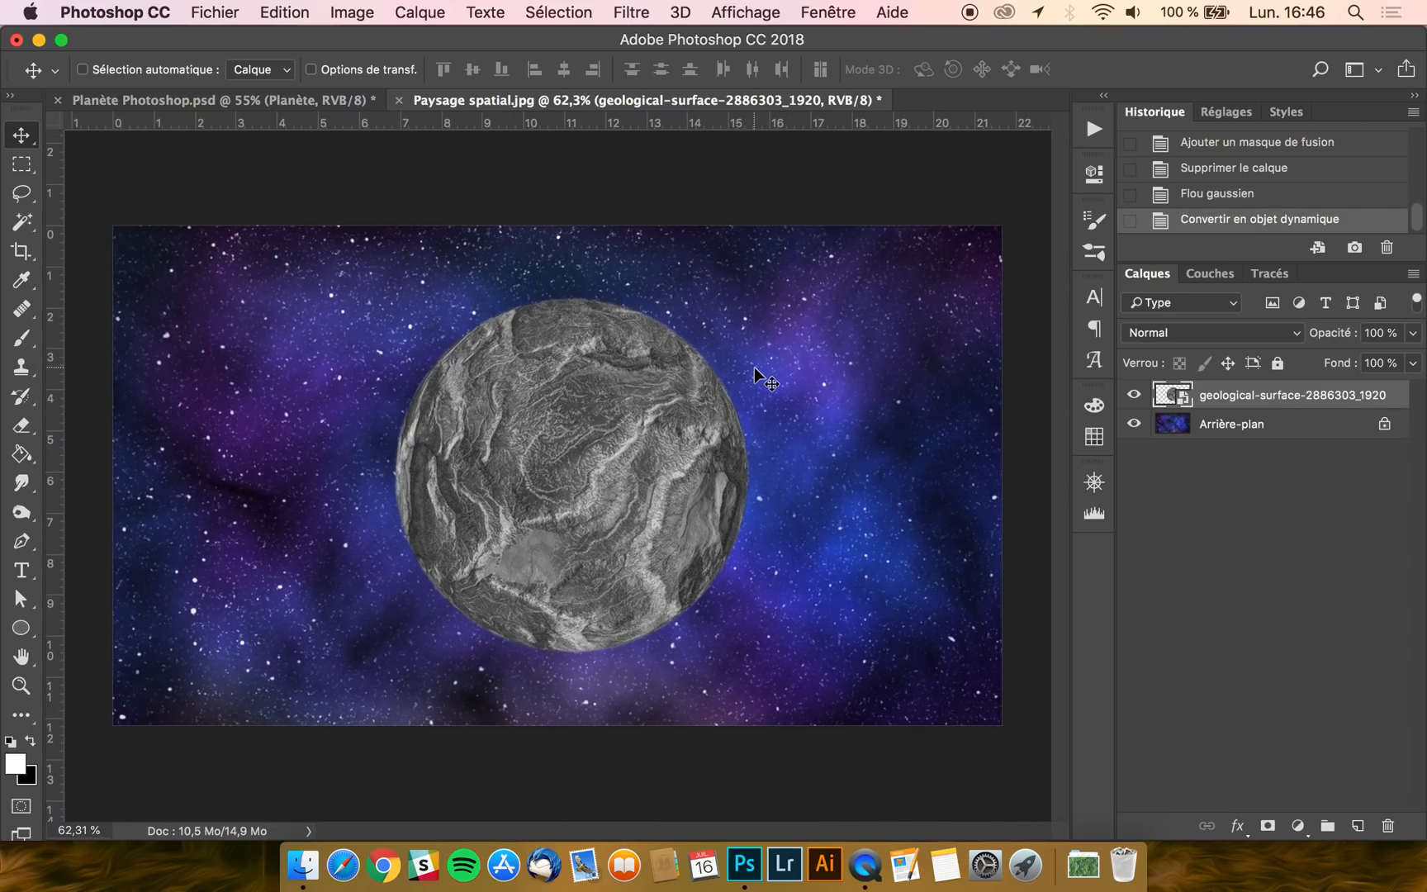
{"action": "left_click", "coordinate": [354, 12]}
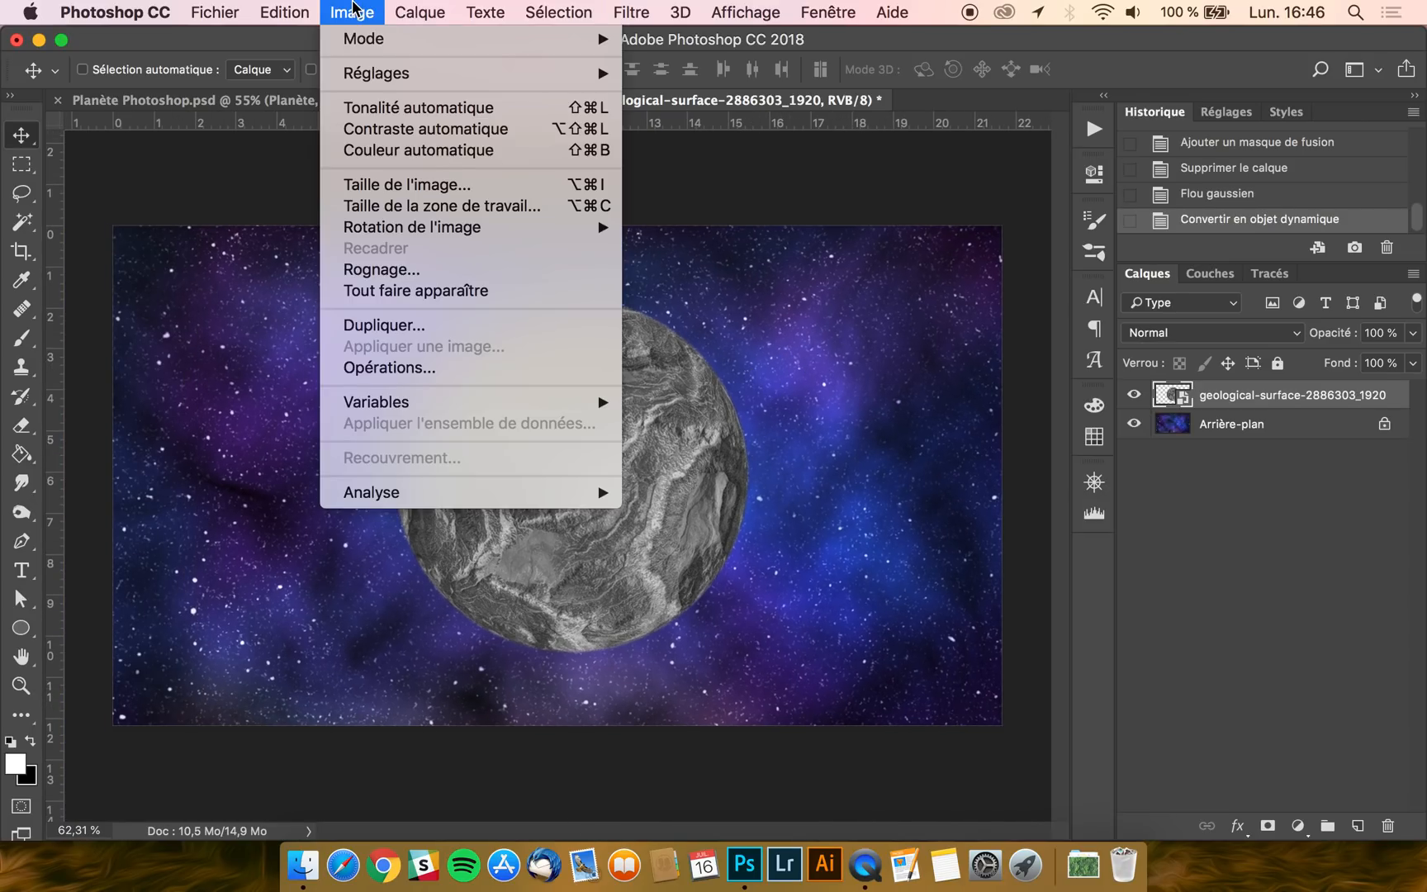
{"action": "mouse_move", "coordinate": [380, 74]}
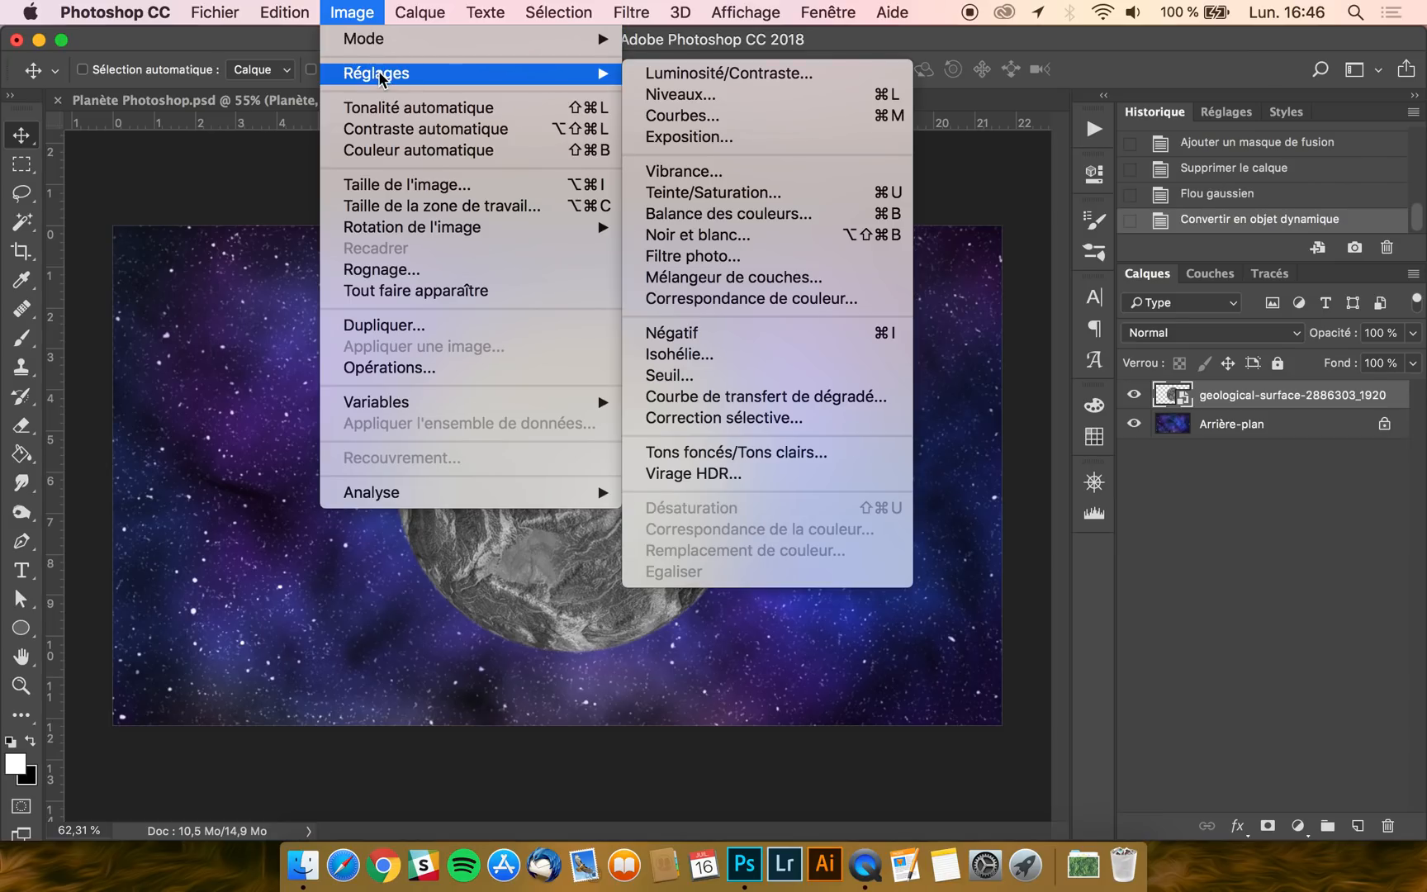
{"action": "left_click", "coordinate": [725, 79]}
{"action": "mouse_move", "coordinate": [954, 364]}
{"action": "left_mouse_down"}
{"action": "mouse_move", "coordinate": [1001, 407]}
{"action": "mouse_move", "coordinate": [946, 356]}
{"action": "left_mouse_up"}
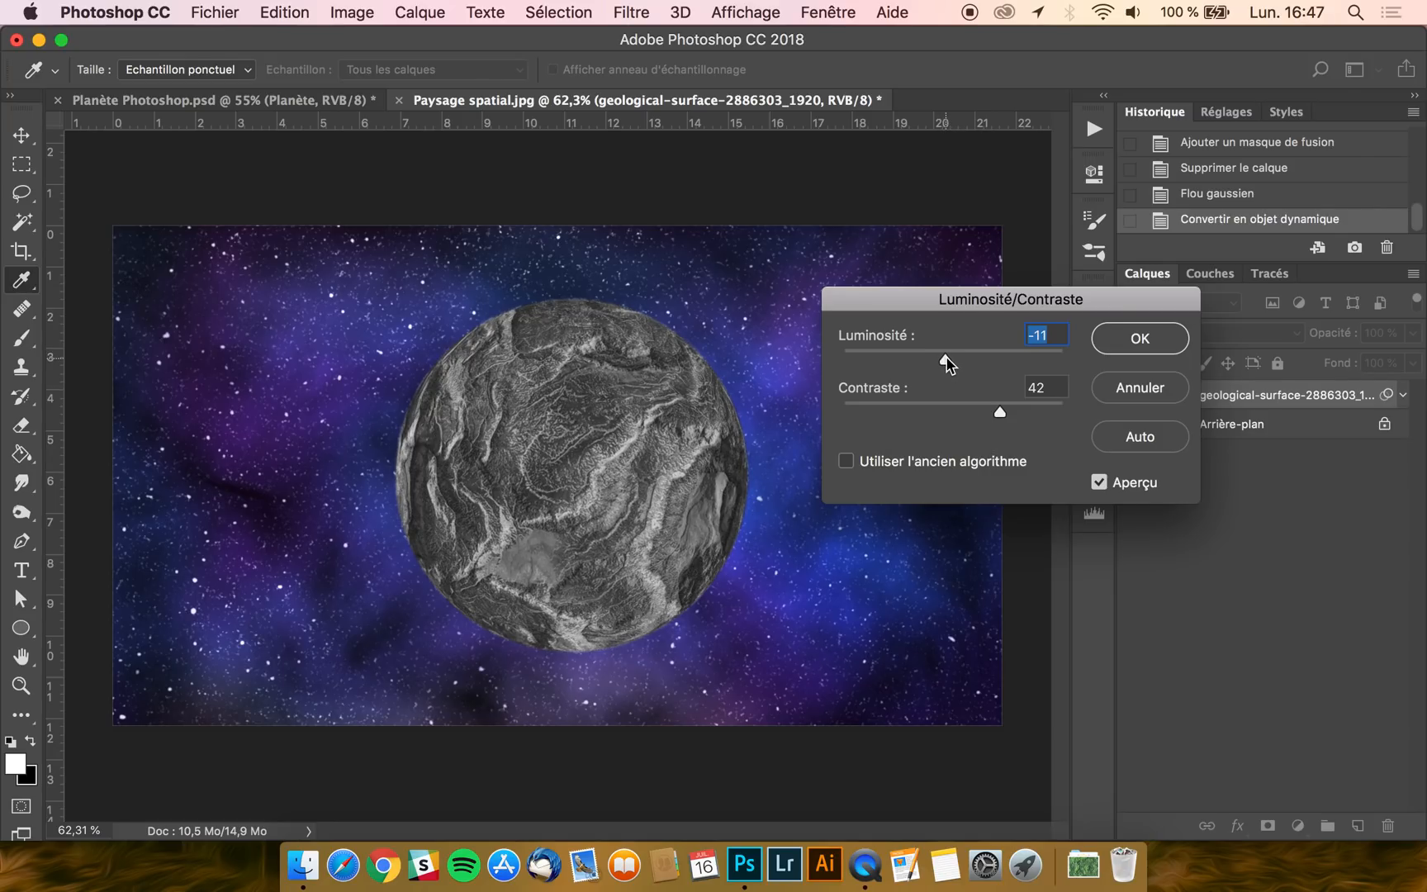
{"action": "left_click", "coordinate": [1102, 485]}
{"action": "left_click", "coordinate": [1103, 485]}
{"action": "left_click", "coordinate": [1136, 339]}
{"action": "key", "text": "v"}
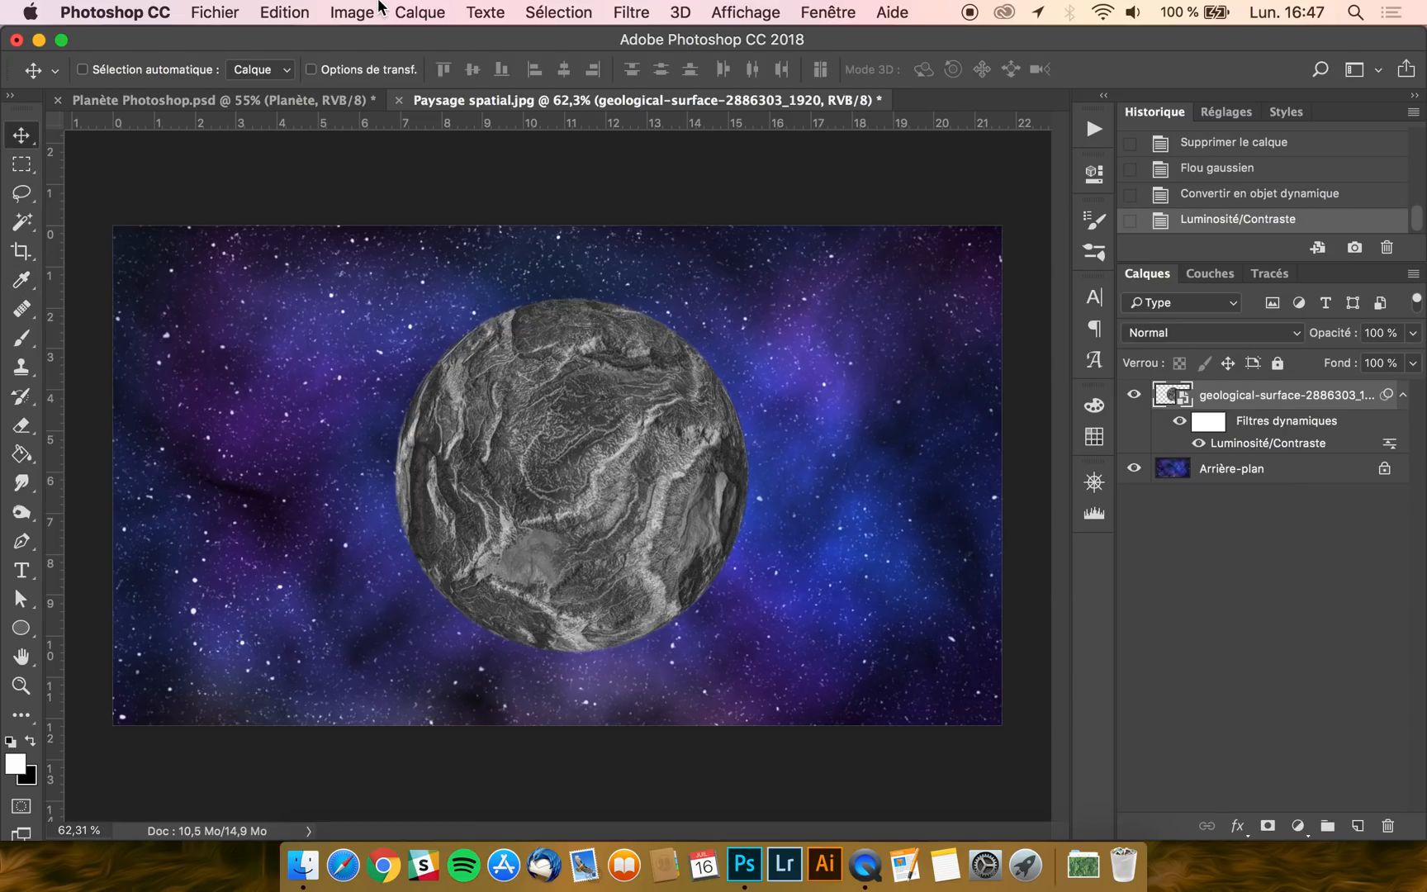
Apply a Levels adjustment to the planet with input levels 15, 0.93 and 246
{"action": "left_click", "coordinate": [329, 10]}
{"action": "mouse_move", "coordinate": [395, 72]}
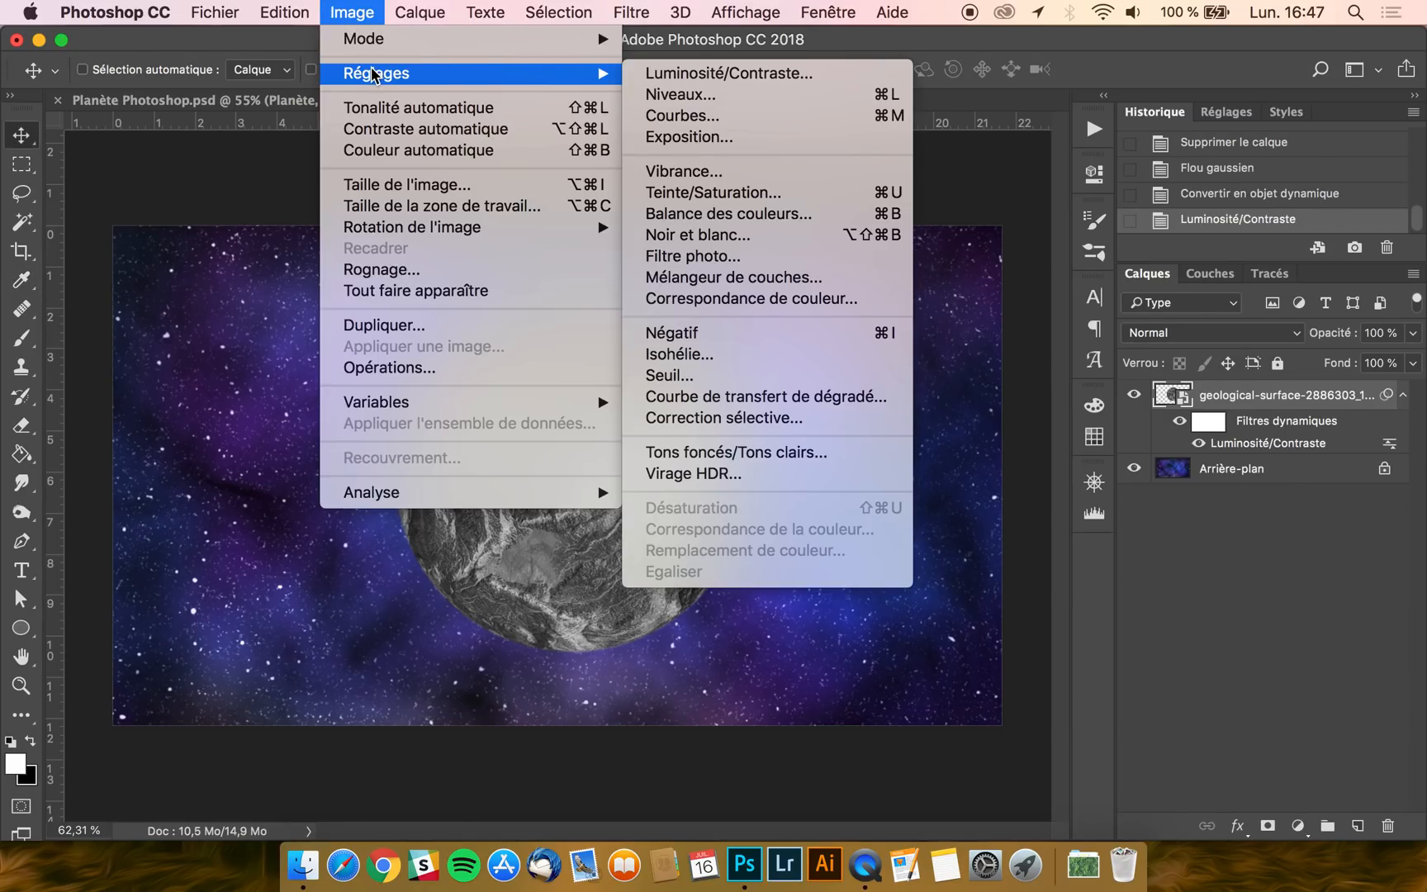
{"action": "left_click", "coordinate": [689, 94]}
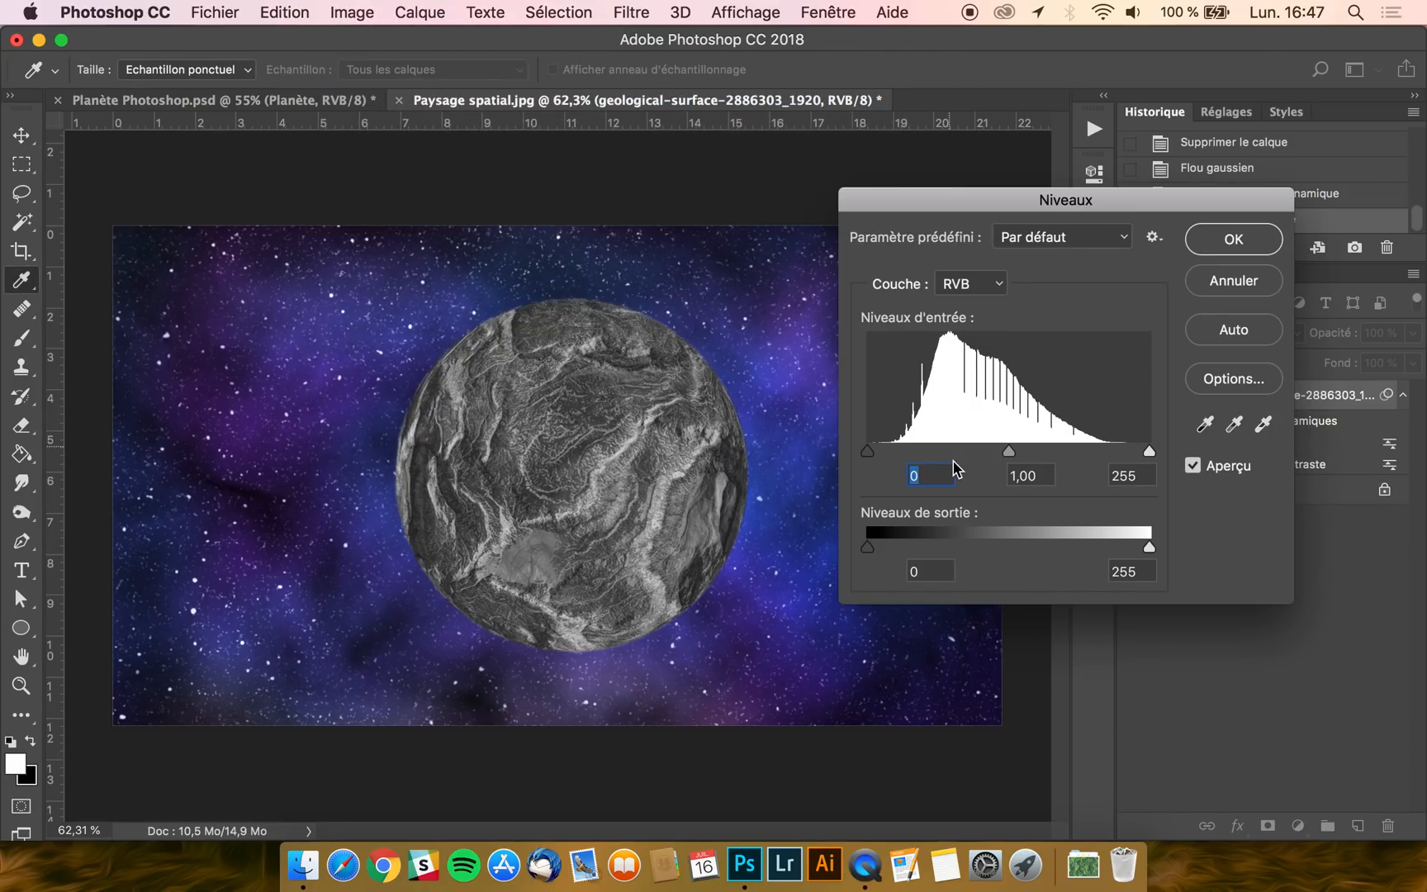
{"action": "left_click_drag", "start_coordinate": [866, 453], "coordinate": [884, 453]}
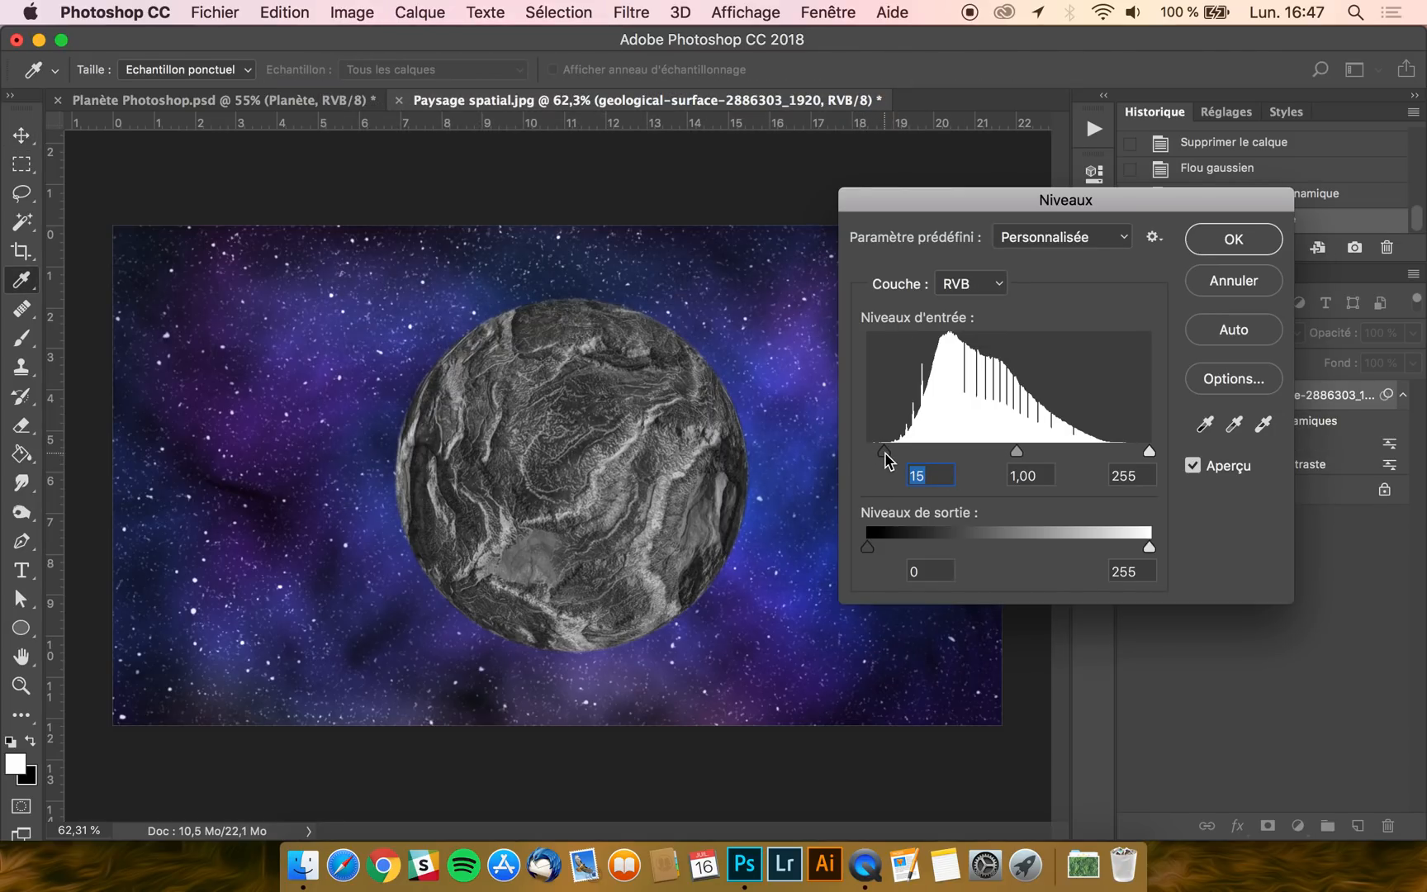
{"action": "left_click_drag", "start_coordinate": [1016, 453], "coordinate": [1022, 454]}
{"action": "left_click_drag", "start_coordinate": [1149, 453], "coordinate": [1140, 454]}
{"action": "left_click", "coordinate": [1199, 469]}
{"action": "left_click", "coordinate": [1200, 469]}
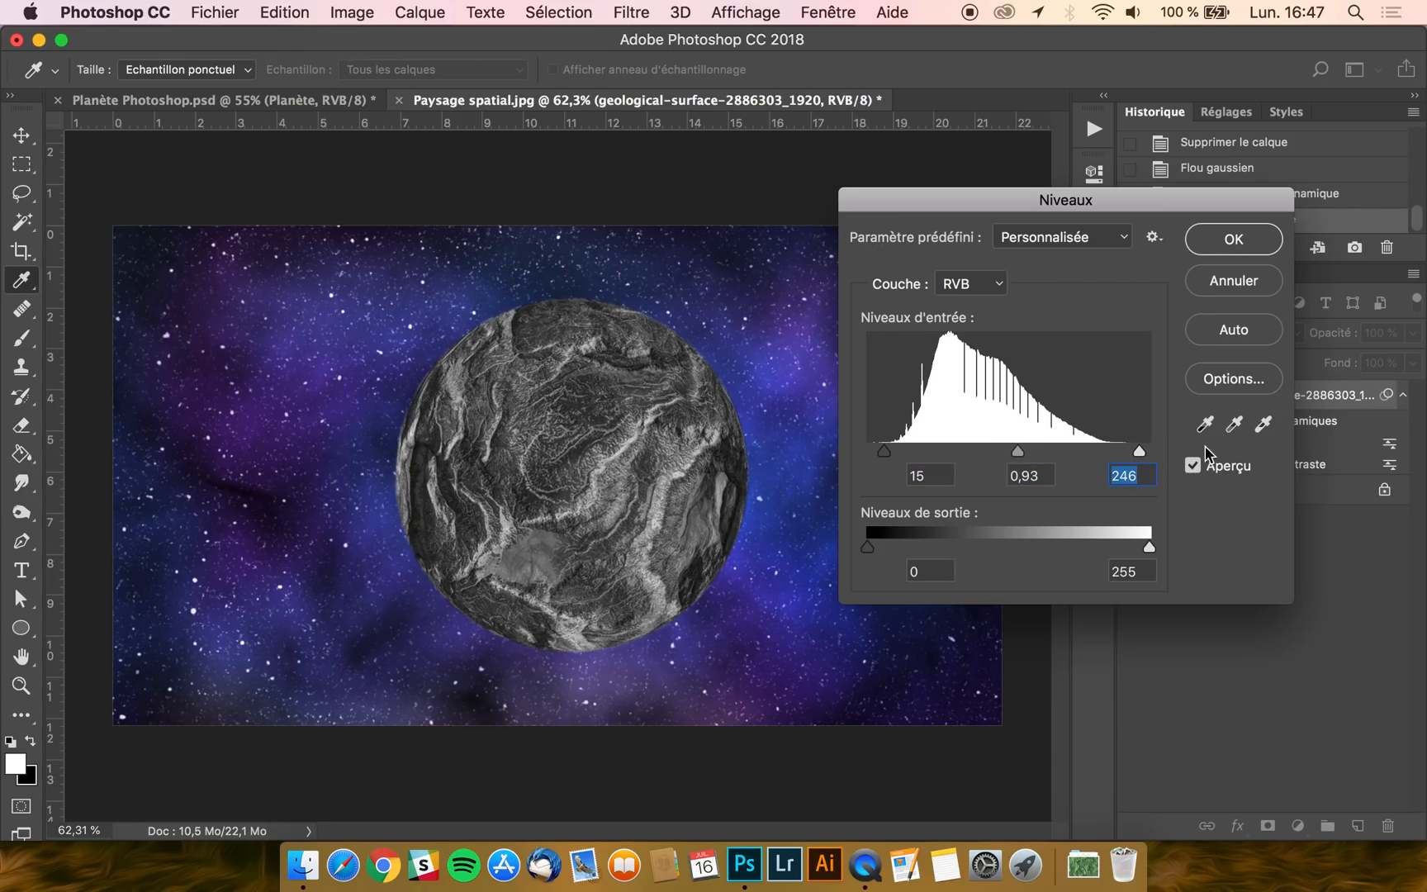
{"action": "left_click", "coordinate": [1232, 247]}
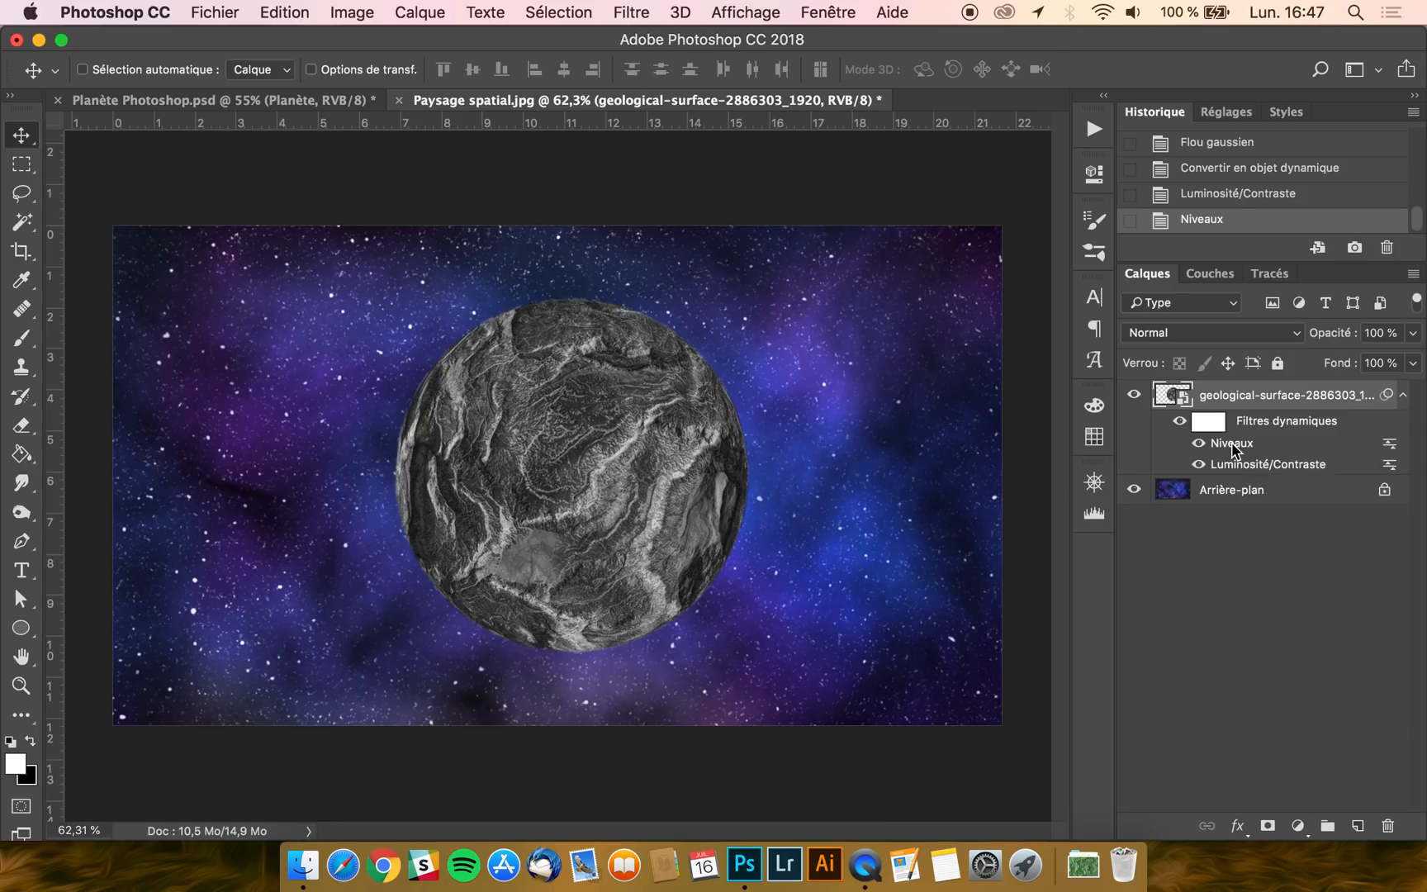
{"action": "double_click", "coordinate": [1232, 447]}
{"action": "left_click", "coordinate": [1245, 291]}
Add an Outer Glow layer style to the planet and reset the glow to its default settings
{"action": "left_click", "coordinate": [1238, 825]}
{"action": "left_click", "coordinate": [1287, 586]}
{"action": "left_click_drag", "start_coordinate": [534, 173], "coordinate": [628, 172]}
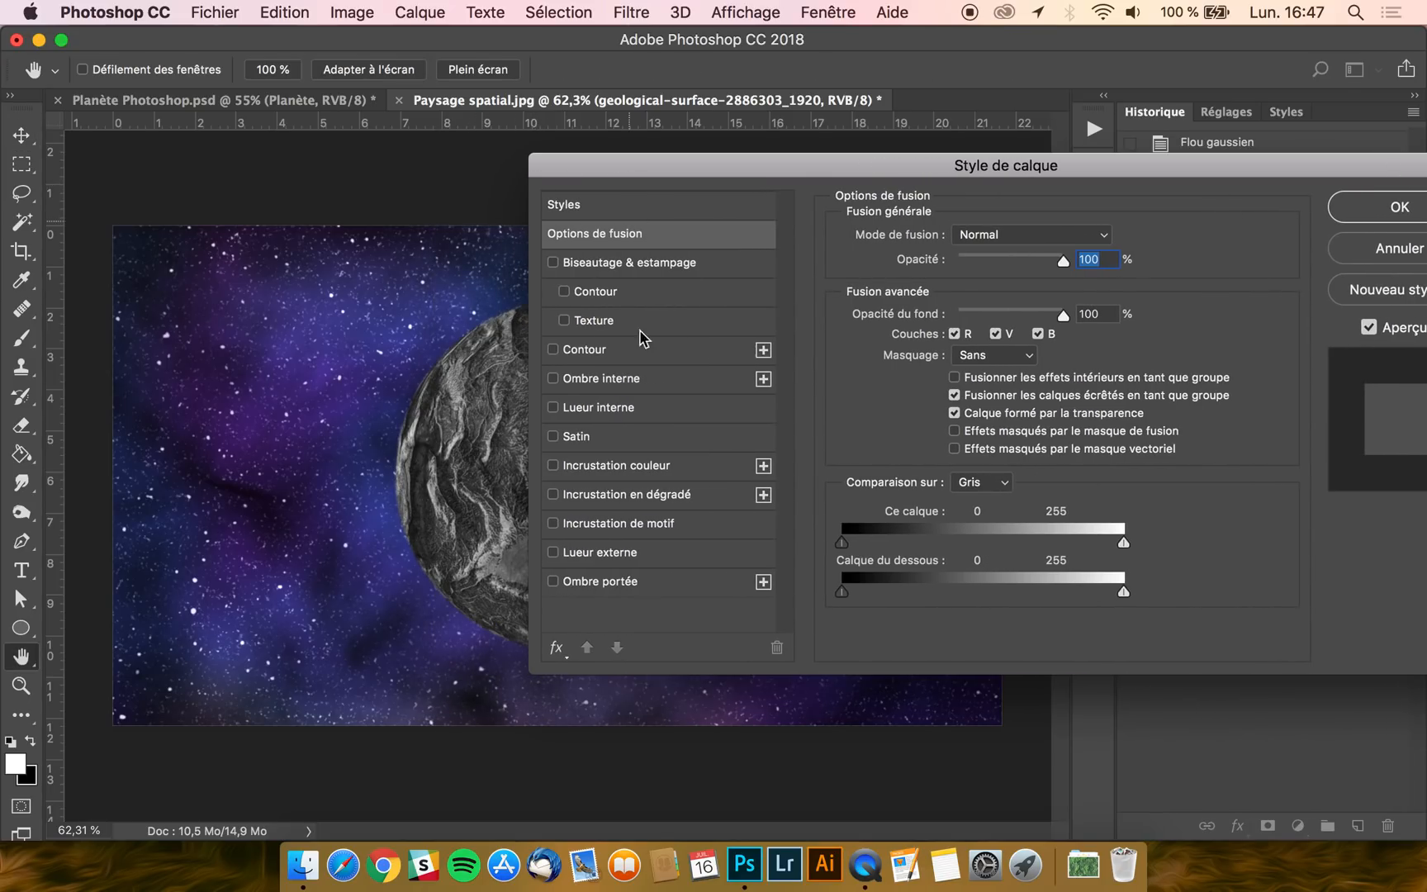
{"action": "left_click", "coordinate": [613, 552]}
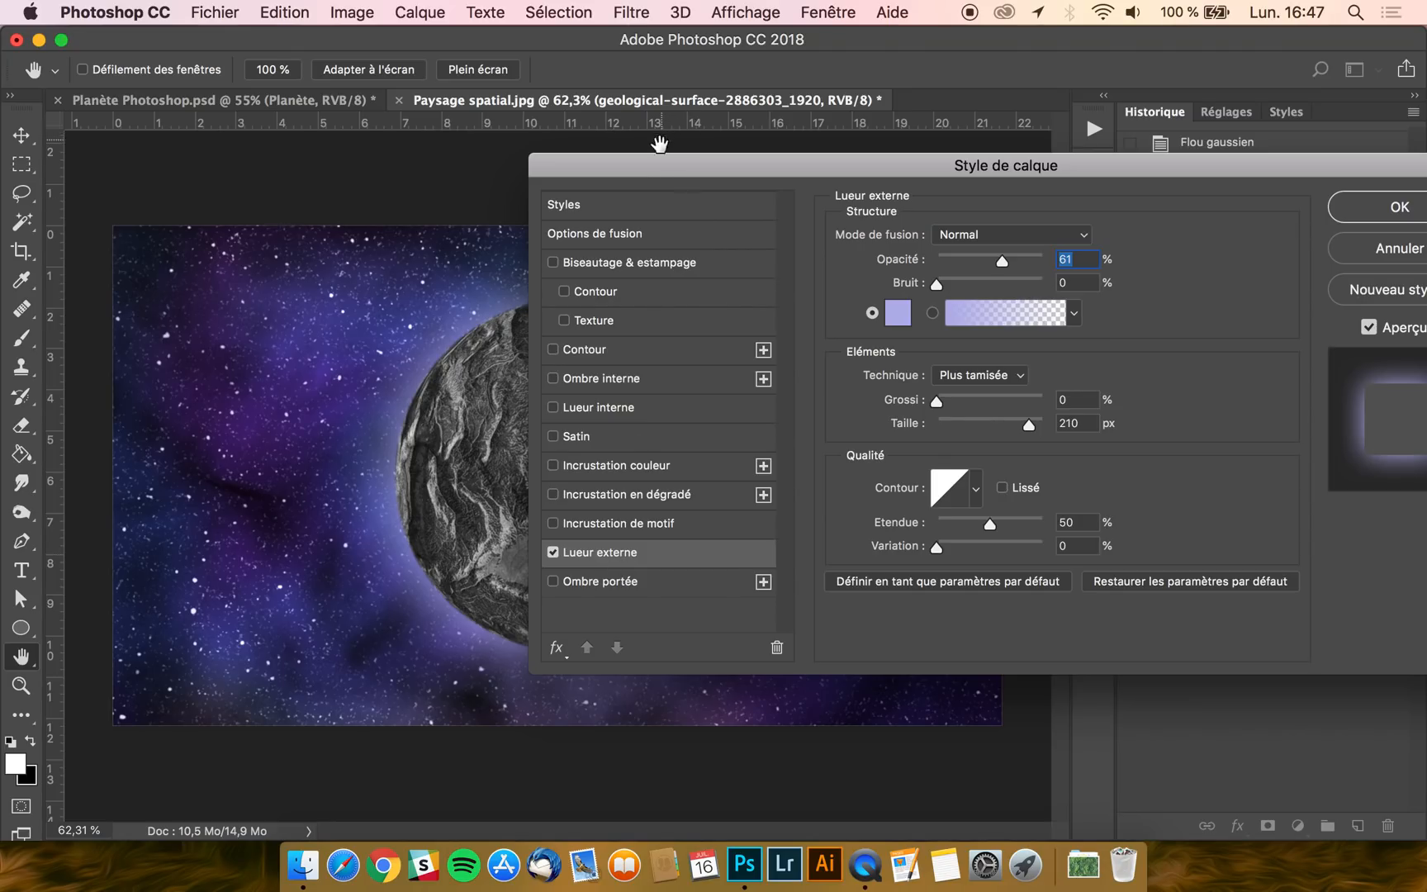
{"action": "left_click_drag", "start_coordinate": [655, 167], "coordinate": [859, 169]}
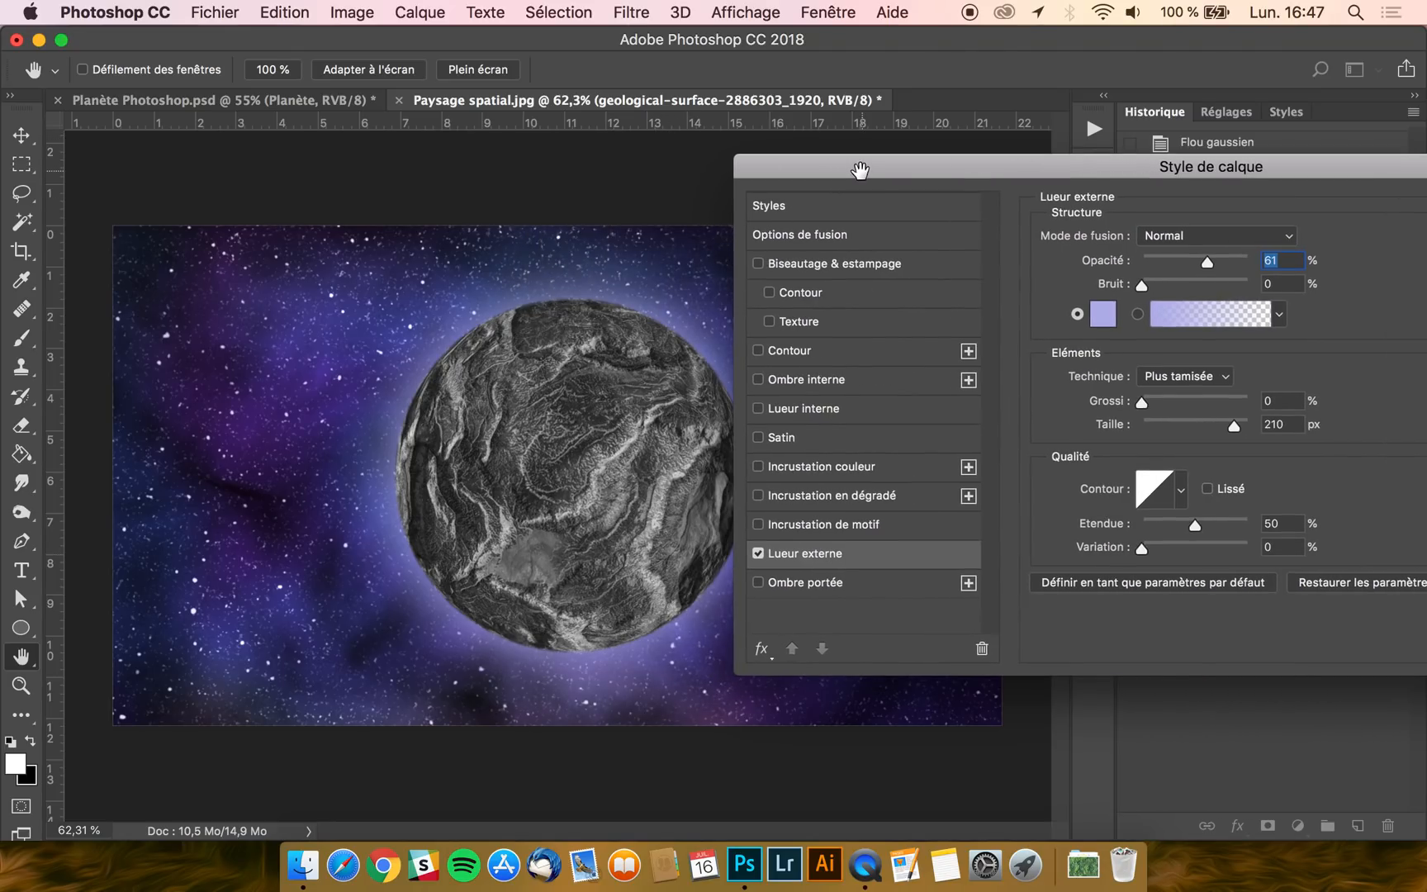
{"action": "left_click", "coordinate": [1394, 591]}
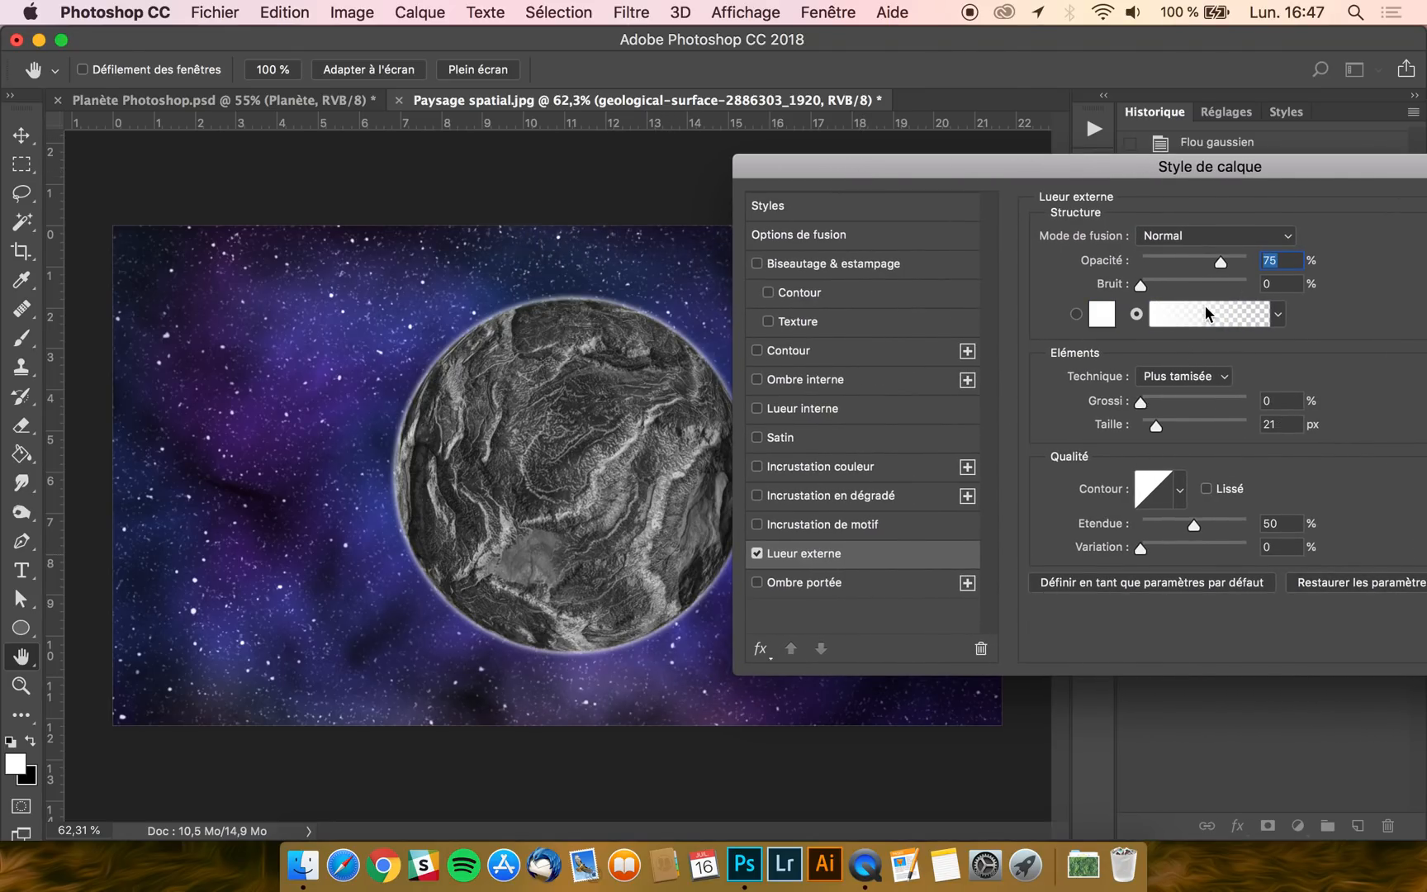
Set the outer glow's size to 188 px and its opacity to 61%
{"action": "left_click_drag", "start_coordinate": [1156, 425], "coordinate": [1213, 425]}
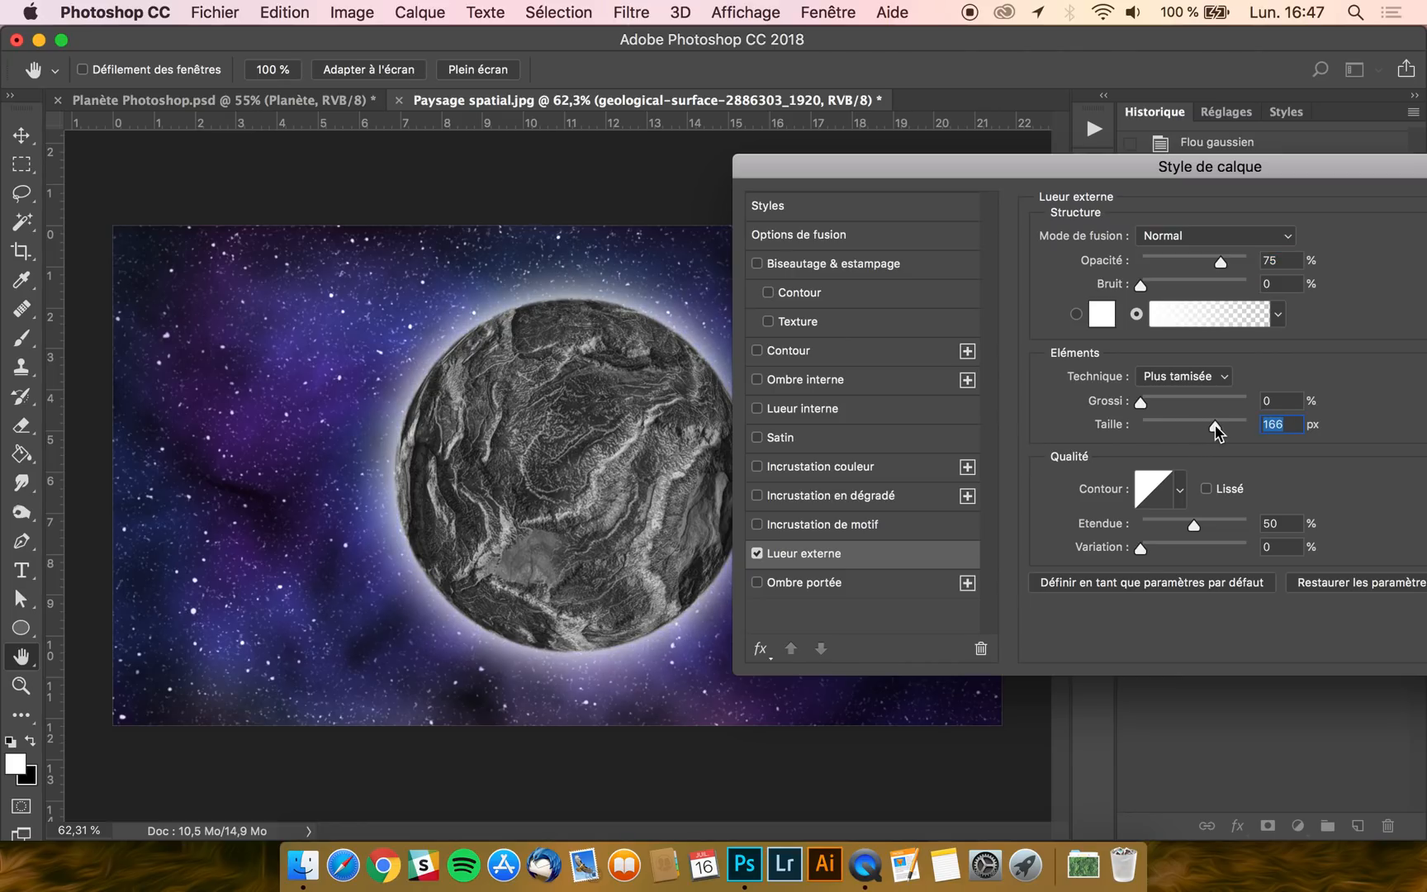
{"action": "left_click_drag", "start_coordinate": [1216, 425], "coordinate": [1227, 424]}
{"action": "left_click_drag", "start_coordinate": [1220, 262], "coordinate": [1206, 264]}
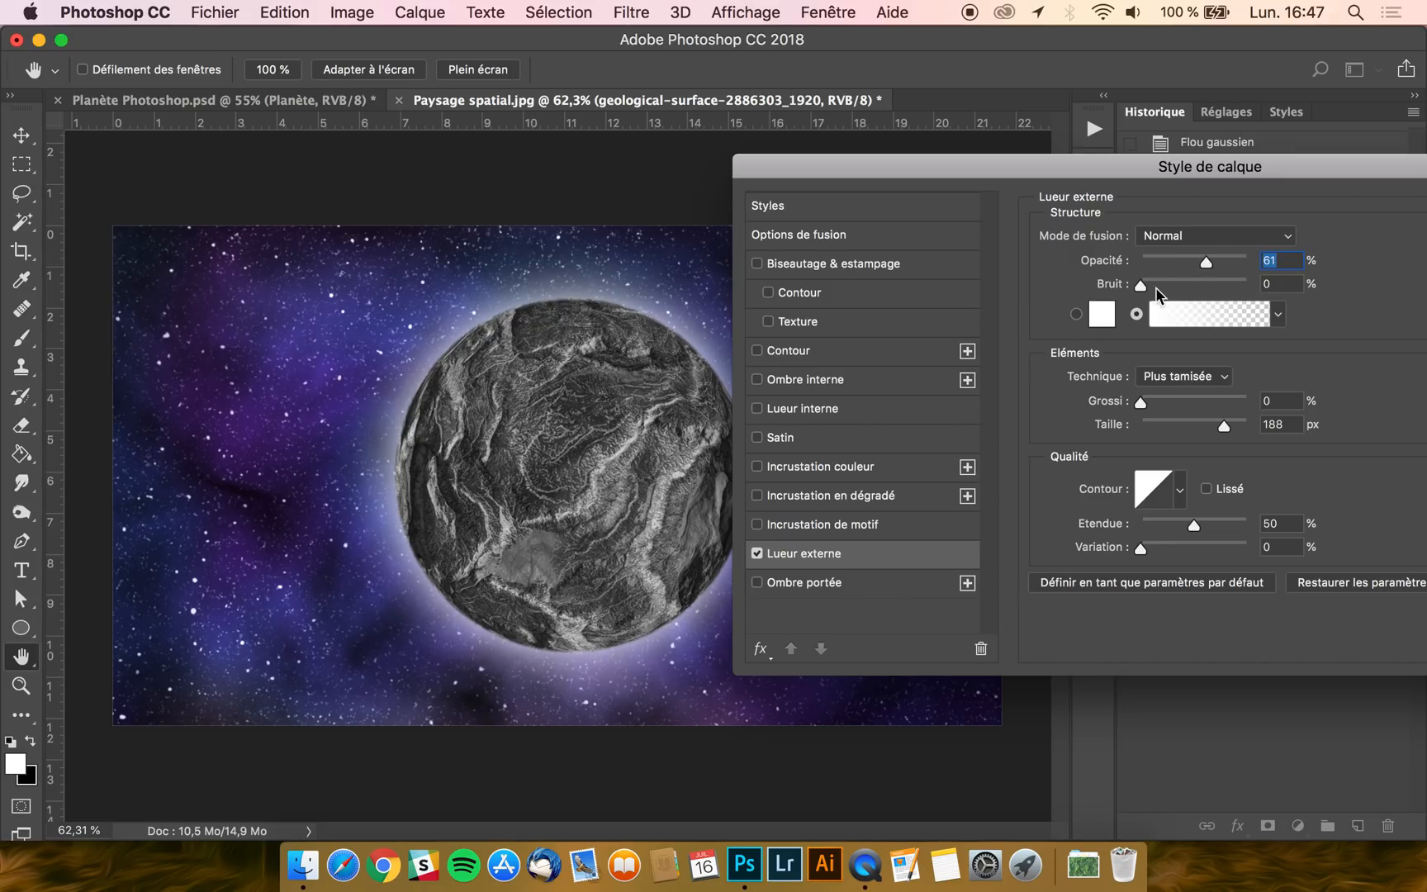
Set the outer glow's colour to light violet #ddb0f5 after trying blue and cyan hues, and apply the layer style
{"action": "left_click", "coordinate": [1101, 317]}
{"action": "left_click", "coordinate": [1093, 469]}
{"action": "left_click_drag", "start_coordinate": [971, 379], "coordinate": [946, 374]}
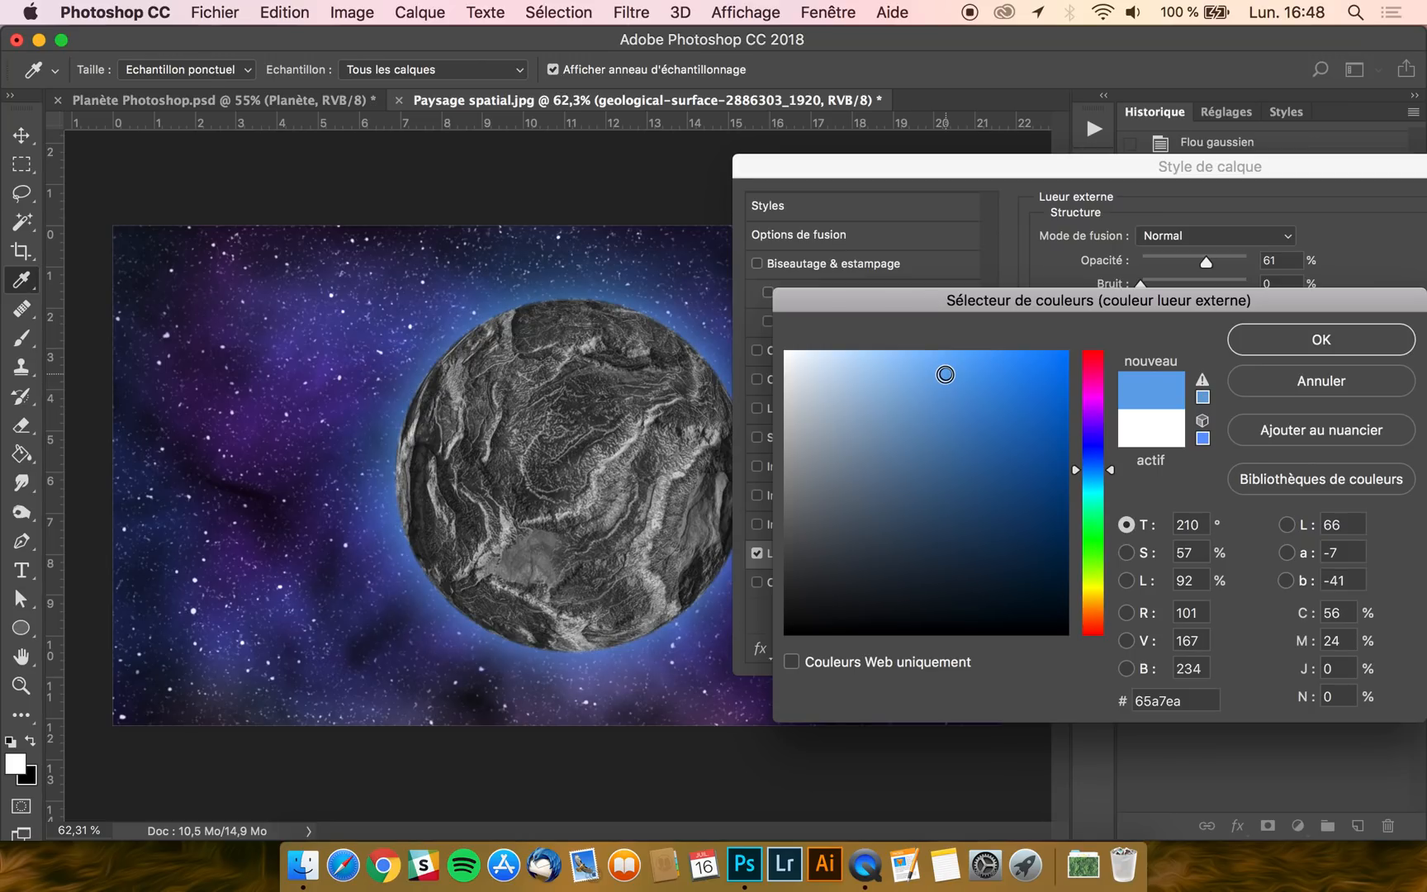
{"action": "left_click", "coordinate": [1093, 421]}
{"action": "left_click_drag", "start_coordinate": [883, 368], "coordinate": [879, 361]}
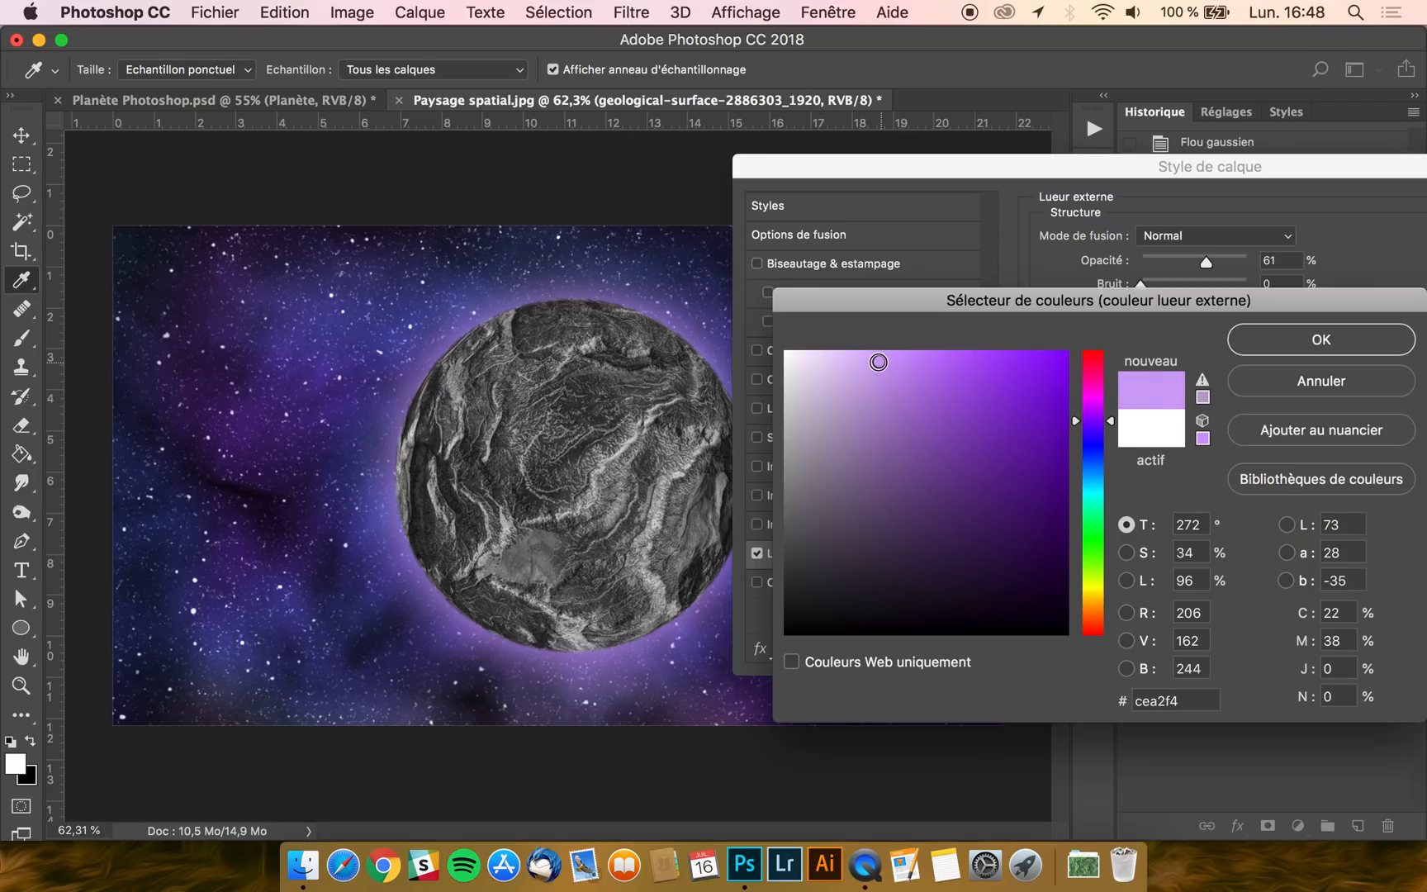
{"action": "left_click", "coordinate": [1092, 482]}
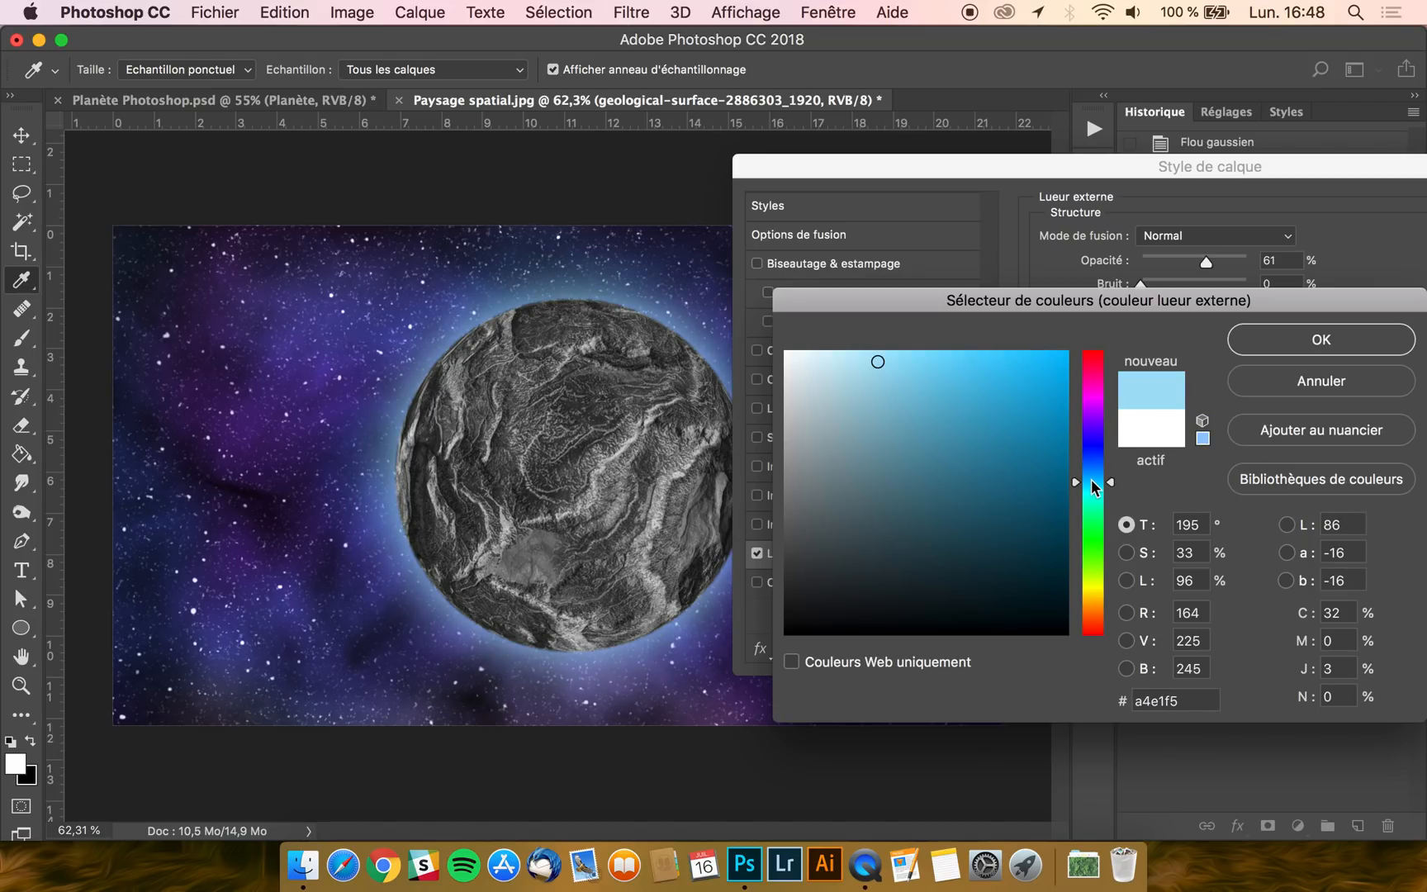
{"action": "left_click", "coordinate": [1090, 417]}
{"action": "left_click", "coordinate": [863, 360]}
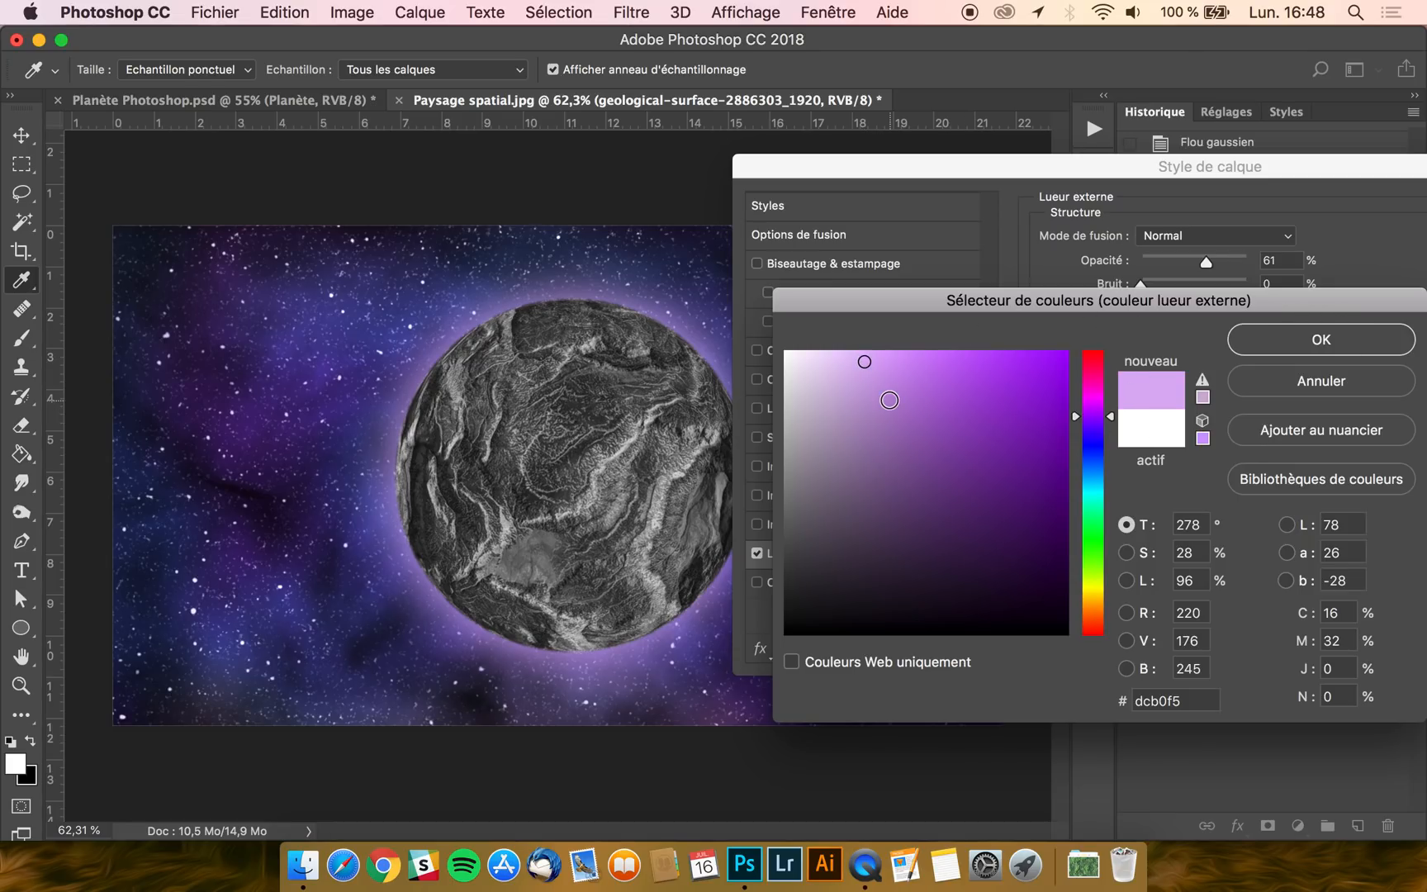
{"action": "left_click", "coordinate": [1095, 495]}
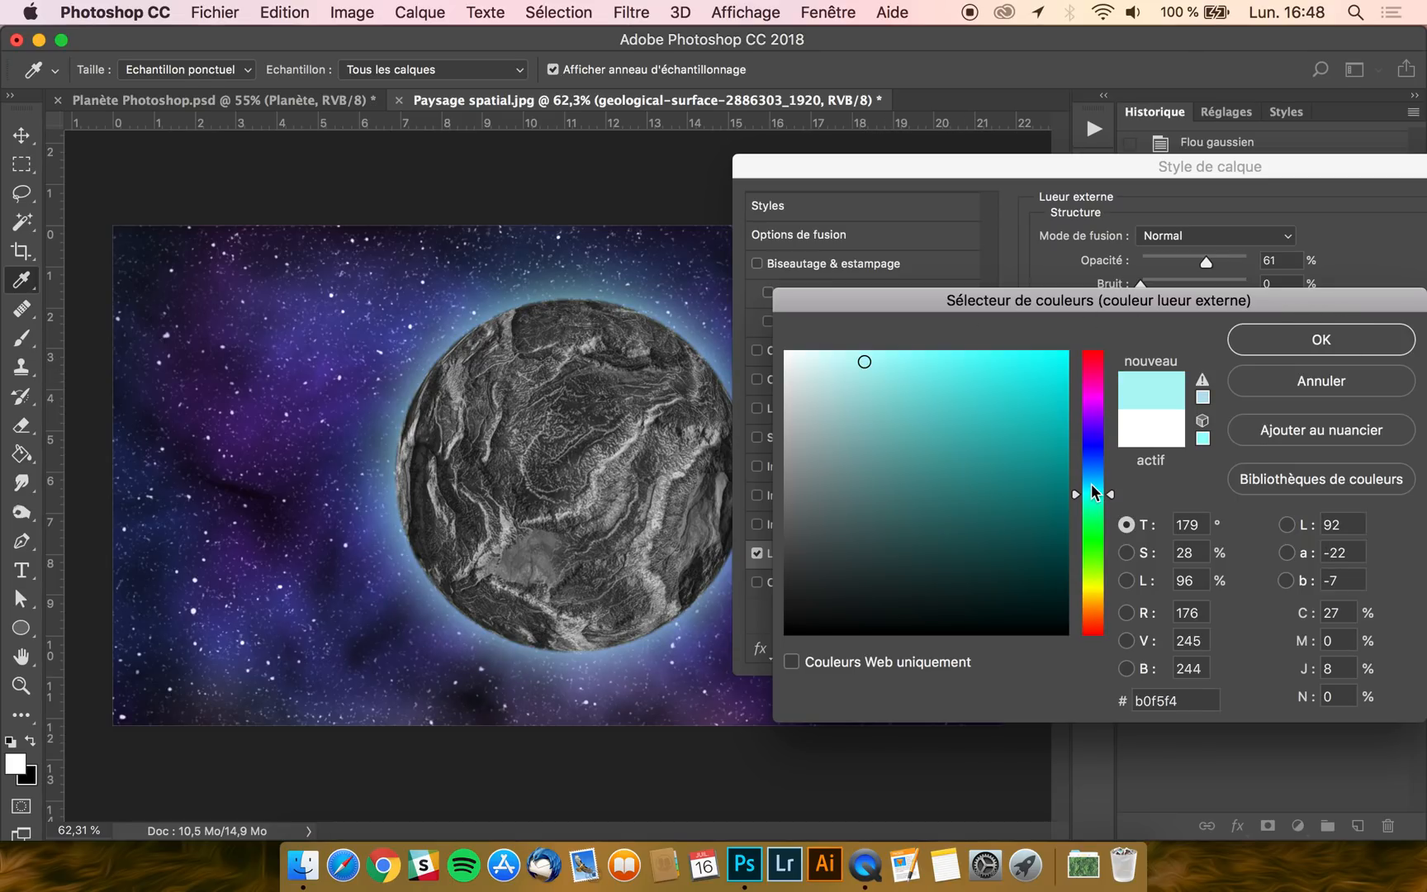
{"action": "left_click_drag", "start_coordinate": [1095, 442], "coordinate": [1095, 418]}
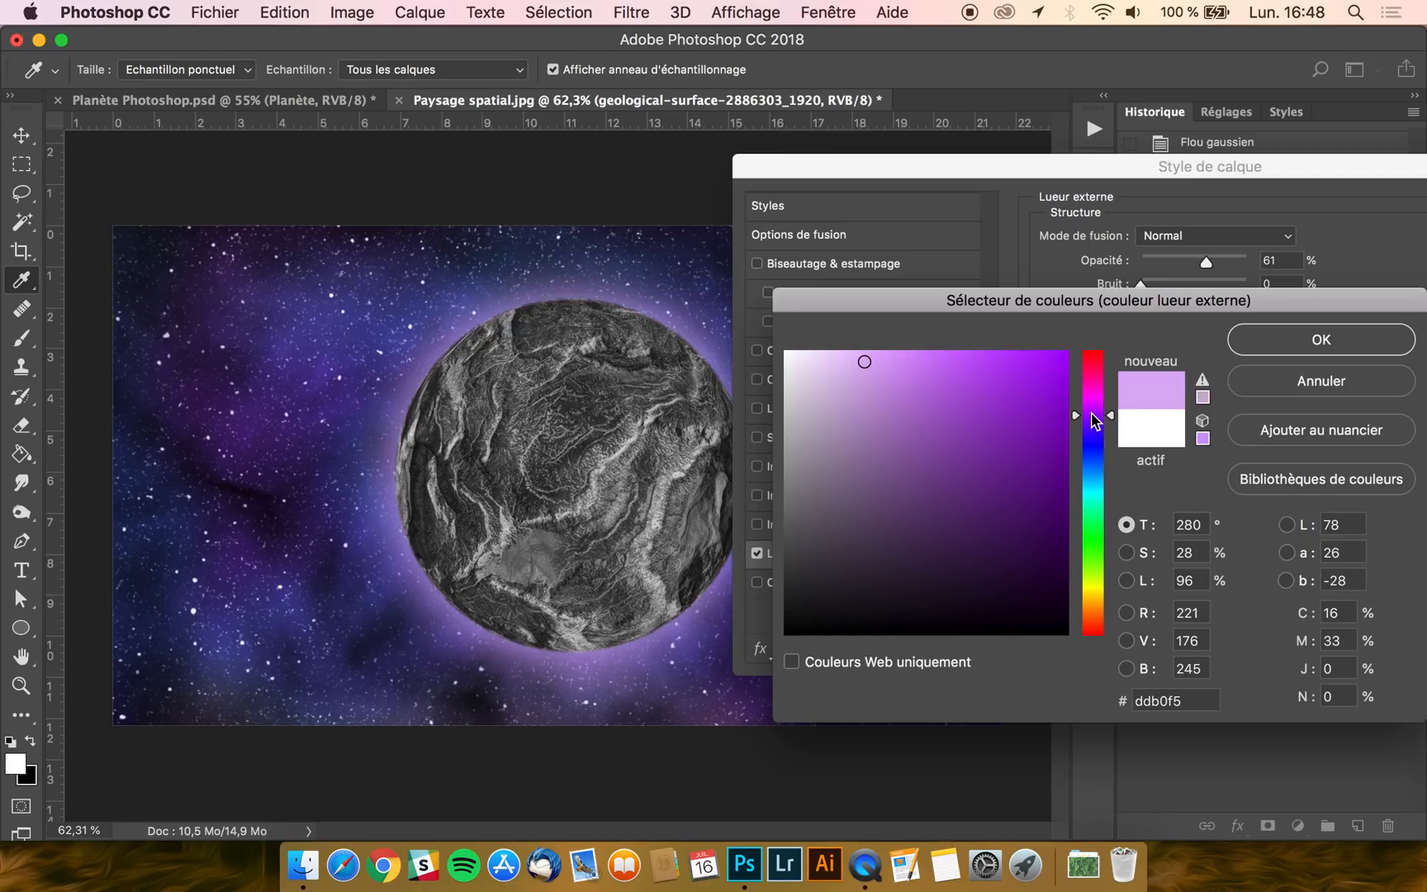
{"action": "left_click", "coordinate": [1307, 345]}
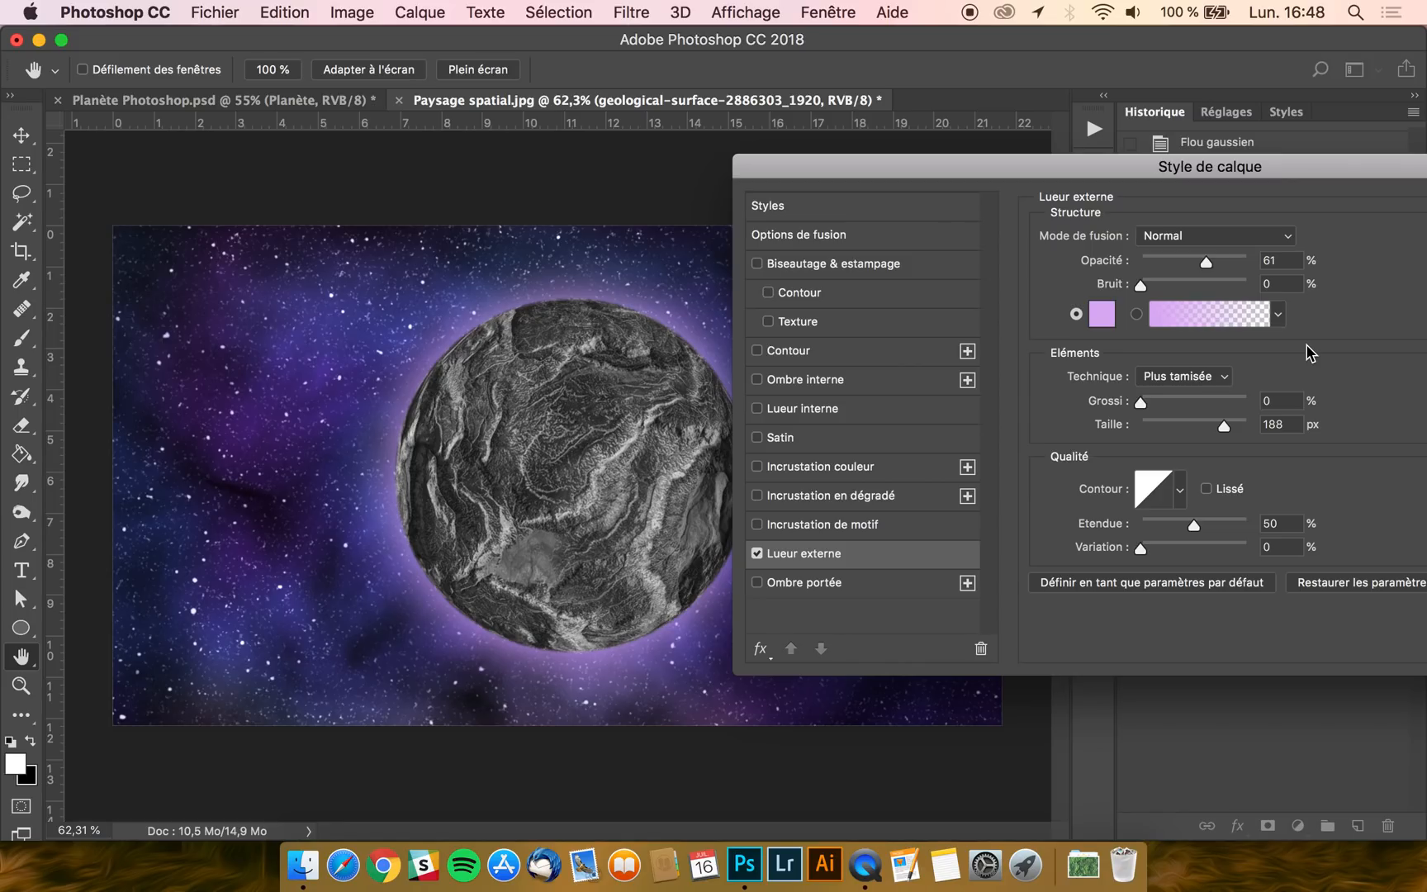
{"action": "key", "text": "Return"}
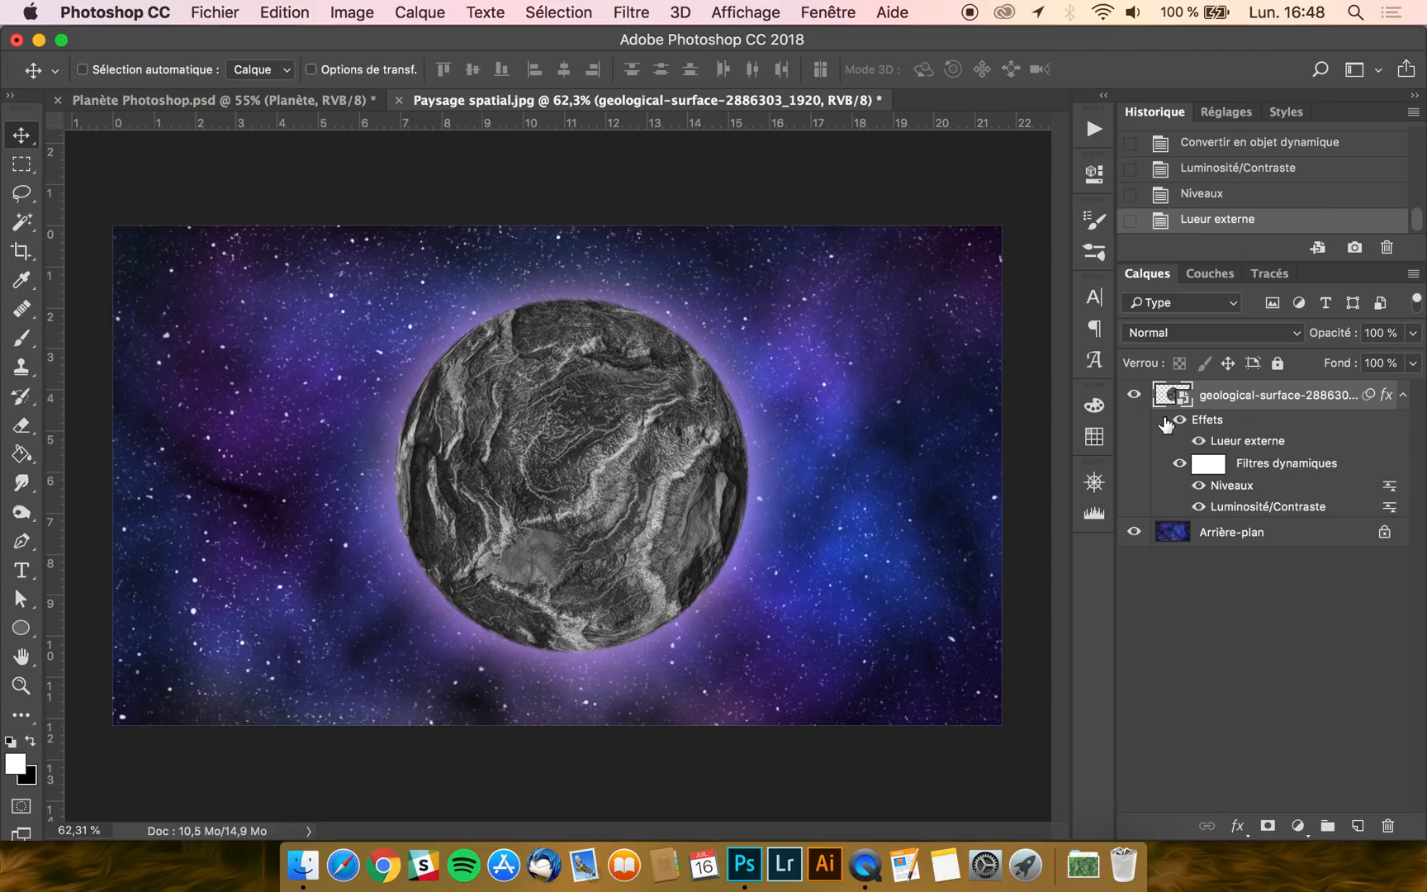
Add a Hue/Saturation adjustment layer above the planet layer
{"action": "left_click", "coordinate": [1227, 111]}
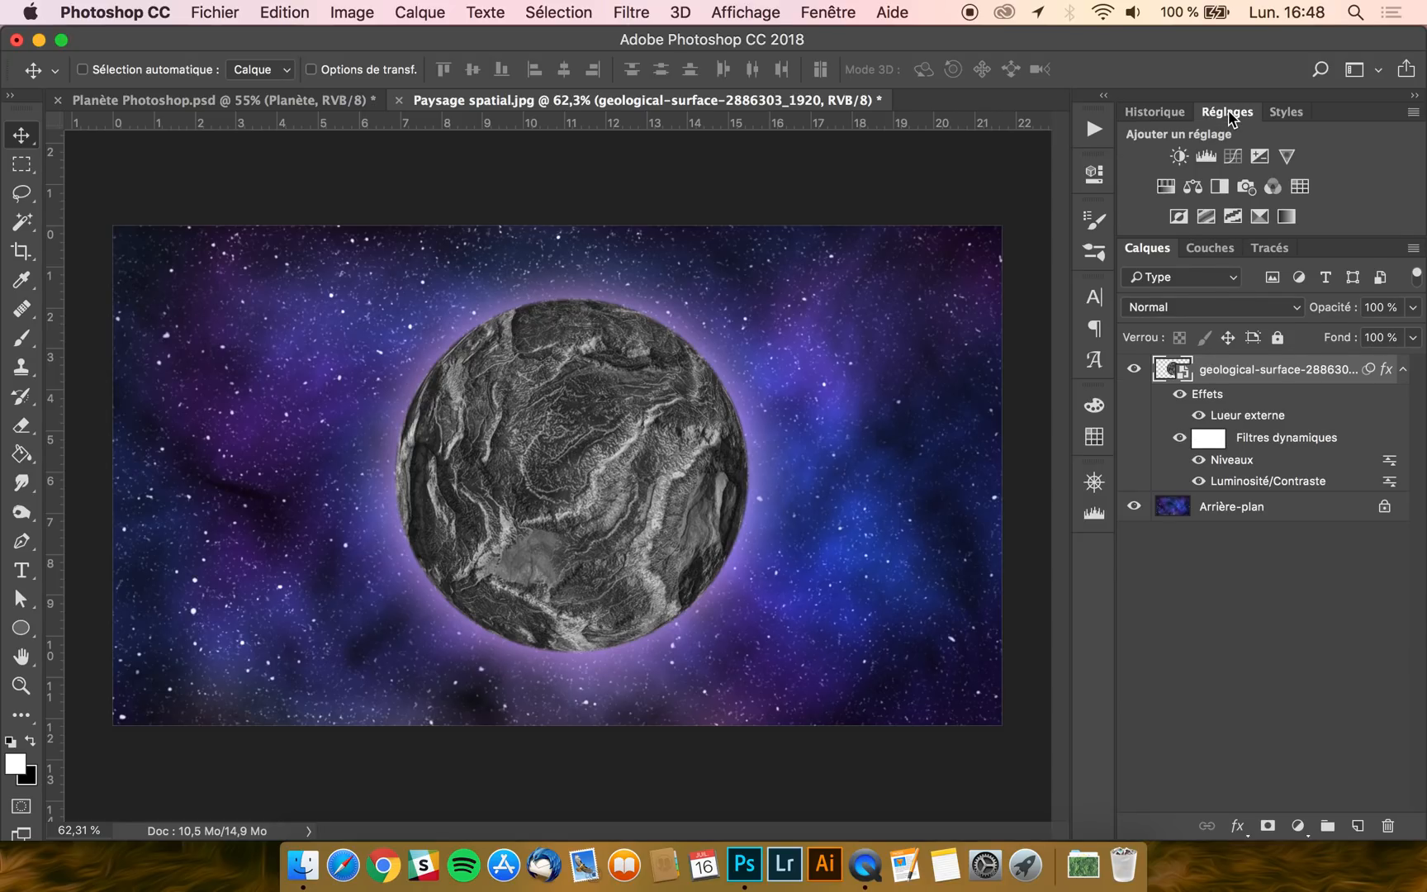
{"action": "left_click", "coordinate": [827, 12]}
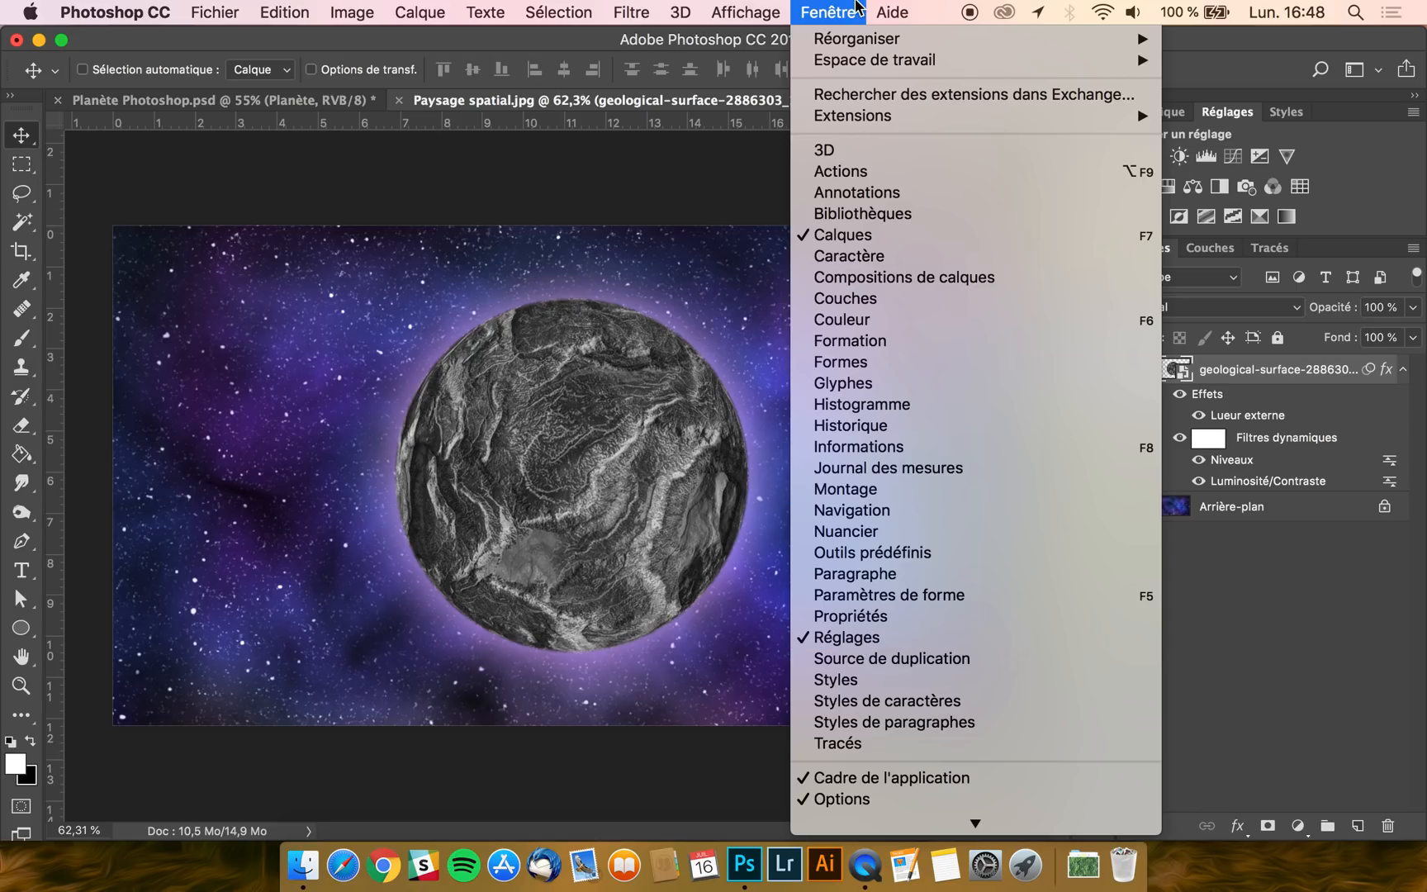
{"action": "left_click", "coordinate": [859, 638]}
{"action": "left_click", "coordinate": [1165, 187]}
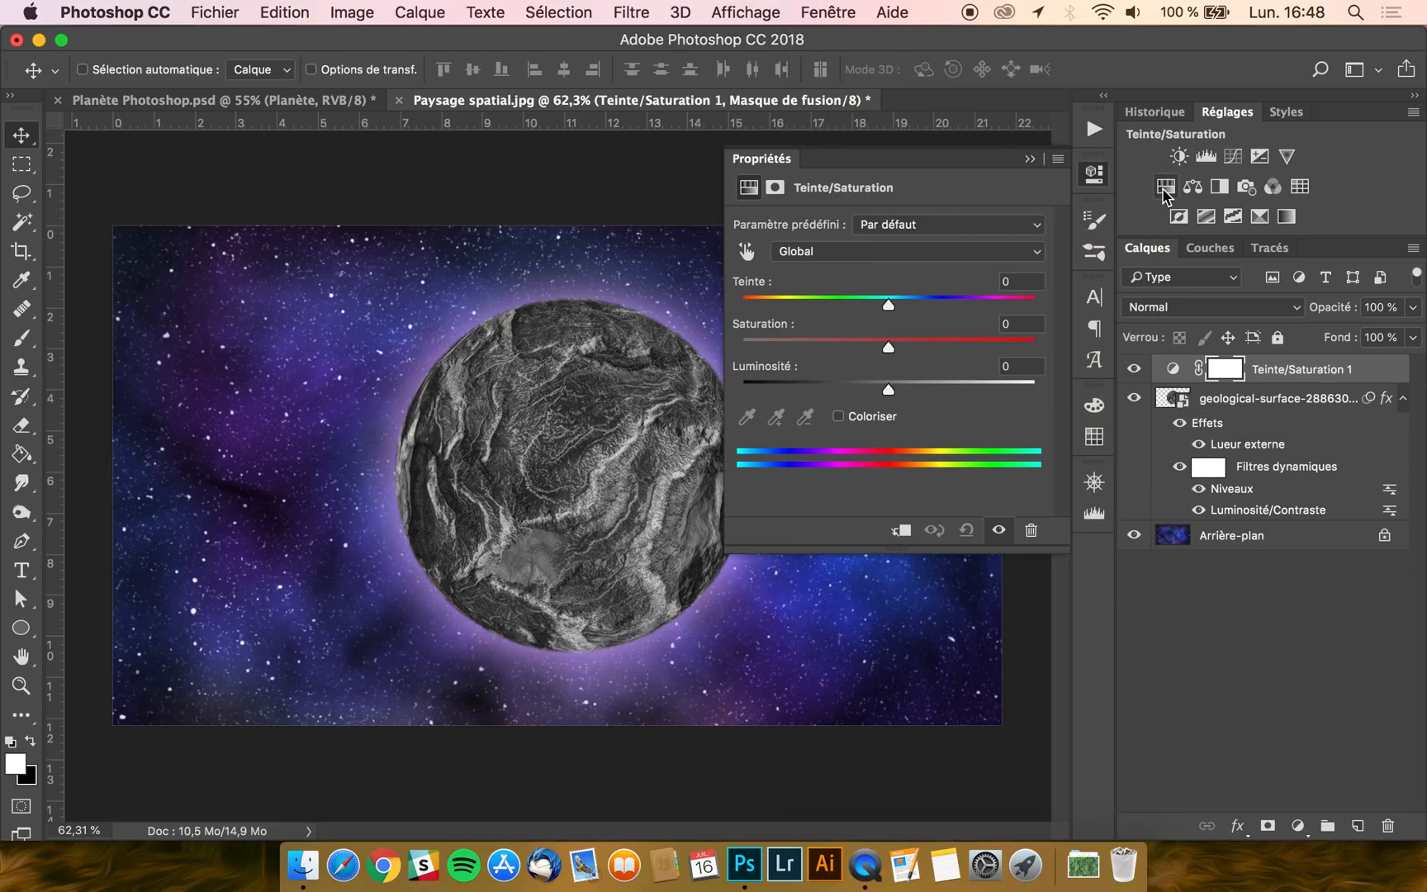
Clip the Hue/Saturation adjustment to the planet layer, then release and re-create the clipping mask
{"action": "right_click", "coordinate": [1274, 380]}
{"action": "scroll", "coordinate": [1235, 461], "scroll_direction": "down", "scroll_amount": 3}
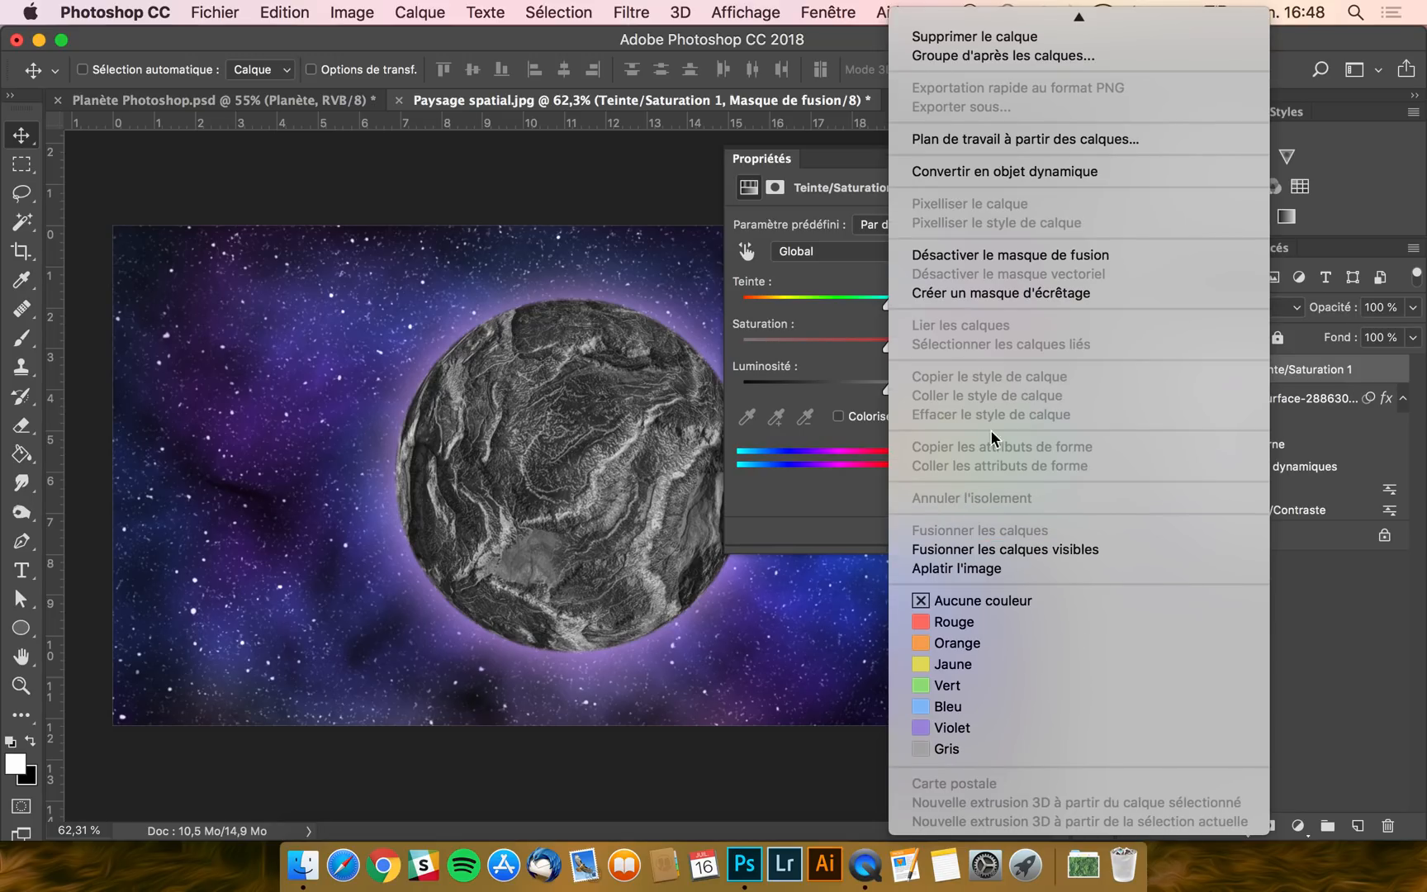
{"action": "left_click", "coordinate": [972, 293]}
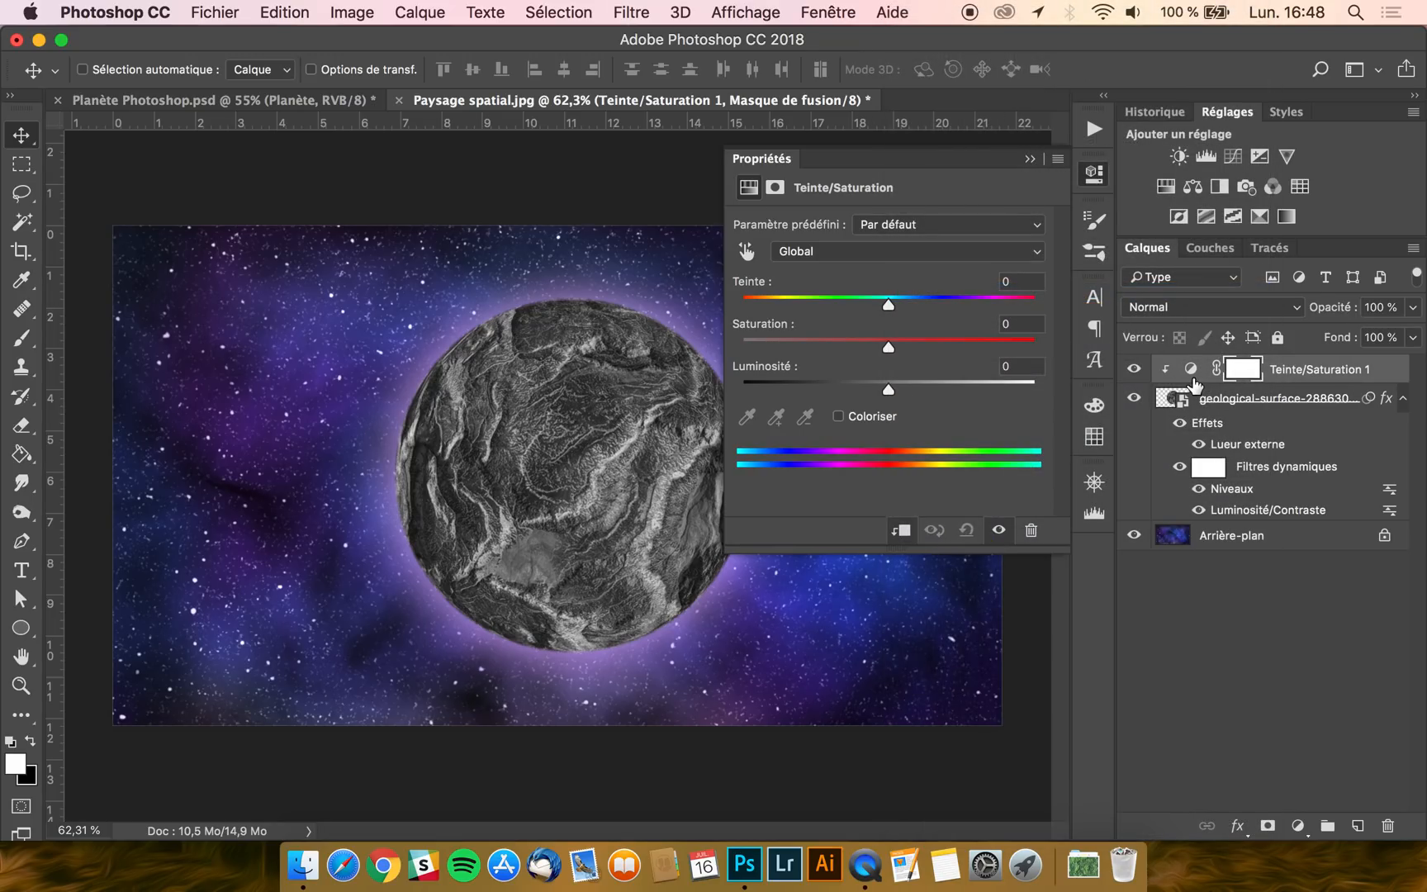
{"action": "left_click", "coordinate": [1192, 384], "text": "alt"}
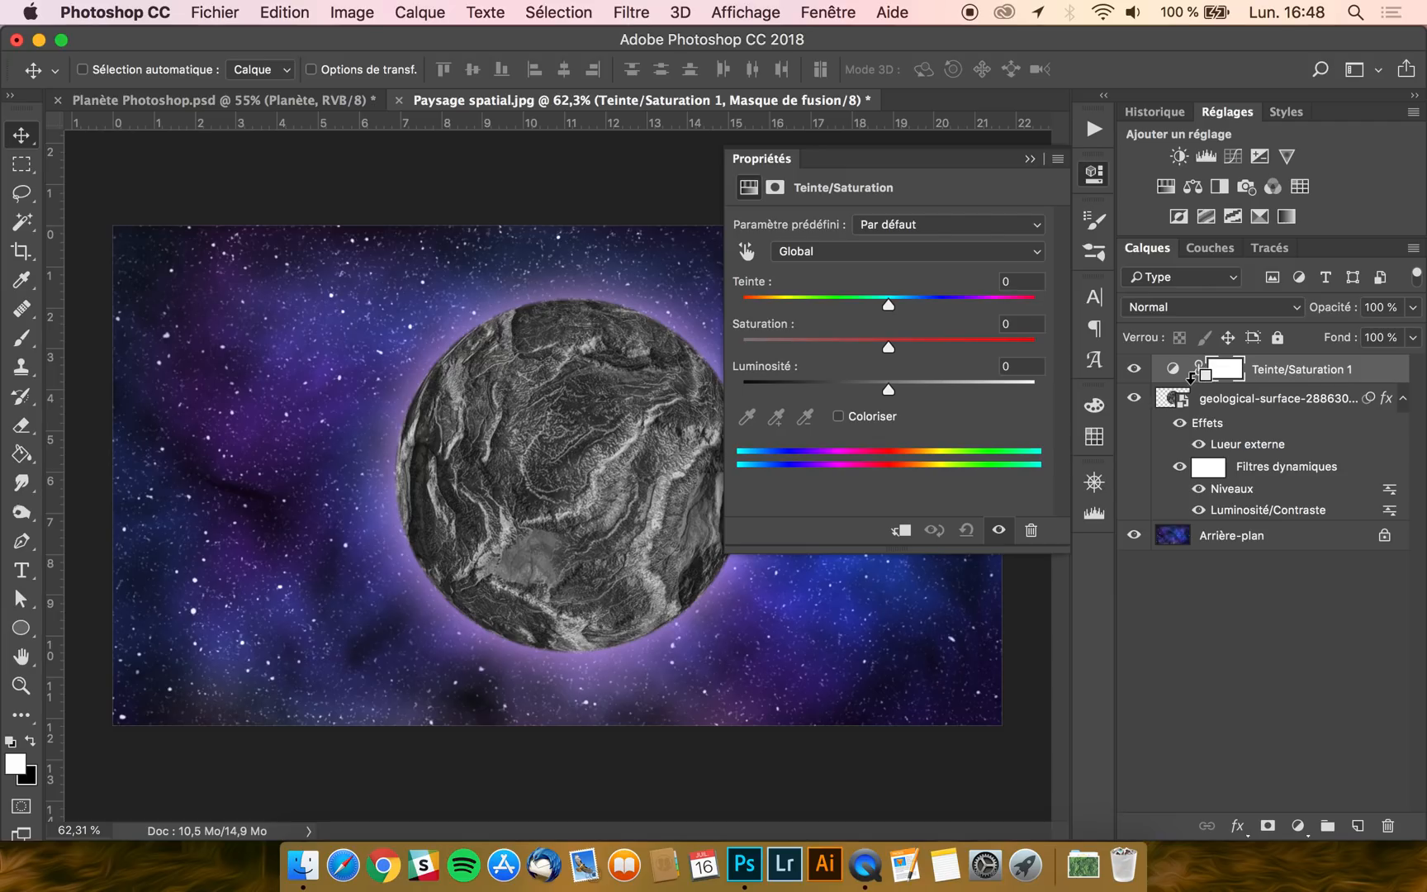
{"action": "left_click", "coordinate": [1192, 382], "text": "alt"}
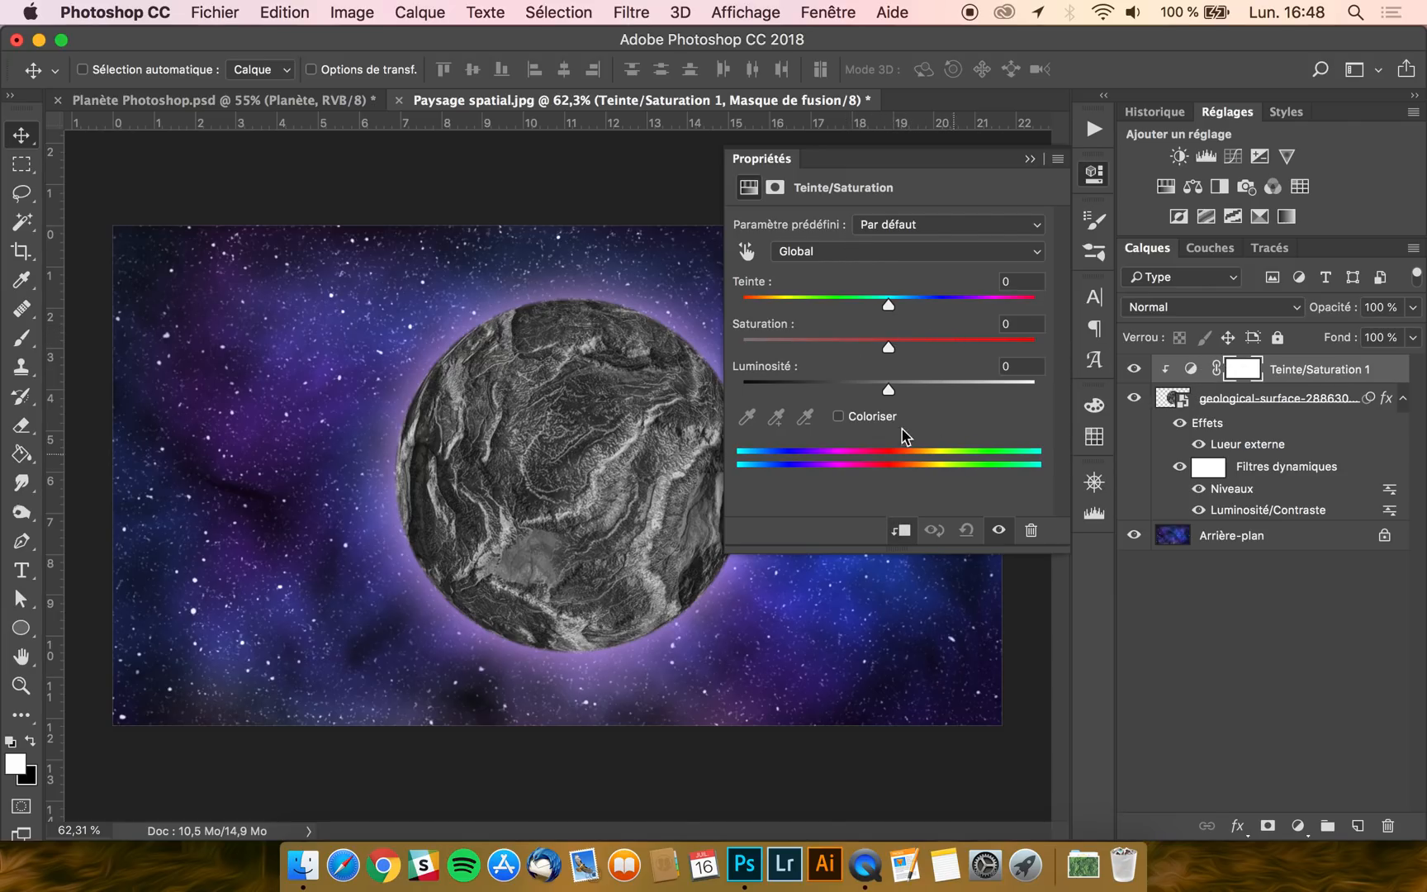
Colorize the planet violet with hue 265 and a stronger saturation, and close the adjustment's properties
{"action": "left_click", "coordinate": [840, 416]}
{"action": "left_click_drag", "start_coordinate": [741, 305], "coordinate": [960, 313]}
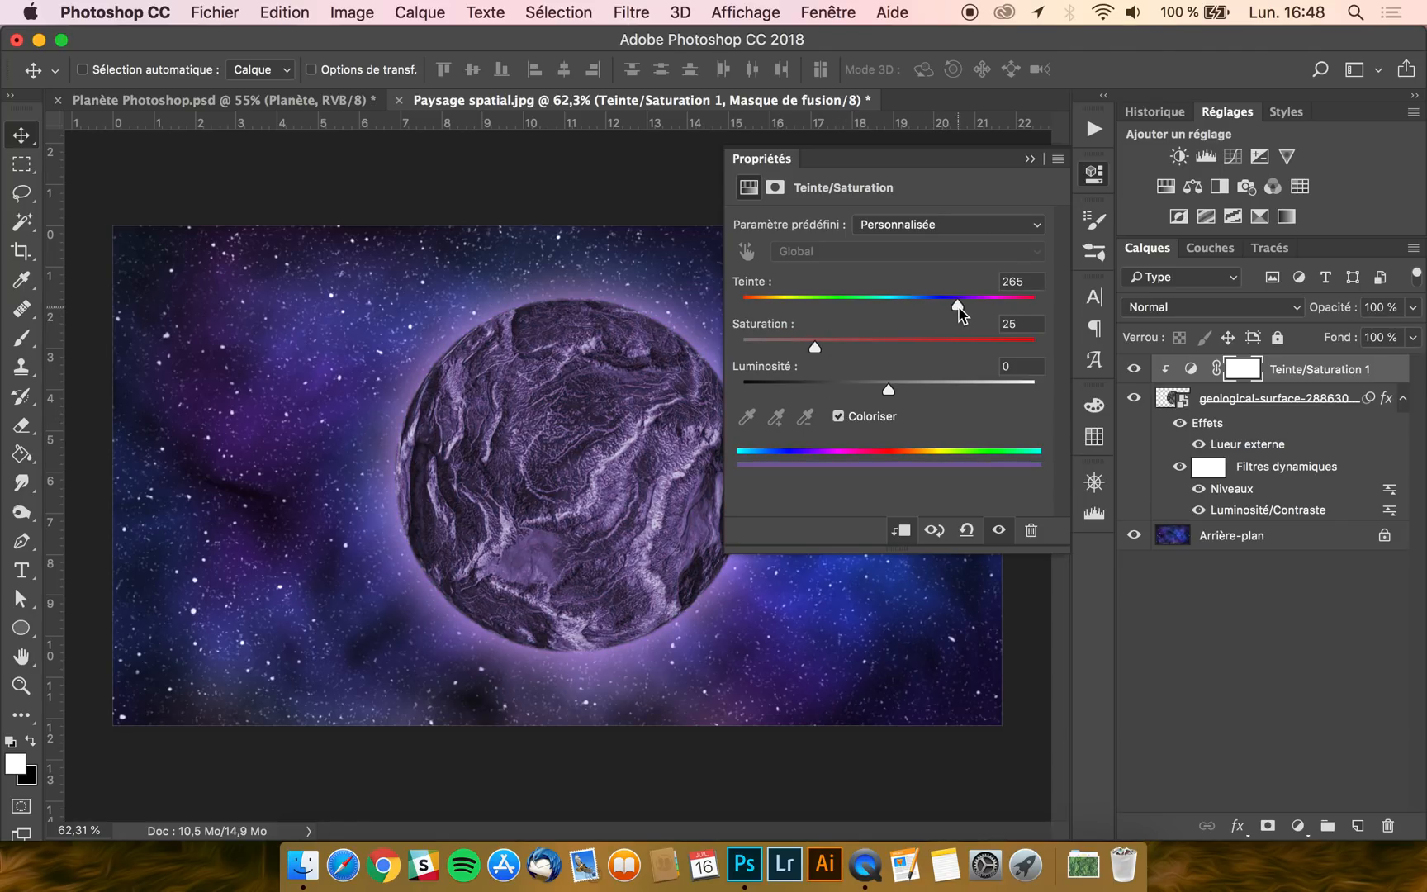
{"action": "left_click_drag", "start_coordinate": [817, 352], "coordinate": [894, 394]}
{"action": "left_click_drag", "start_coordinate": [848, 350], "coordinate": [863, 350]}
{"action": "left_click", "coordinate": [784, 157]}
{"action": "scroll", "coordinate": [782, 332], "scroll_direction": "down", "scroll_amount": 5}
{"action": "scroll", "coordinate": [785, 333], "scroll_direction": "up", "scroll_amount": 4}
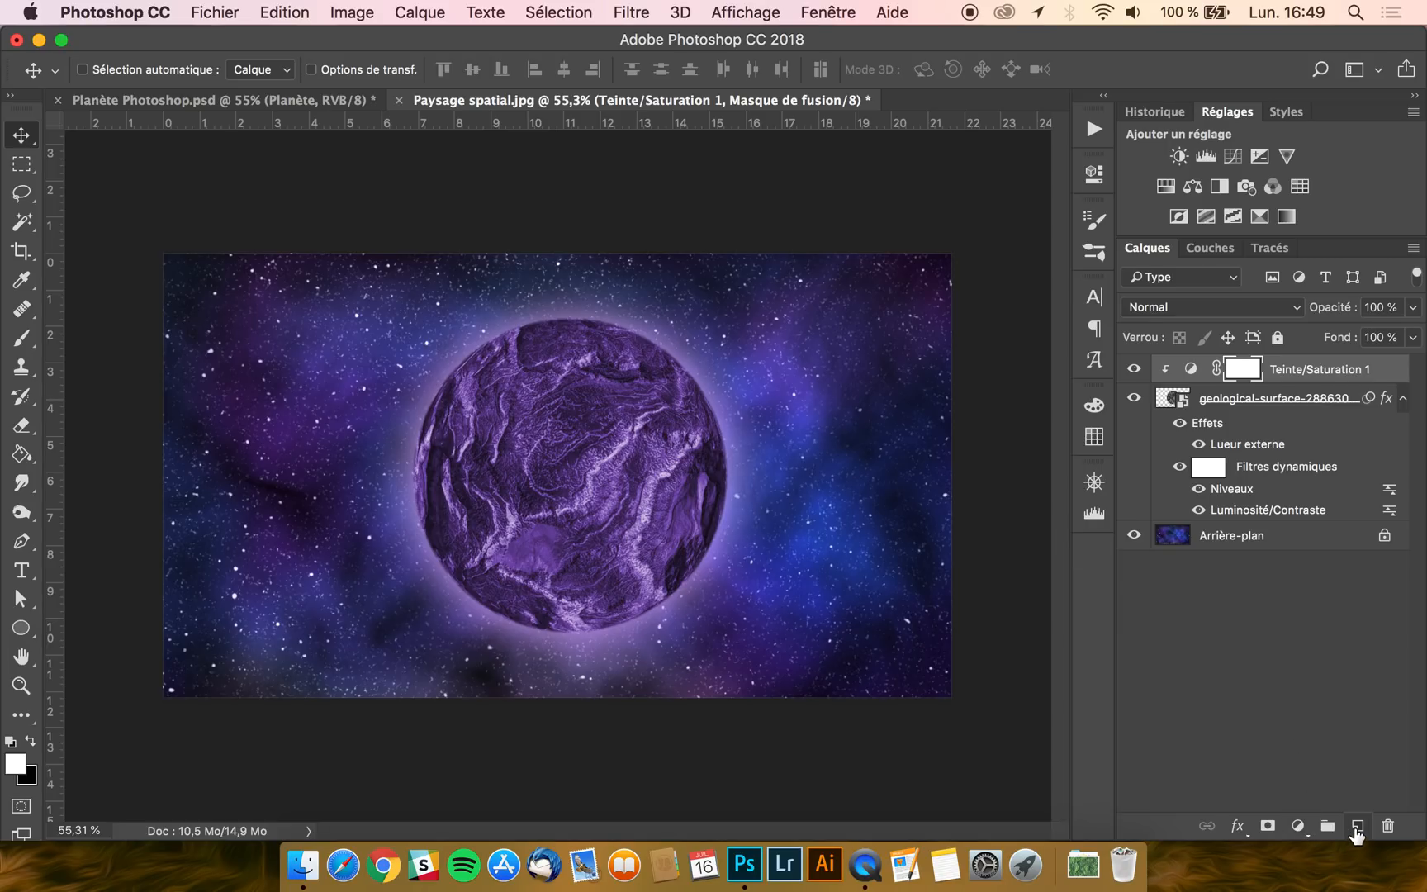
Create a new empty layer above the Hue/Saturation adjustment and clip it to the planet
{"action": "left_click", "coordinate": [1355, 828]}
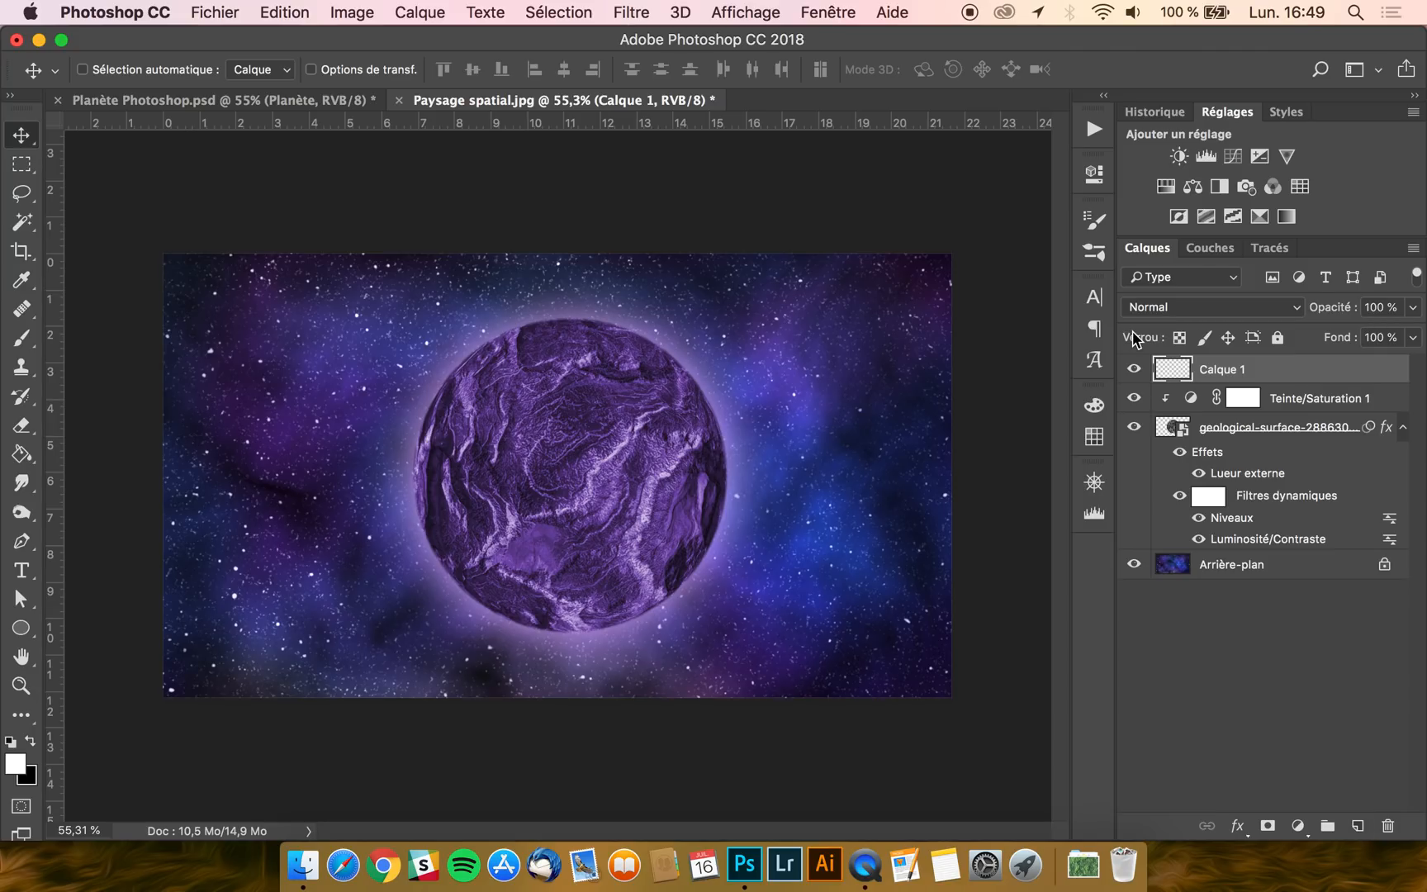
{"action": "left_click_drag", "start_coordinate": [1182, 382], "coordinate": [1179, 374]}
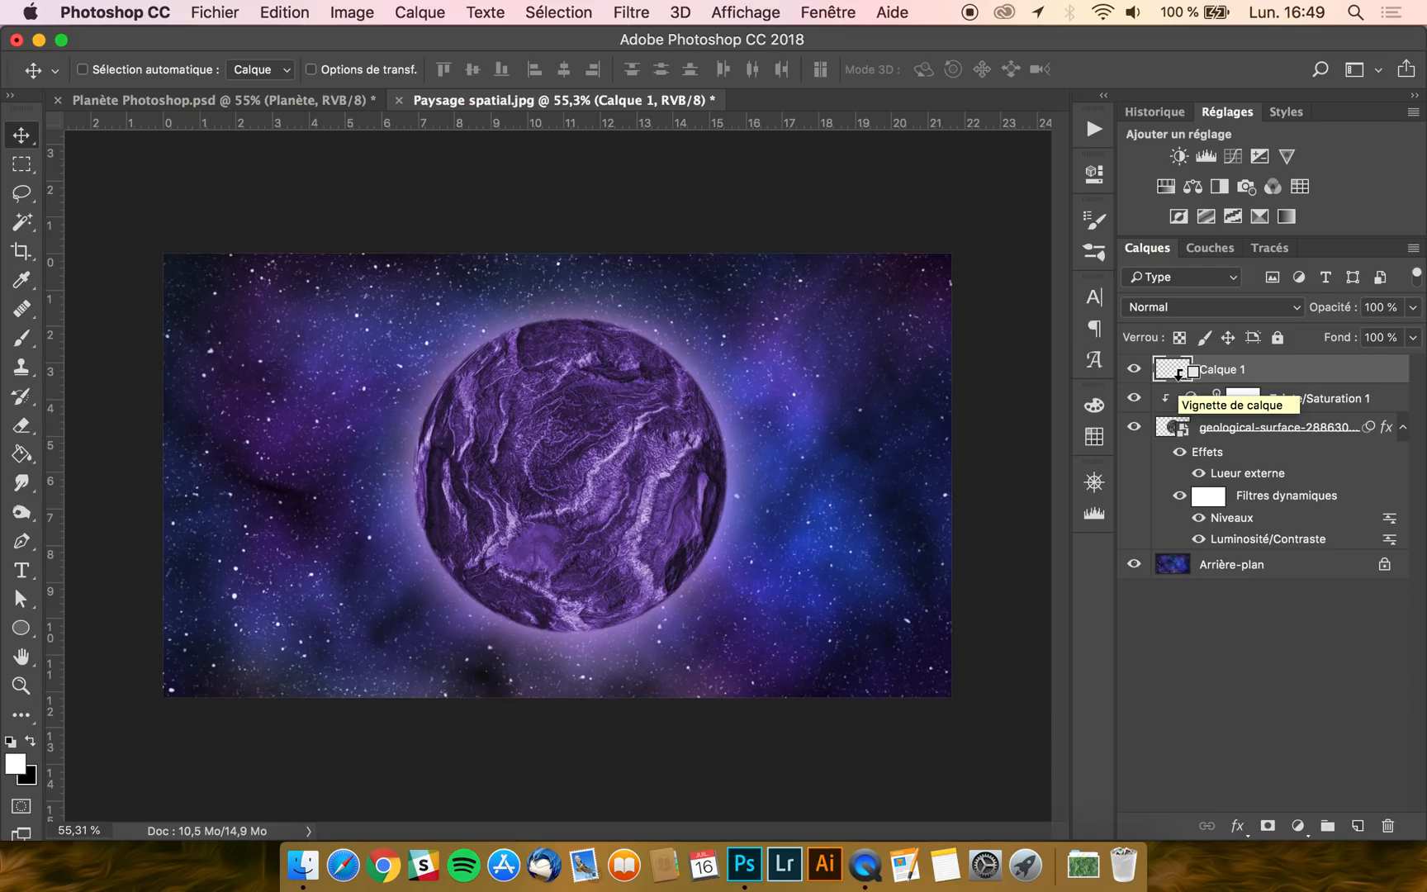
{"action": "left_click", "coordinate": [1179, 375], "text": "alt"}
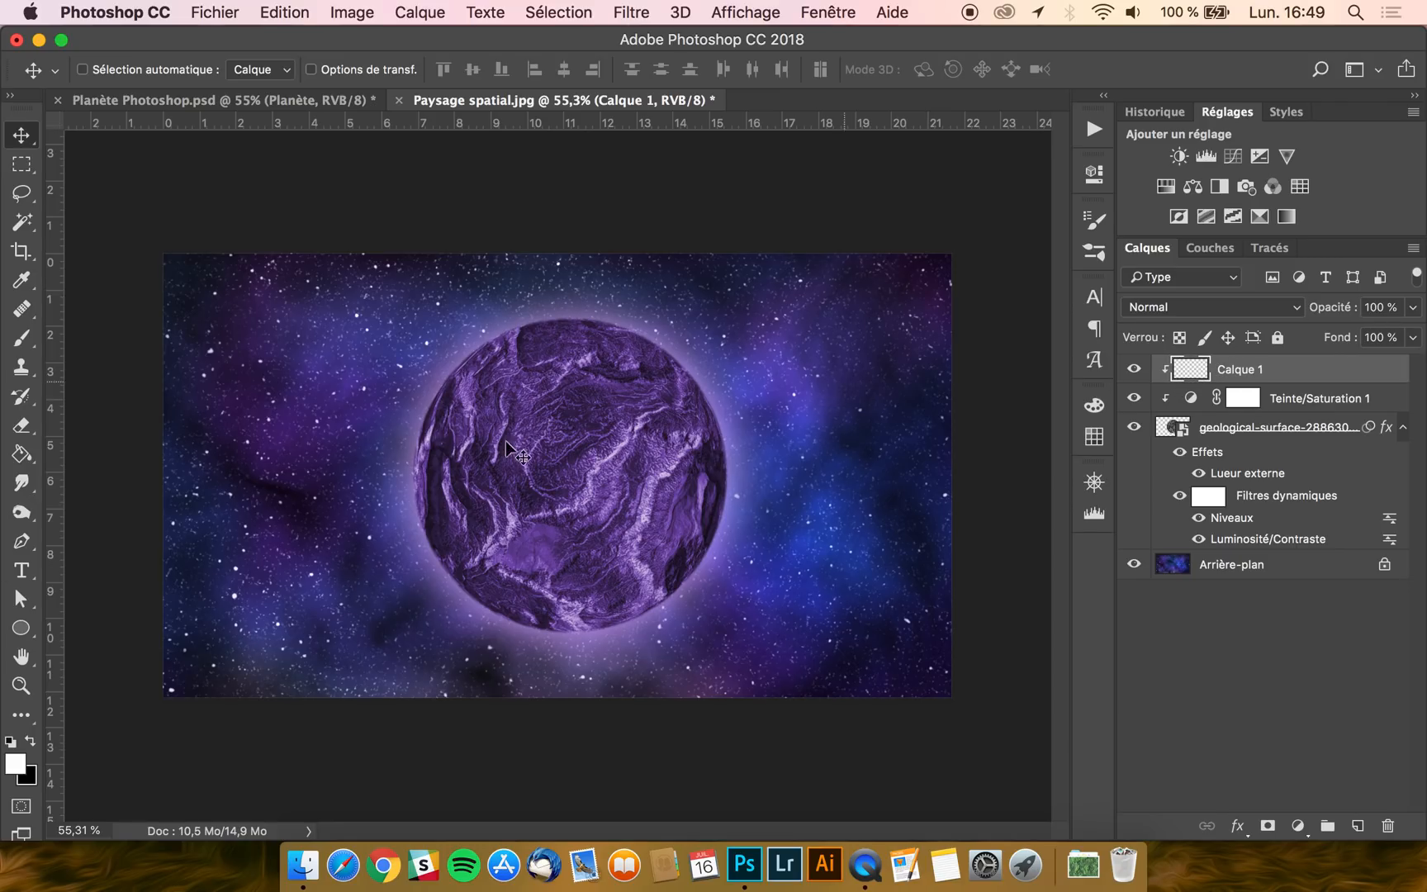
Set up the Brush tool with a soft round tip, 16% opacity and black as the foreground colour
{"action": "left_click", "coordinate": [22, 337]}
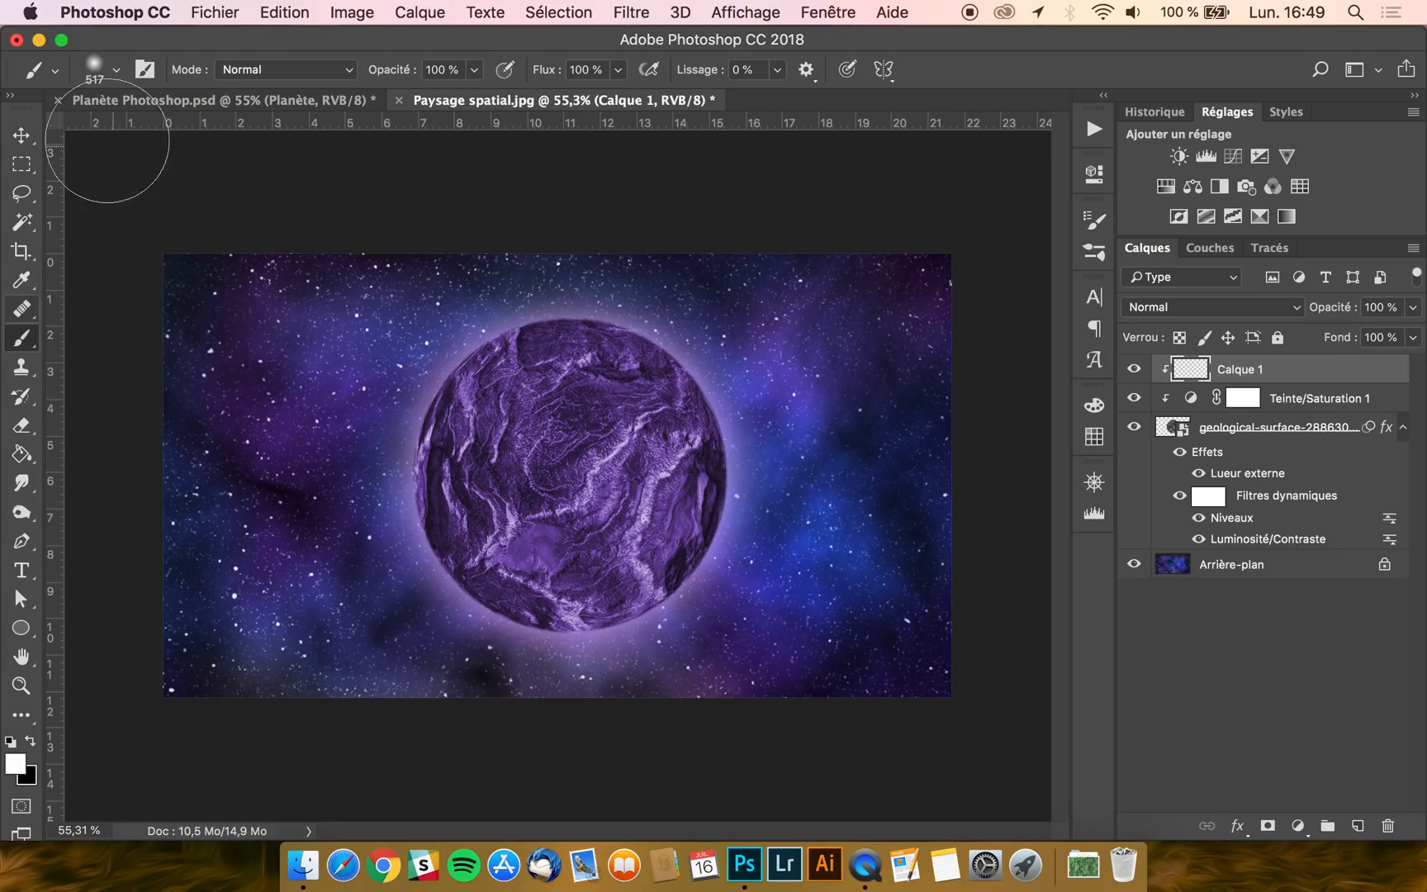
{"action": "left_click", "coordinate": [105, 78]}
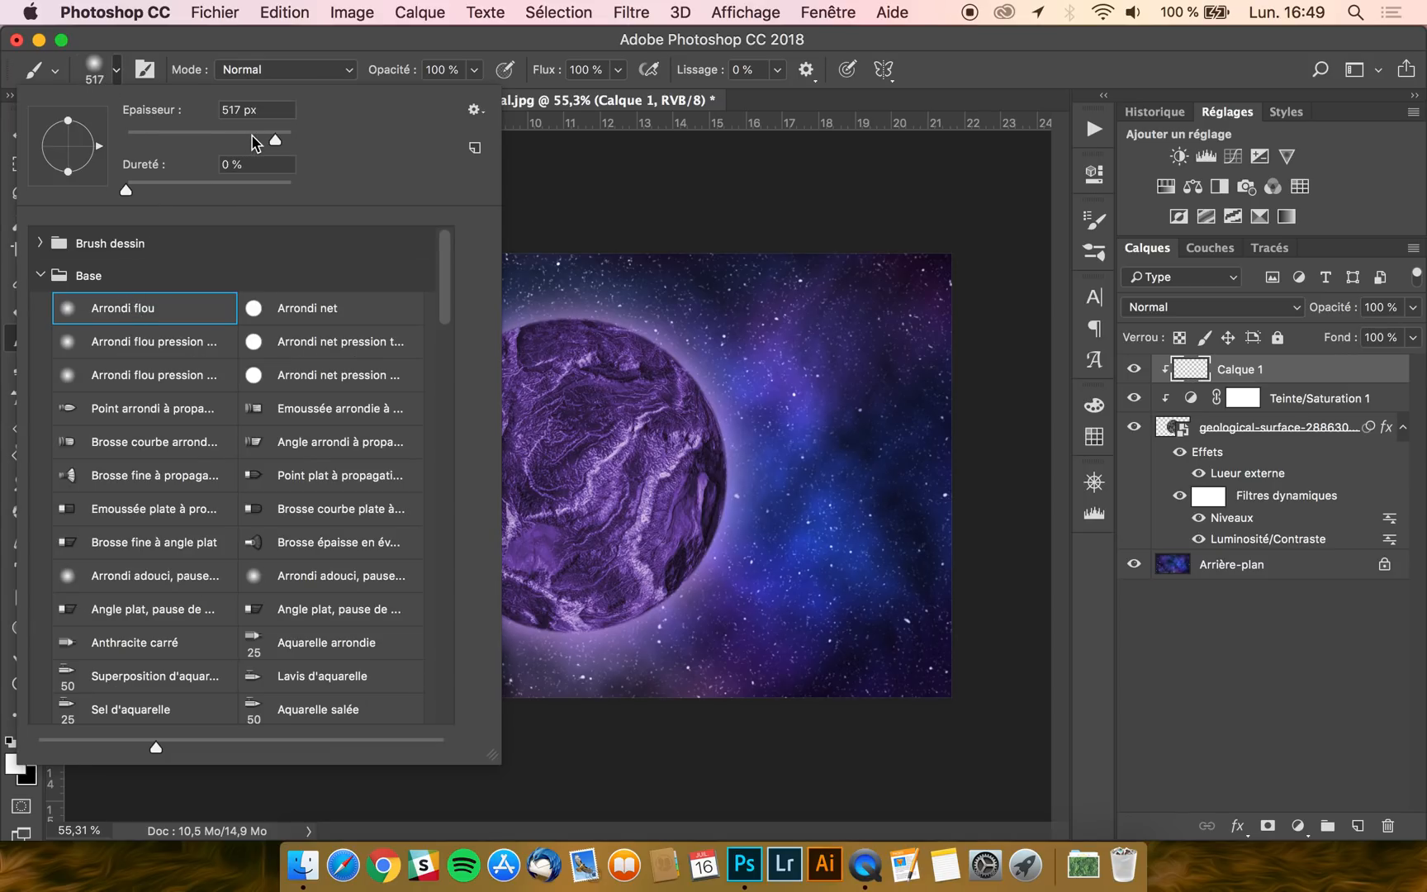
{"action": "left_click", "coordinate": [219, 42]}
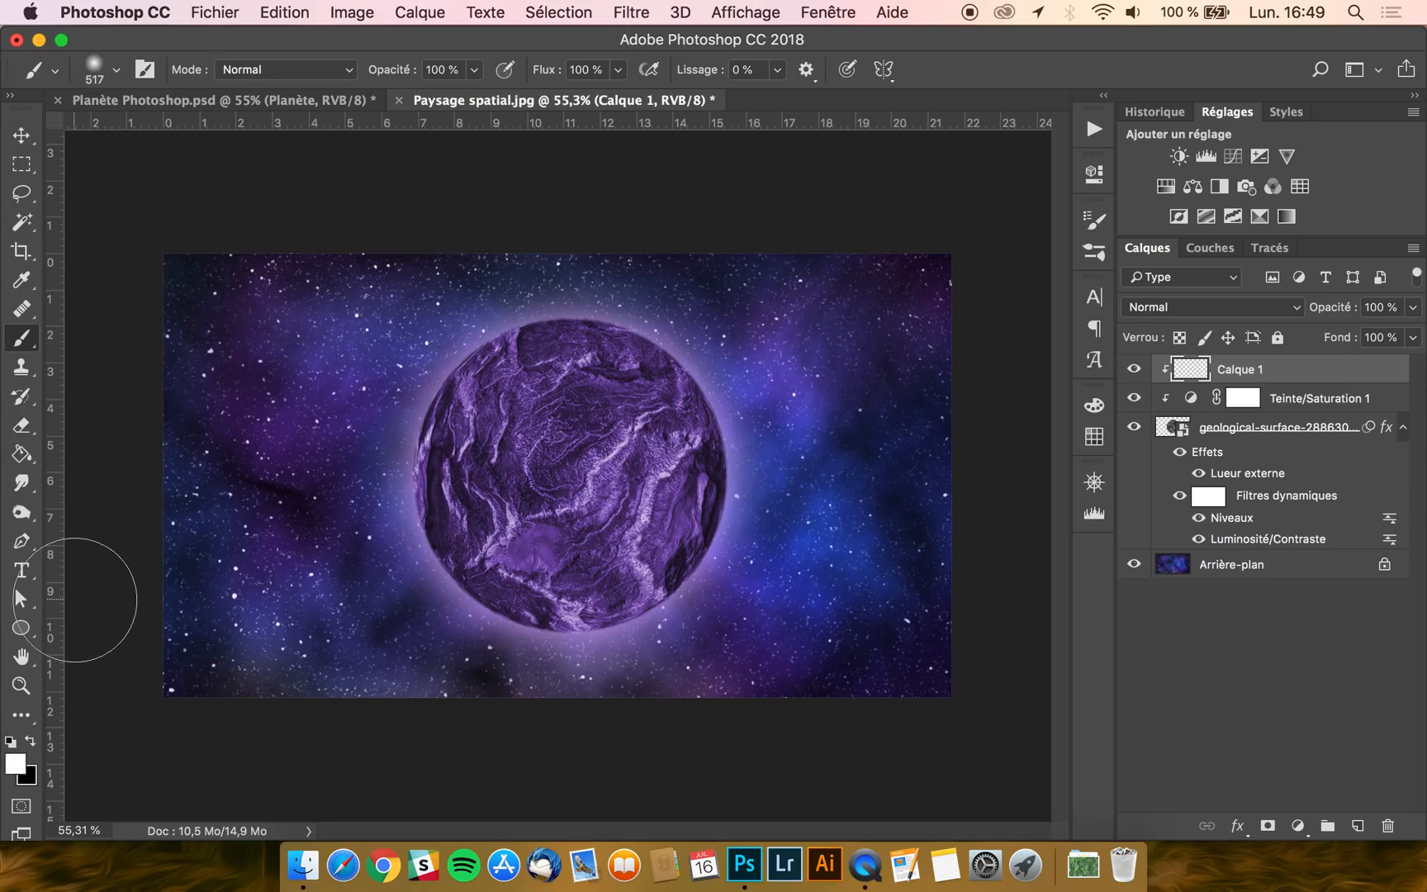
{"action": "left_click", "coordinate": [474, 70]}
{"action": "left_click", "coordinate": [398, 96]}
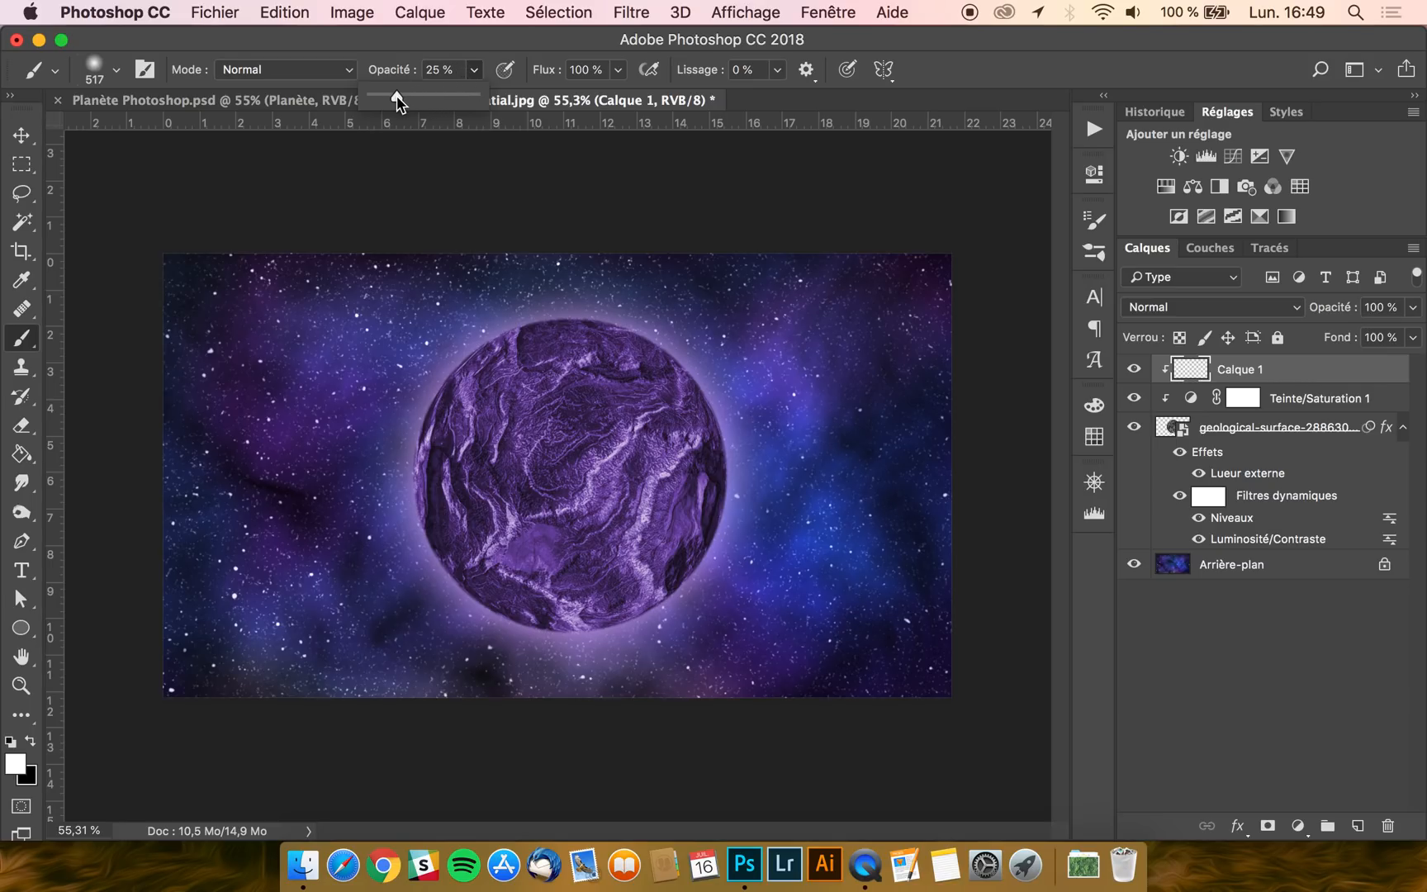
{"action": "left_click_drag", "start_coordinate": [394, 93], "coordinate": [391, 93]}
{"action": "left_click", "coordinate": [399, 52]}
{"action": "left_click", "coordinate": [31, 743]}
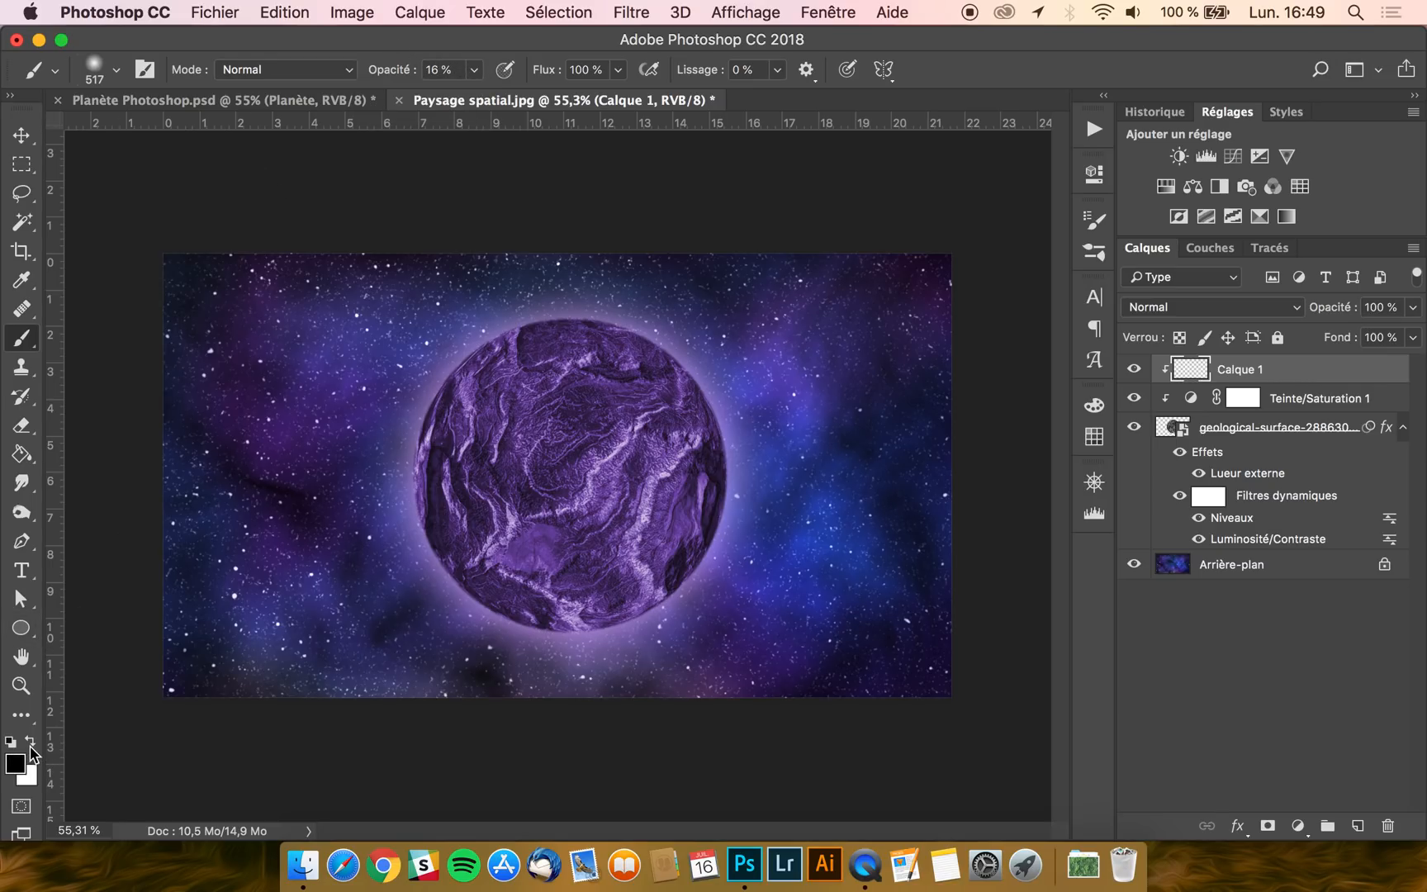
Enlarge the brush and paint a soft black shadow over the planet's lower-right side
{"action": "left_click_drag", "start_coordinate": [603, 553], "coordinate": [671, 560], "text": "ctrl+alt"}
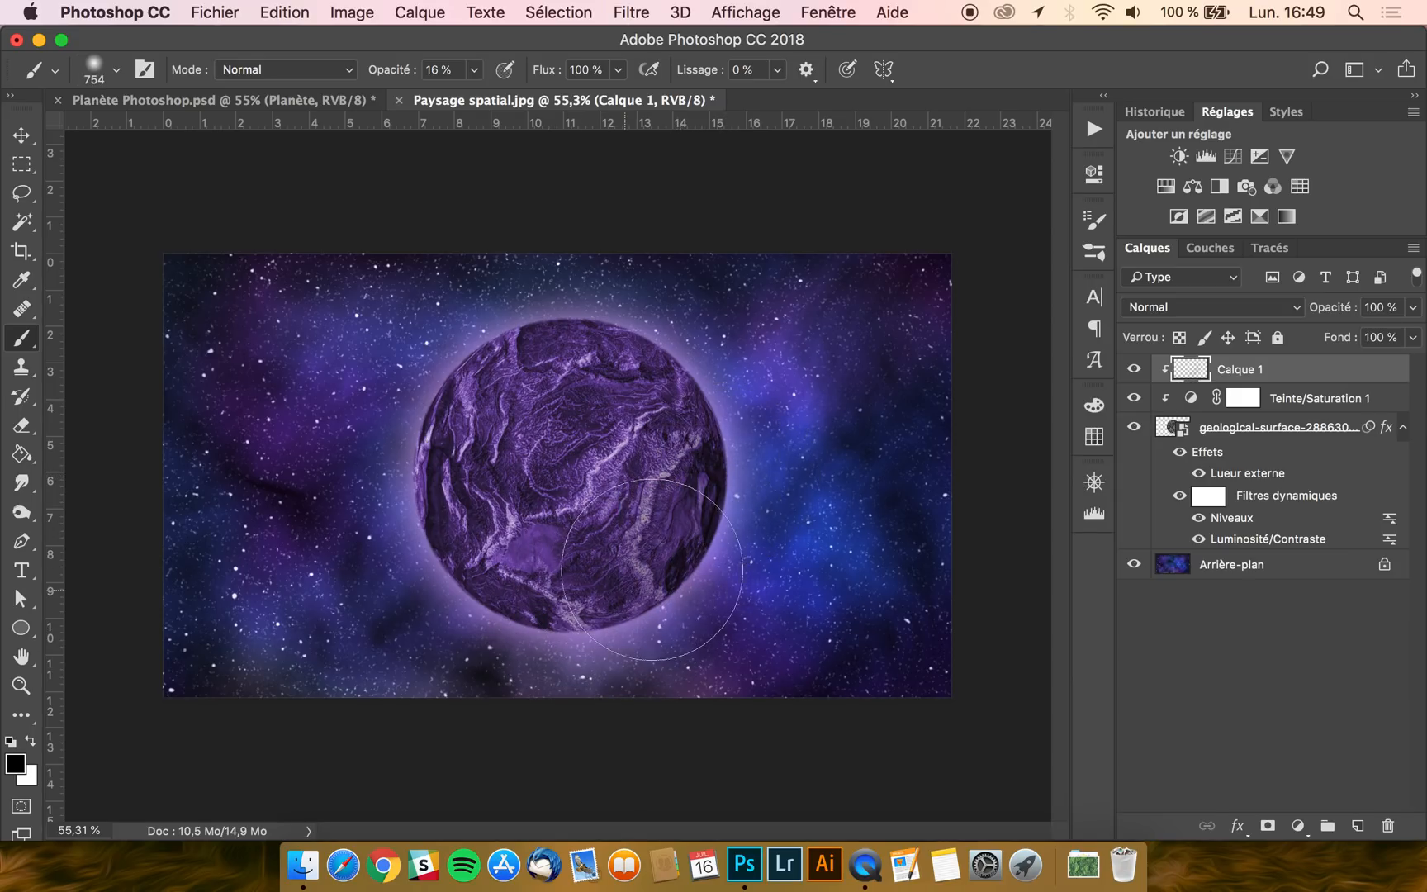
{"action": "mouse_move", "coordinate": [725, 472]}
{"action": "left_mouse_down"}
{"action": "mouse_move", "coordinate": [653, 534]}
{"action": "mouse_move", "coordinate": [602, 549]}
{"action": "mouse_move", "coordinate": [736, 456]}
{"action": "mouse_move", "coordinate": [628, 586]}
{"action": "mouse_move", "coordinate": [476, 621]}
{"action": "left_mouse_up"}
{"action": "mouse_move", "coordinate": [658, 507]}
{"action": "left_mouse_down"}
{"action": "mouse_move", "coordinate": [596, 555]}
{"action": "mouse_move", "coordinate": [489, 585]}
{"action": "left_mouse_up"}
{"action": "mouse_move", "coordinate": [744, 433]}
{"action": "left_mouse_down"}
{"action": "mouse_move", "coordinate": [635, 591]}
{"action": "mouse_move", "coordinate": [533, 598]}
{"action": "mouse_move", "coordinate": [719, 446]}
{"action": "mouse_move", "coordinate": [687, 530]}
{"action": "mouse_move", "coordinate": [722, 514]}
{"action": "mouse_move", "coordinate": [732, 468]}
{"action": "mouse_move", "coordinate": [617, 615]}
{"action": "mouse_move", "coordinate": [752, 464]}
{"action": "mouse_move", "coordinate": [668, 592]}
{"action": "left_mouse_up"}
{"action": "left_click_drag", "start_coordinate": [705, 546], "coordinate": [606, 546]}
{"action": "mouse_move", "coordinate": [728, 471]}
{"action": "left_mouse_down"}
{"action": "mouse_move", "coordinate": [683, 570]}
{"action": "mouse_move", "coordinate": [602, 617]}
{"action": "mouse_move", "coordinate": [751, 493]}
{"action": "mouse_move", "coordinate": [564, 623]}
{"action": "mouse_move", "coordinate": [595, 592]}
{"action": "mouse_move", "coordinate": [679, 588]}
{"action": "left_mouse_up"}
{"action": "mouse_move", "coordinate": [650, 449]}
{"action": "left_mouse_down"}
{"action": "mouse_move", "coordinate": [563, 528]}
{"action": "mouse_move", "coordinate": [512, 528]}
{"action": "mouse_move", "coordinate": [627, 536]}
{"action": "mouse_move", "coordinate": [477, 636]}
{"action": "mouse_move", "coordinate": [724, 506]}
{"action": "left_mouse_up"}
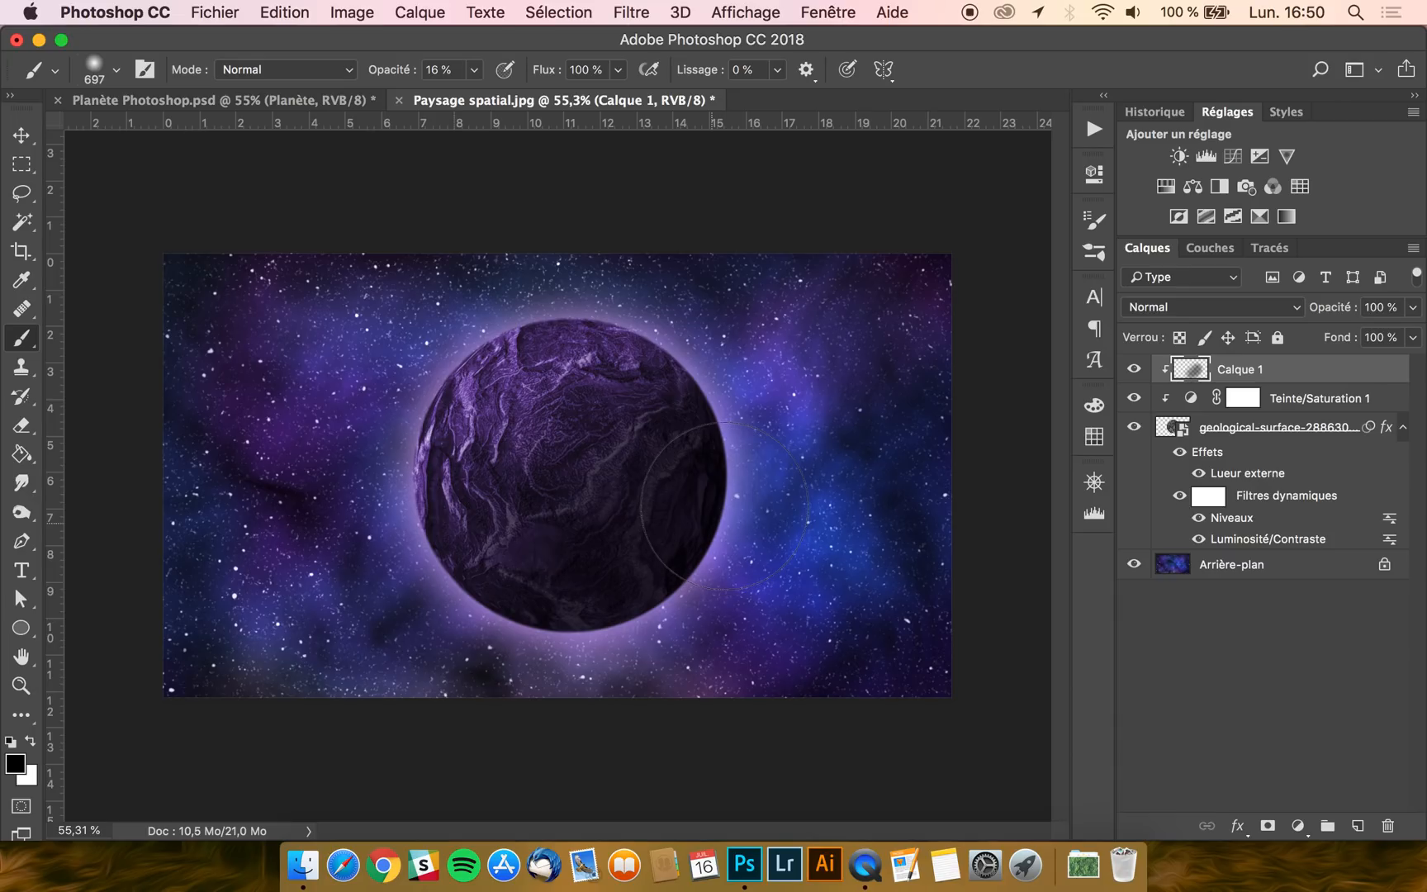
Lower the shadow layer's opacity to 82% and compare the planet with the layer hidden and shown
{"action": "left_click", "coordinate": [1412, 307]}
{"action": "left_click", "coordinate": [1373, 334]}
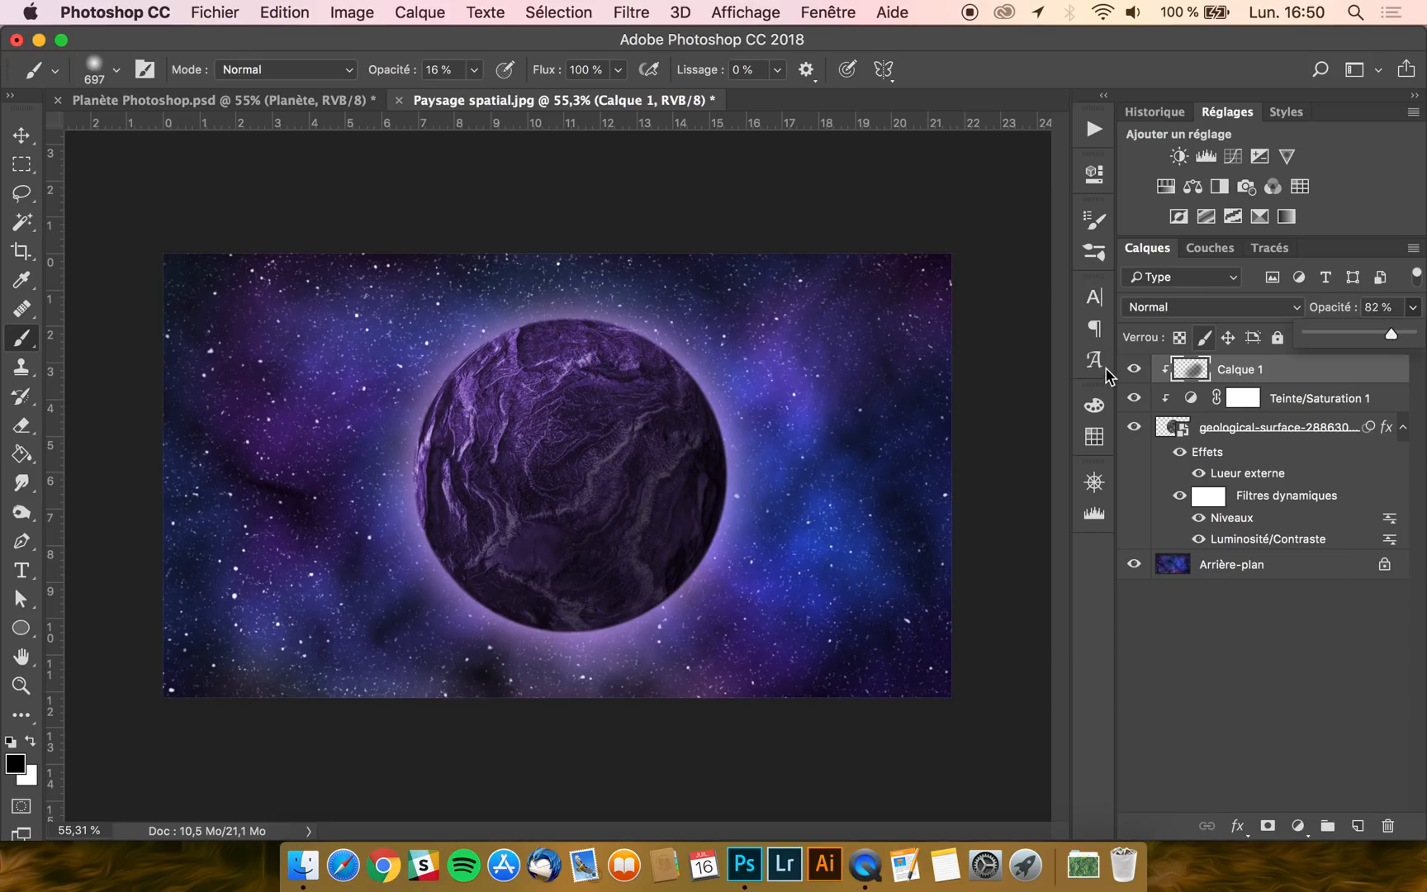
{"action": "left_click", "coordinate": [1134, 369]}
{"action": "left_click", "coordinate": [1133, 369]}
{"action": "left_click", "coordinate": [22, 135]}
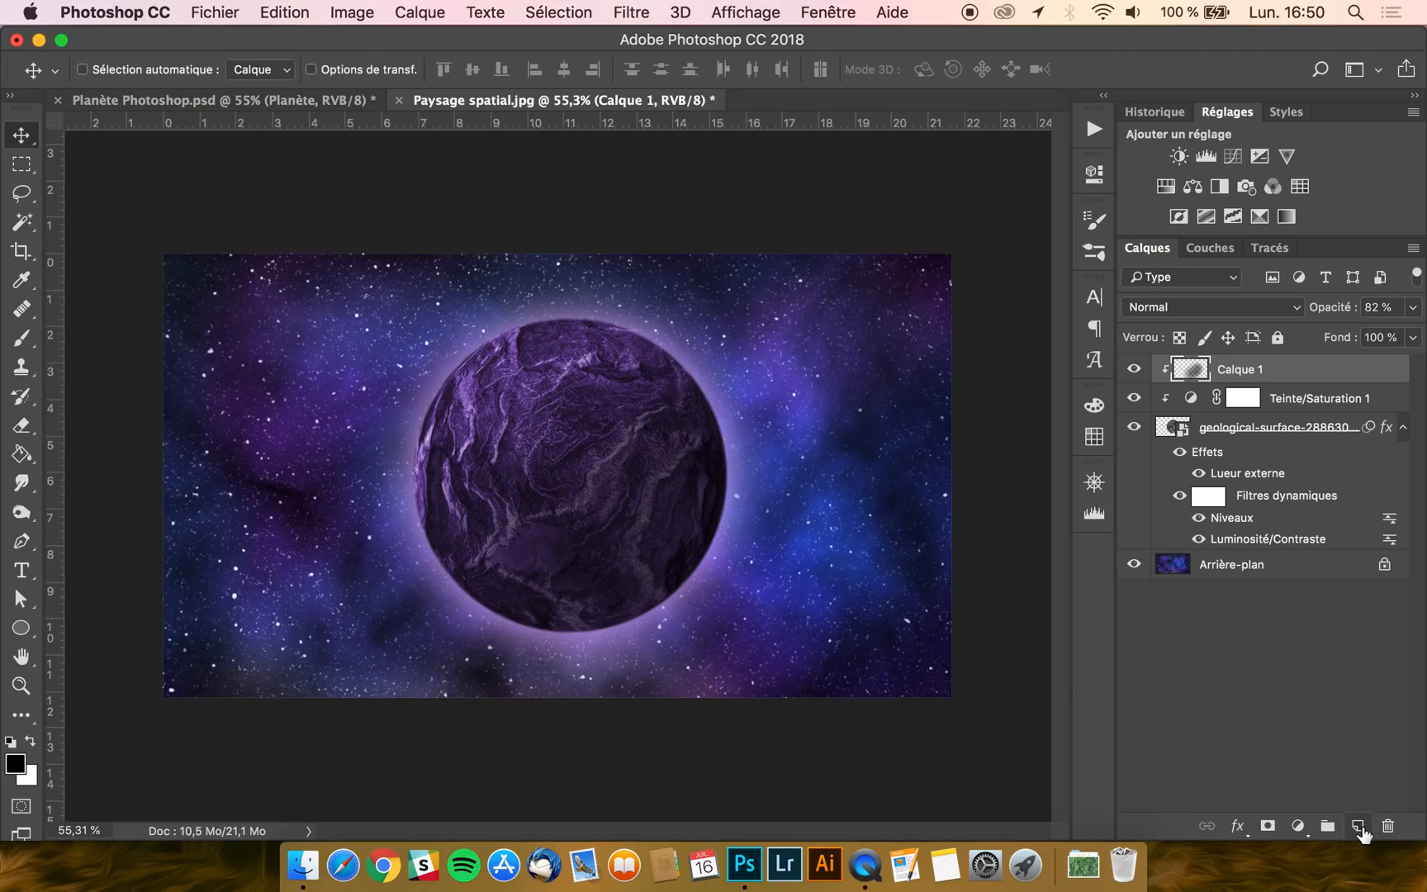
Create a new layer above the shadow, clip it to the planet and set its blend mode to Densité couleur -
{"action": "left_click", "coordinate": [1357, 826]}
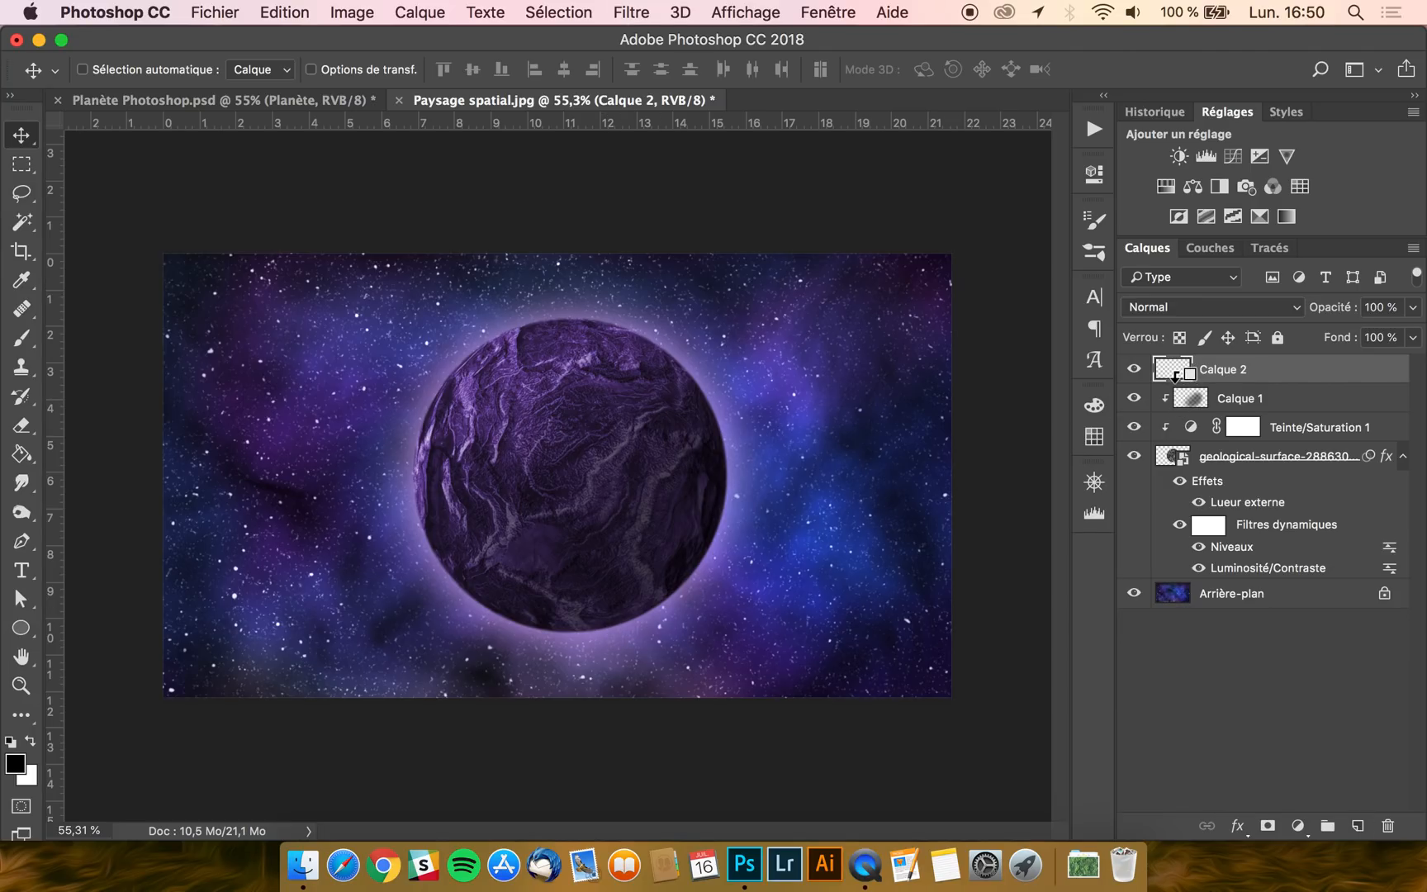
{"action": "left_click", "coordinate": [1175, 374], "text": "alt"}
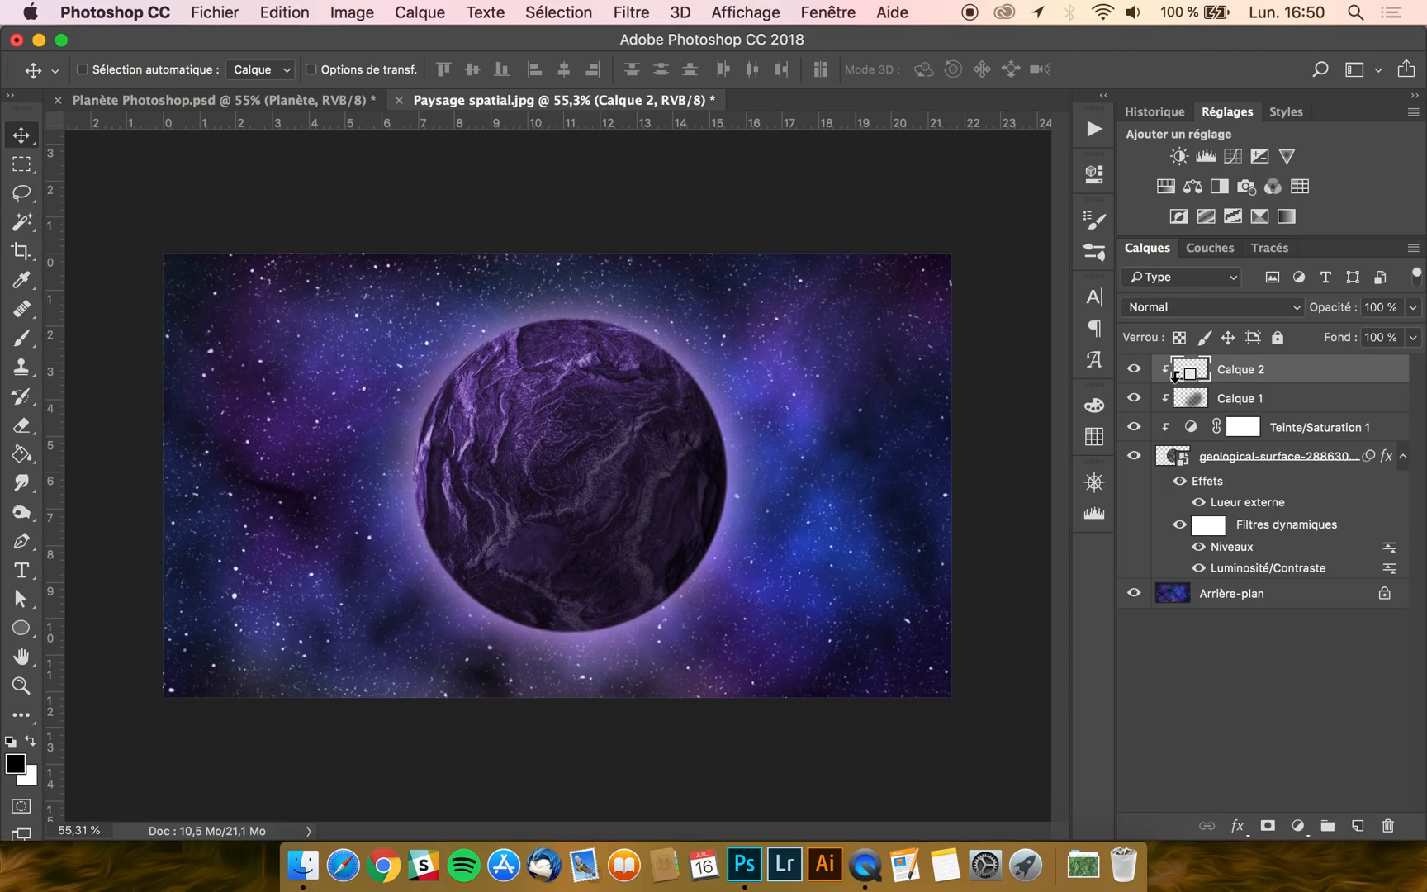
{"action": "left_click", "coordinate": [1211, 310]}
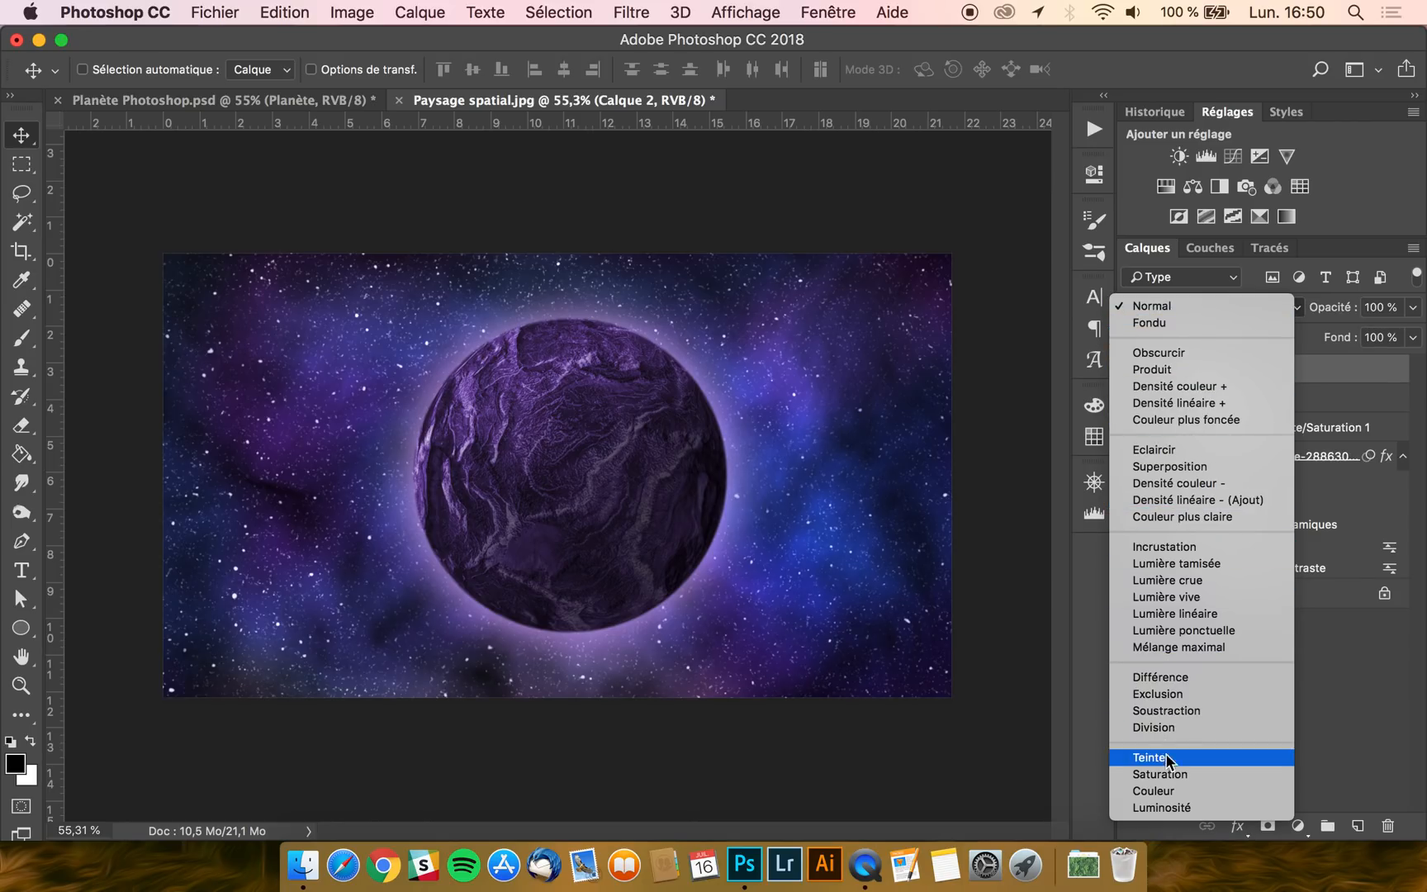
{"action": "left_click", "coordinate": [1189, 485]}
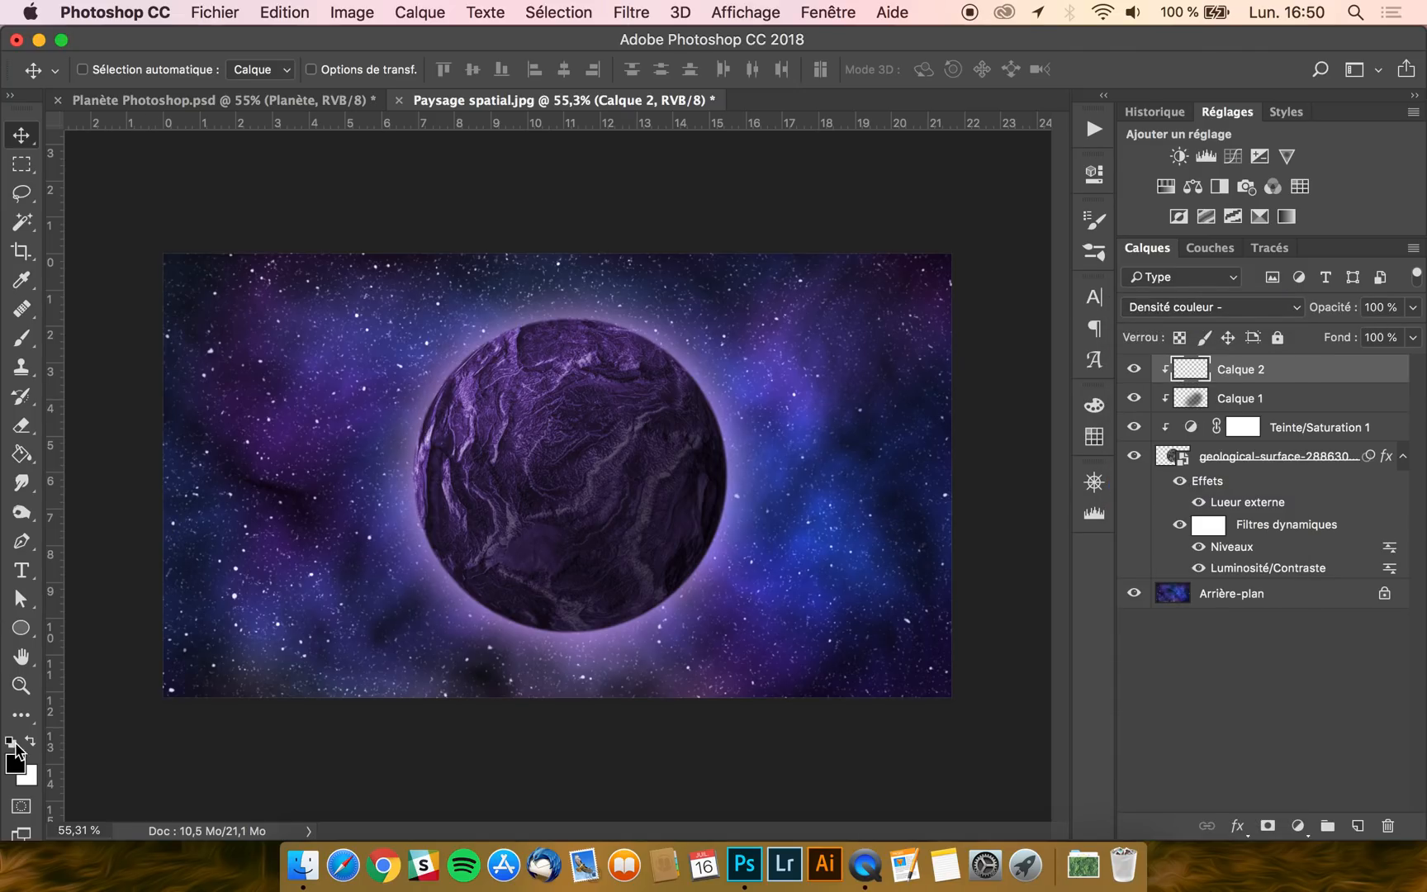
Set the foreground colour to a bright cyan with a hue of 185°
{"action": "left_click", "coordinate": [15, 755]}
{"action": "left_click", "coordinate": [1092, 488]}
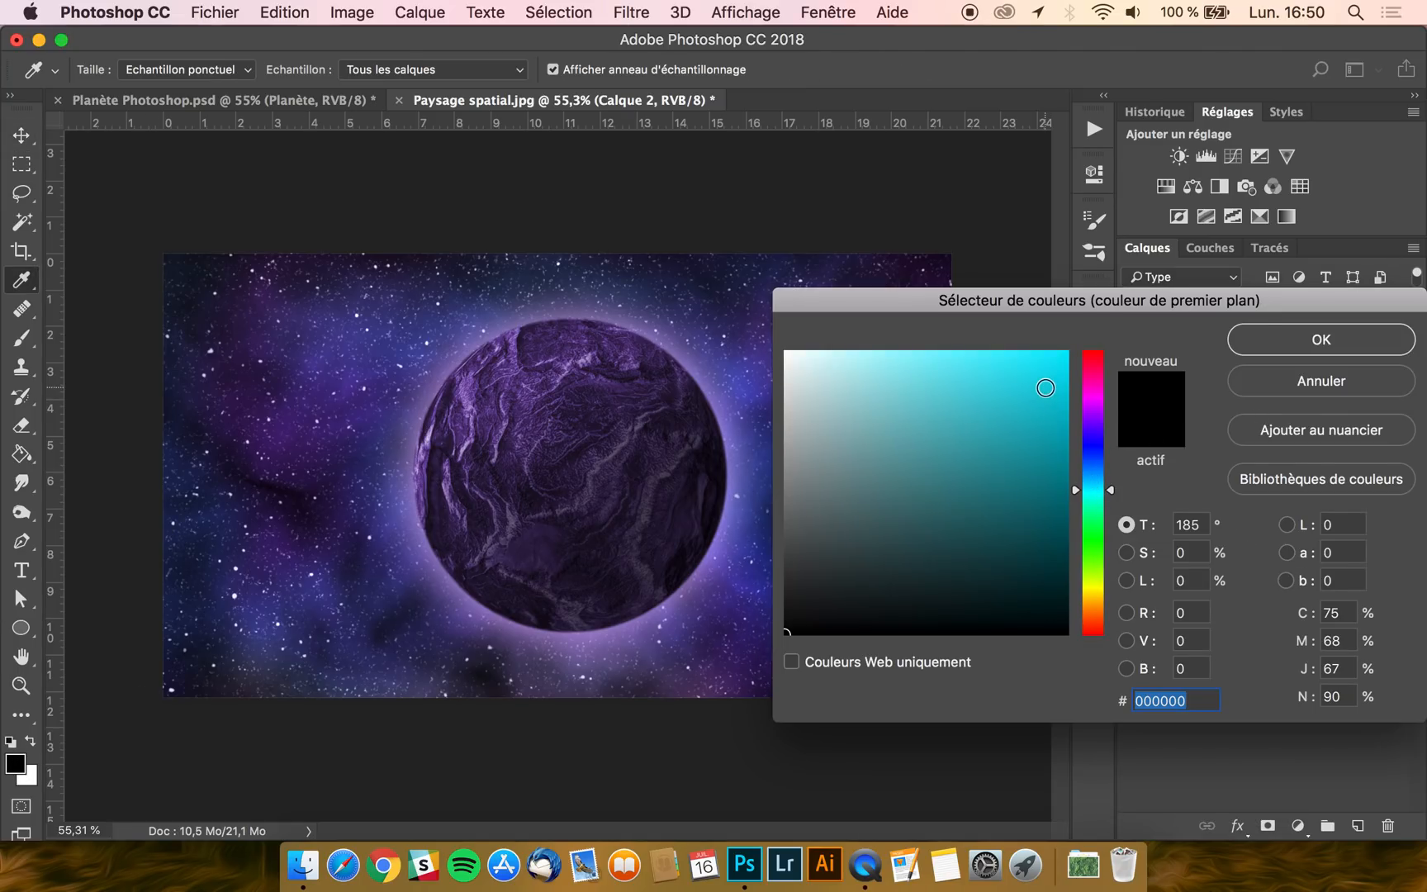
{"action": "left_click", "coordinate": [1046, 388]}
{"action": "left_click", "coordinate": [1346, 347]}
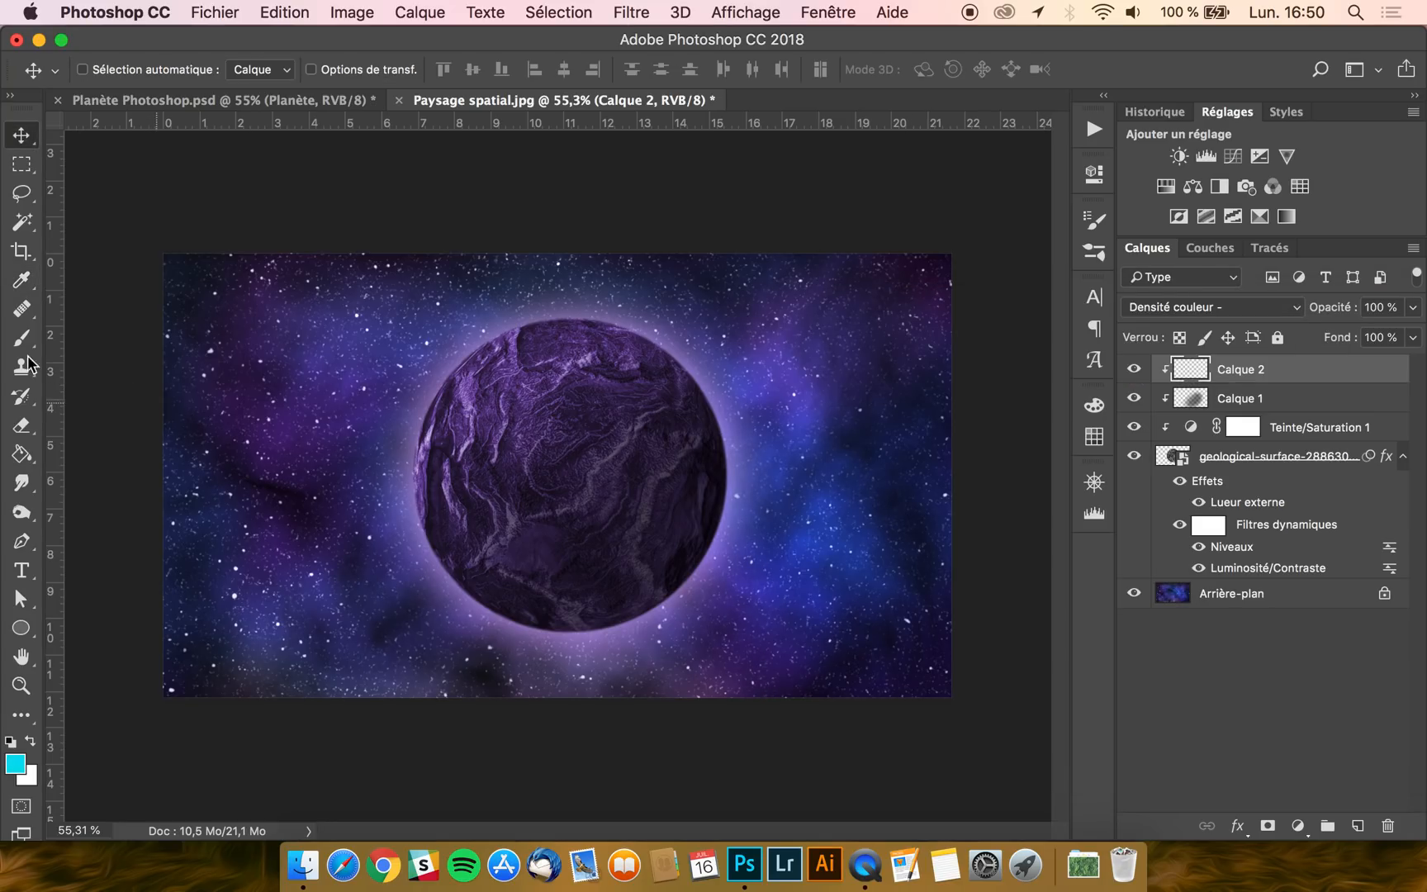
Paint soft cyan light over the planet's upper-left side with the Brush at 11% opacity, resizing the brush between strokes
{"action": "left_click", "coordinate": [21, 337]}
{"action": "left_click_drag", "start_coordinate": [457, 377], "coordinate": [375, 378]}
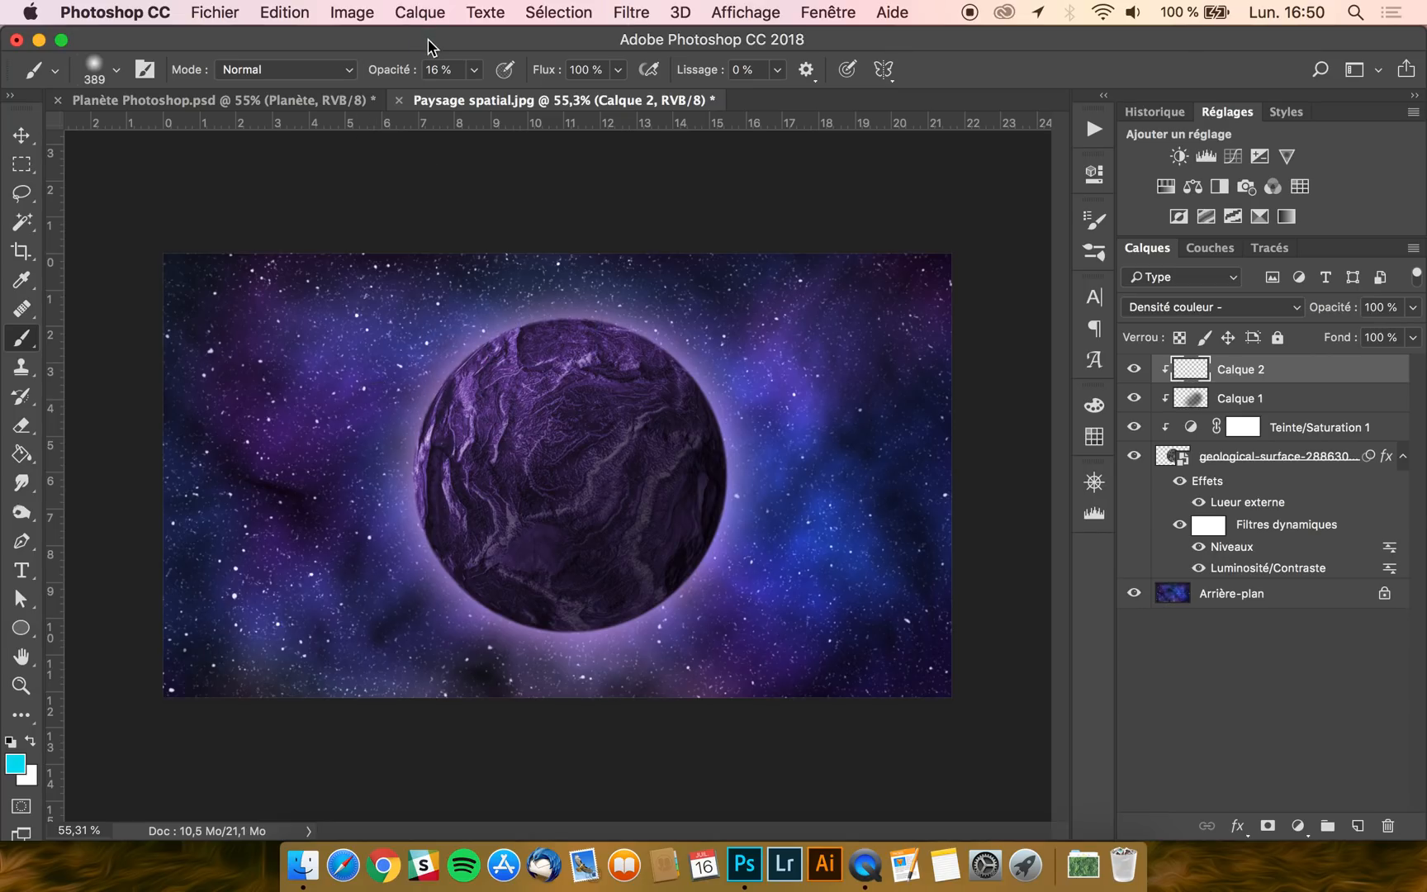
{"action": "left_click", "coordinate": [472, 71]}
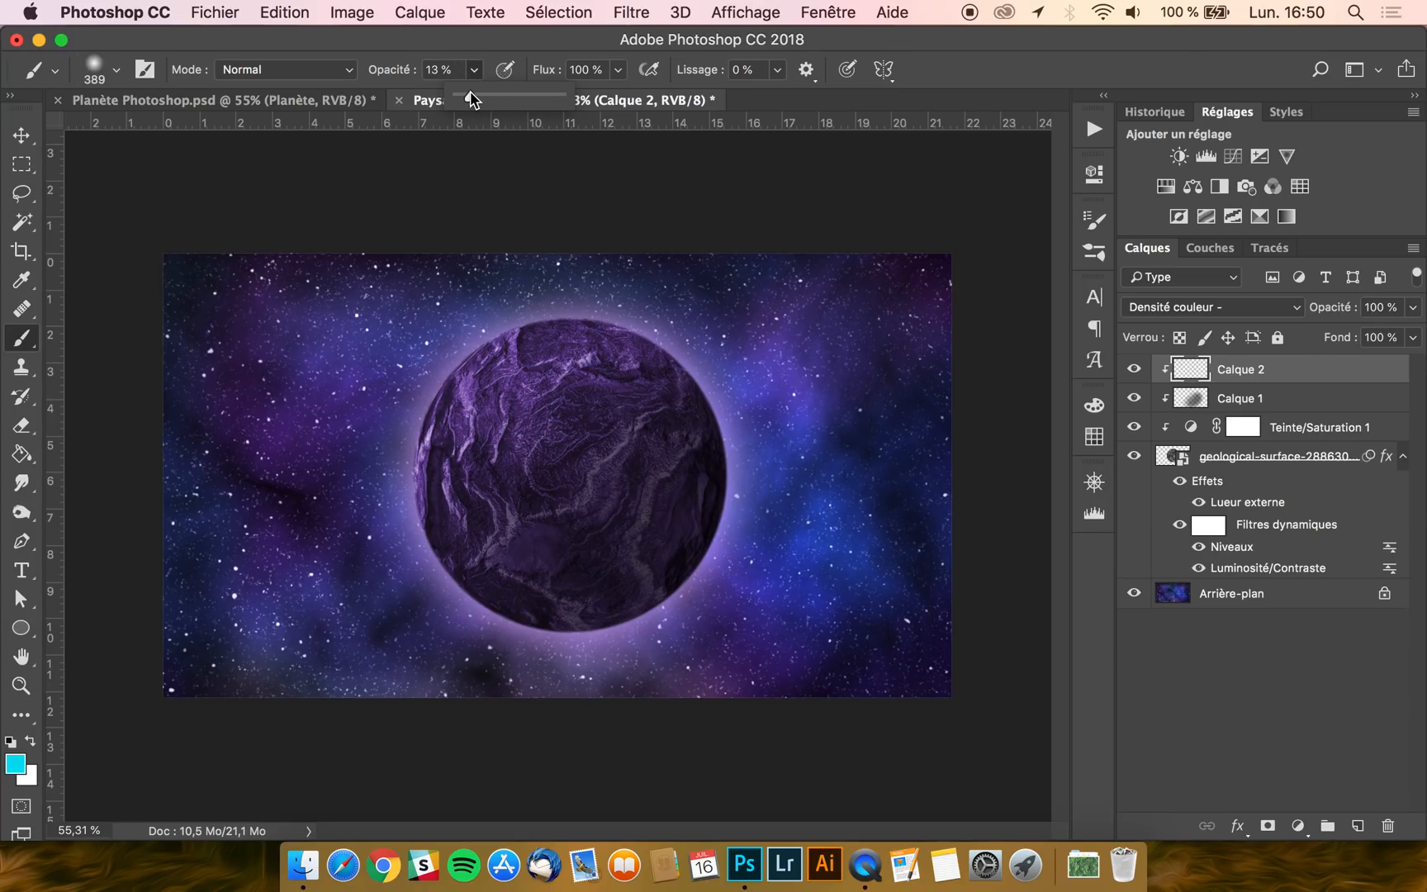
{"action": "left_click_drag", "start_coordinate": [468, 91], "coordinate": [465, 91]}
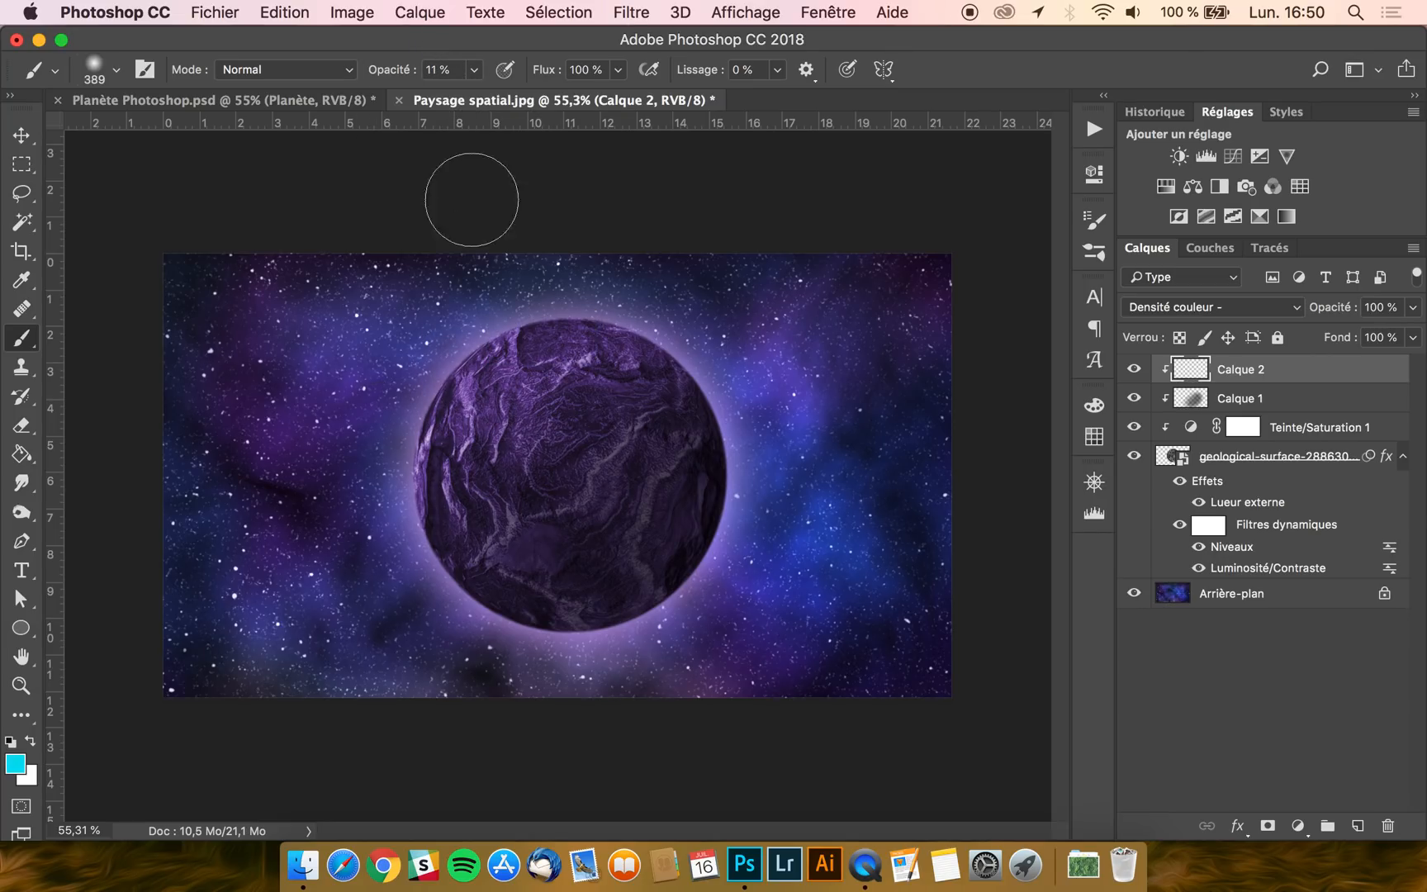
{"action": "scroll", "coordinate": [479, 272], "scroll_direction": "up", "scroll_amount": 4}
{"action": "left_click_drag", "start_coordinate": [486, 319], "coordinate": [423, 324]}
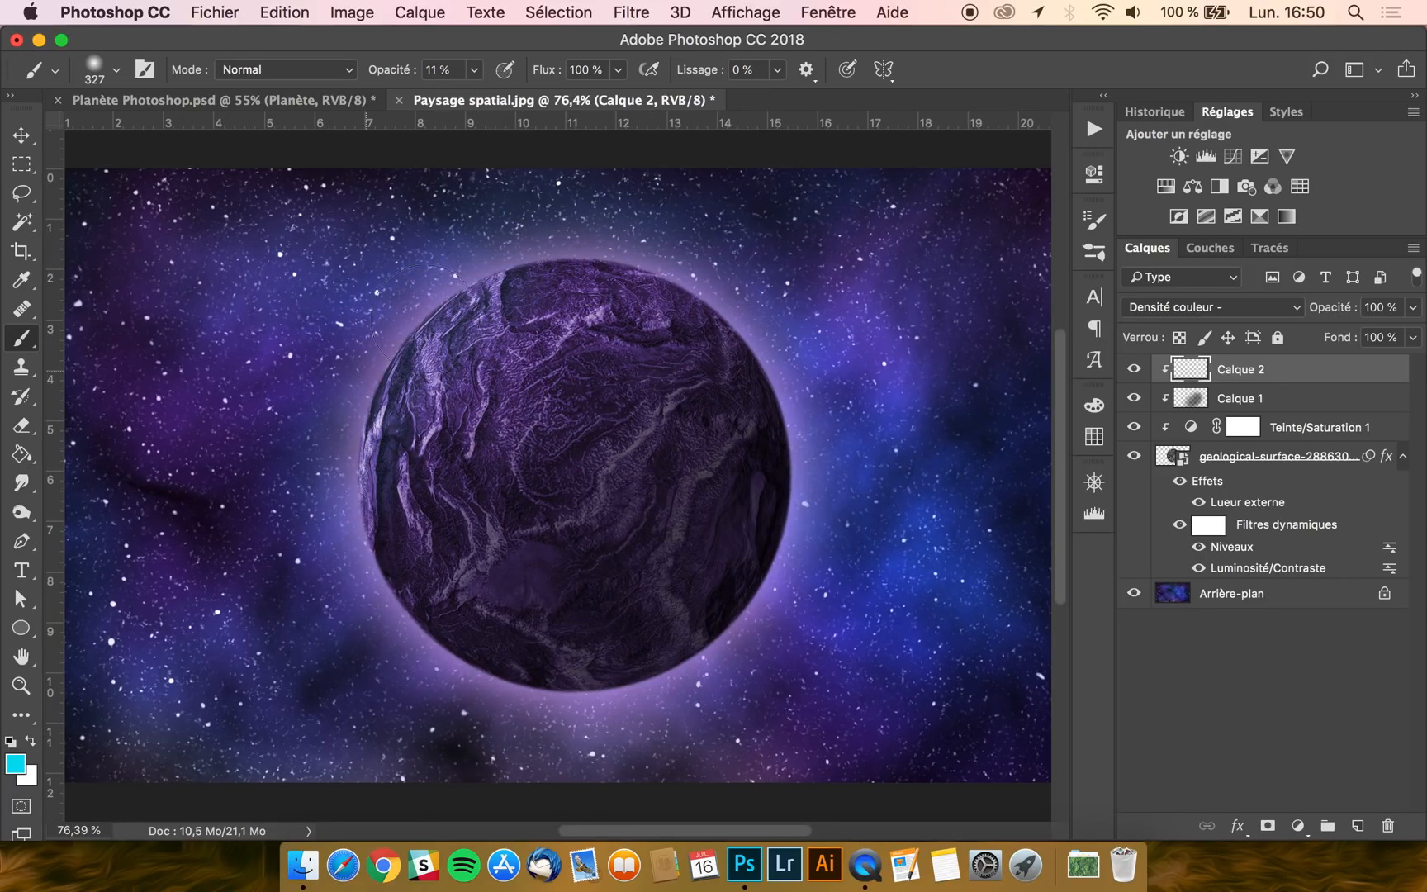
{"action": "mouse_move", "coordinate": [318, 443]}
{"action": "left_mouse_down"}
{"action": "mouse_move", "coordinate": [366, 561]}
{"action": "mouse_move", "coordinate": [391, 582]}
{"action": "mouse_move", "coordinate": [369, 455]}
{"action": "mouse_move", "coordinate": [474, 445]}
{"action": "left_mouse_up"}
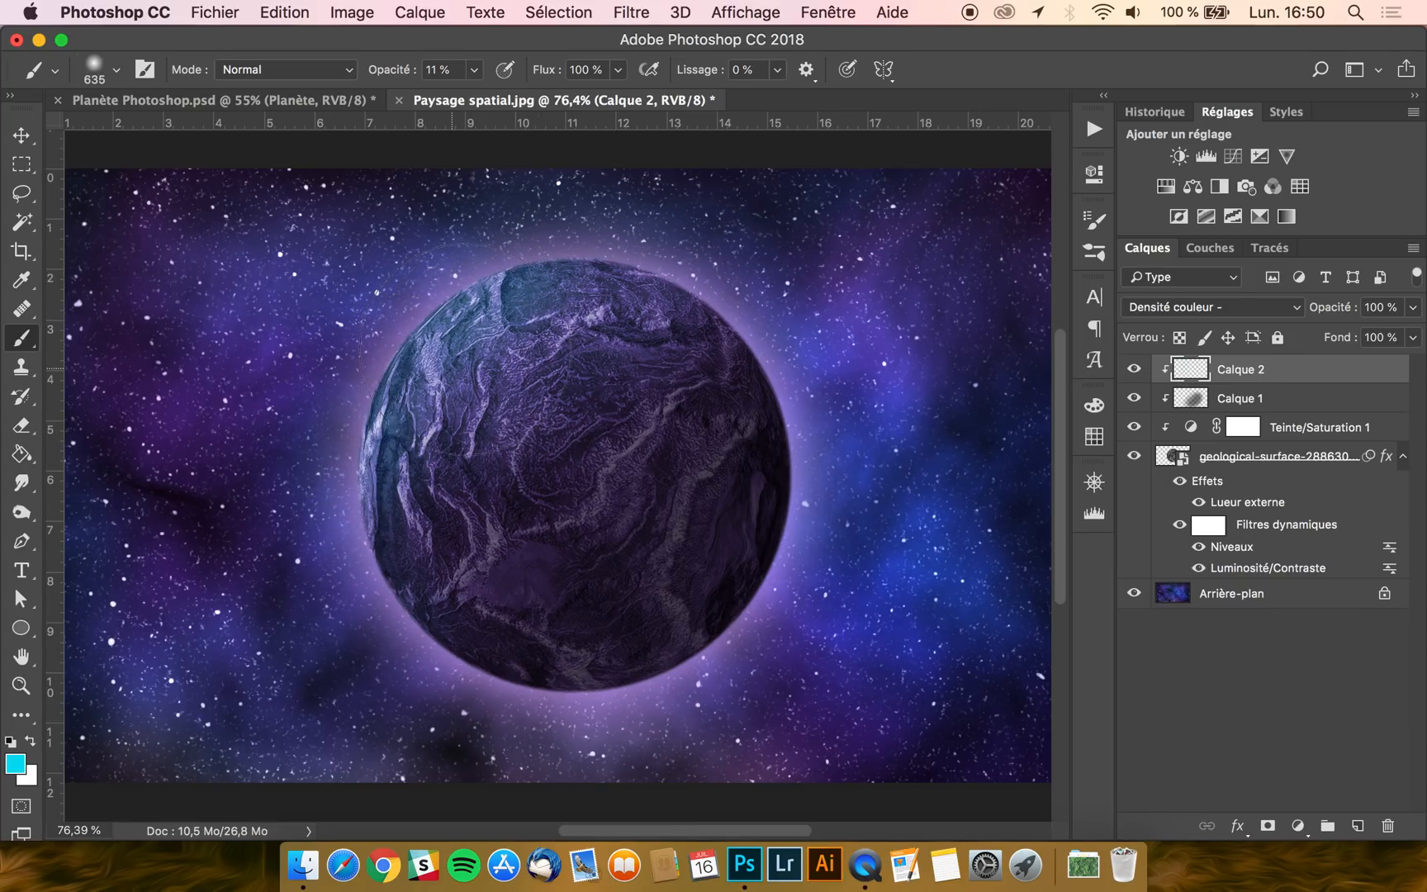
{"action": "mouse_move", "coordinate": [423, 383]}
{"action": "left_mouse_down"}
{"action": "mouse_move", "coordinate": [393, 349]}
{"action": "mouse_move", "coordinate": [336, 386]}
{"action": "mouse_move", "coordinate": [296, 525]}
{"action": "mouse_move", "coordinate": [379, 375]}
{"action": "mouse_move", "coordinate": [495, 300]}
{"action": "mouse_move", "coordinate": [459, 386]}
{"action": "mouse_move", "coordinate": [409, 347]}
{"action": "mouse_move", "coordinate": [452, 332]}
{"action": "mouse_move", "coordinate": [357, 331]}
{"action": "mouse_move", "coordinate": [428, 335]}
{"action": "left_mouse_up"}
{"action": "mouse_move", "coordinate": [533, 293]}
{"action": "left_mouse_down"}
{"action": "mouse_move", "coordinate": [498, 287]}
{"action": "mouse_move", "coordinate": [422, 320]}
{"action": "left_mouse_up"}
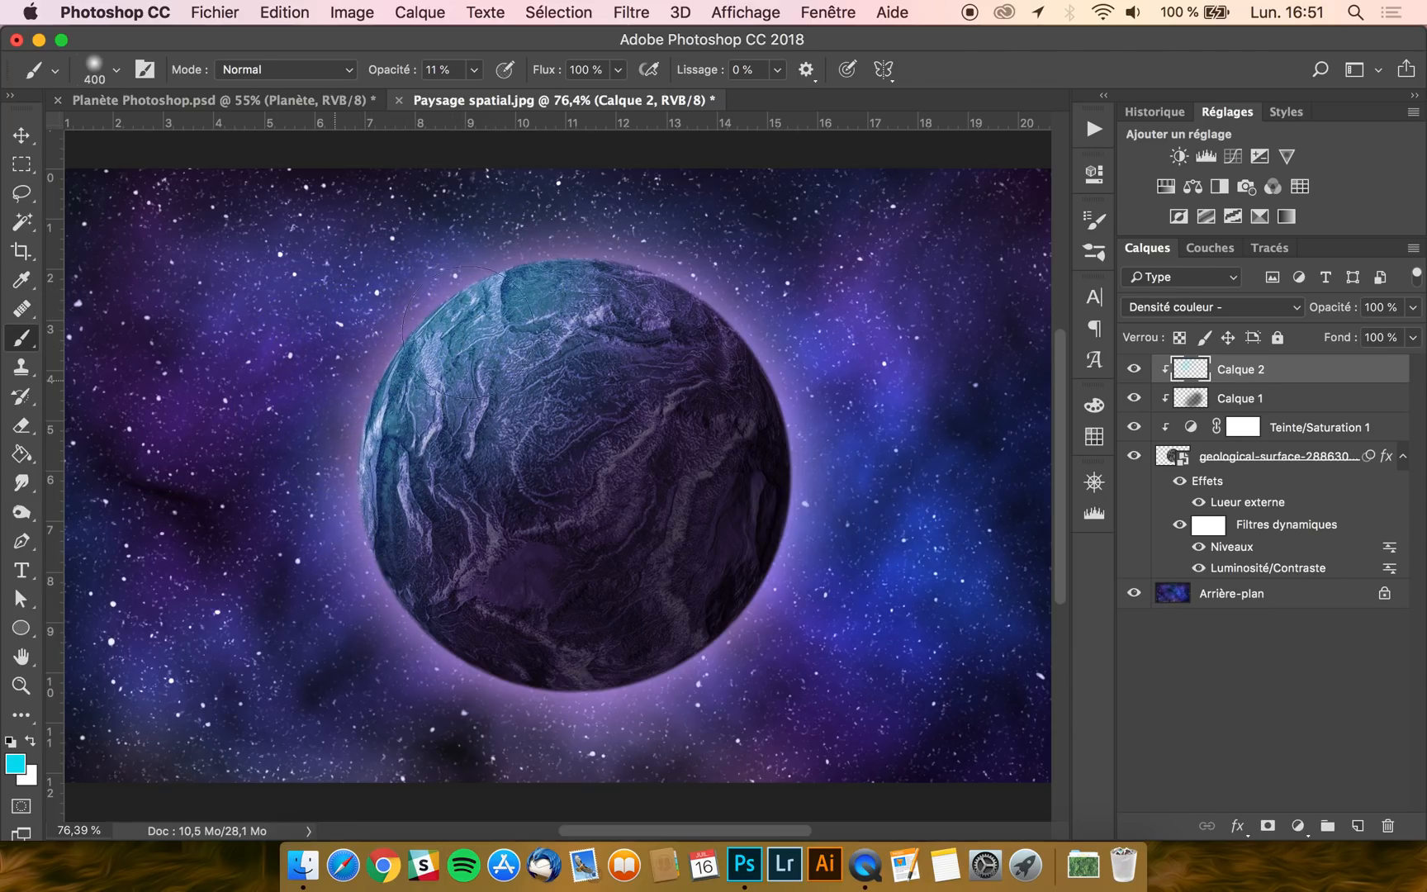
{"action": "scroll", "coordinate": [333, 430], "scroll_direction": "down", "scroll_amount": 5}
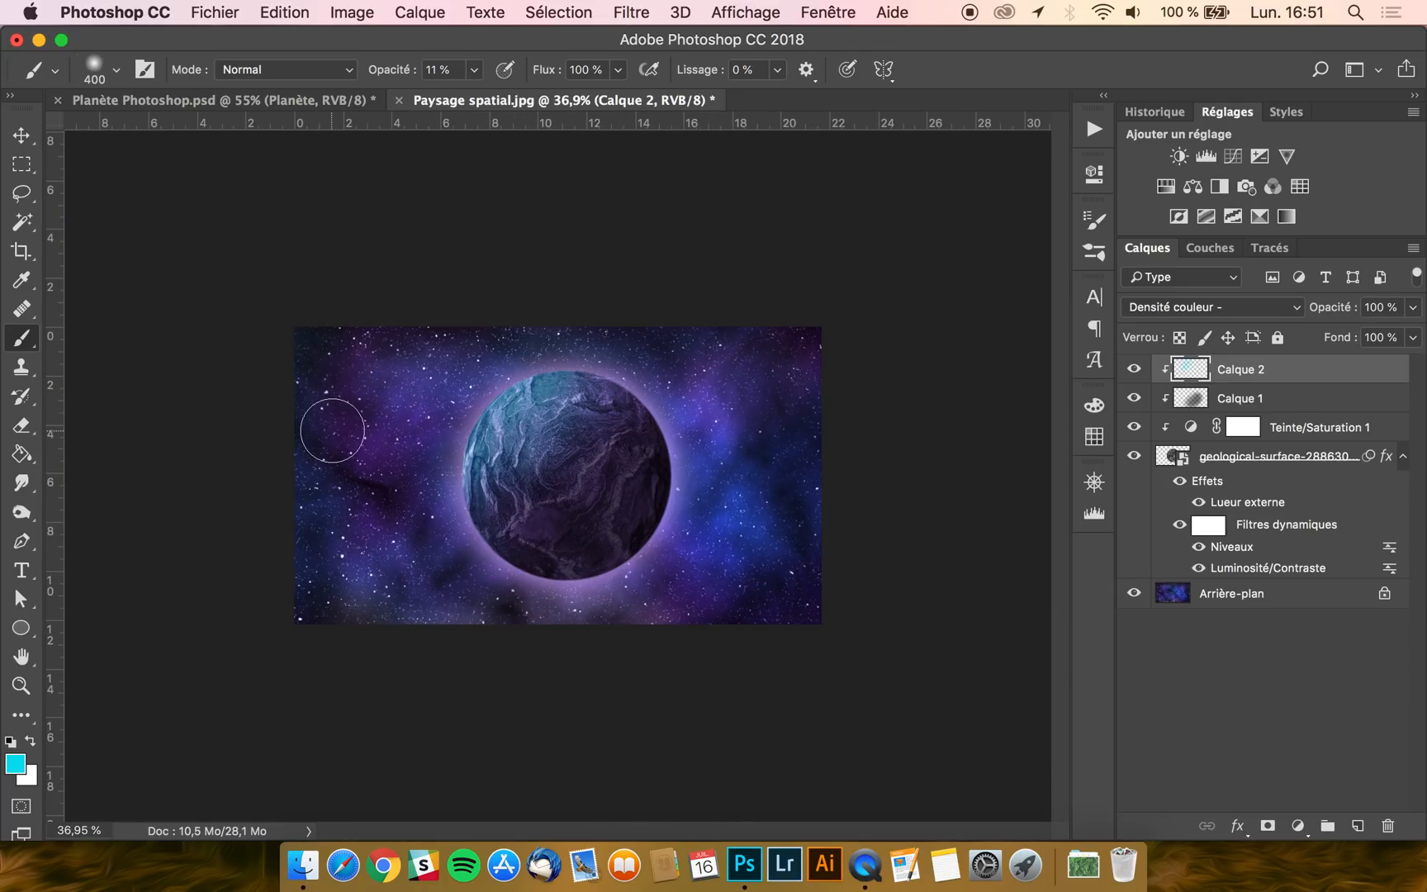
Lower the cyan light layer's opacity to 85% and rename the layer "couleur bleue"
{"action": "left_click", "coordinate": [1413, 307]}
{"action": "left_click_drag", "start_coordinate": [1414, 332], "coordinate": [1394, 339]}
{"action": "left_click", "coordinate": [1333, 380]}
{"action": "double_click", "coordinate": [1243, 370]}
{"action": "type", "text": "co"}
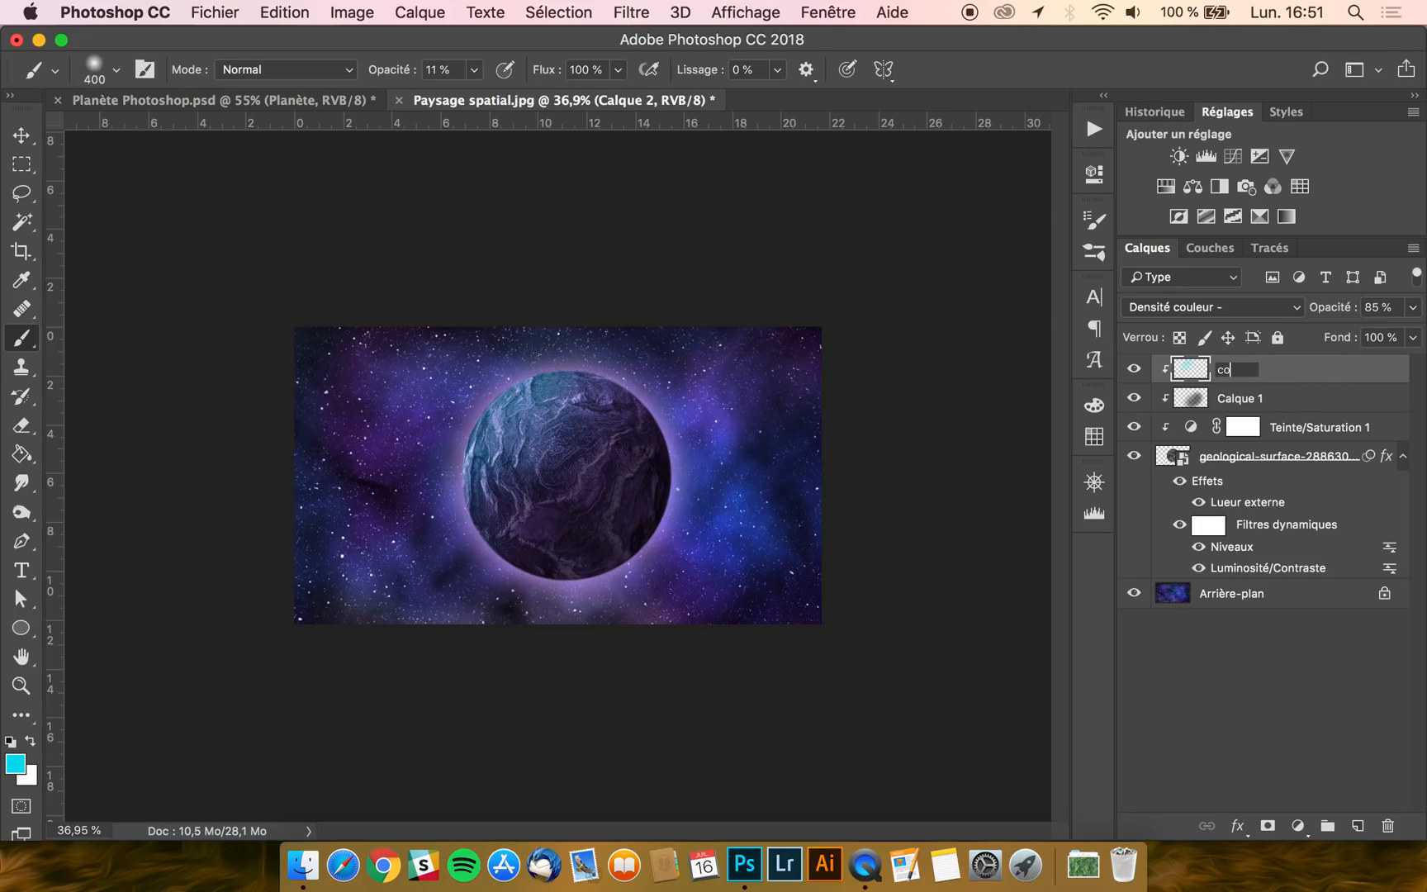
{"action": "type", "text": "uleur bleue"}
{"action": "key", "text": "Return"}
Move the couleur bleue layer below the shadow layer and rename the shadow layer "ombre"
{"action": "left_click_drag", "start_coordinate": [1296, 374], "coordinate": [1296, 402]}
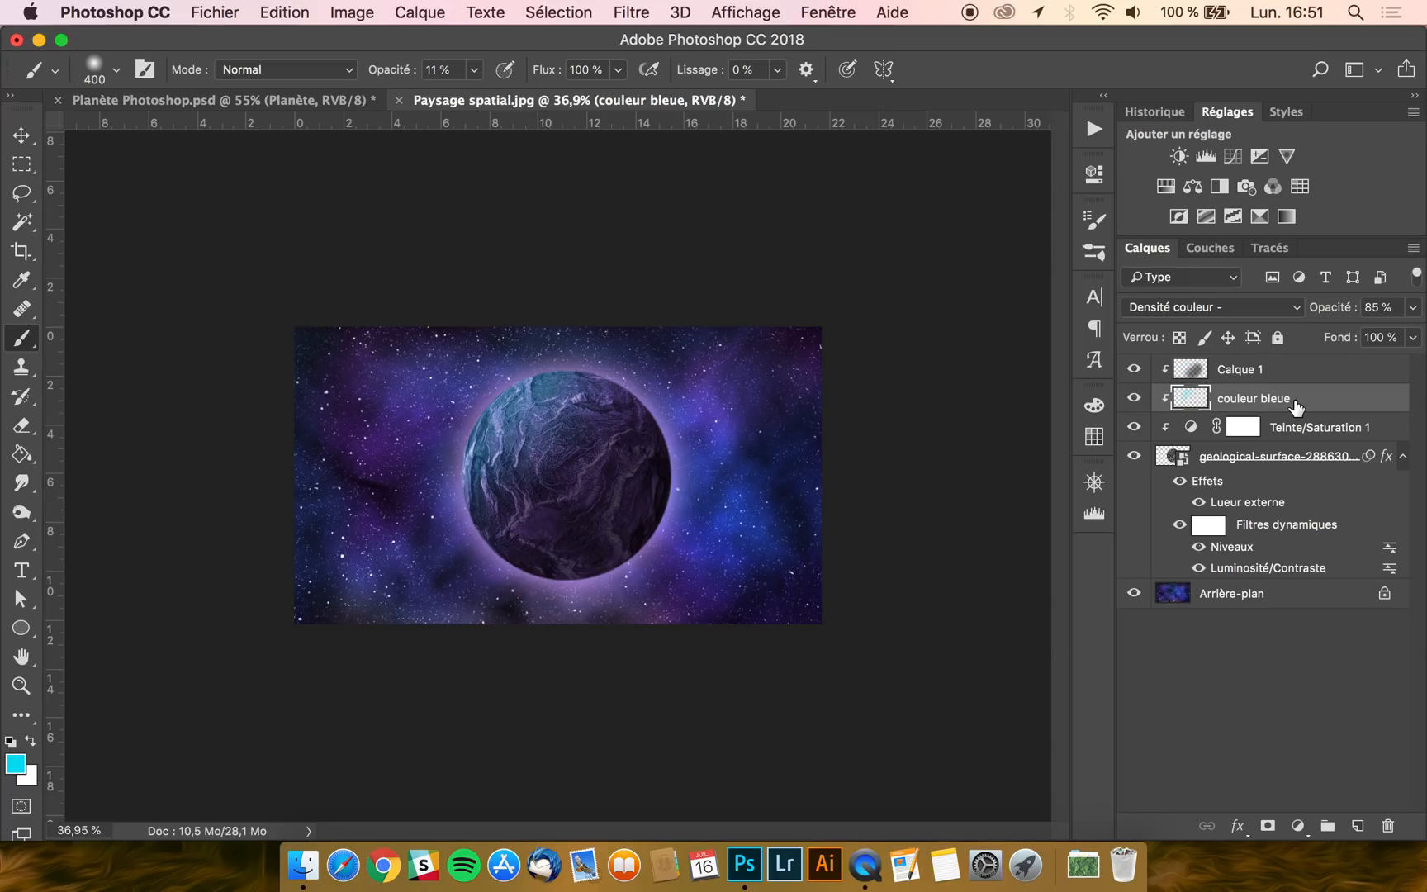
{"action": "left_click", "coordinate": [1239, 373]}
{"action": "type", "text": "ombre"}
{"action": "key", "text": "Return"}
{"action": "left_click", "coordinate": [1251, 403]}
Set the background colour to a vivid blue with a hue of 229° and paint more cyan along the planet's upper-left edge
{"action": "scroll", "coordinate": [527, 486], "scroll_direction": "up", "scroll_amount": 4}
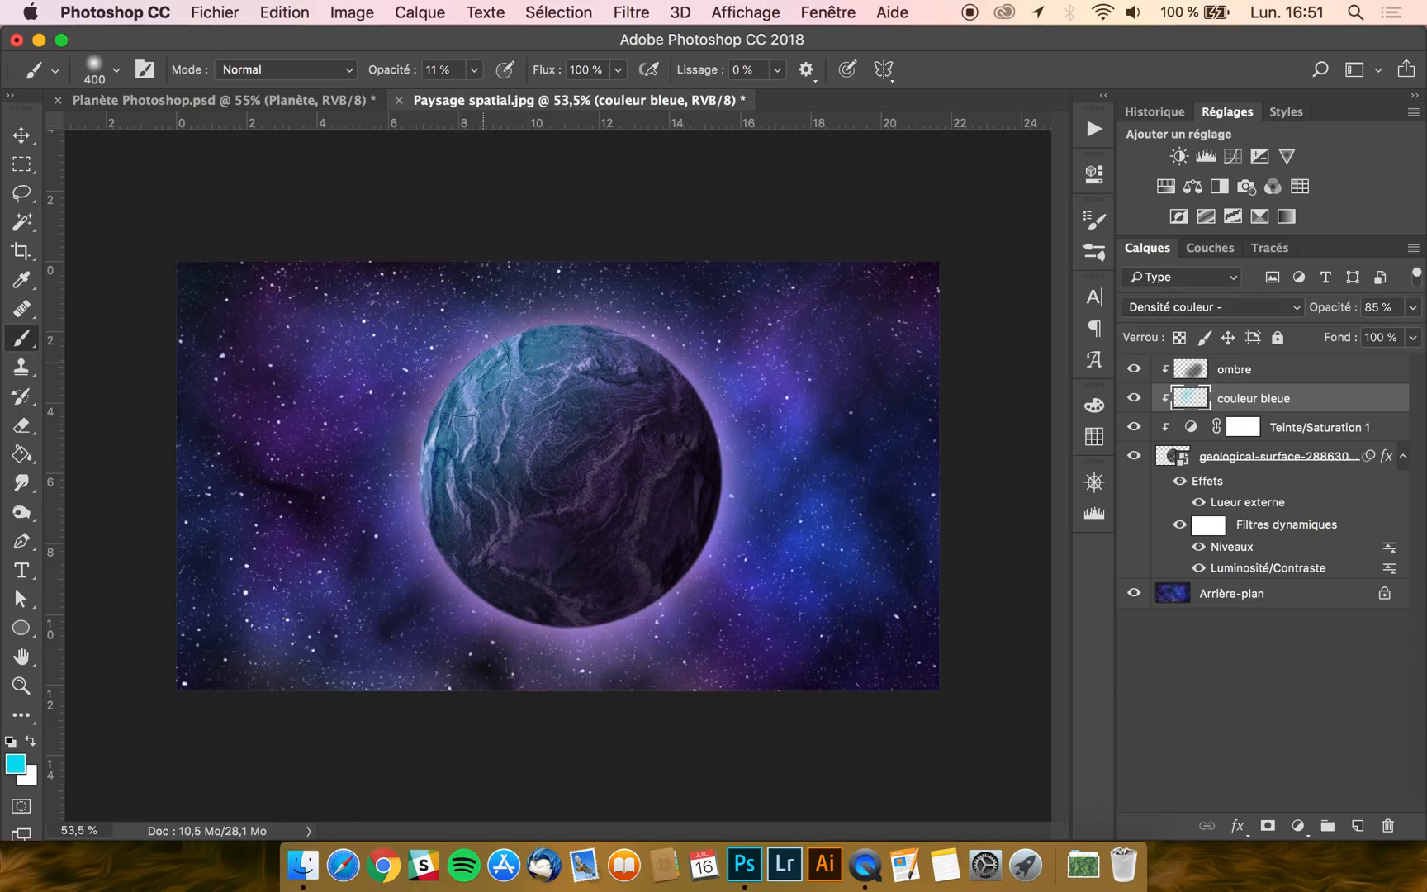
{"action": "left_click", "coordinate": [27, 775]}
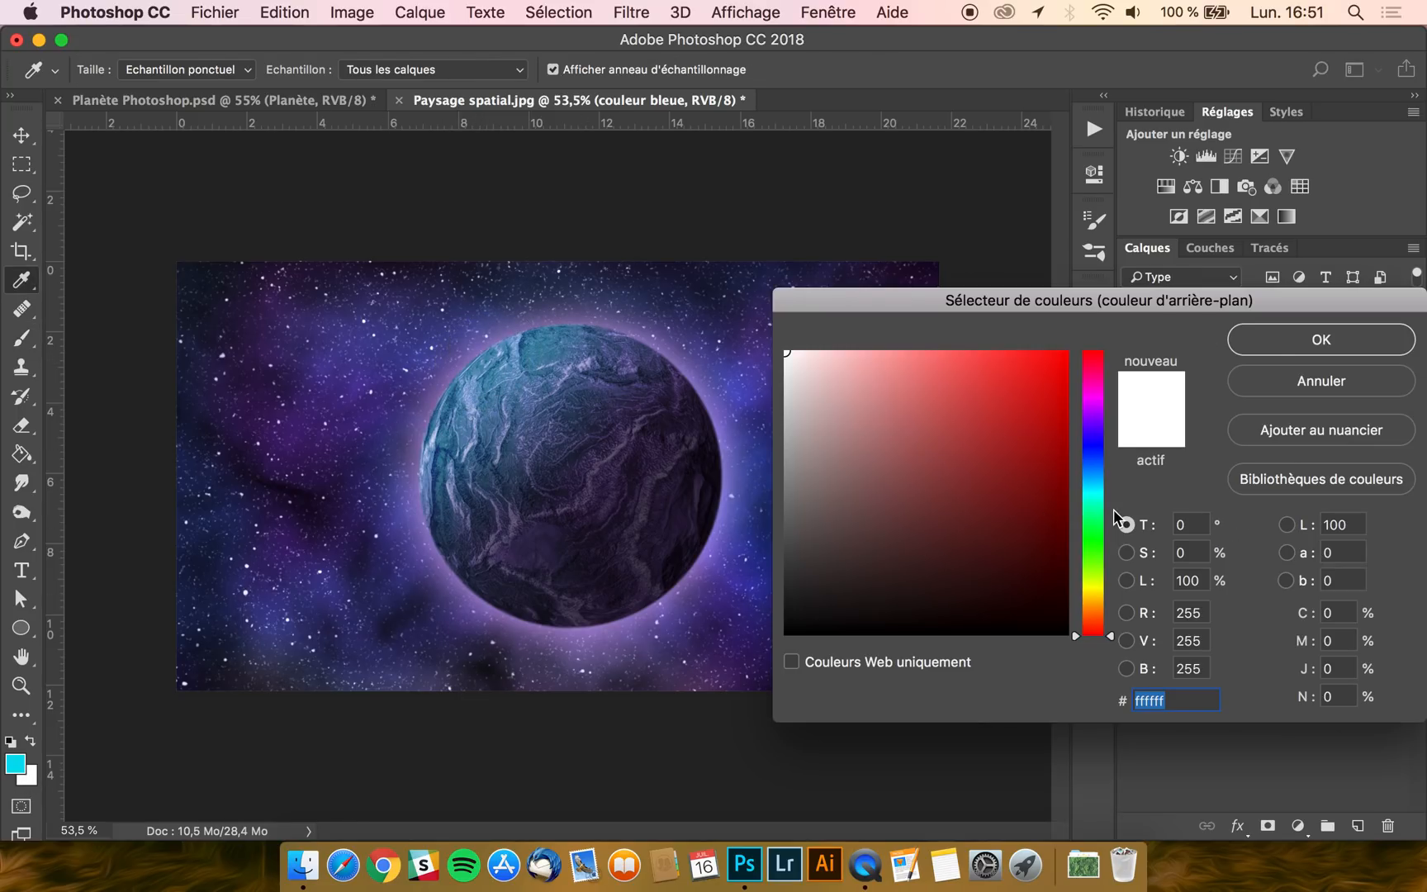
{"action": "left_click", "coordinate": [1093, 464]}
{"action": "left_click", "coordinate": [1055, 393]}
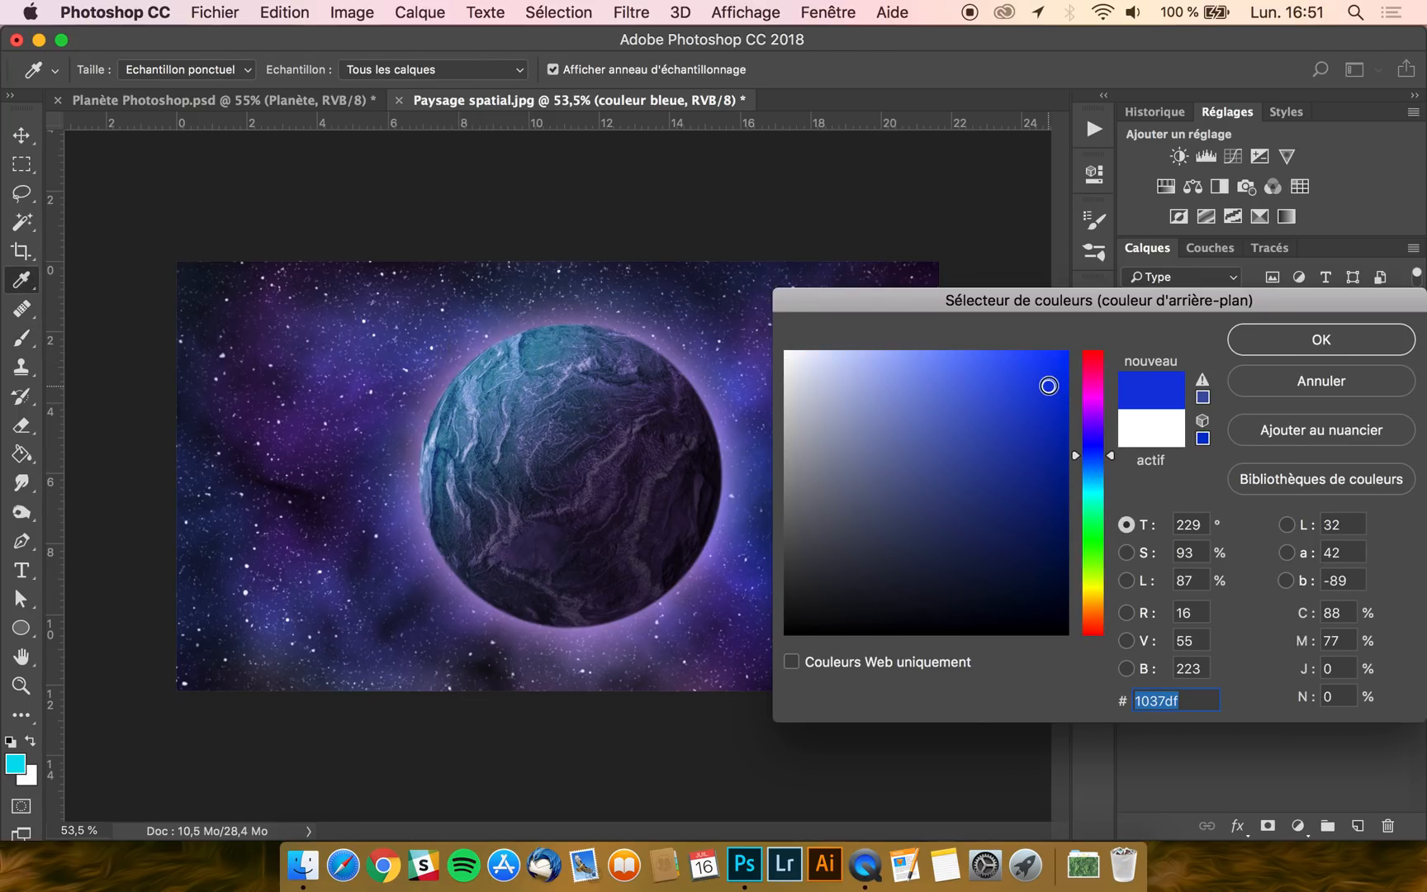
{"action": "key", "text": "Return"}
{"action": "left_click_drag", "start_coordinate": [548, 323], "coordinate": [458, 365]}
{"action": "scroll", "coordinate": [375, 509], "scroll_direction": "down", "scroll_amount": 3}
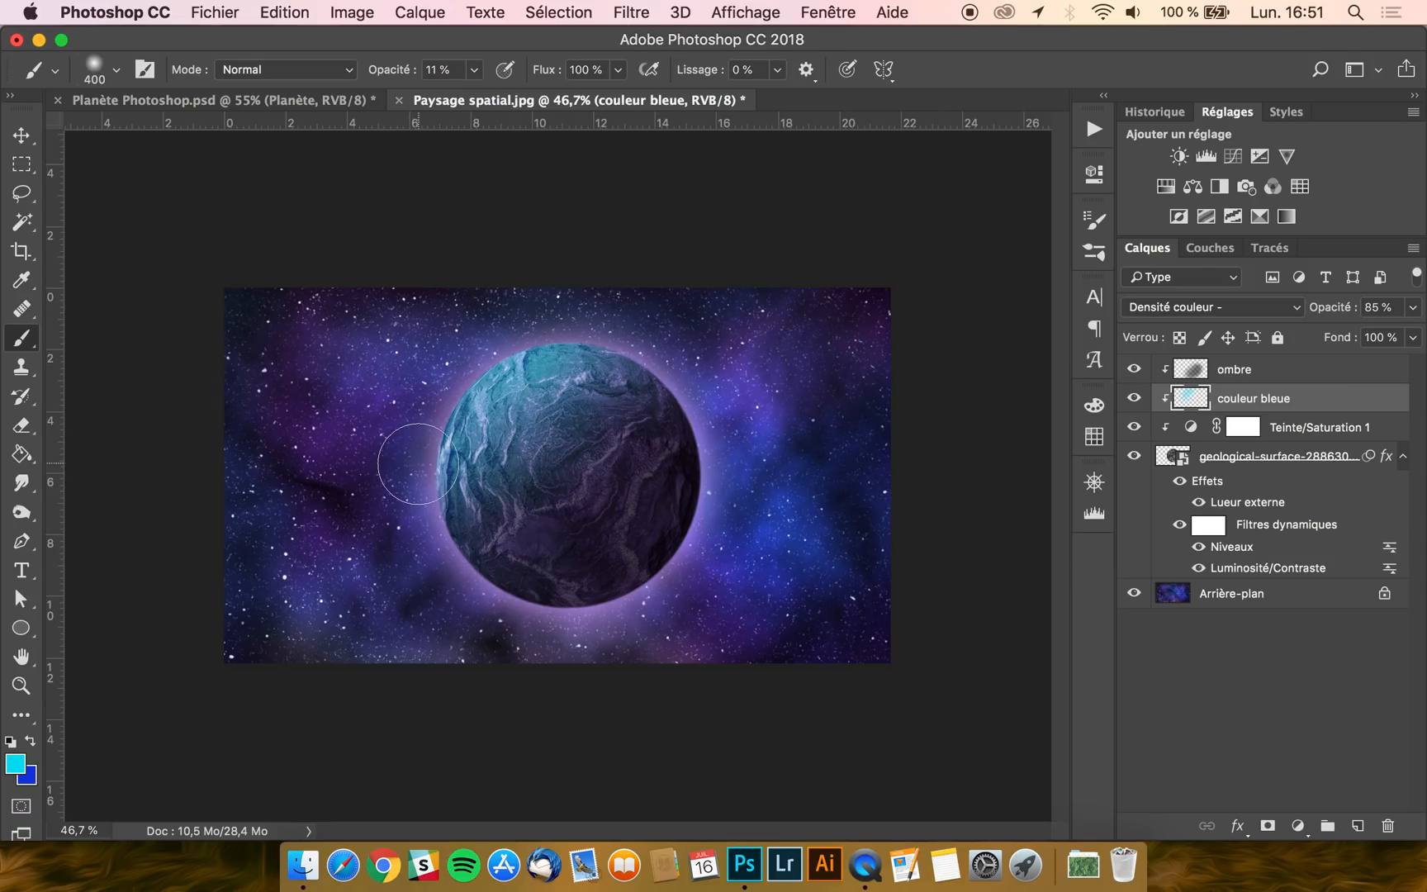
Add a layer mask to couleur bleue and softly paint black on it over the planet's centre
{"action": "left_click", "coordinate": [1268, 826]}
{"action": "left_click", "coordinate": [29, 742]}
{"action": "mouse_move", "coordinate": [524, 471]}
{"action": "left_mouse_down"}
{"action": "mouse_move", "coordinate": [607, 376]}
{"action": "mouse_move", "coordinate": [537, 452]}
{"action": "mouse_move", "coordinate": [559, 416]}
{"action": "mouse_move", "coordinate": [550, 403]}
{"action": "mouse_move", "coordinate": [494, 465]}
{"action": "mouse_move", "coordinate": [477, 514]}
{"action": "mouse_move", "coordinate": [647, 356]}
{"action": "mouse_move", "coordinate": [548, 407]}
{"action": "mouse_move", "coordinate": [518, 476]}
{"action": "left_mouse_up"}
{"action": "mouse_move", "coordinate": [576, 398]}
{"action": "left_mouse_down"}
{"action": "mouse_move", "coordinate": [484, 450]}
{"action": "mouse_move", "coordinate": [494, 429]}
{"action": "left_mouse_up"}
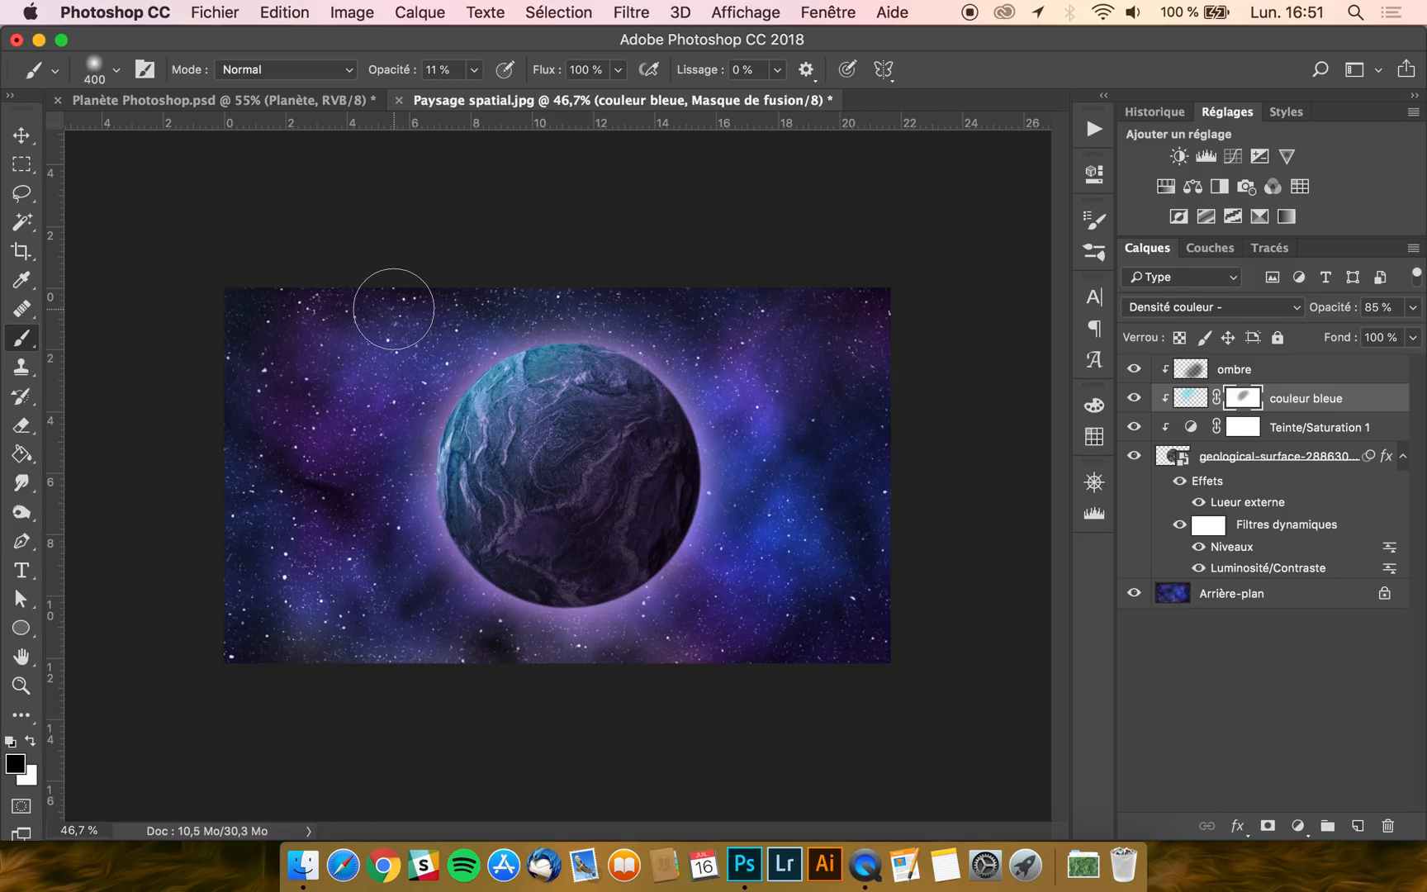
Examine the layers inside the Planète group of Planète Photoshop.psd, and return to Paysage spatial.jpg
{"action": "left_click", "coordinate": [263, 102]}
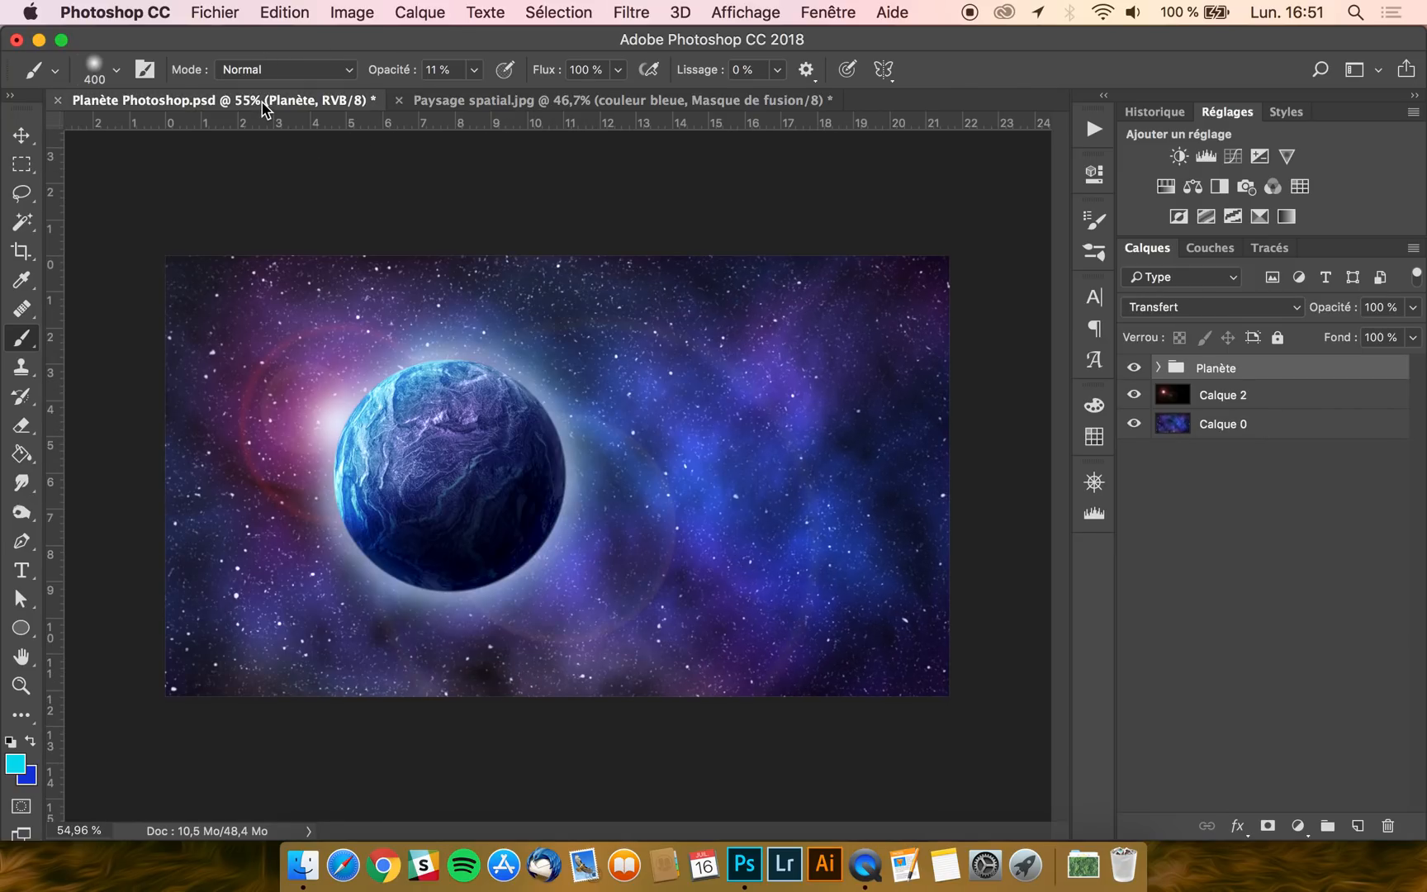
{"action": "left_click", "coordinate": [1160, 368]}
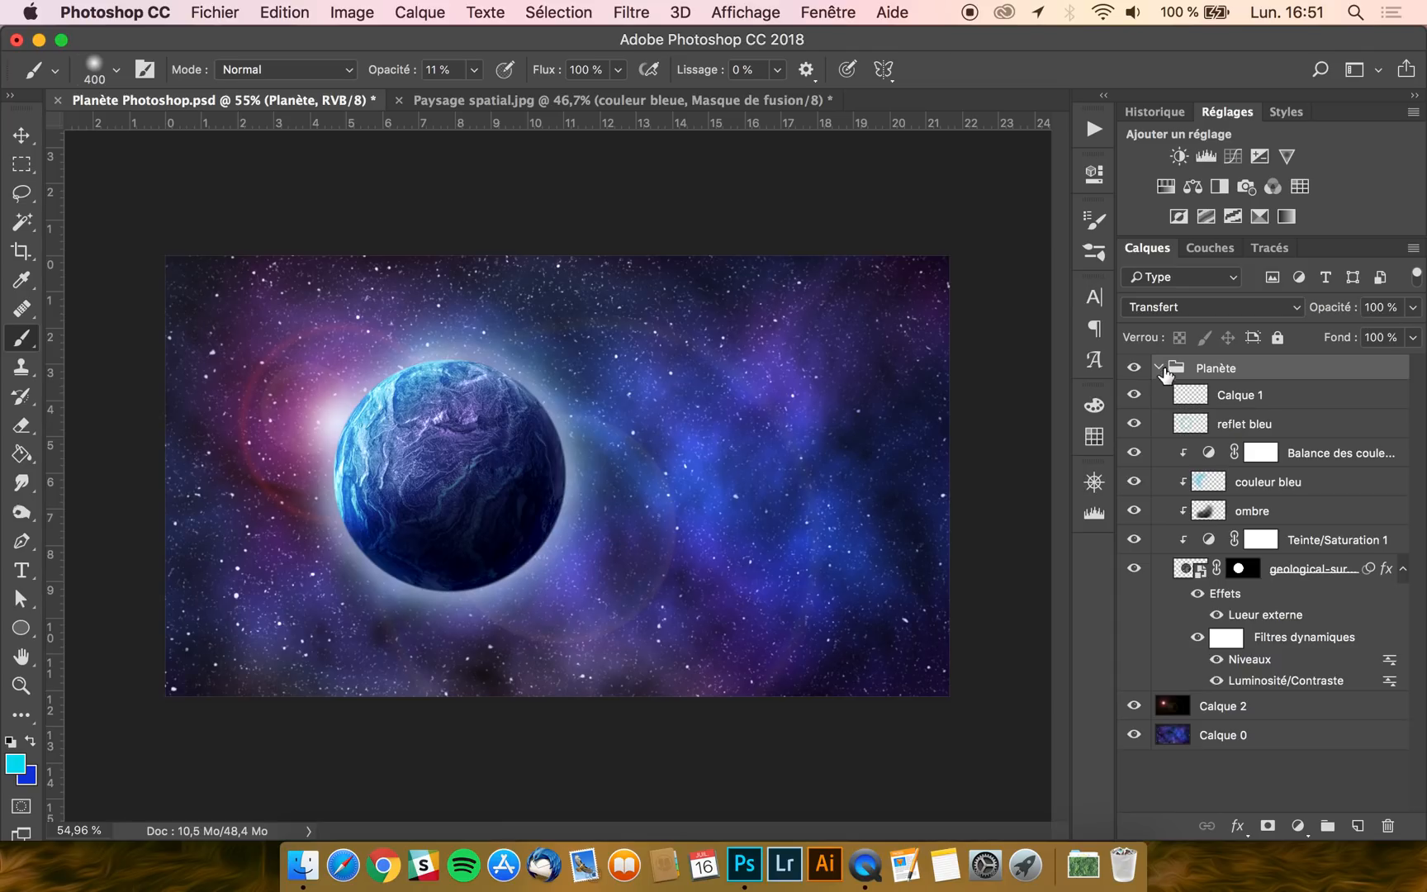
{"action": "left_click", "coordinate": [500, 102]}
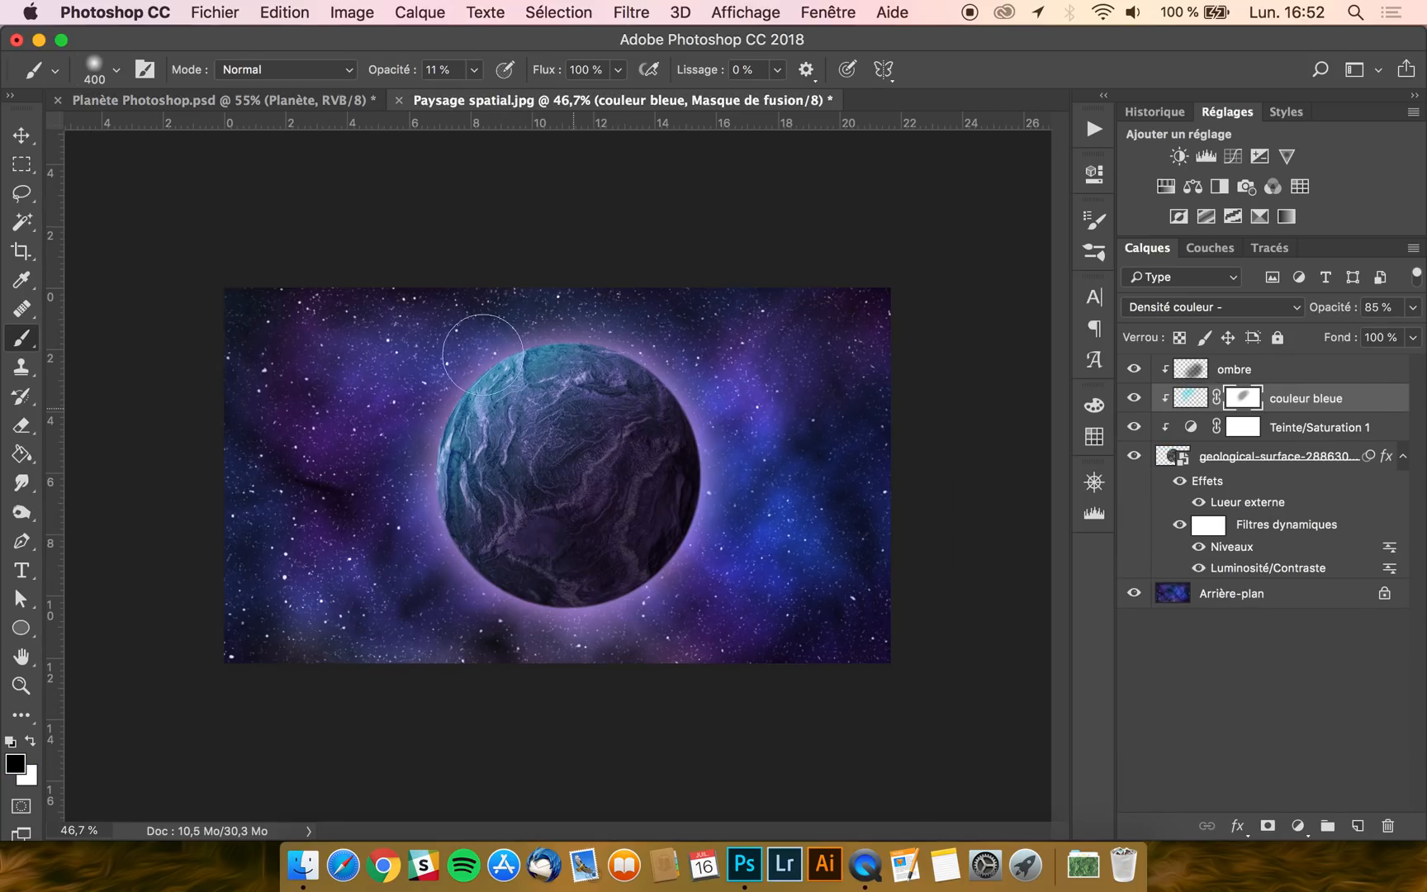
Add a Color Balance adjustment above ombre, clip it to the planet, and set midtones to cyan-red -8, magenta-green +4, yellow-blue +12
{"action": "left_click", "coordinate": [21, 140]}
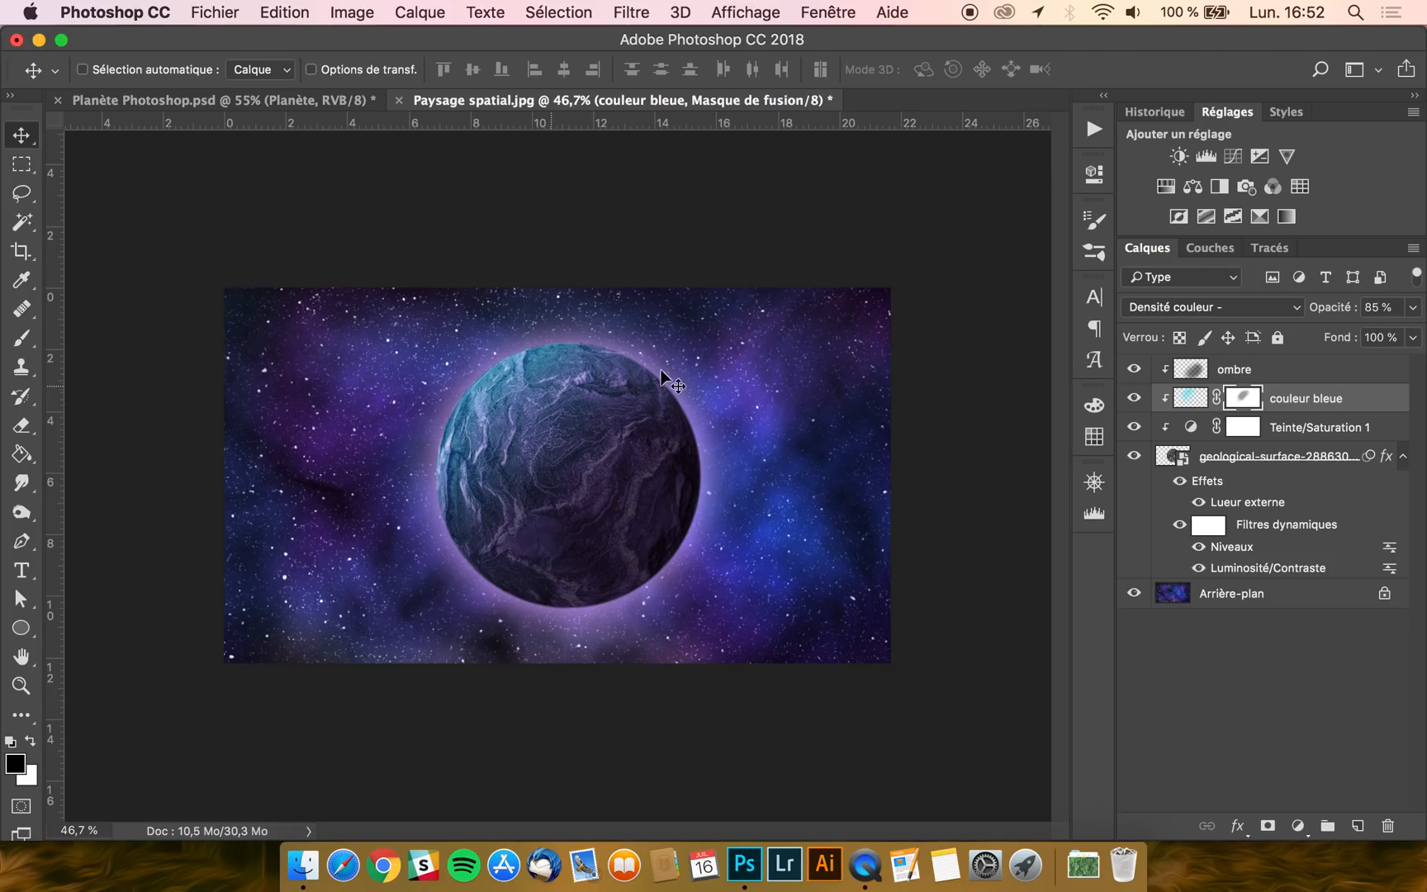
{"action": "left_click", "coordinate": [1258, 377]}
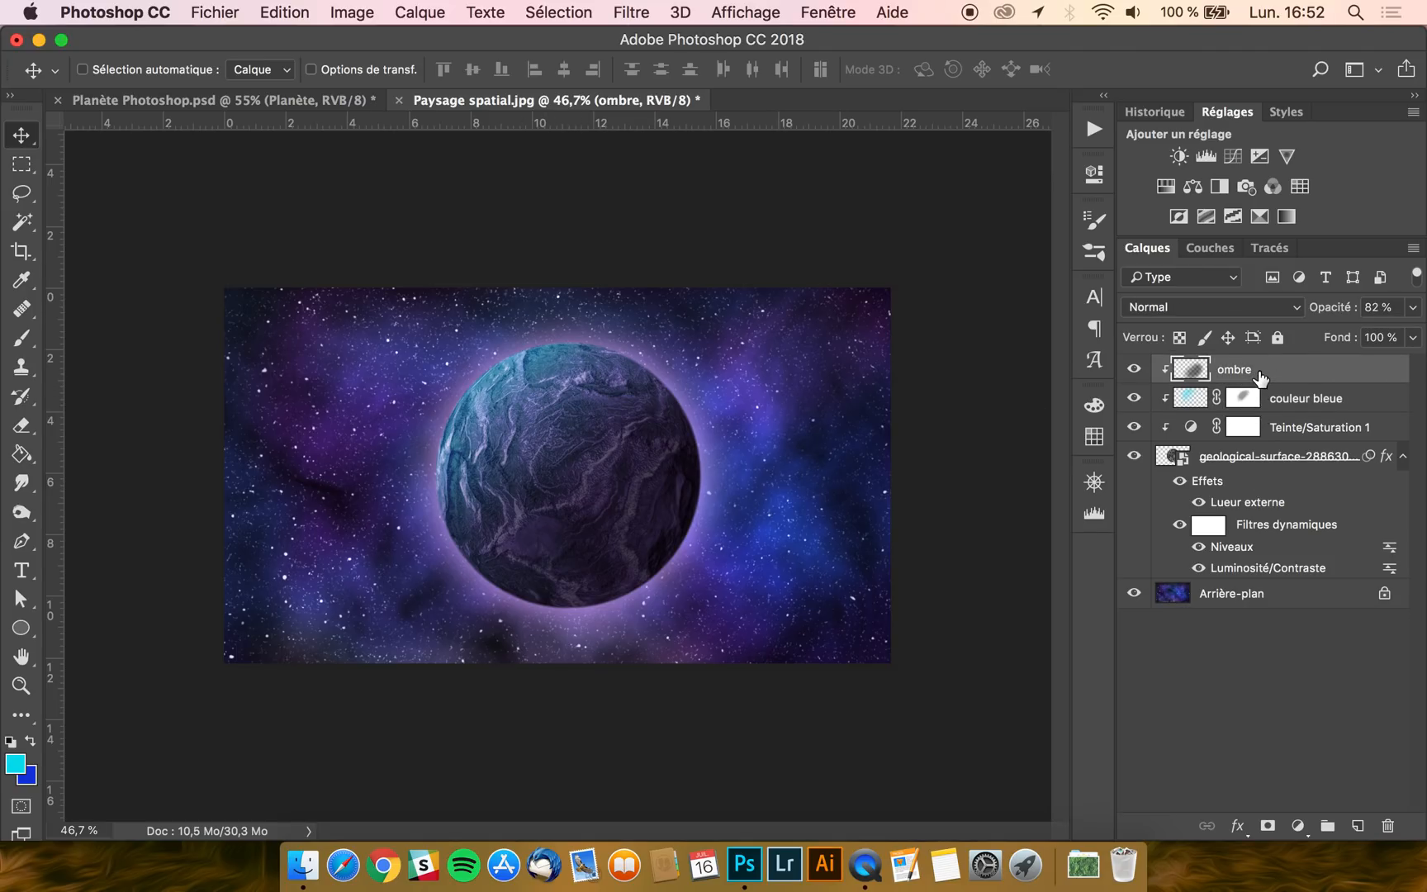
{"action": "left_click", "coordinate": [1191, 187]}
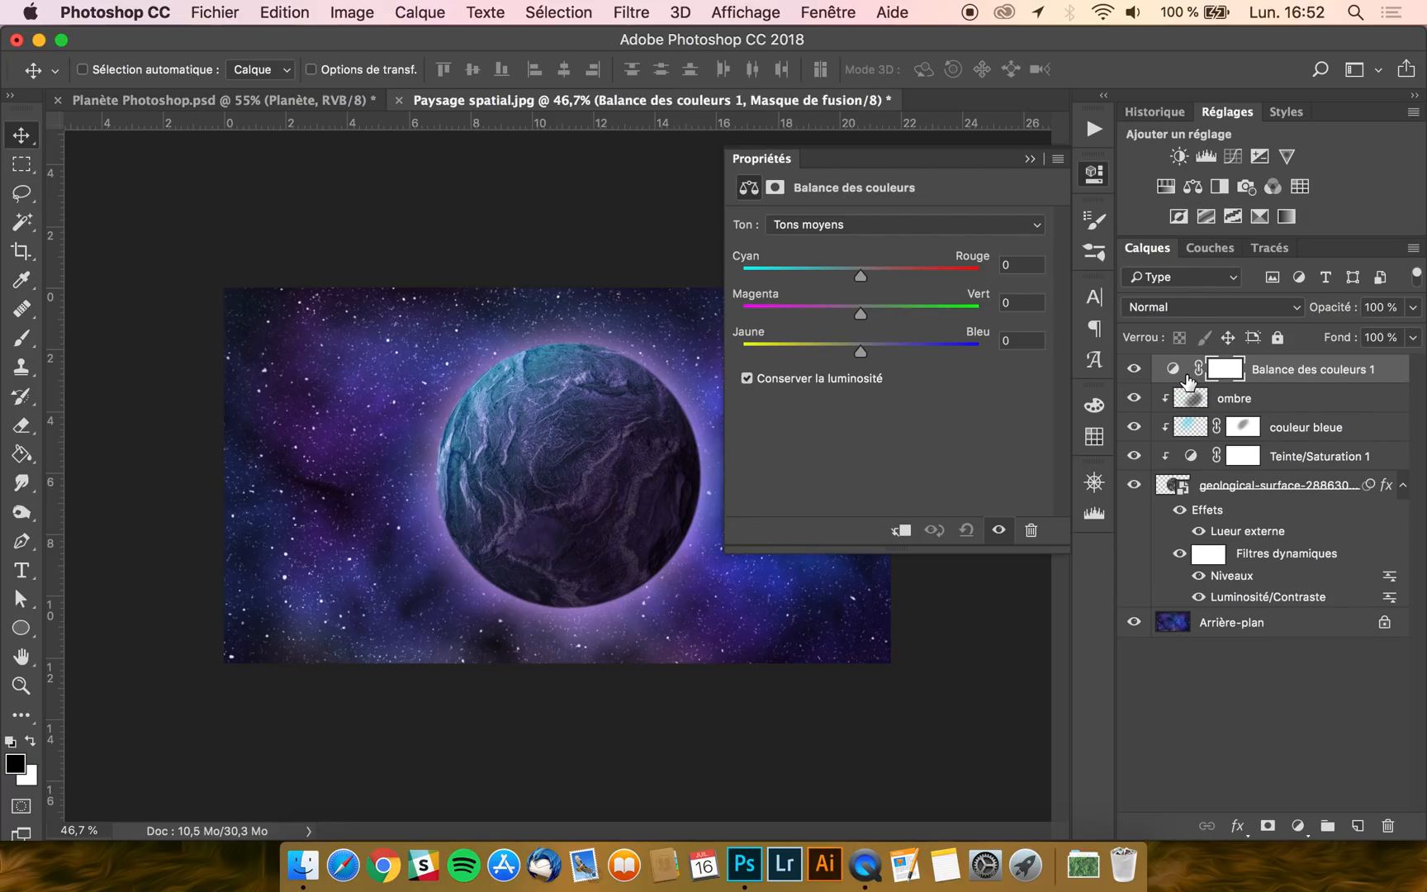
{"action": "left_click", "coordinate": [1181, 378], "text": "alt"}
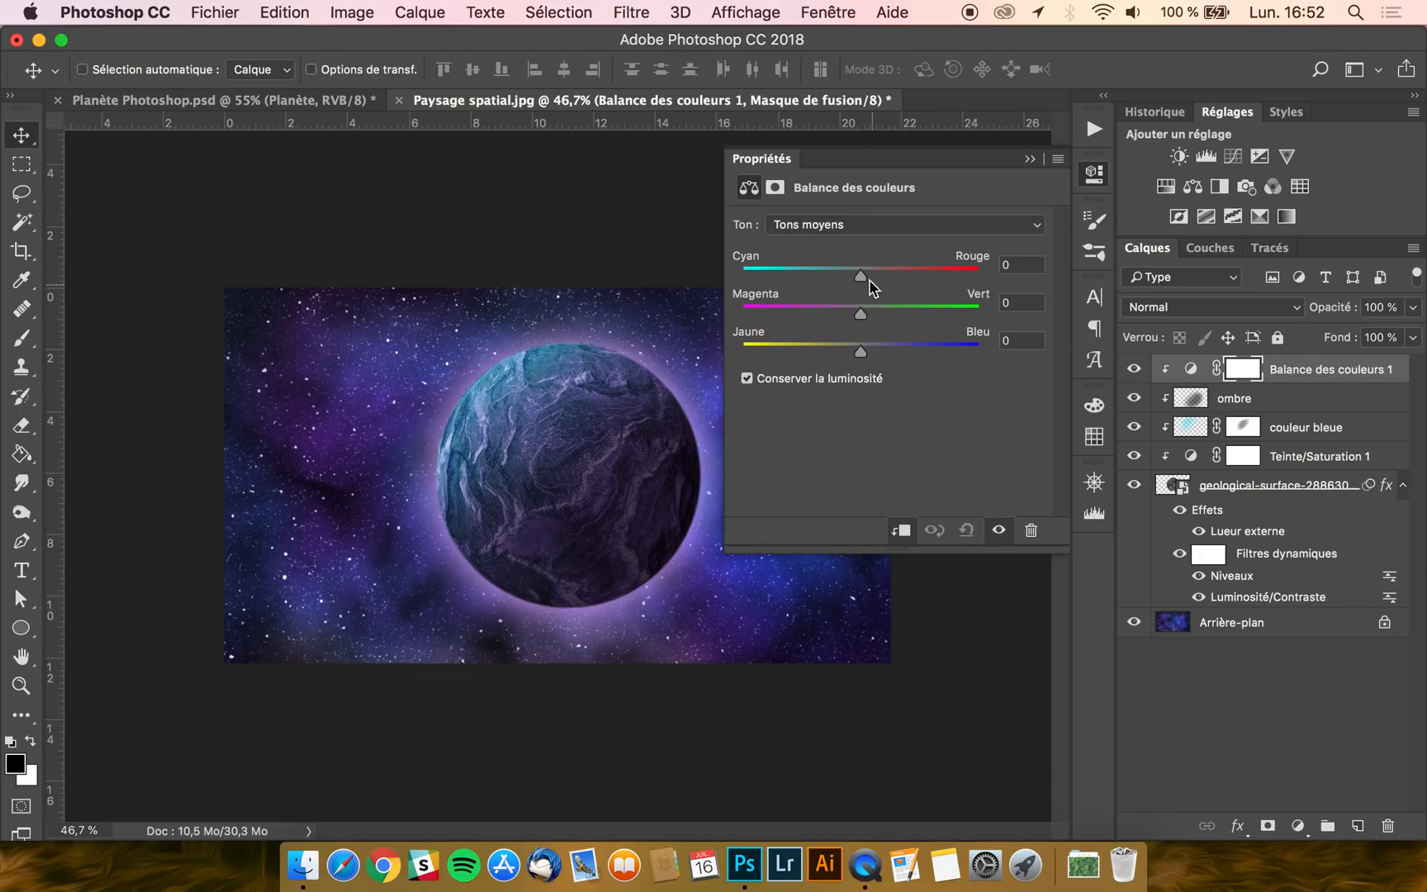
{"action": "left_click_drag", "start_coordinate": [861, 281], "coordinate": [877, 362]}
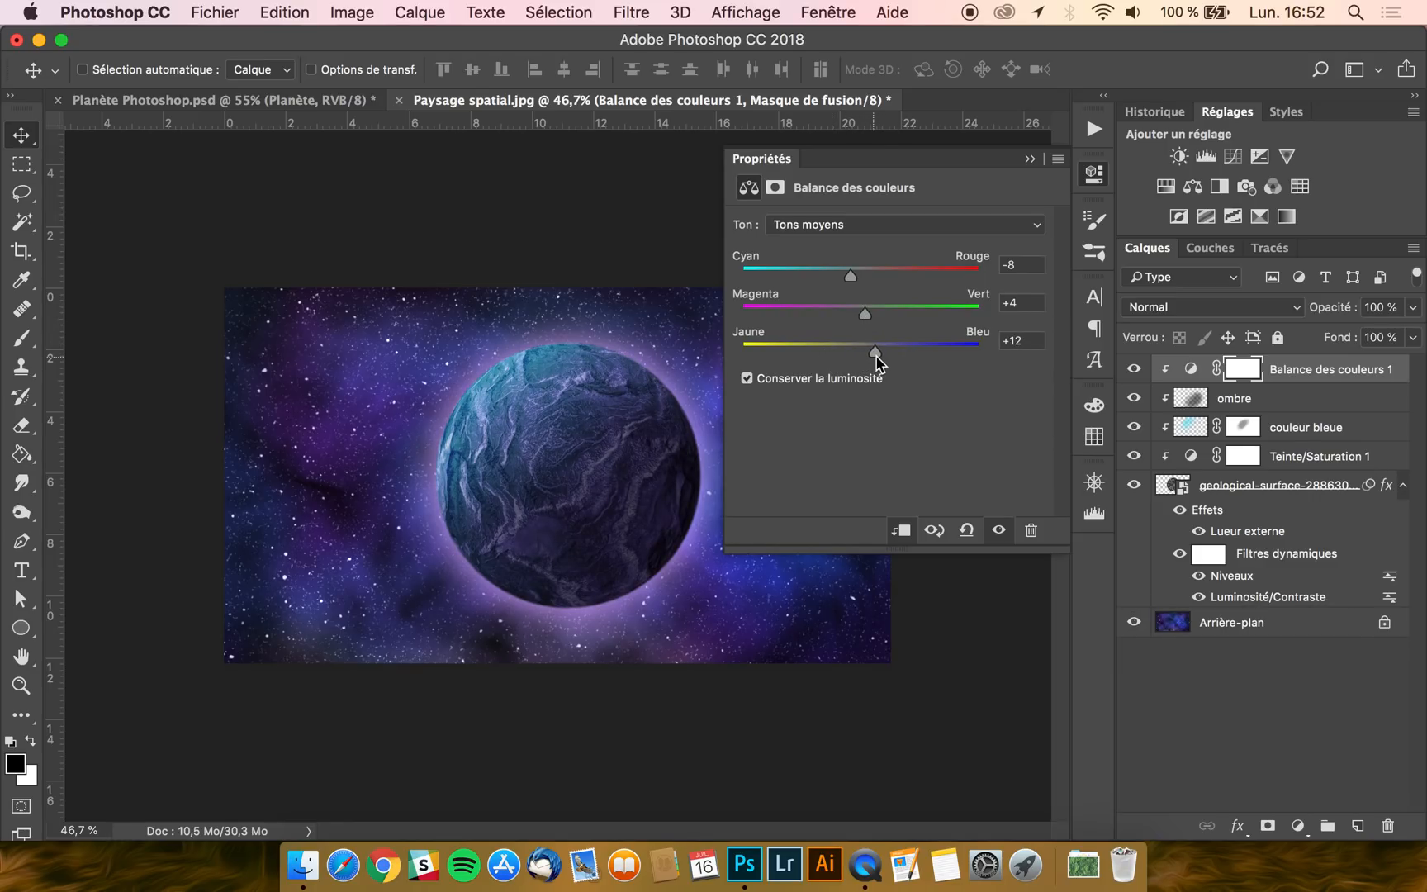
Set the Color Balance highlights to cyan-red -11, magenta-green -15 and yellow-blue +25
{"action": "left_click", "coordinate": [845, 223]}
{"action": "left_click", "coordinate": [843, 243]}
{"action": "left_click_drag", "start_coordinate": [862, 280], "coordinate": [893, 358]}
Shift the Color Balance shadows towards blue and compare the planet with the adjustment hidden and shown
{"action": "left_click", "coordinate": [845, 225]}
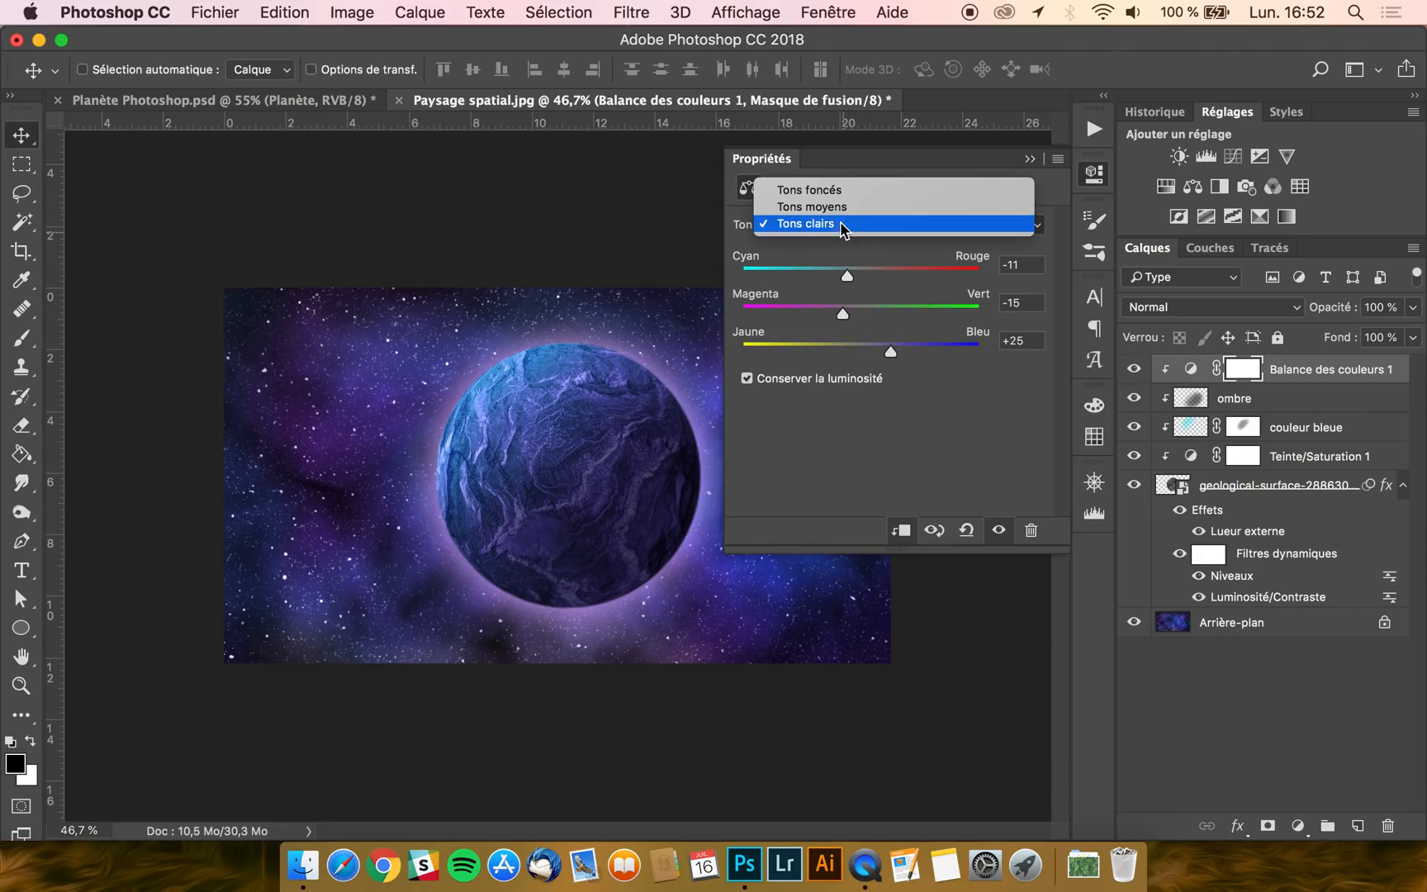
{"action": "left_click", "coordinate": [859, 190]}
{"action": "left_click_drag", "start_coordinate": [859, 273], "coordinate": [879, 359]}
{"action": "left_click", "coordinate": [764, 160]}
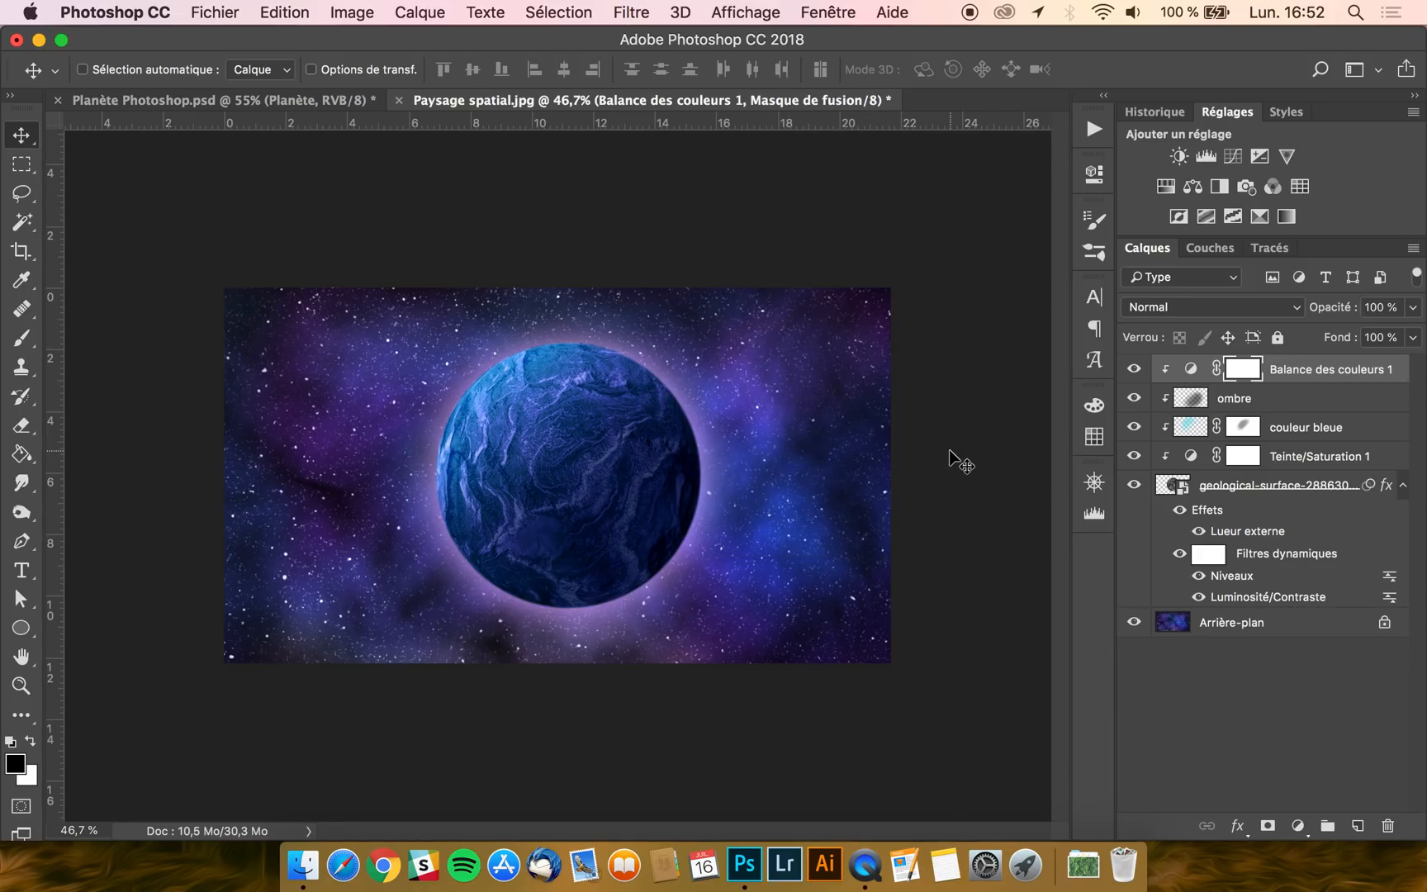
{"action": "left_click", "coordinate": [1136, 374]}
{"action": "left_click", "coordinate": [1136, 373]}
Edit the planet's Brightness/Contrast smart filter to brightness 0 and contrast 60
{"action": "double_click", "coordinate": [1238, 596]}
{"action": "left_click", "coordinate": [893, 373]}
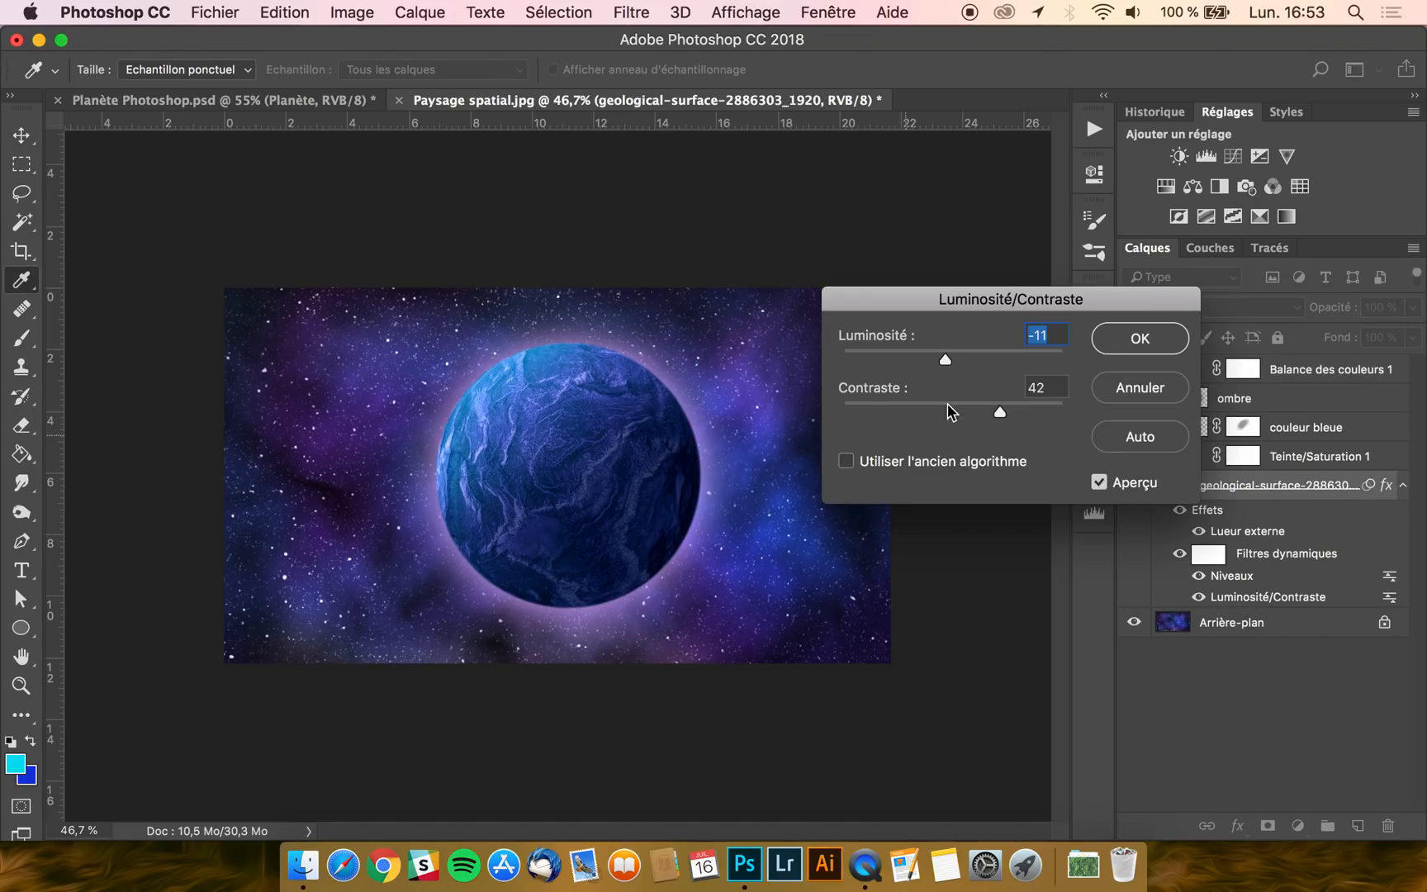
{"action": "left_click_drag", "start_coordinate": [940, 360], "coordinate": [956, 365]}
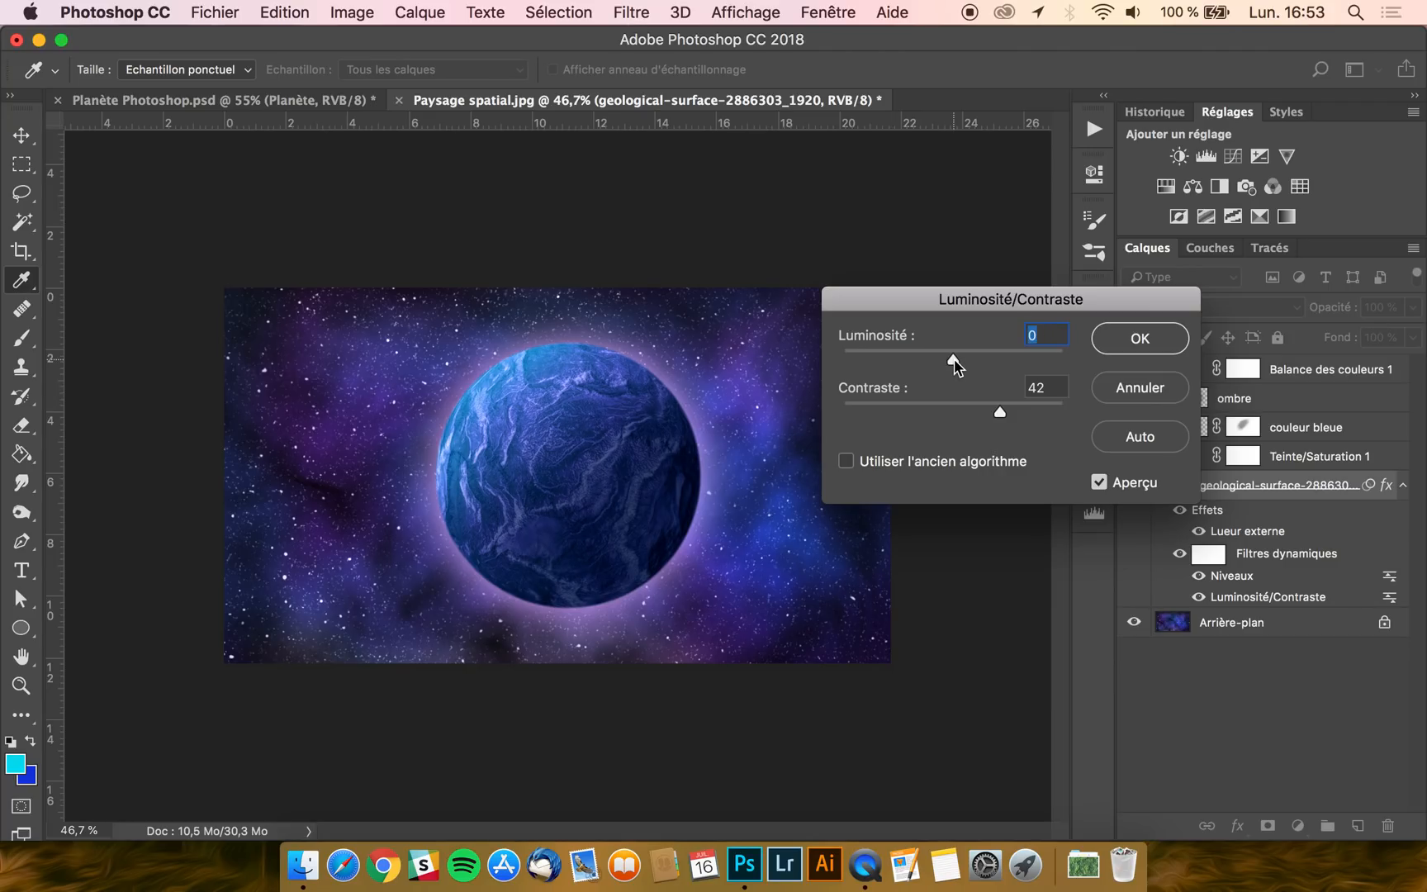
{"action": "left_click_drag", "start_coordinate": [999, 412], "coordinate": [1019, 412]}
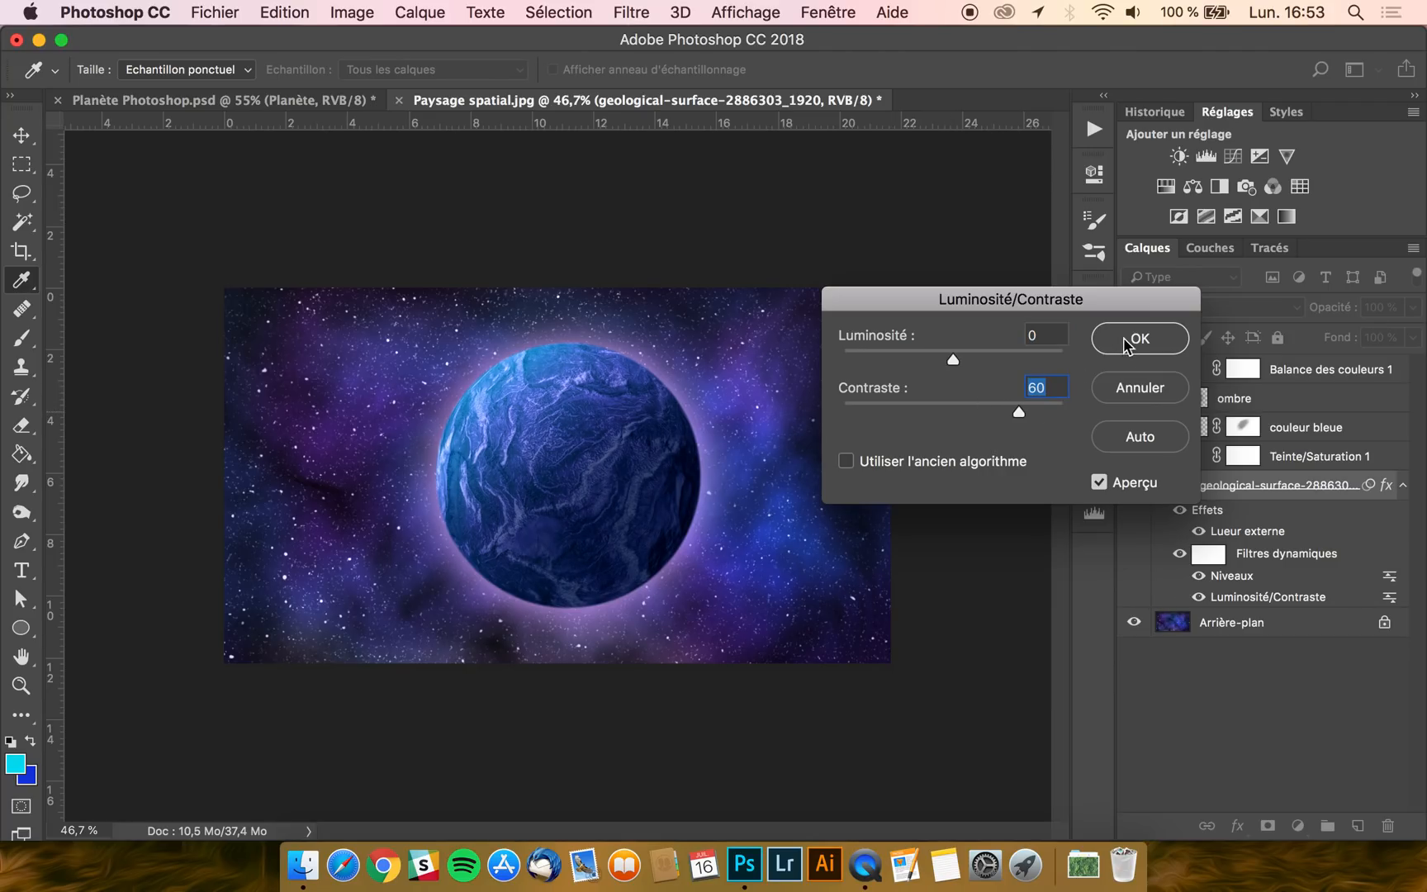
{"action": "left_click", "coordinate": [1128, 338]}
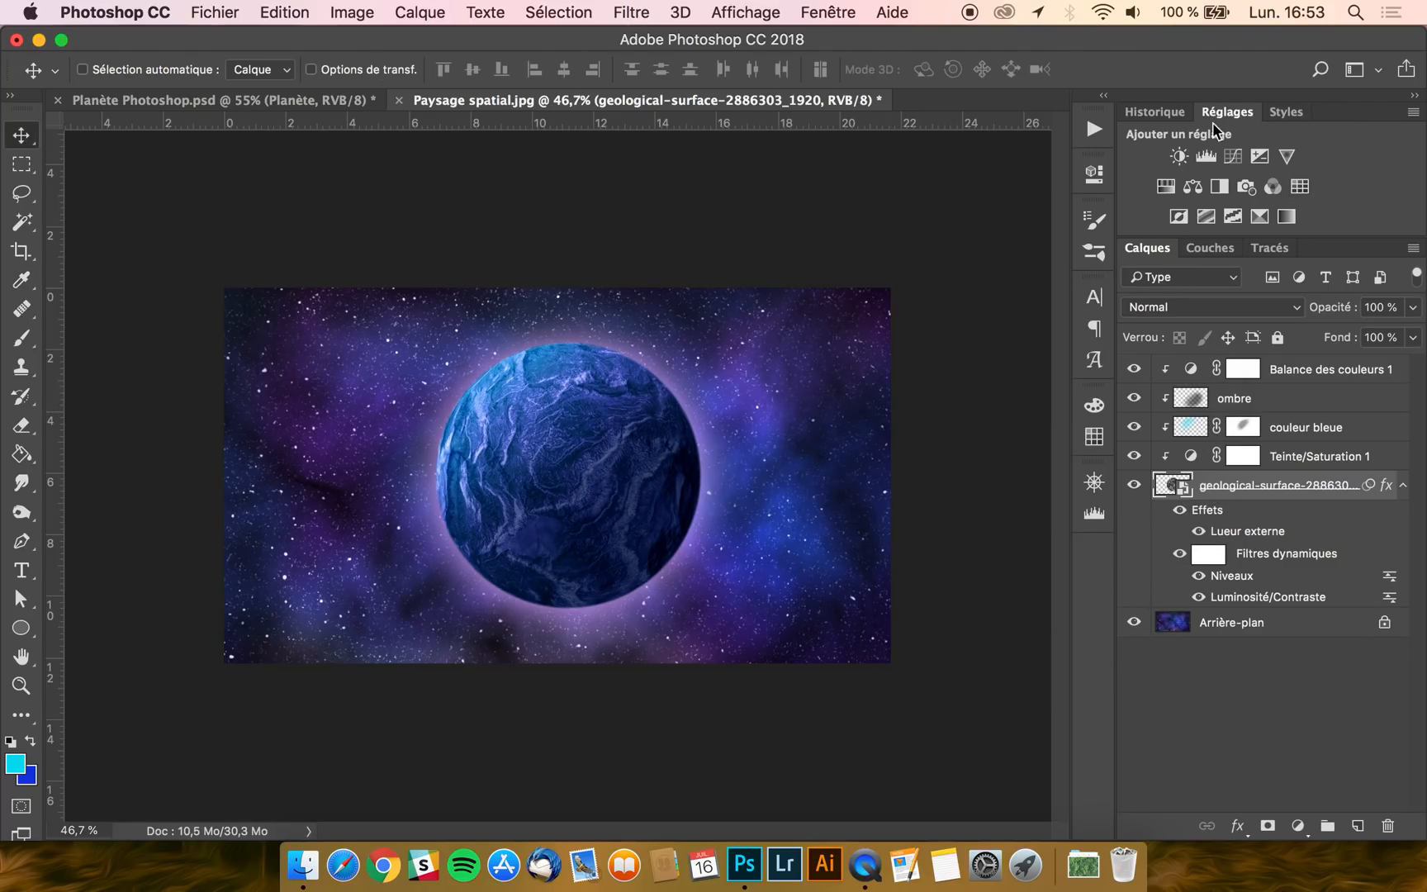
Compare the planet before and after the Brightness/Contrast edit by repeatedly undoing and redoing it
{"action": "left_click", "coordinate": [1154, 112]}
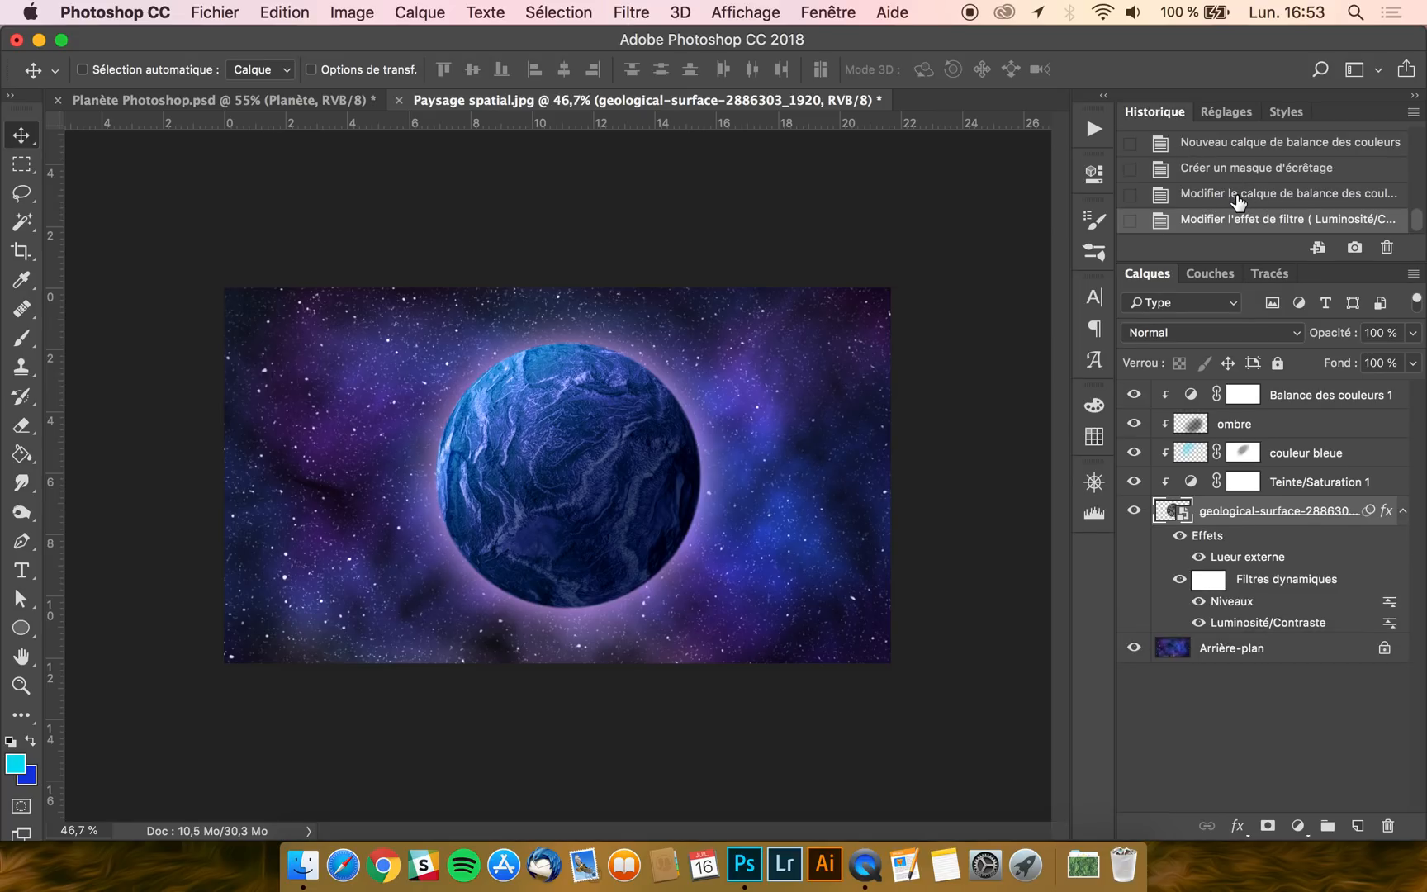
{"action": "key", "text": "super+z"}
{"action": "key", "text": "super+z"}
{"action": "key", "text": "super+z"}
{"action": "key", "text": "super+z"}
{"action": "key", "text": "super+z"}
{"action": "key", "text": "super+z"}
Edit the planet's Levels smart filter, setting input black to 24 and input white to 242 and readjusting the midtones
{"action": "double_click", "coordinate": [1229, 603]}
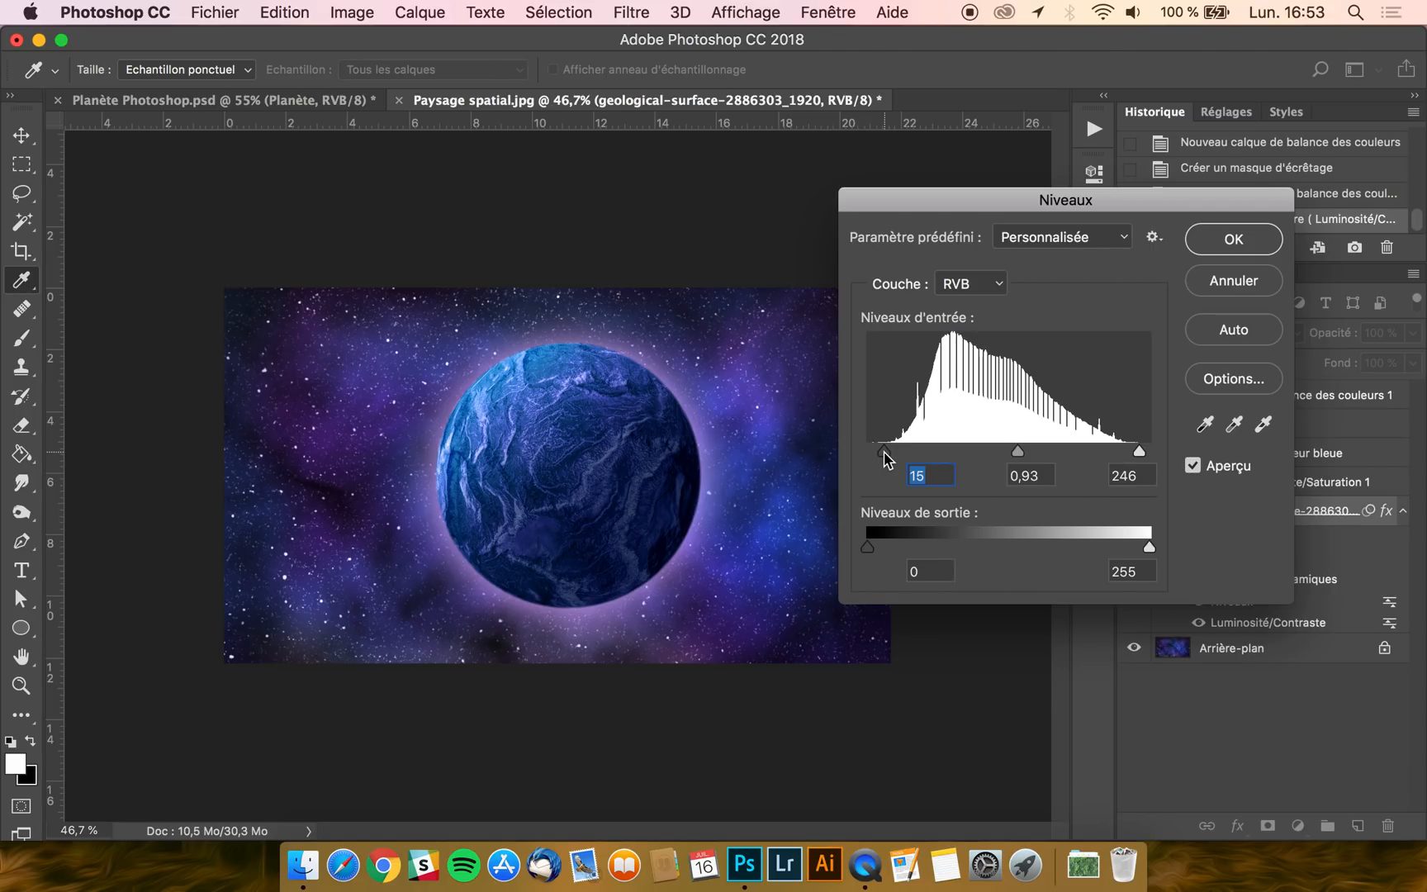
{"action": "left_click_drag", "start_coordinate": [884, 450], "coordinate": [893, 450]}
{"action": "left_click_drag", "start_coordinate": [1022, 451], "coordinate": [1012, 461]}
{"action": "left_click_drag", "start_coordinate": [1142, 453], "coordinate": [1136, 453]}
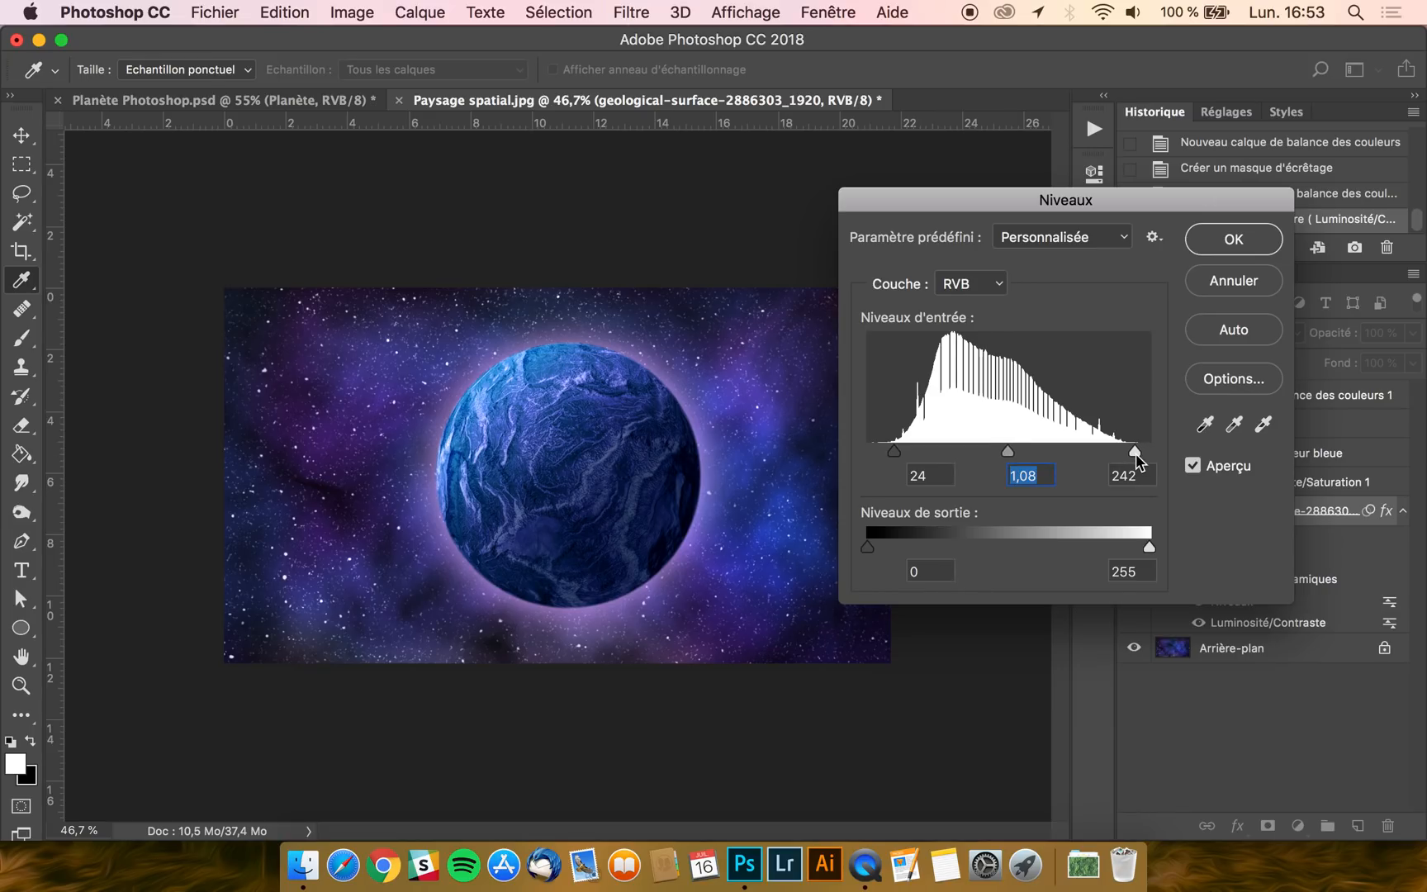
{"action": "left_click_drag", "start_coordinate": [1010, 453], "coordinate": [1018, 453]}
{"action": "left_click", "coordinate": [1234, 239]}
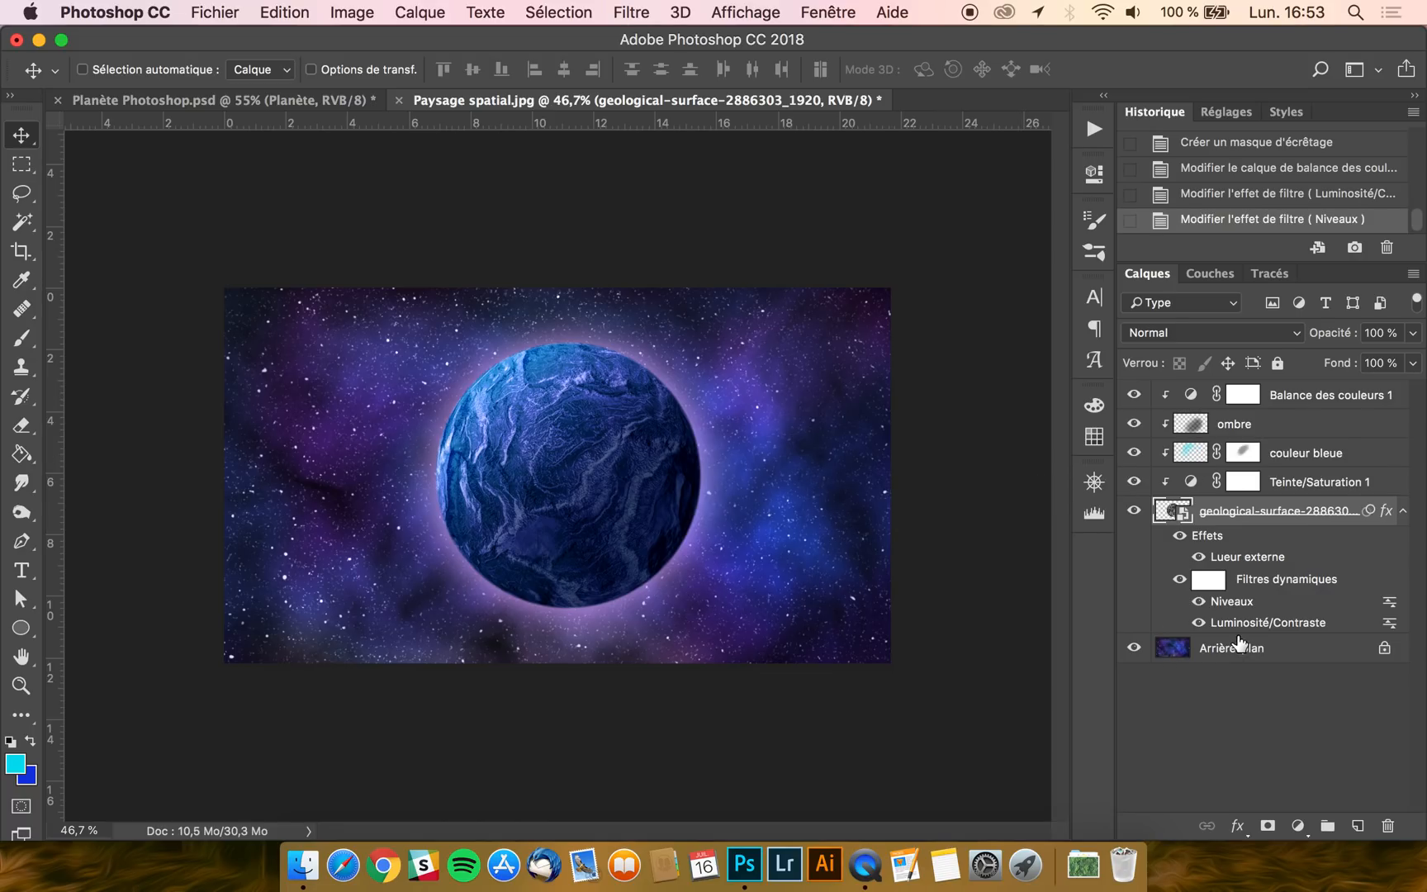
Add a new layer above the Color Balance adjustment and set its blend mode to Densité couleur - (Color Dodge)
{"action": "left_click", "coordinate": [1311, 396]}
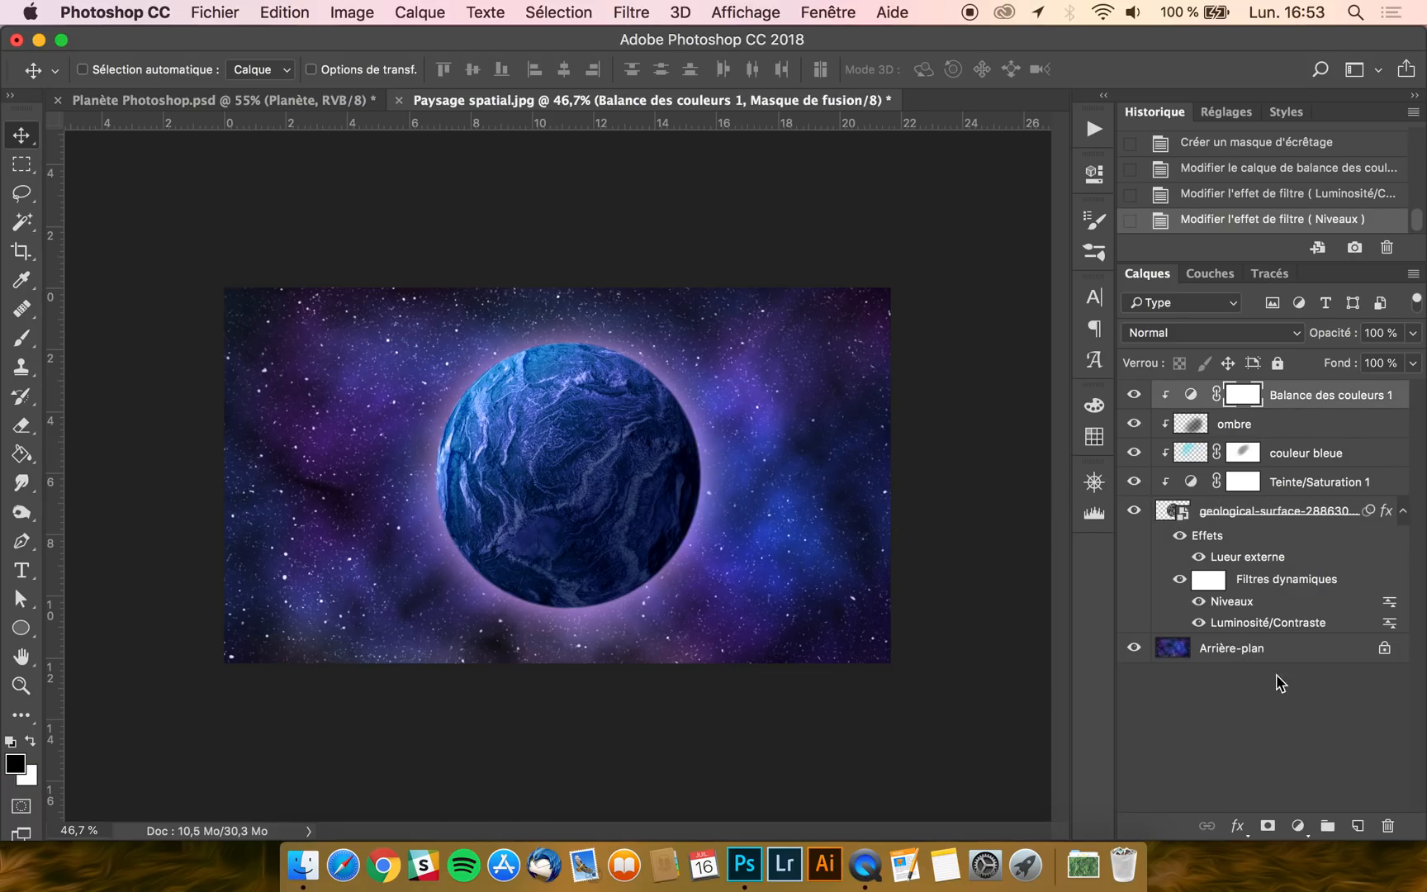
{"action": "left_click", "coordinate": [1358, 825]}
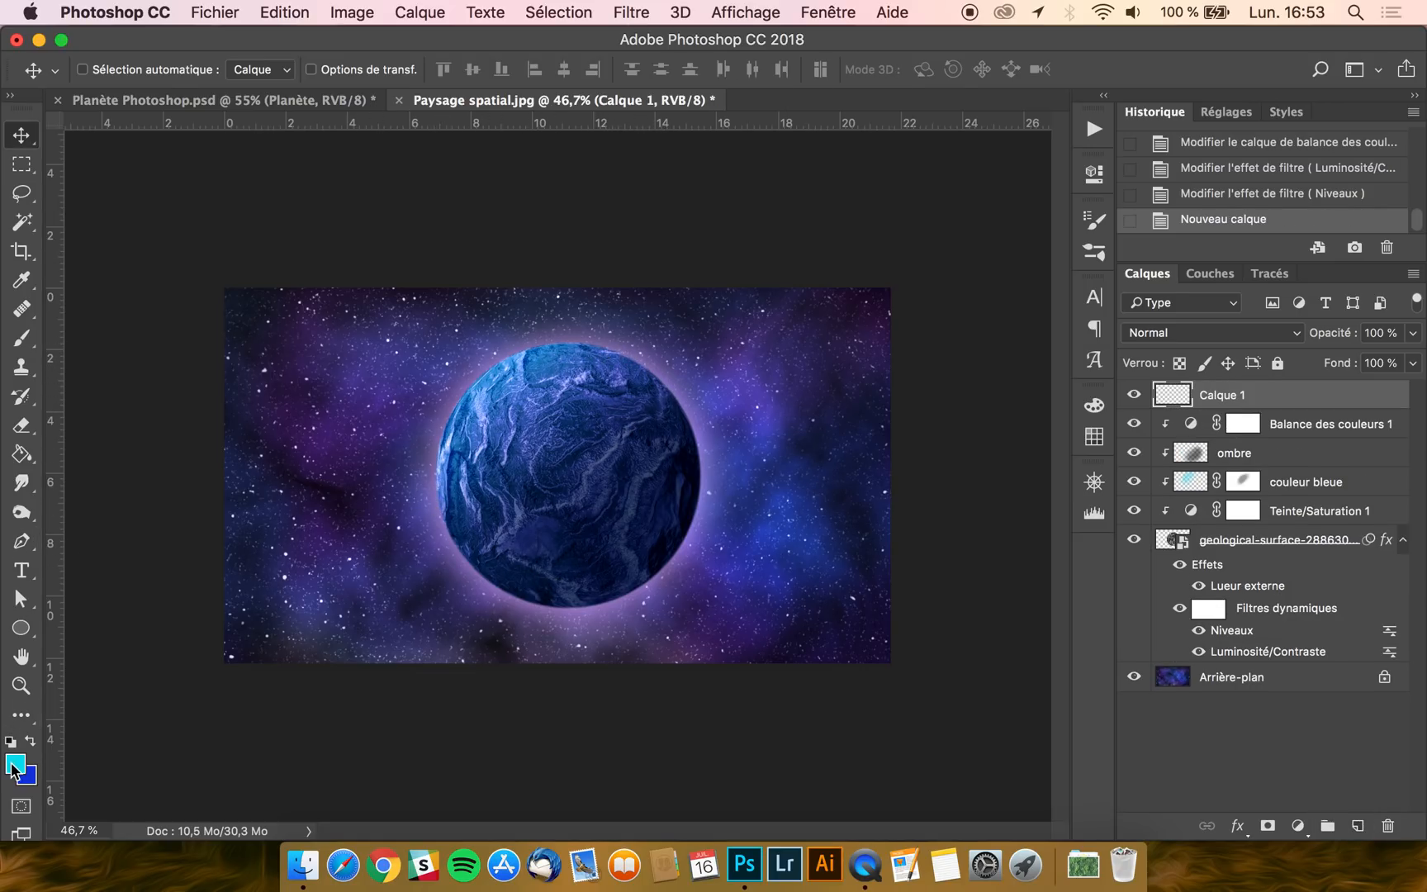
{"action": "left_click", "coordinate": [22, 340]}
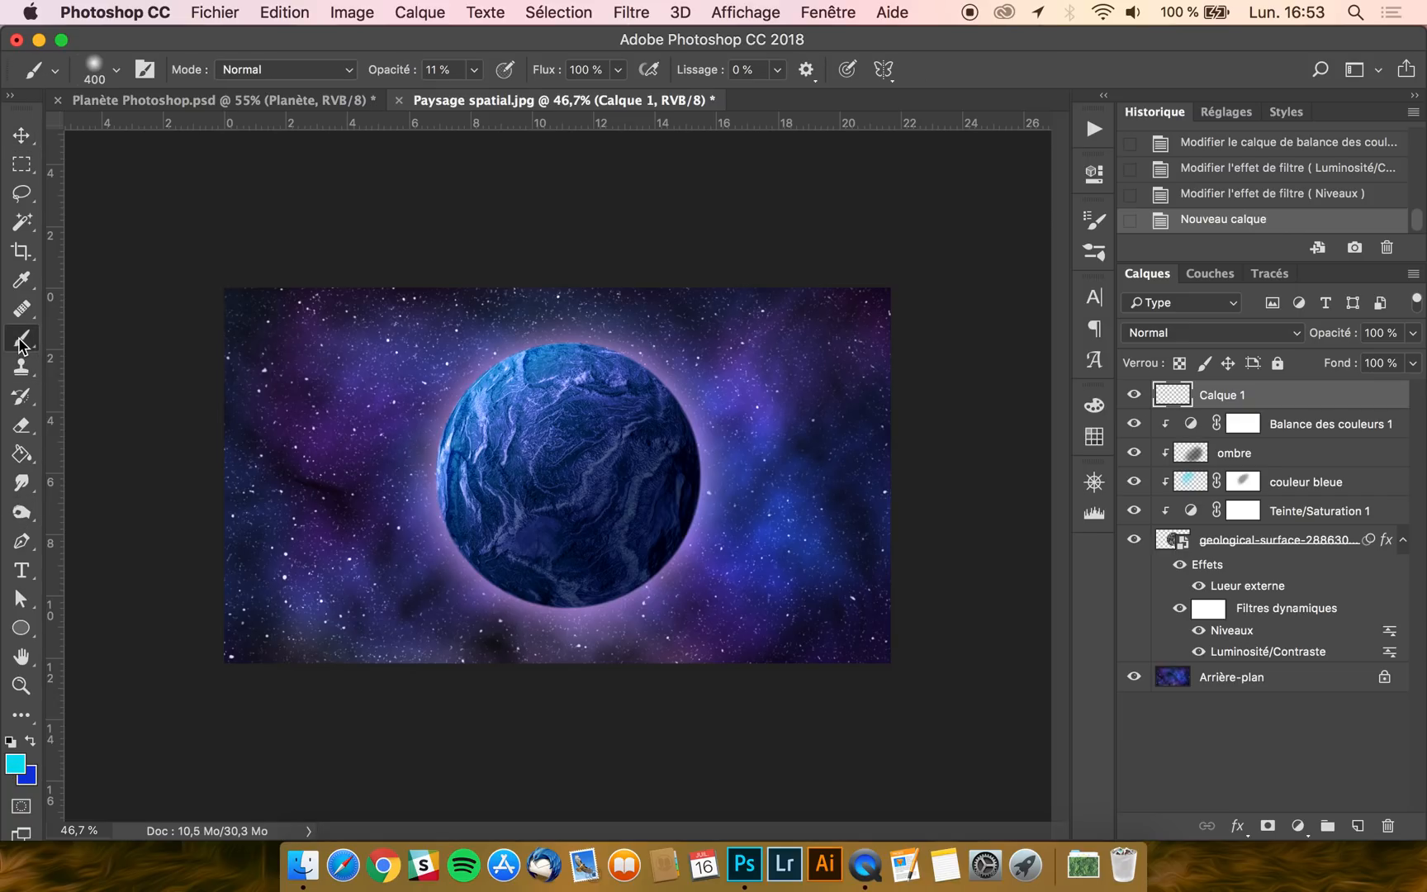
{"action": "left_click", "coordinate": [1210, 333]}
{"action": "left_click", "coordinate": [1199, 512]}
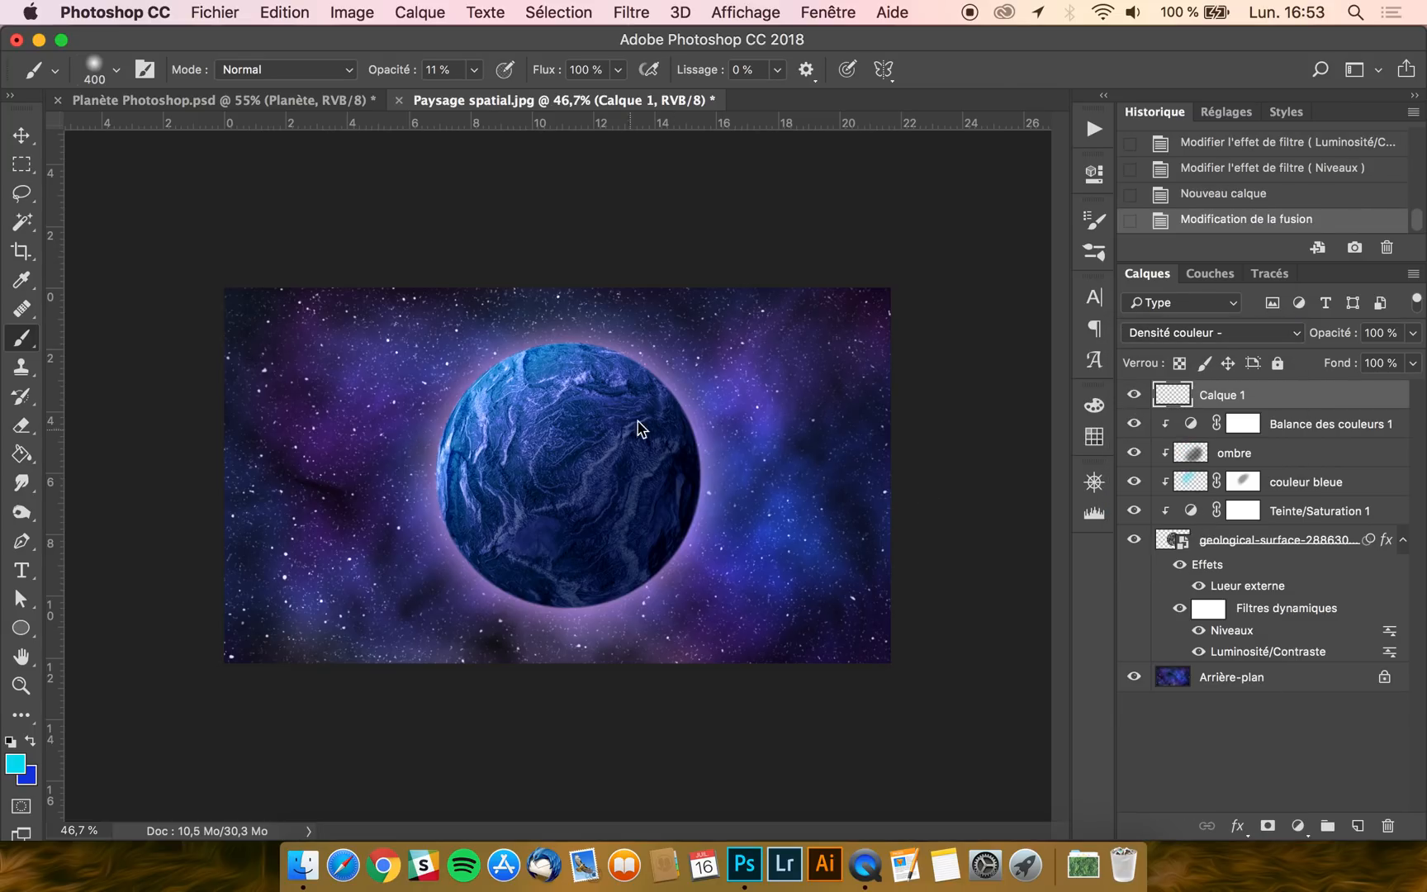
Paint a cyan glow around the planet's edge on the new layer with a soft 251 px brush at 8% opacity
{"action": "scroll", "coordinate": [605, 478], "scroll_direction": "up", "scroll_amount": 3}
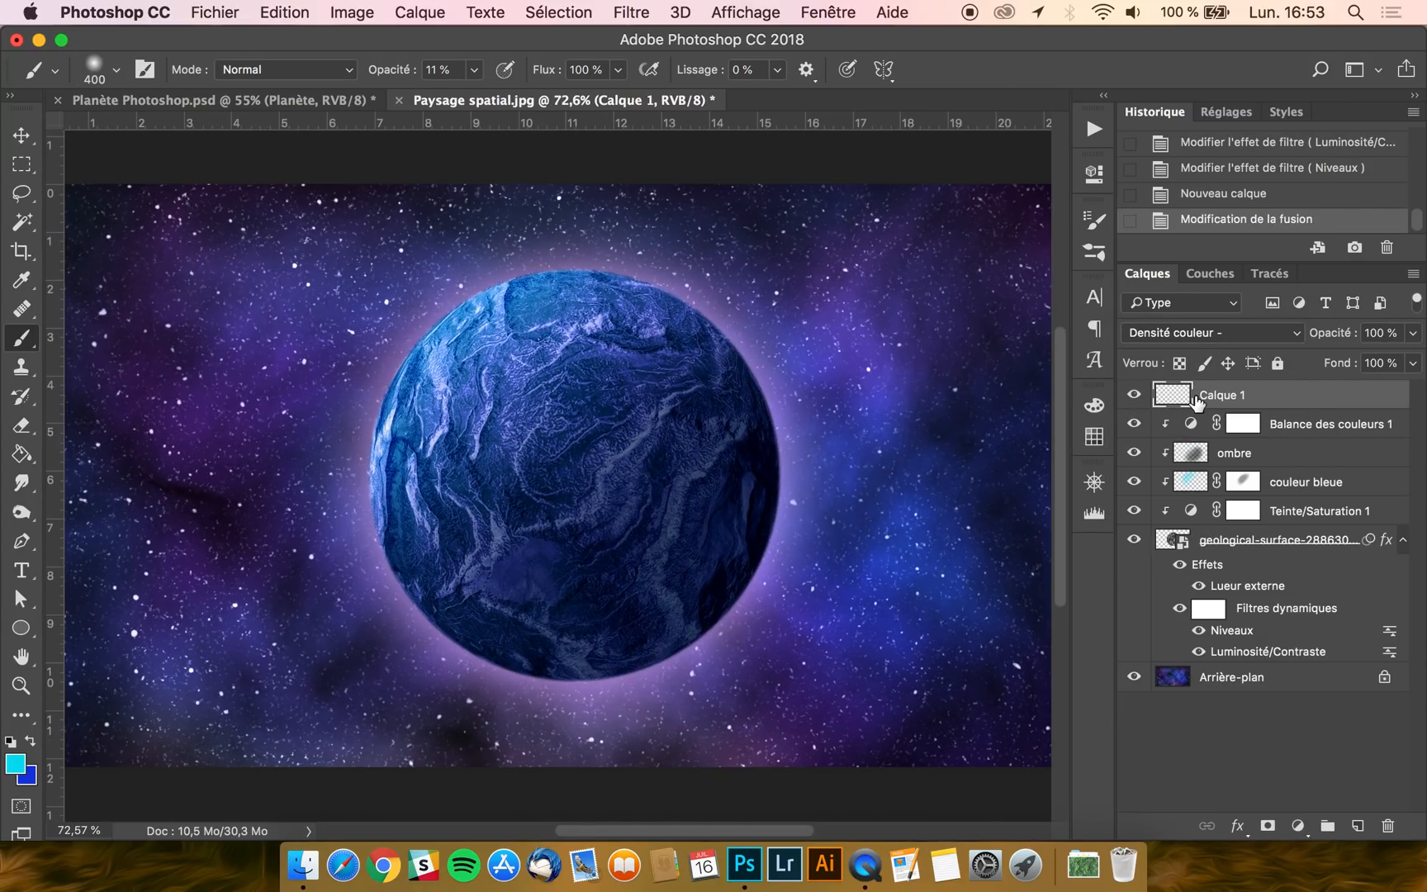
{"action": "scroll", "coordinate": [756, 355], "scroll_direction": "up", "scroll_amount": 2}
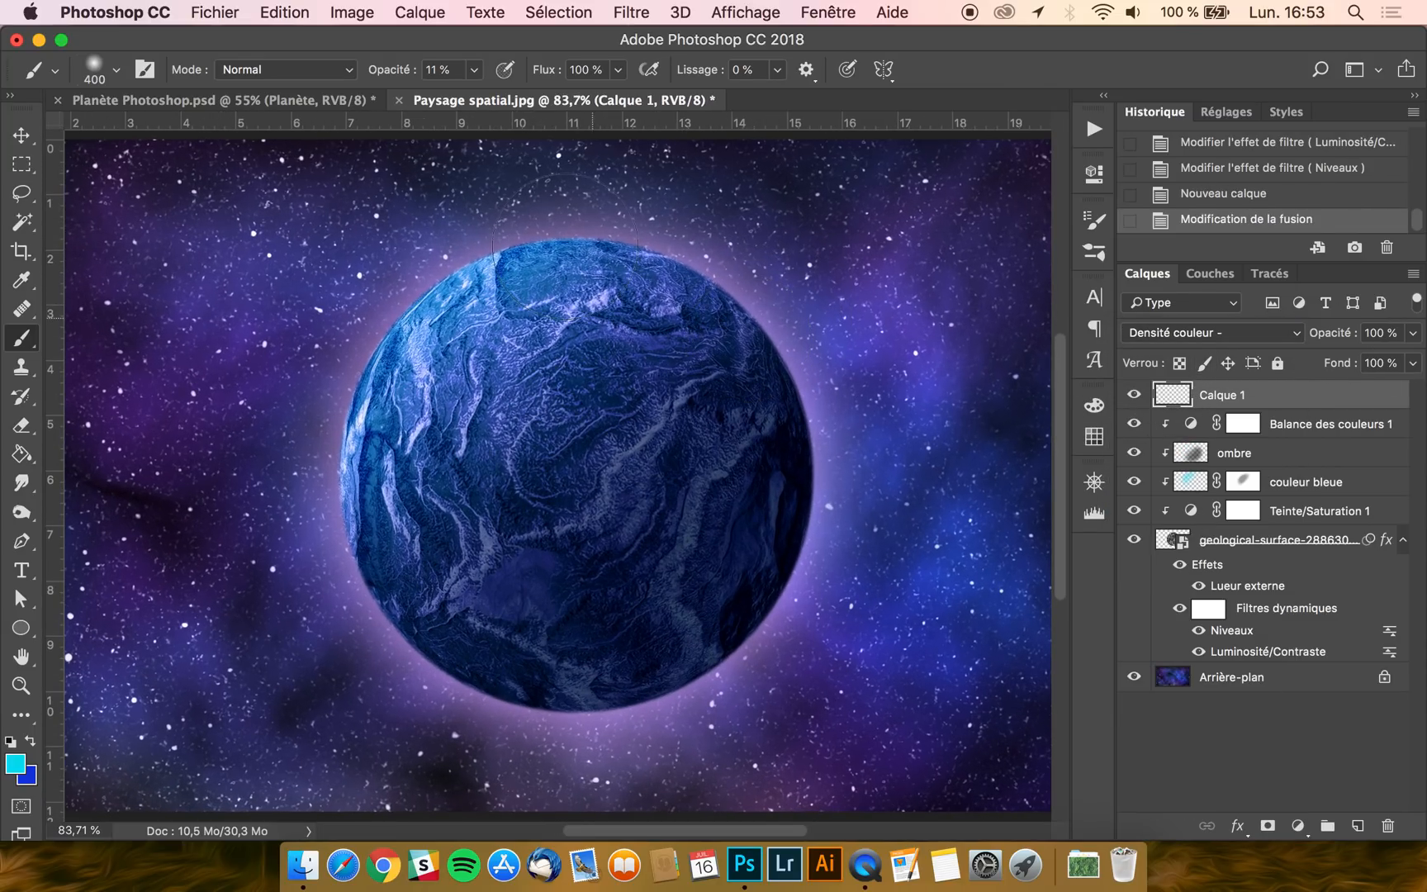
{"action": "left_click", "coordinate": [475, 71]}
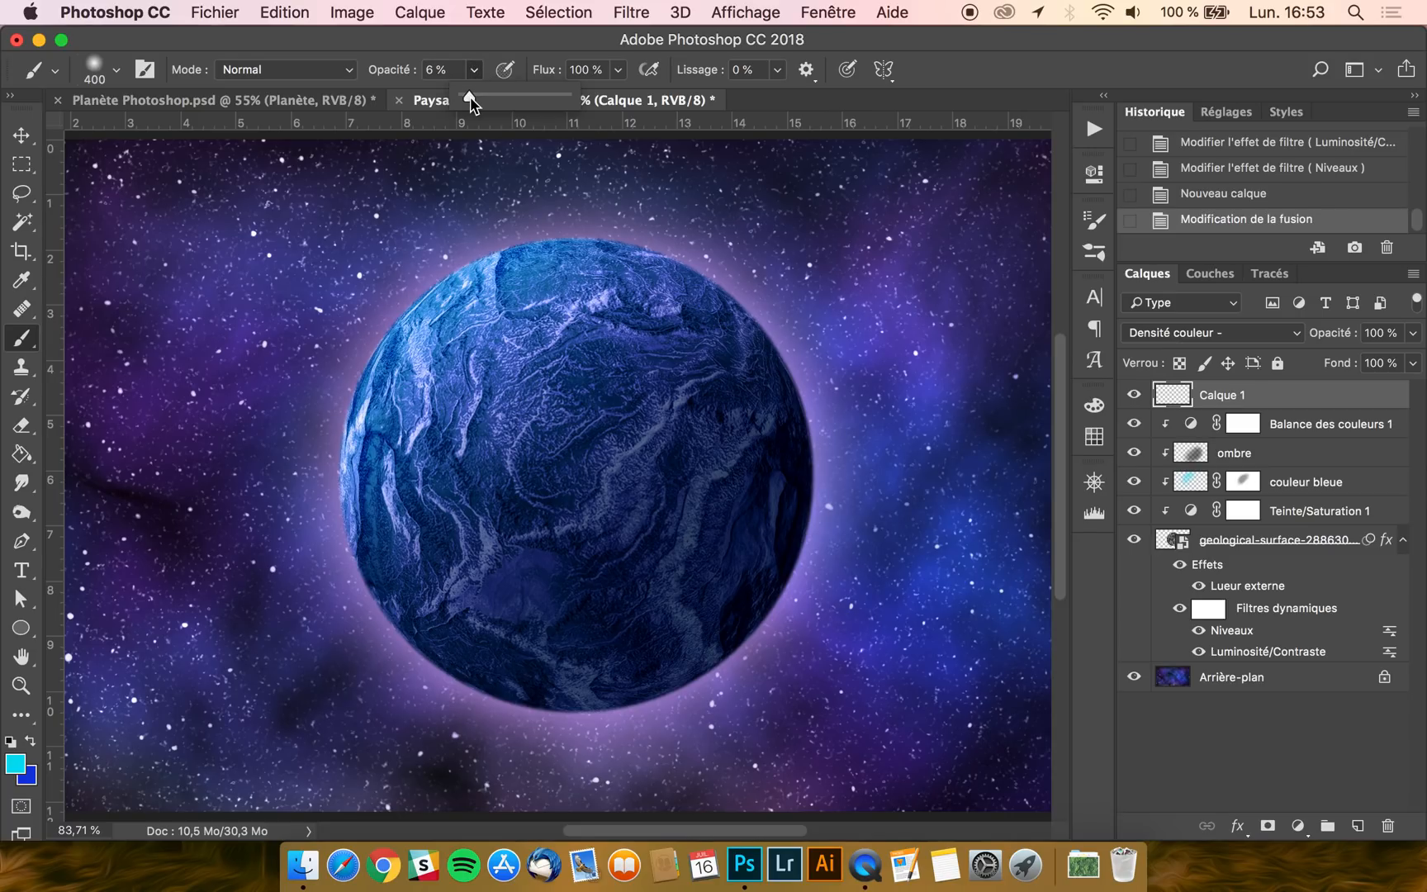
{"action": "left_click", "coordinate": [416, 59]}
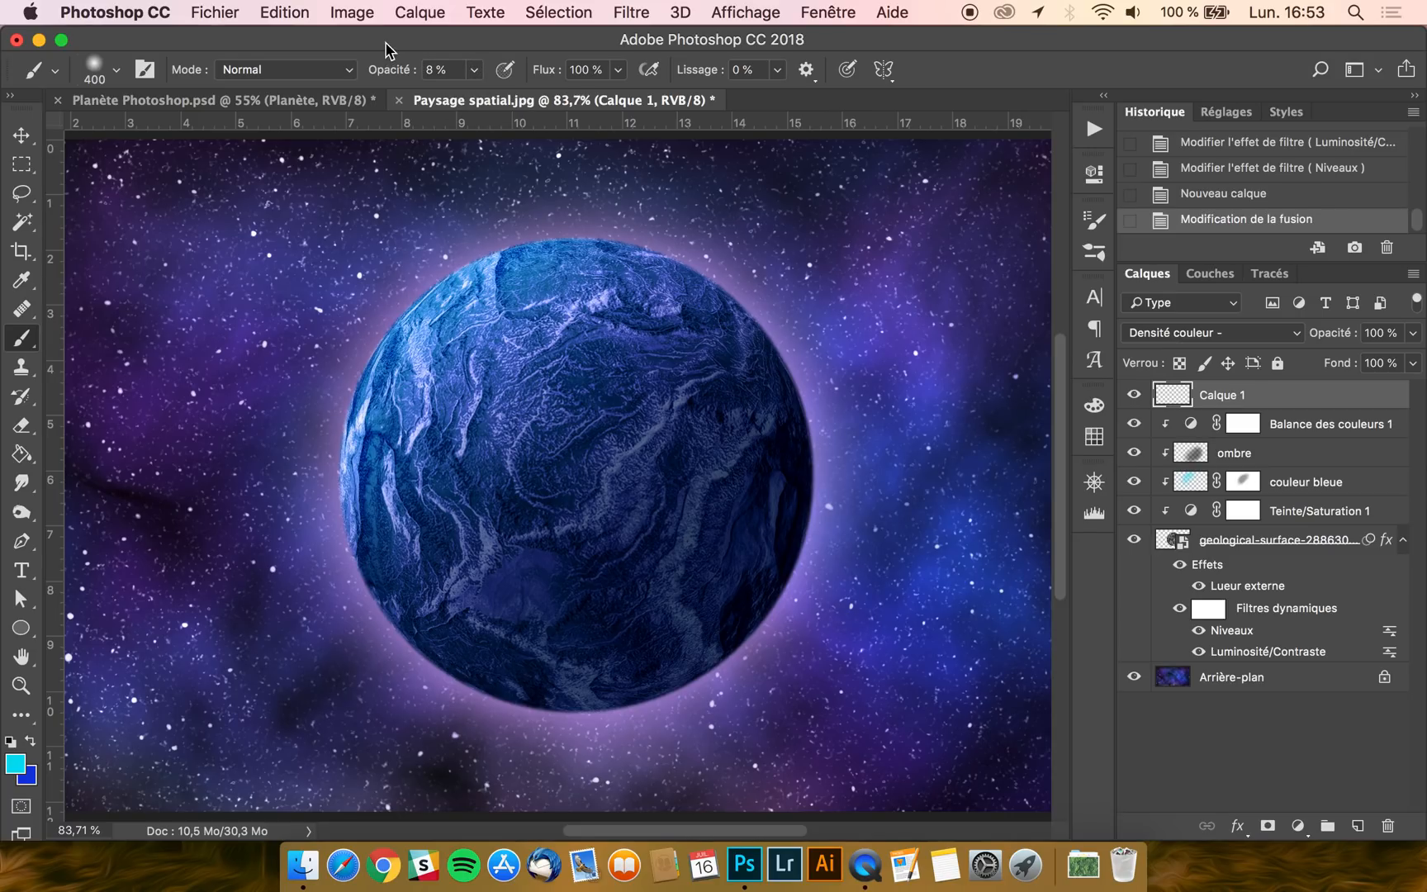
{"action": "left_click_drag", "start_coordinate": [572, 271], "coordinate": [519, 270], "text": "ctrl+alt"}
{"action": "left_click_drag", "start_coordinate": [385, 365], "coordinate": [358, 448]}
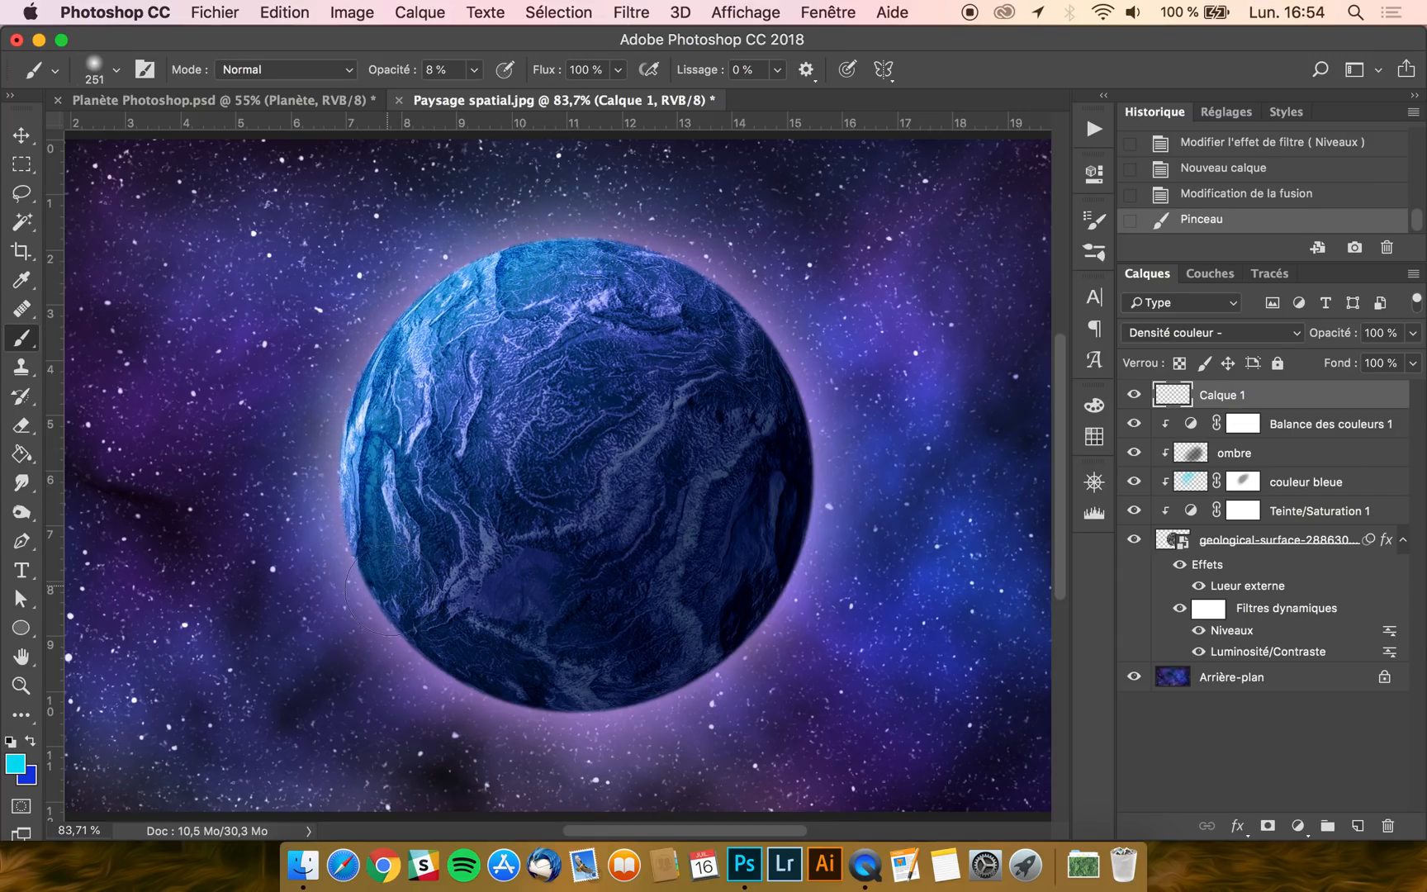
{"action": "left_click_drag", "start_coordinate": [463, 678], "coordinate": [469, 676]}
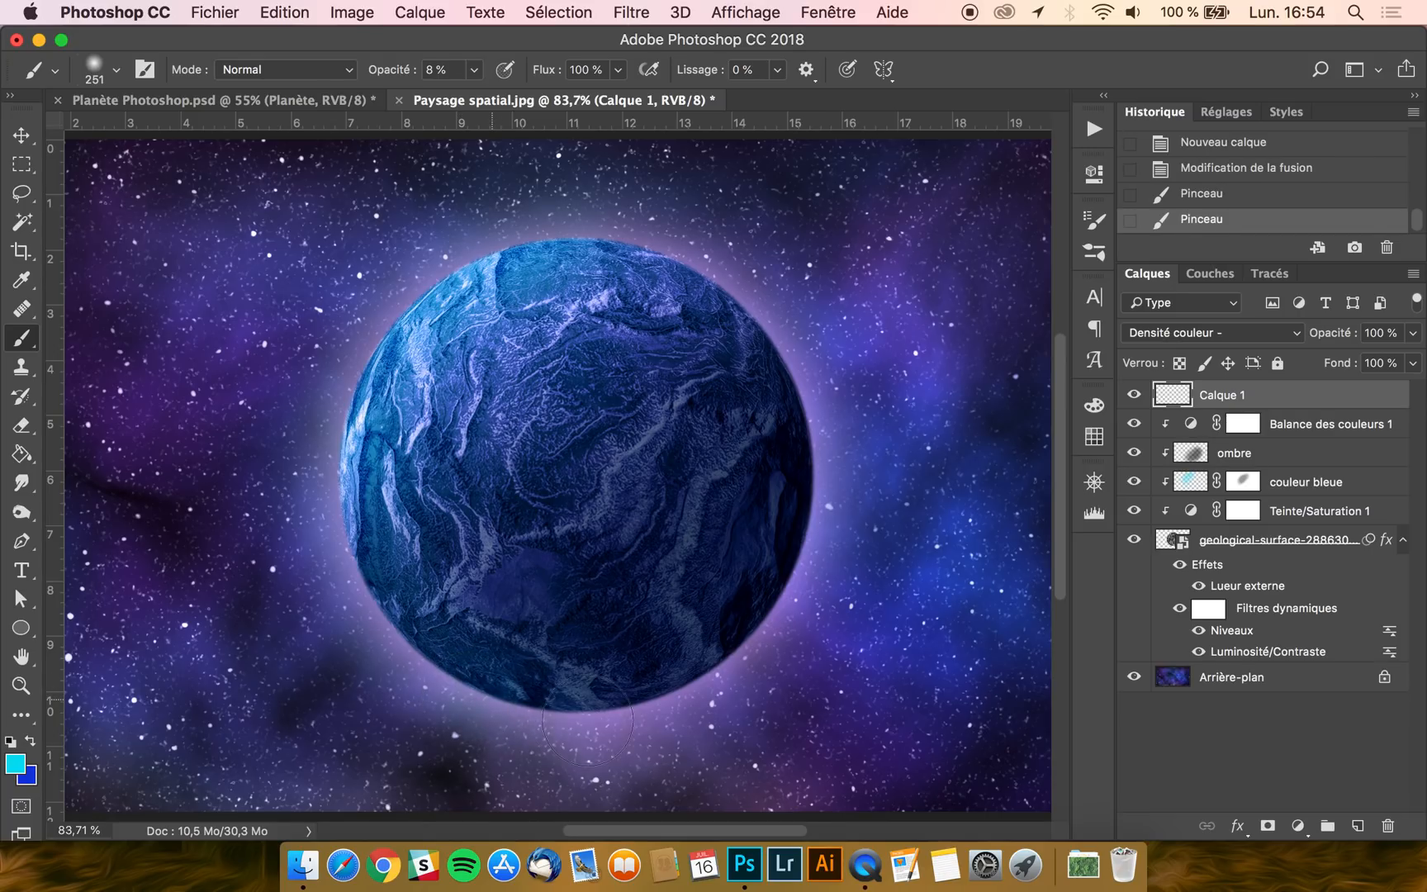
{"action": "left_click_drag", "start_coordinate": [809, 493], "coordinate": [809, 483]}
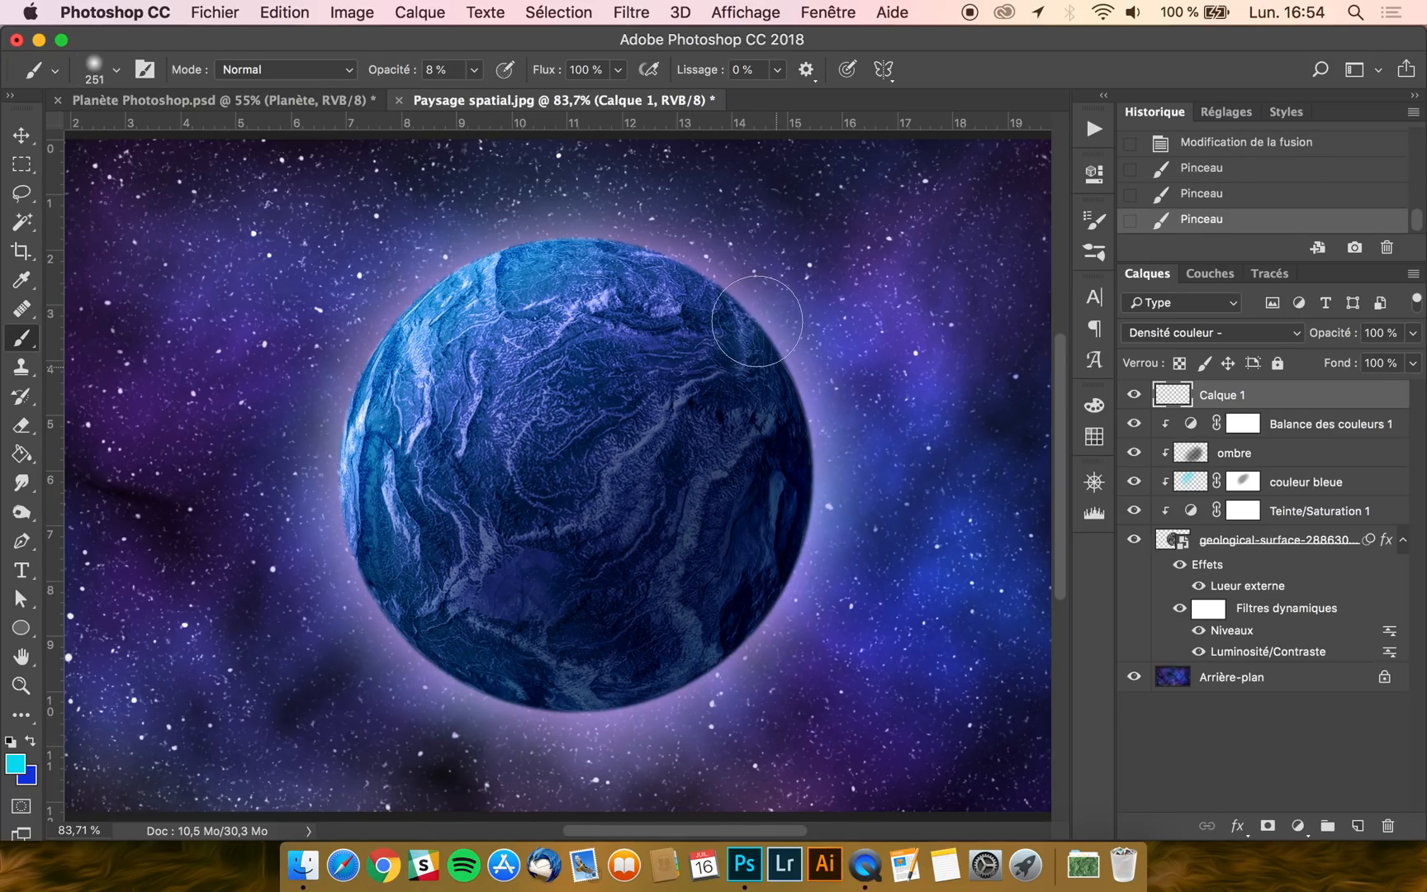
{"action": "left_click_drag", "start_coordinate": [474, 286], "coordinate": [455, 293]}
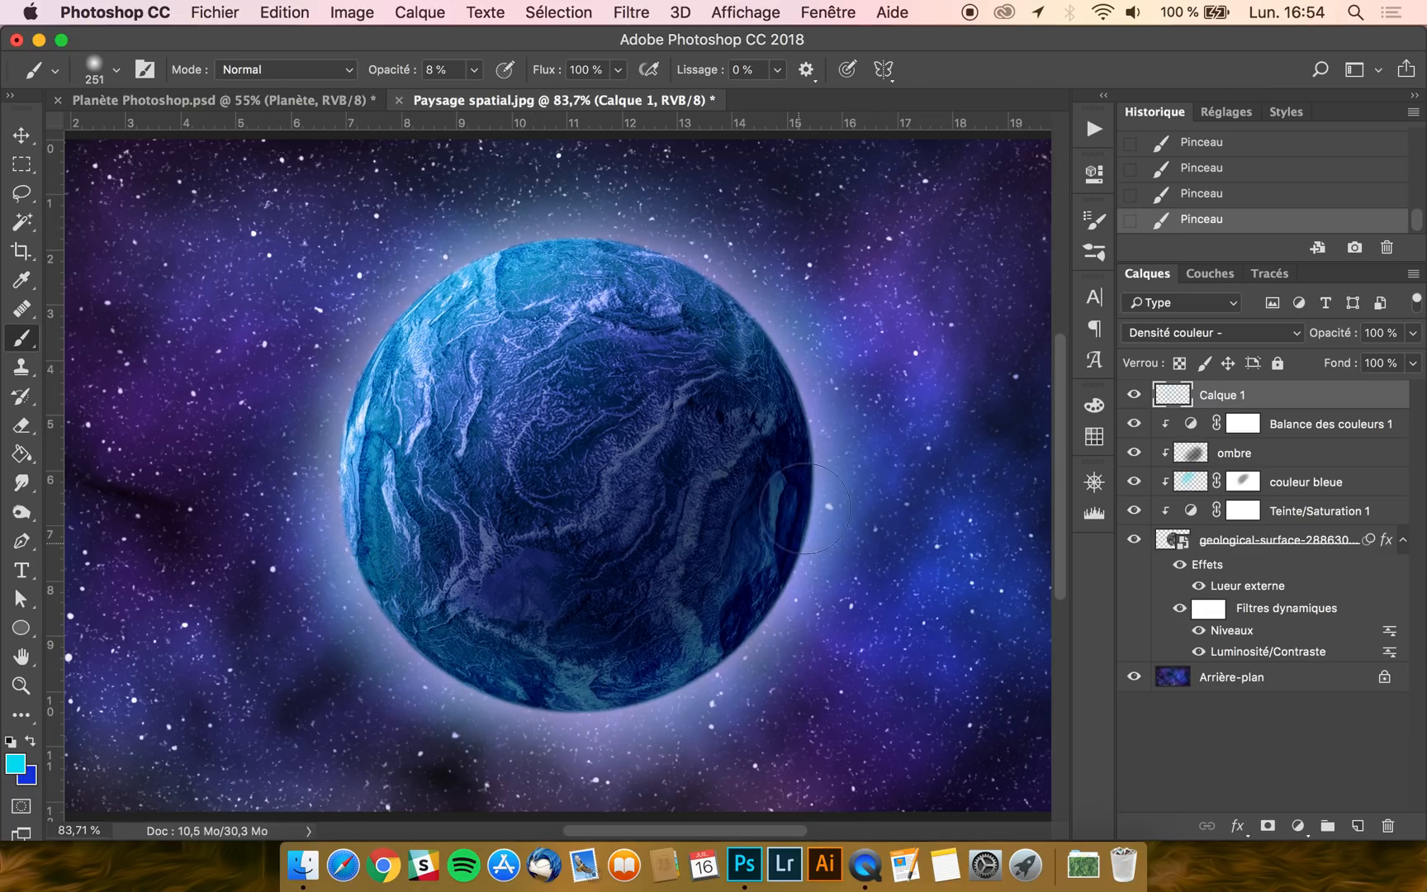
Compare the planet with the cyan glow layer hidden and shown
{"action": "scroll", "coordinate": [393, 644], "scroll_direction": "down", "scroll_amount": 5}
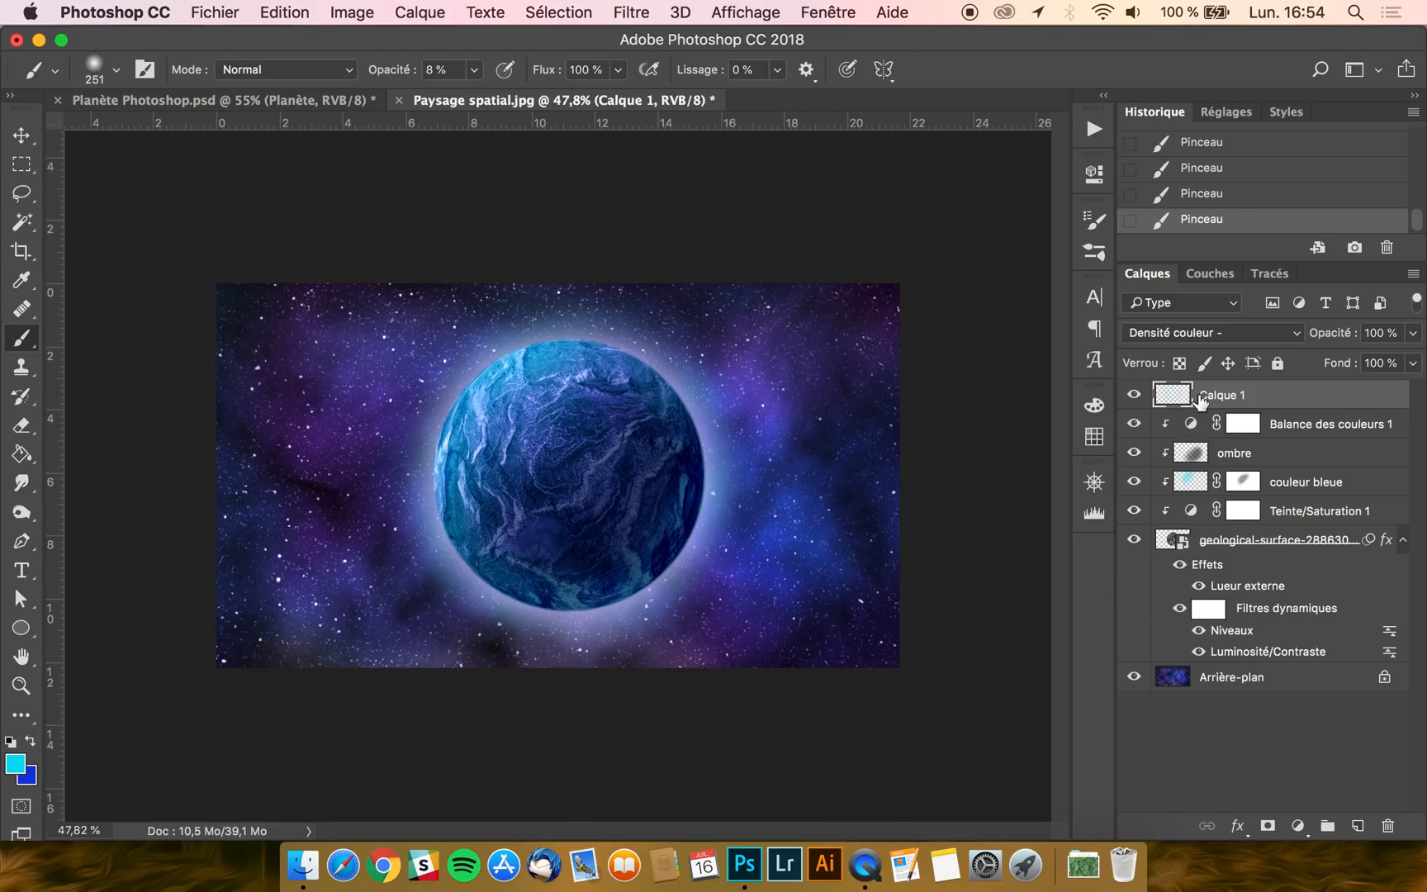
{"action": "left_click", "coordinate": [1134, 394]}
{"action": "left_click", "coordinate": [1133, 397]}
{"action": "scroll", "coordinate": [840, 382], "scroll_direction": "up", "scroll_amount": 5}
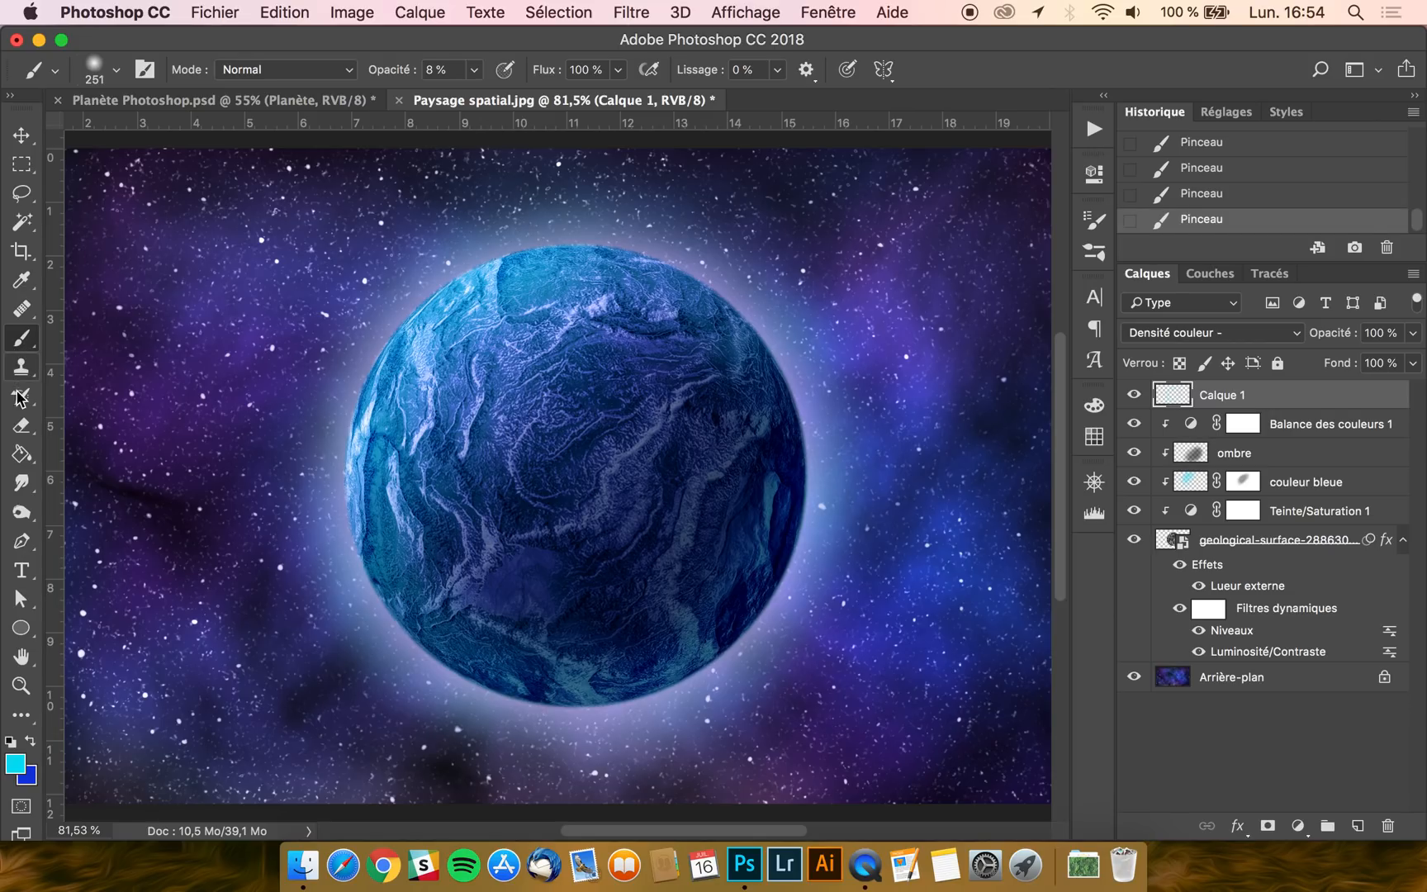
Erase the cyan glow from the middle of the planet with a soft 704 px eraser at 100% opacity
{"action": "left_click", "coordinate": [25, 431]}
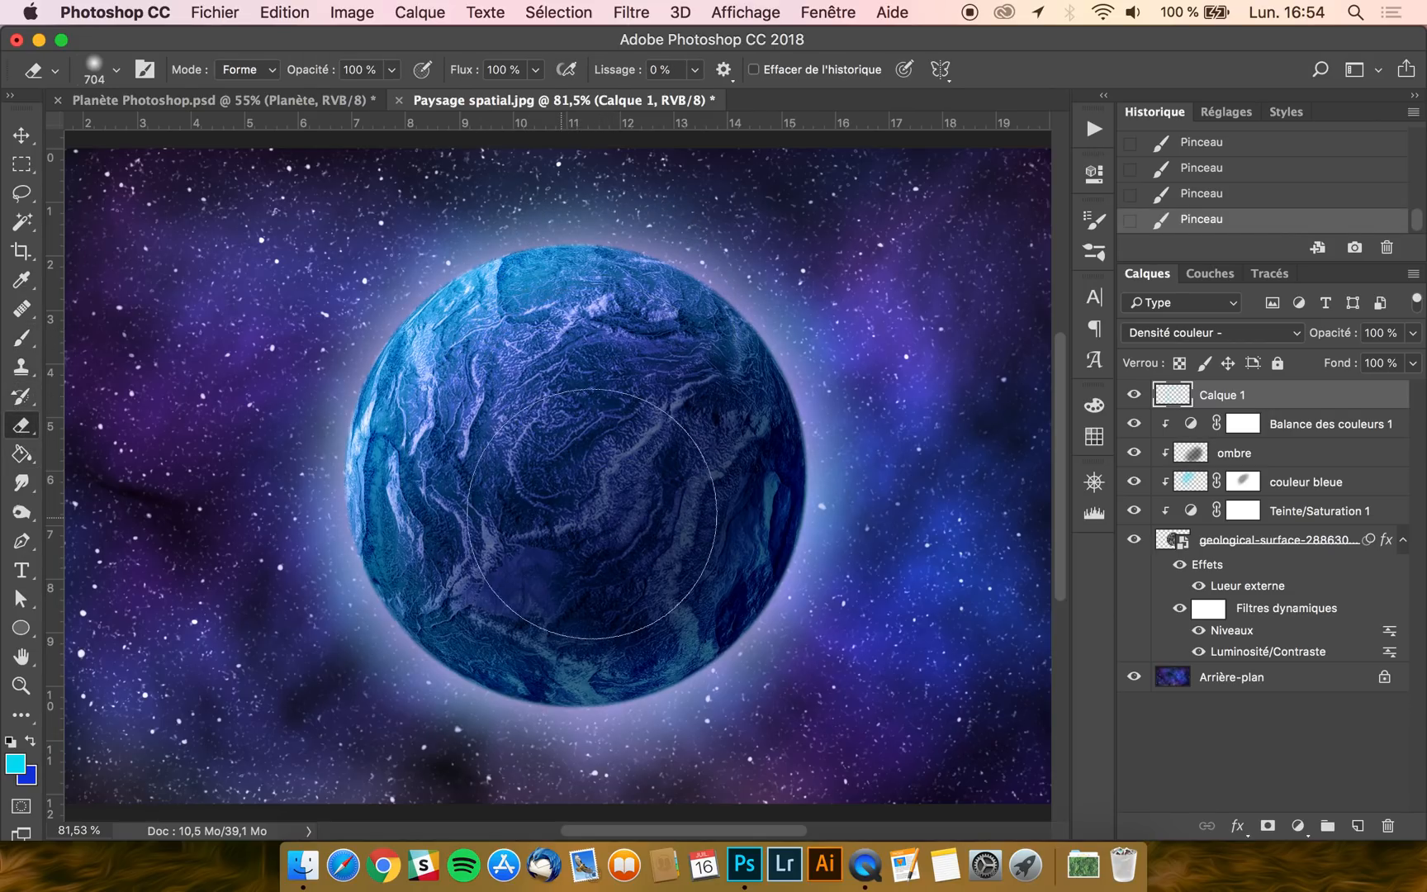
{"action": "left_click", "coordinate": [609, 394]}
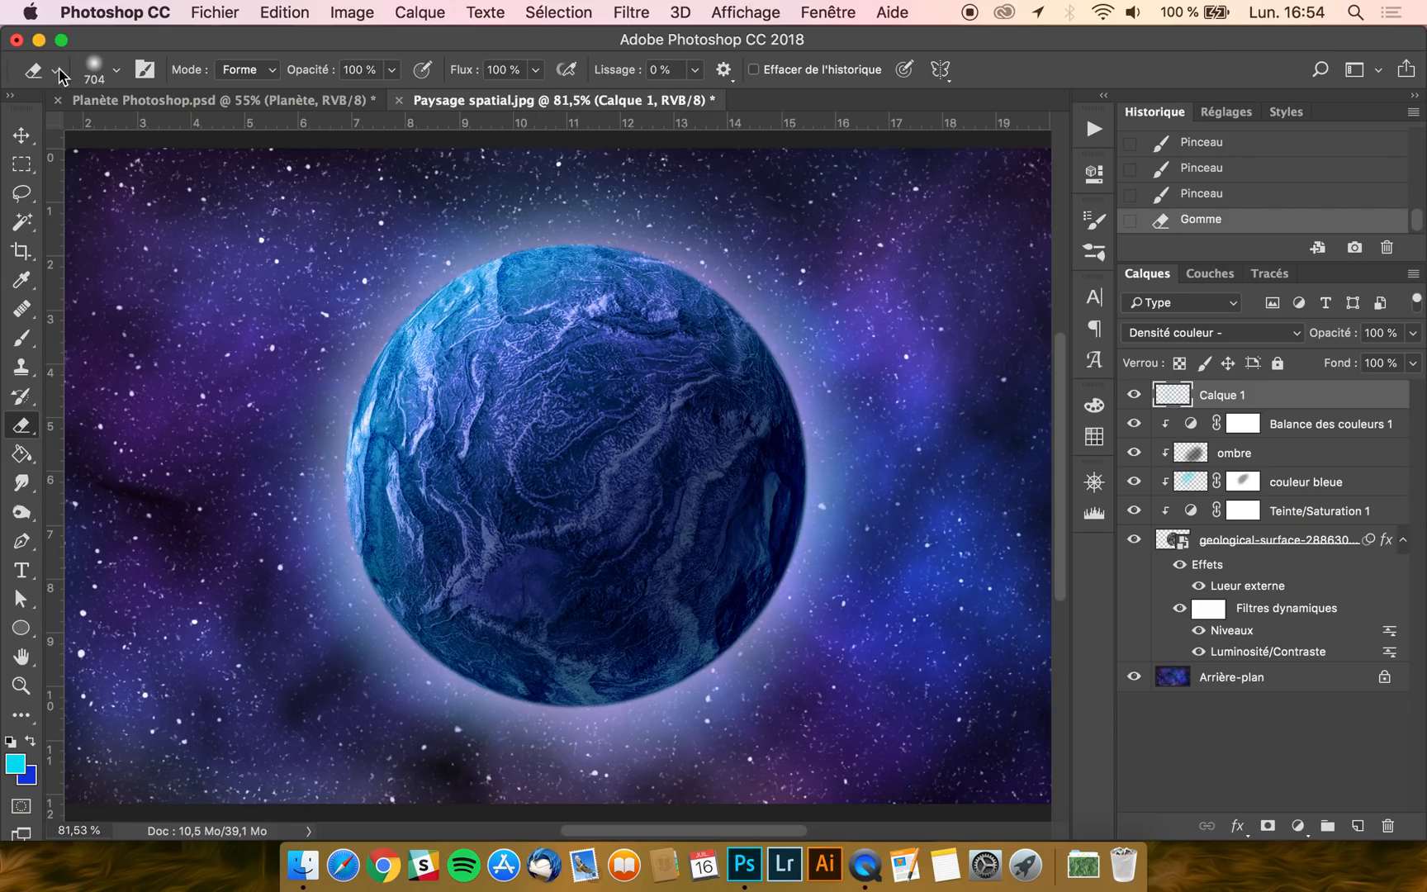
{"action": "left_click", "coordinate": [95, 71]}
{"action": "left_click", "coordinate": [233, 56]}
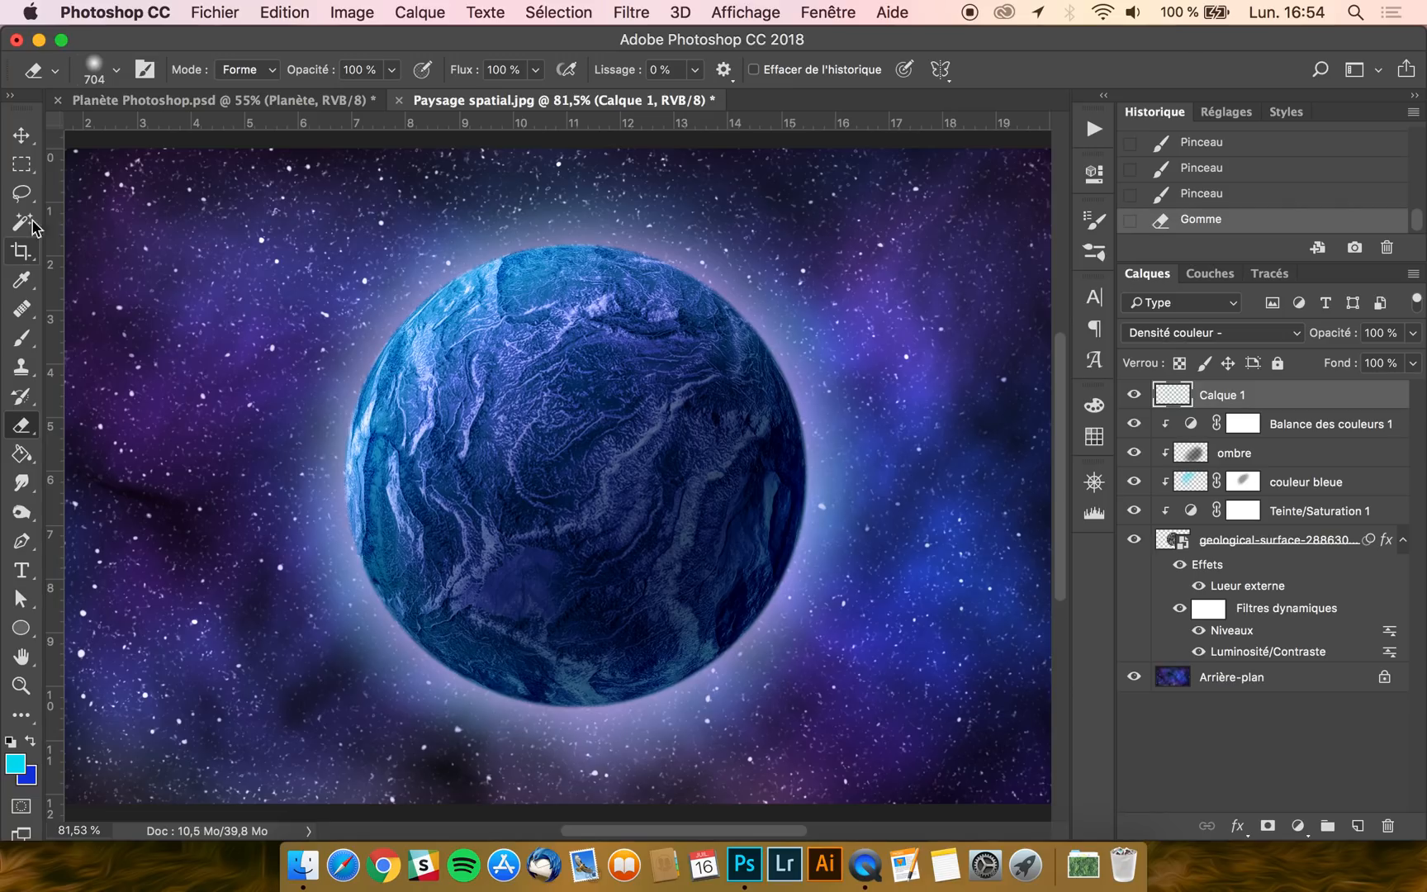
Add another new layer on top and set its blend mode to Densité couleur - (Color Dodge)
{"action": "left_click", "coordinate": [23, 134]}
{"action": "left_click", "coordinate": [1359, 824]}
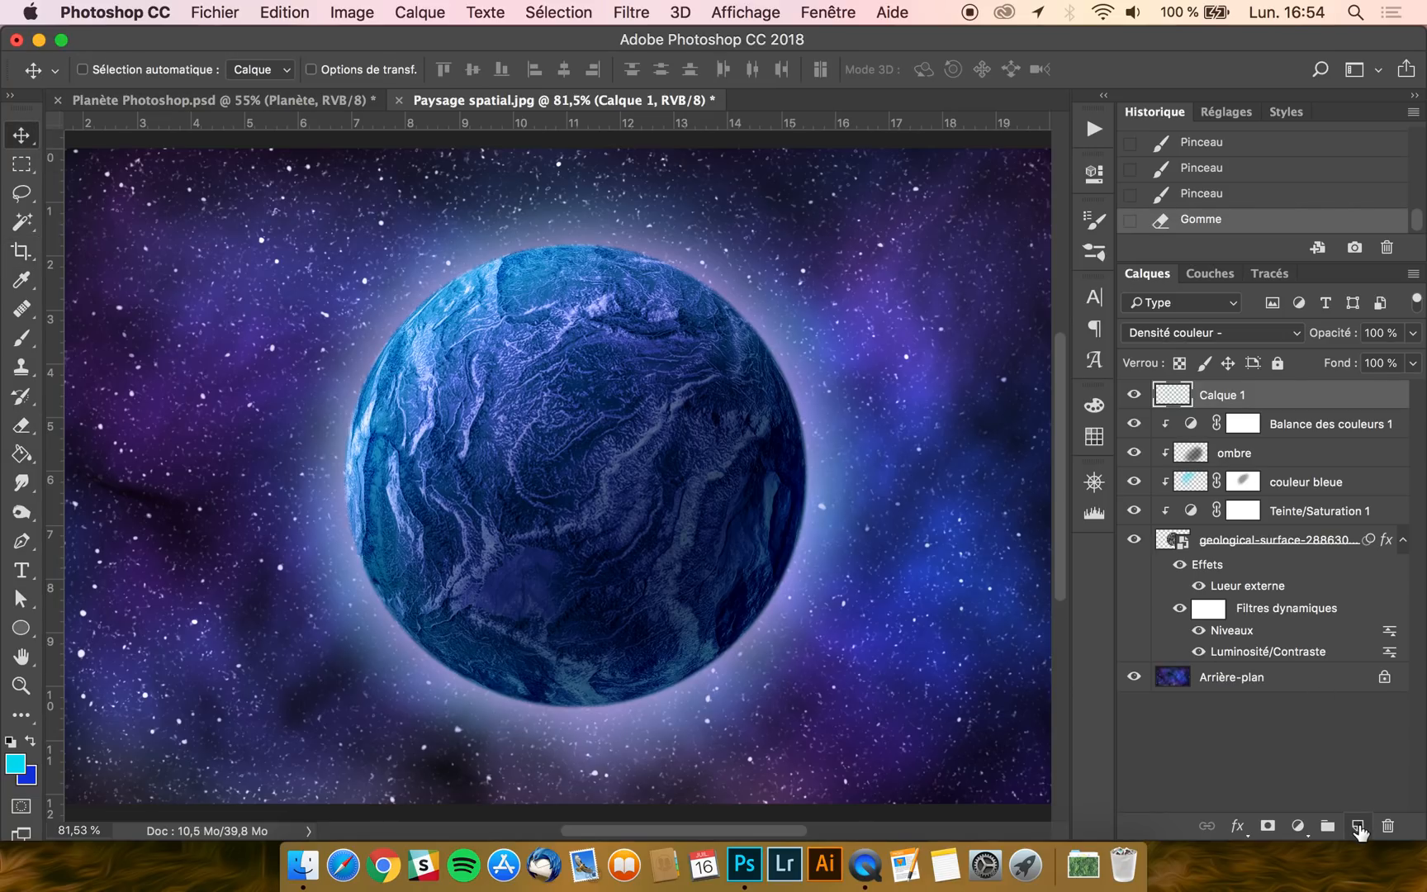
{"action": "left_click", "coordinate": [1195, 333]}
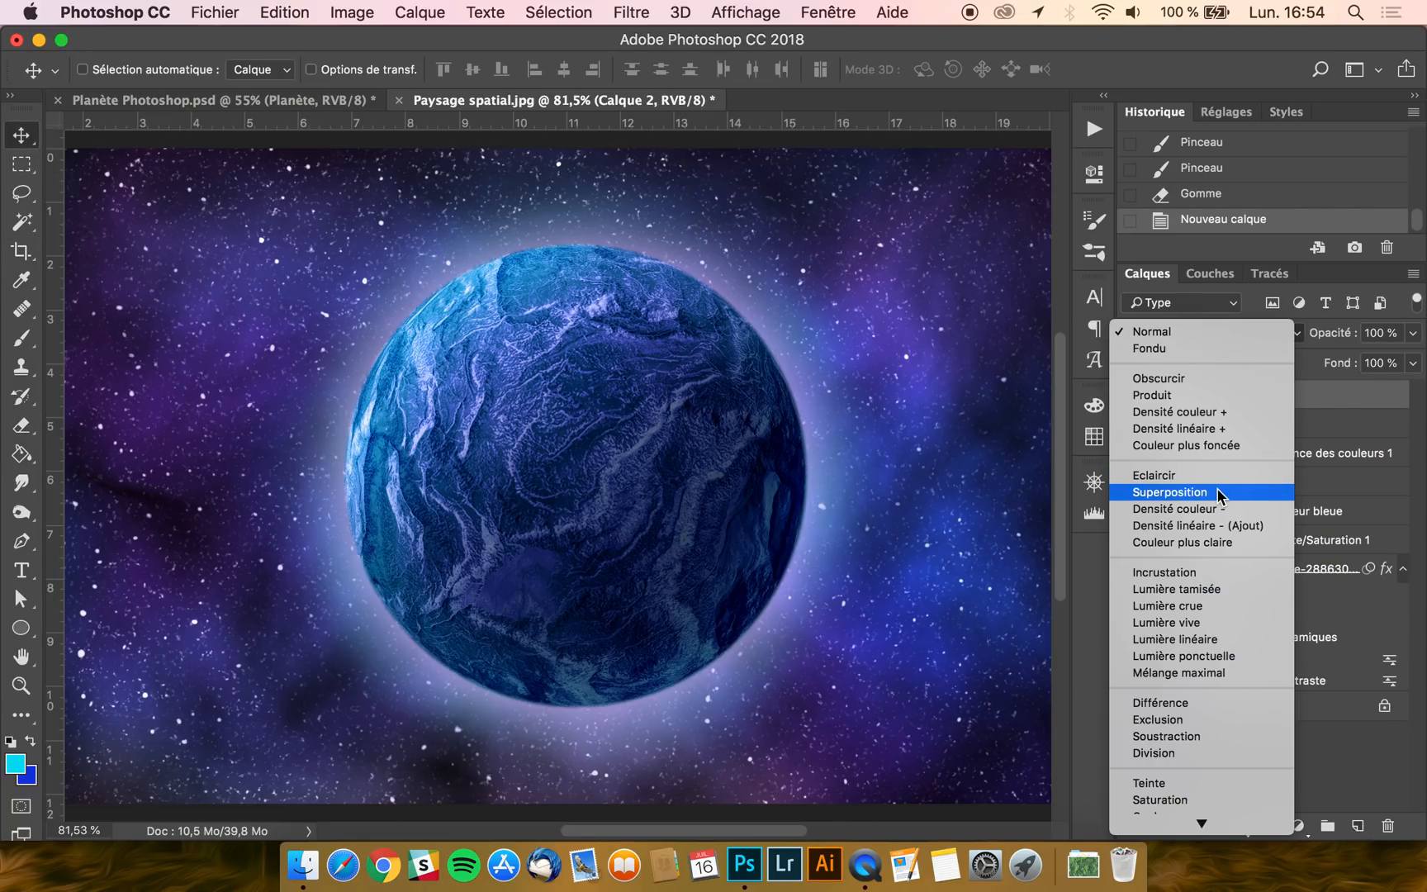
{"action": "left_click", "coordinate": [1194, 517]}
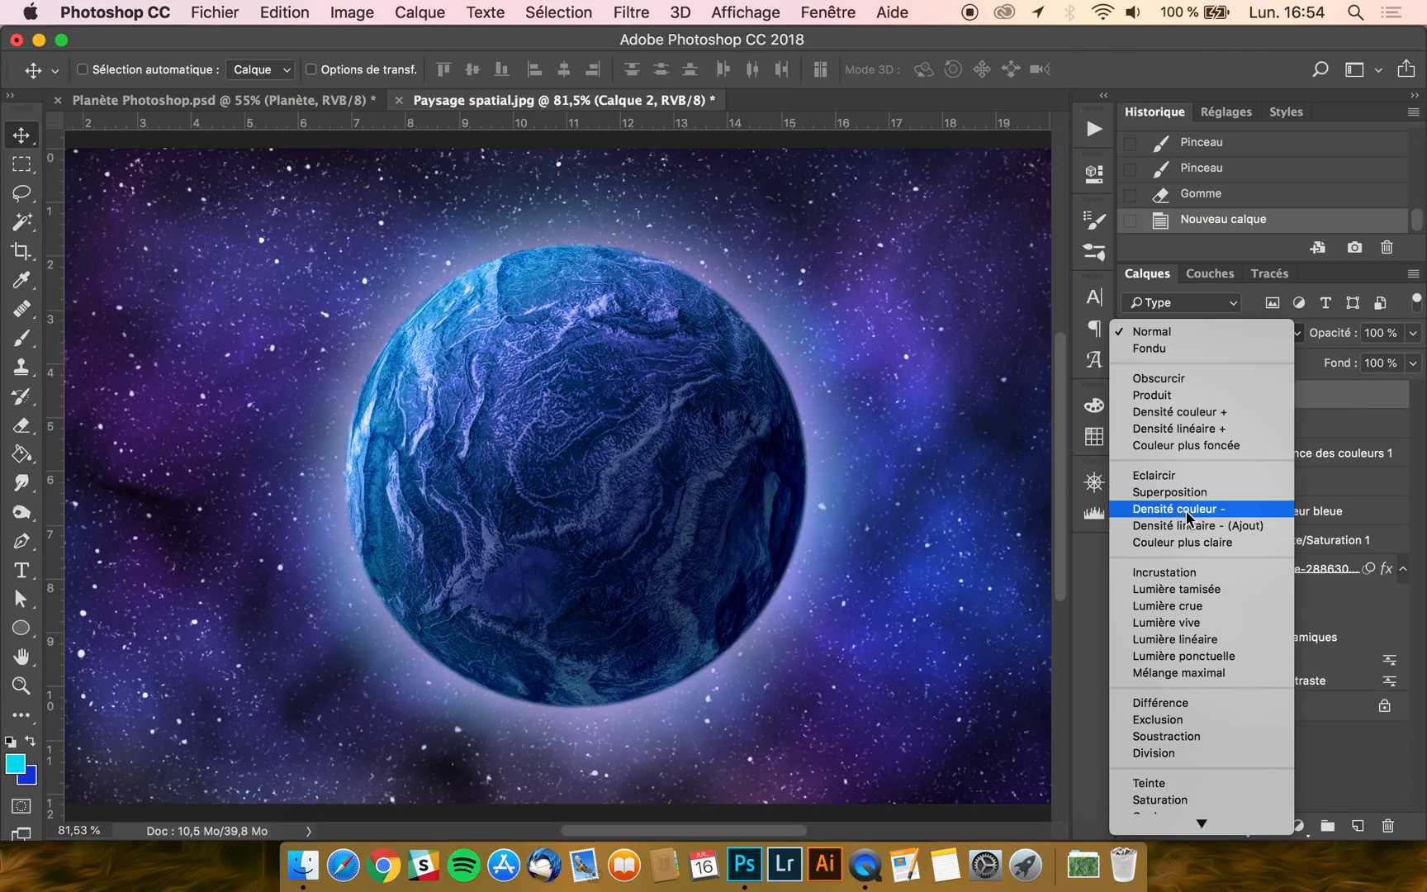
Paint white highlights along the planet's upper-left edge with a soft 119 px brush at 8% opacity
{"action": "left_click", "coordinate": [10, 743]}
{"action": "left_click", "coordinate": [30, 741]}
{"action": "left_click", "coordinate": [30, 347]}
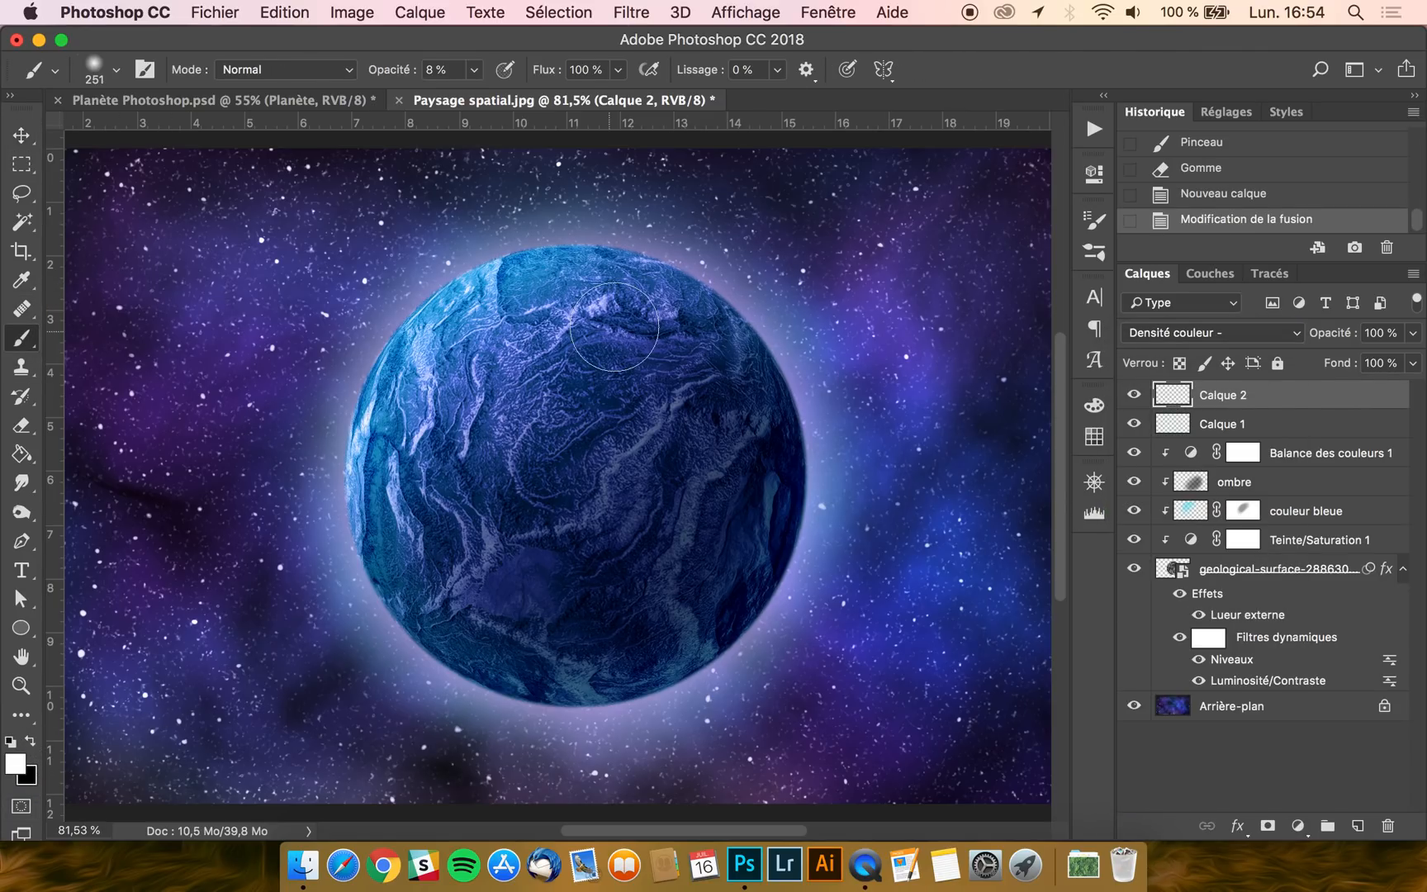
{"action": "left_click_drag", "start_coordinate": [562, 282], "coordinate": [495, 287]}
{"action": "mouse_move", "coordinate": [411, 317]}
{"action": "left_mouse_down"}
{"action": "mouse_move", "coordinate": [364, 366]}
{"action": "mouse_move", "coordinate": [345, 454]}
{"action": "mouse_move", "coordinate": [353, 546]}
{"action": "mouse_move", "coordinate": [407, 636]}
{"action": "mouse_move", "coordinate": [464, 688]}
{"action": "mouse_move", "coordinate": [551, 713]}
{"action": "mouse_move", "coordinate": [660, 691]}
{"action": "mouse_move", "coordinate": [722, 647]}
{"action": "mouse_move", "coordinate": [803, 516]}
{"action": "mouse_move", "coordinate": [804, 424]}
{"action": "mouse_move", "coordinate": [767, 336]}
{"action": "mouse_move", "coordinate": [696, 279]}
{"action": "mouse_move", "coordinate": [600, 250]}
{"action": "mouse_move", "coordinate": [543, 249]}
{"action": "mouse_move", "coordinate": [431, 299]}
{"action": "left_mouse_up"}
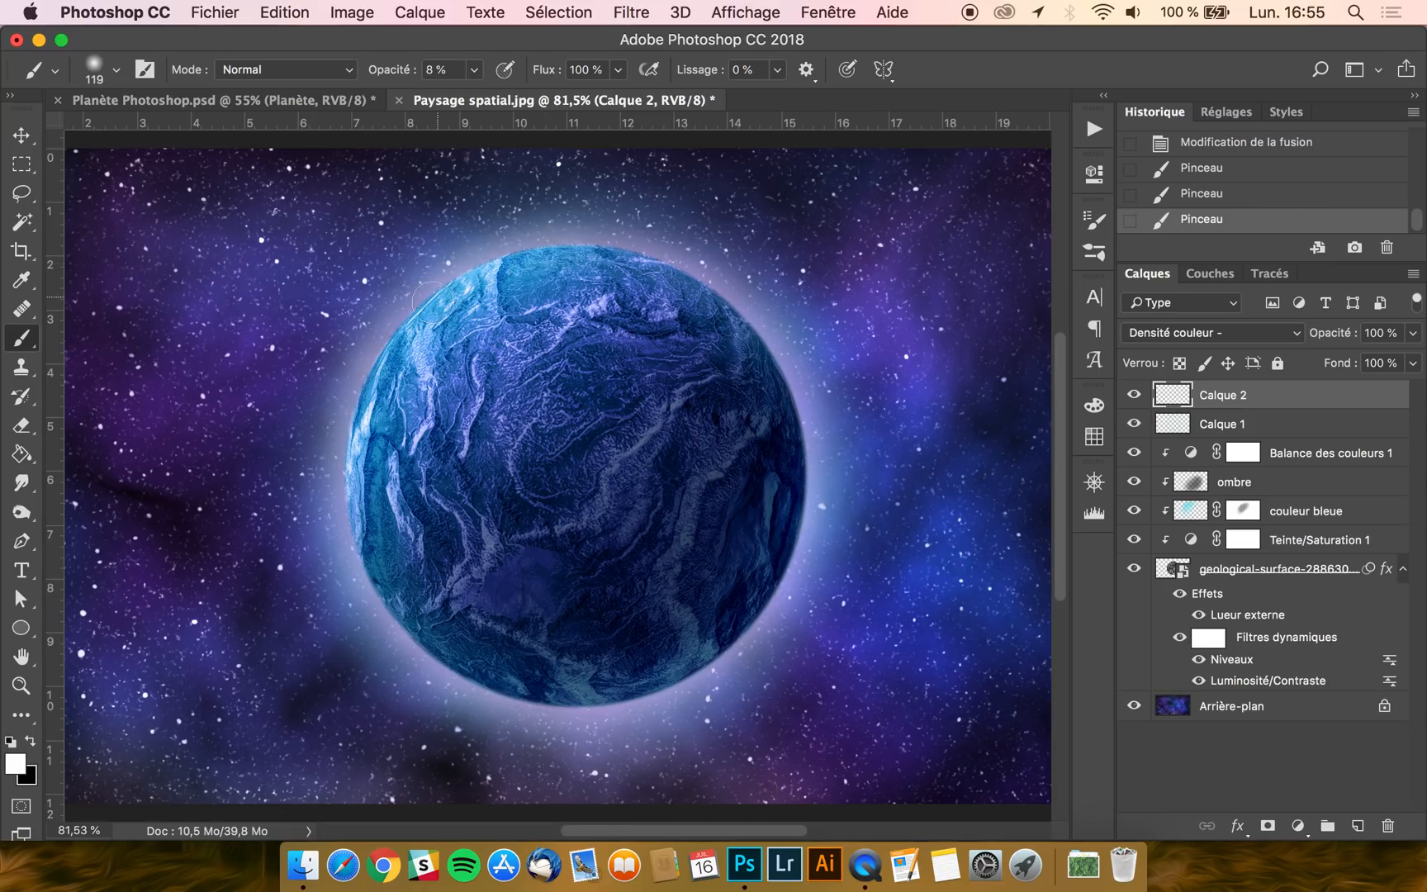
{"action": "mouse_move", "coordinate": [374, 388]}
{"action": "left_mouse_down"}
{"action": "mouse_move", "coordinate": [357, 534]}
{"action": "mouse_move", "coordinate": [414, 641]}
{"action": "mouse_move", "coordinate": [450, 668]}
{"action": "mouse_move", "coordinate": [578, 702]}
{"action": "mouse_move", "coordinate": [671, 684]}
{"action": "mouse_move", "coordinate": [770, 604]}
{"action": "mouse_move", "coordinate": [811, 435]}
{"action": "mouse_move", "coordinate": [795, 371]}
{"action": "mouse_move", "coordinate": [763, 332]}
{"action": "mouse_move", "coordinate": [672, 265]}
{"action": "mouse_move", "coordinate": [609, 248]}
{"action": "mouse_move", "coordinate": [449, 282]}
{"action": "left_mouse_up"}
Reduce the white highlight layer's opacity to 74%
{"action": "scroll", "coordinate": [255, 472], "scroll_direction": "down", "scroll_amount": 5}
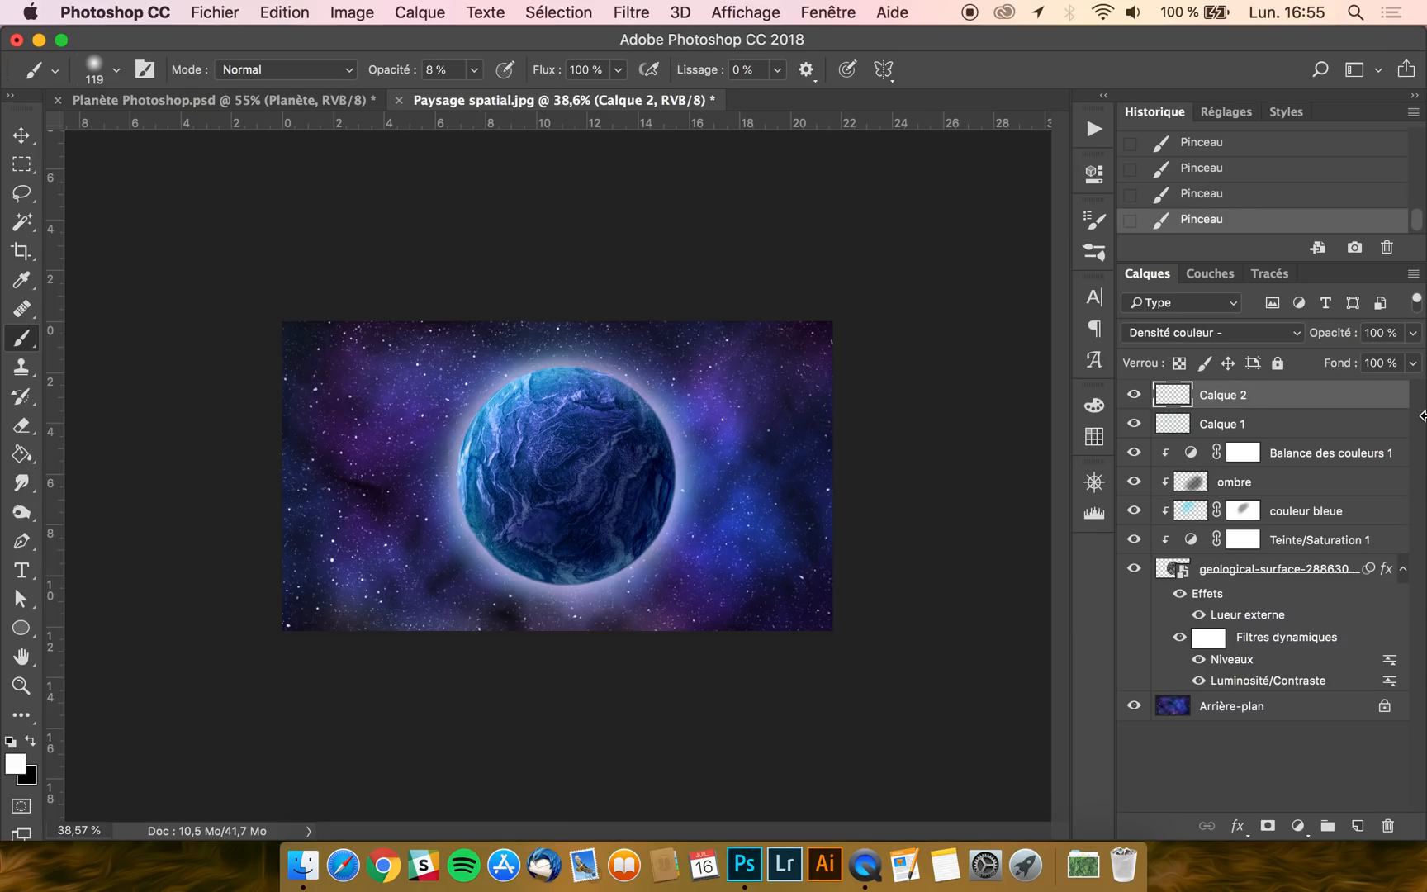
{"action": "left_click", "coordinate": [1413, 334]}
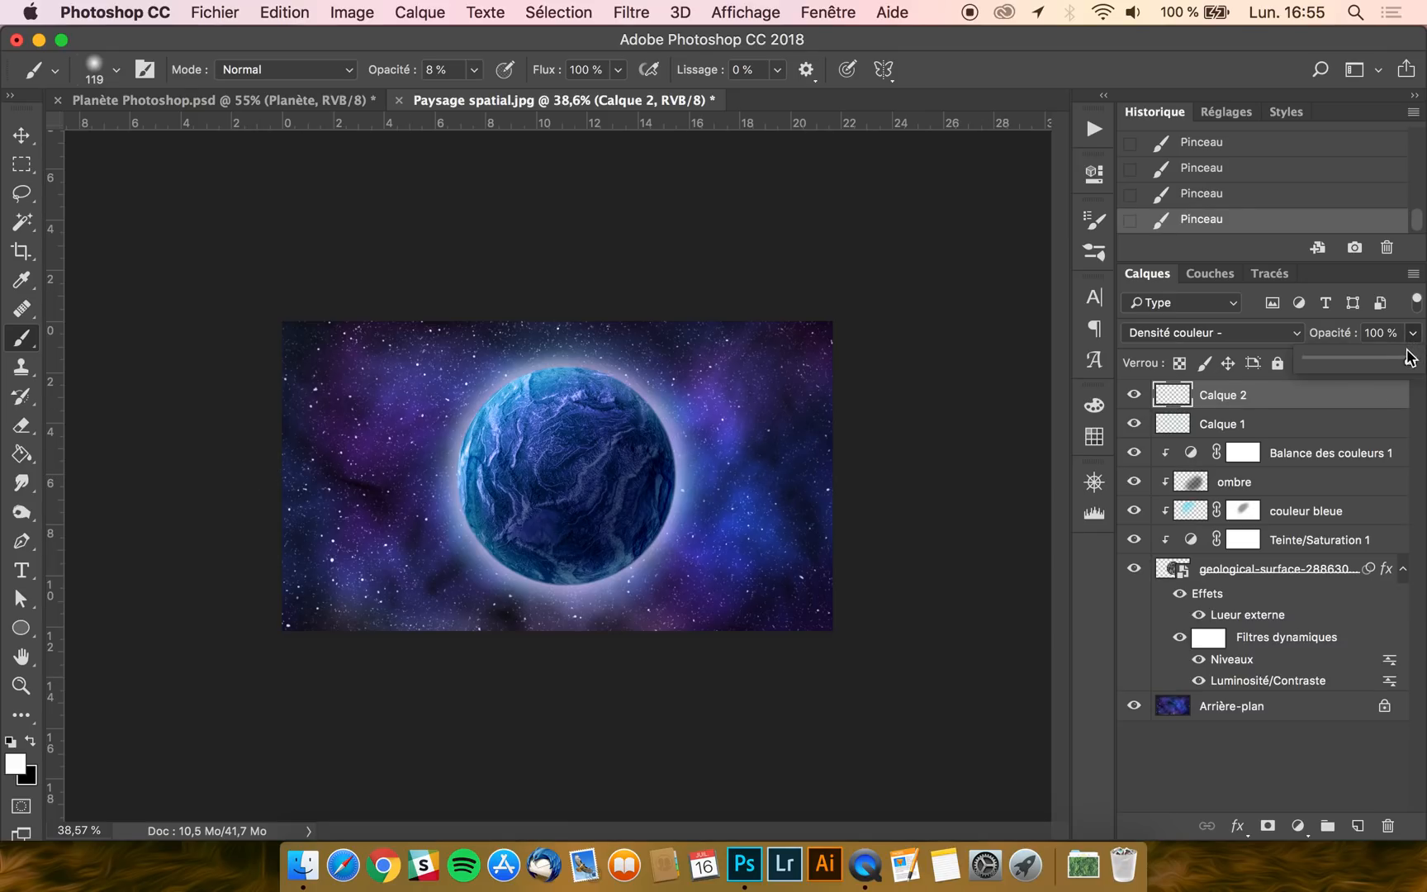
{"action": "left_click", "coordinate": [1389, 357]}
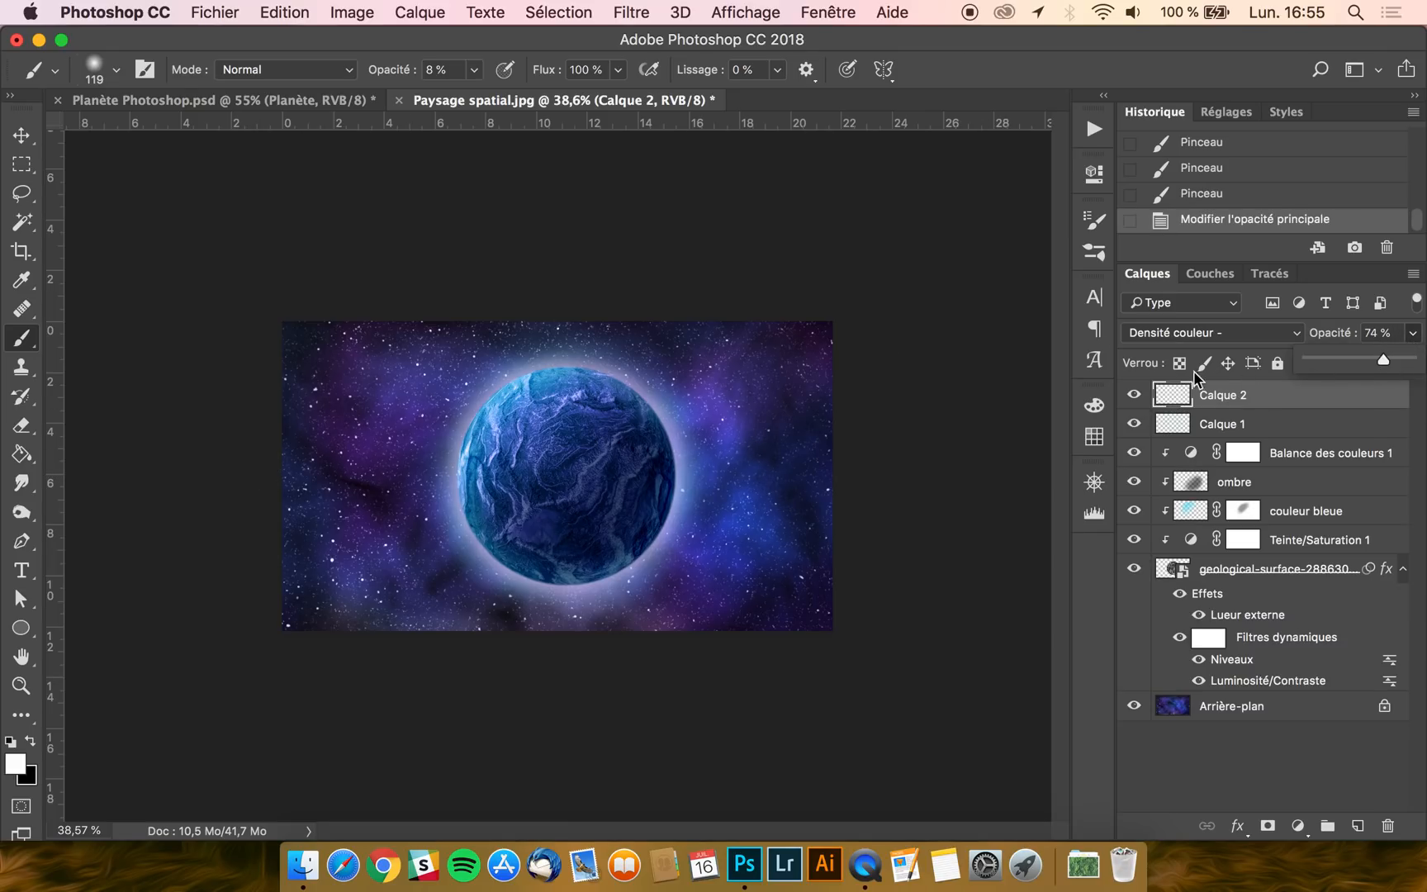
{"action": "left_click", "coordinate": [21, 136]}
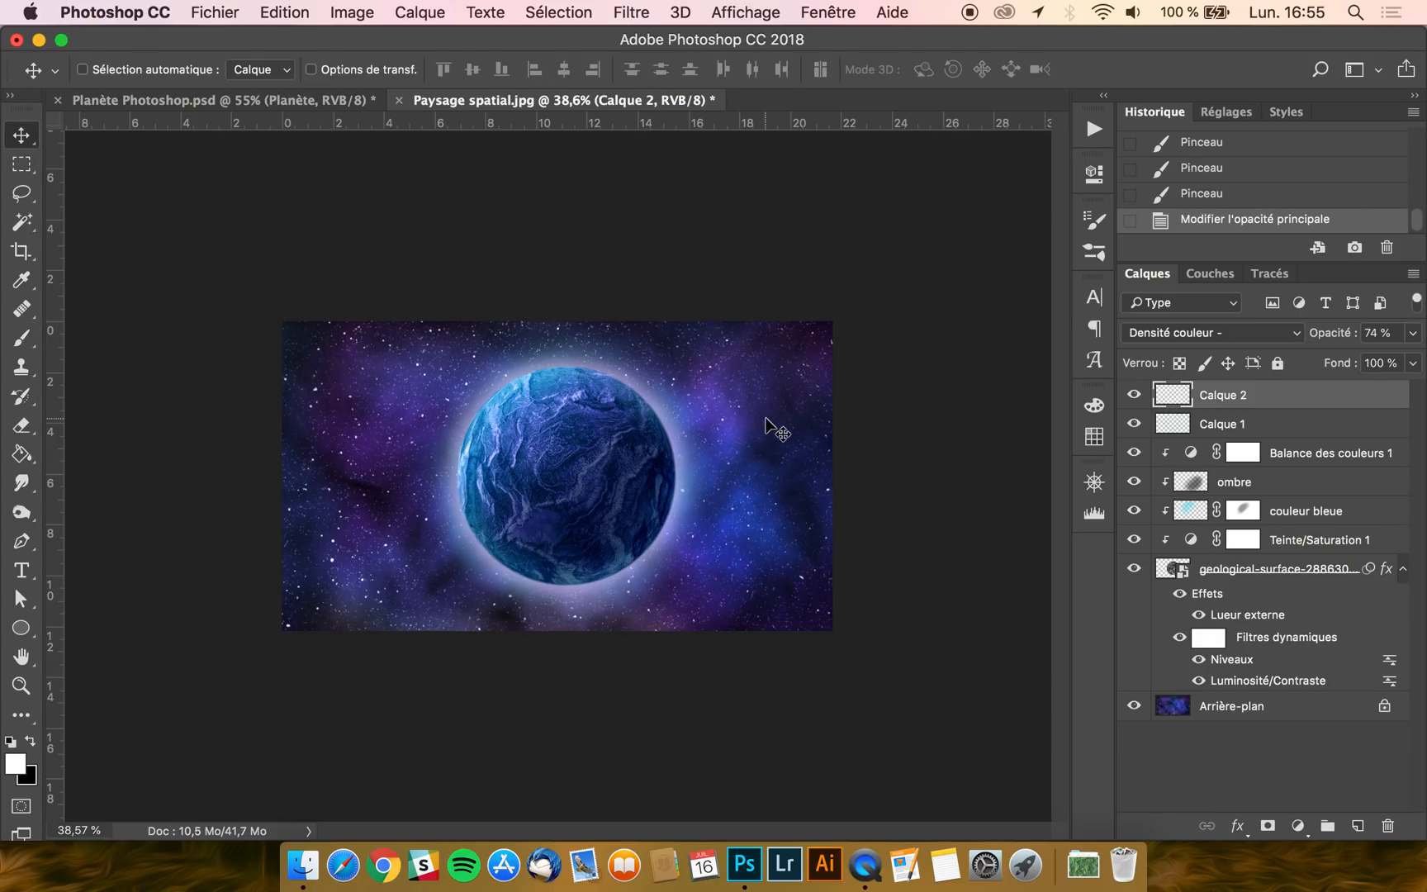
Group all the planet layers, from Calque 2 down to the rock texture, leaving the background outside
{"action": "scroll", "coordinate": [776, 428], "scroll_direction": "up", "scroll_amount": 3}
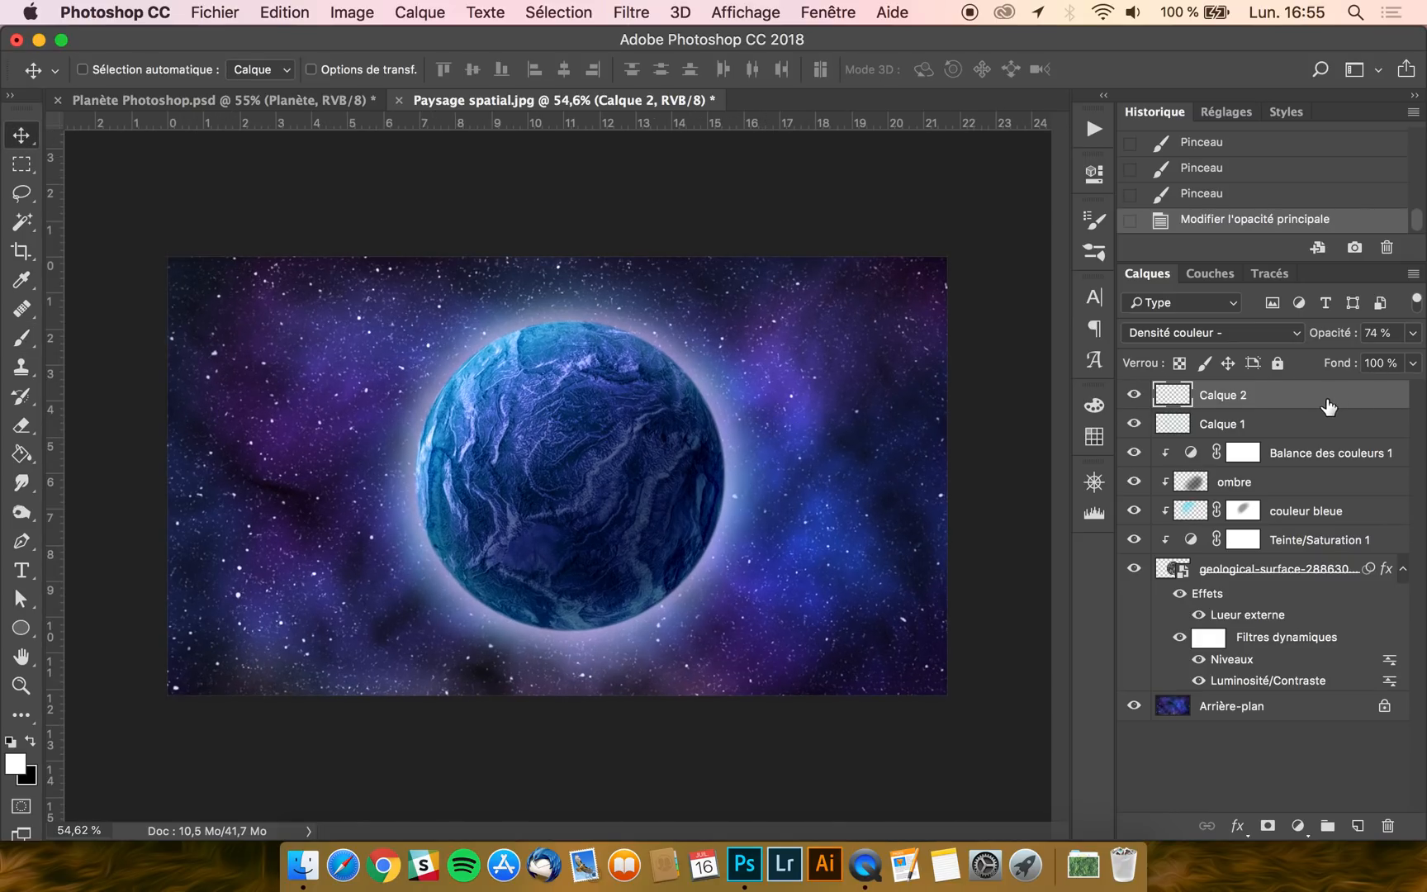
{"action": "left_click", "coordinate": [1277, 568], "text": "shift"}
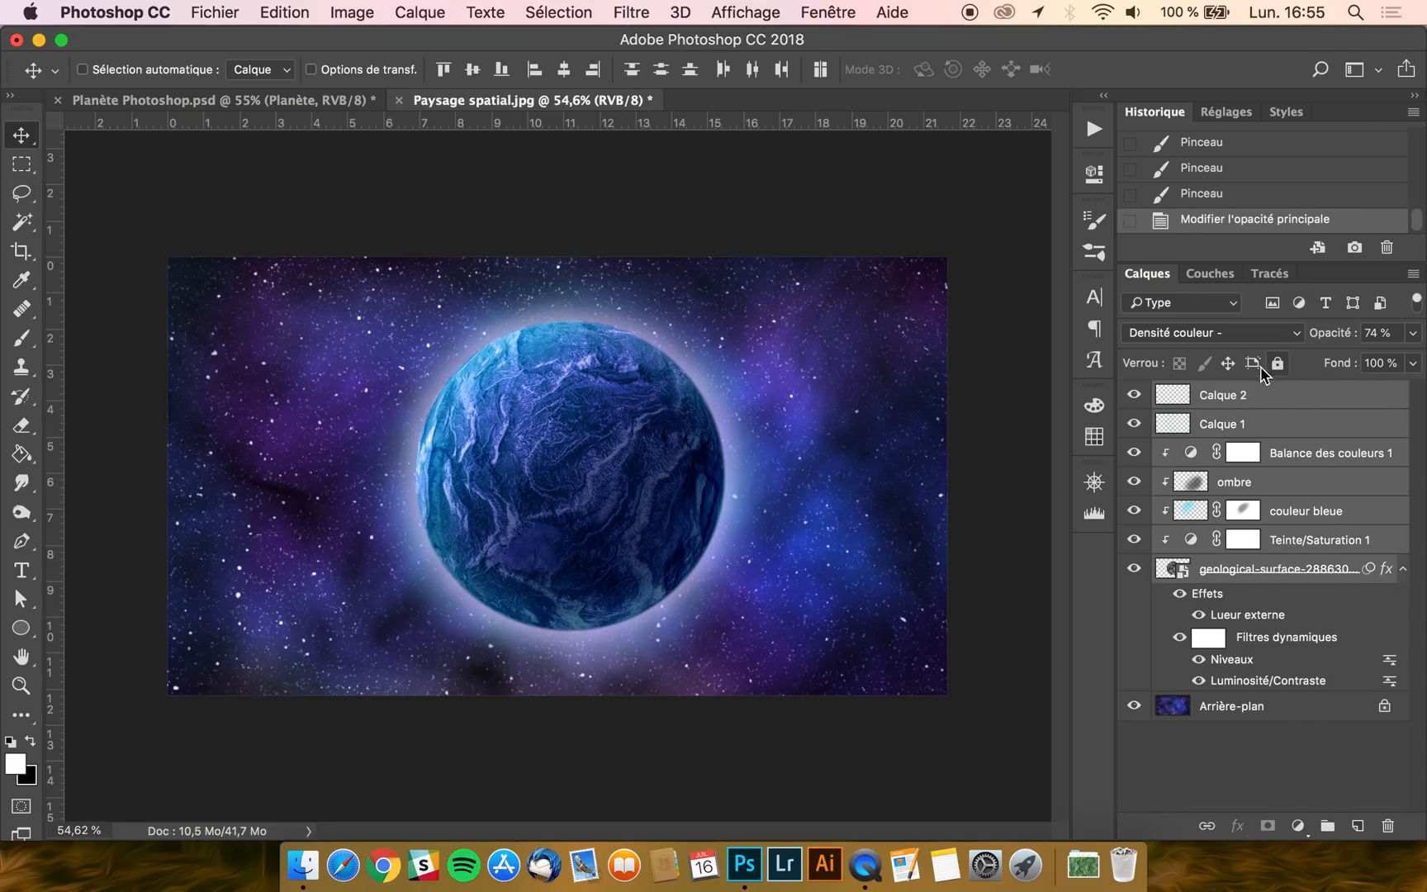
{"action": "left_click", "coordinate": [1247, 397]}
{"action": "left_click", "coordinate": [1251, 573], "text": "shift"}
{"action": "left_click_drag", "start_coordinate": [1250, 573], "coordinate": [1327, 826]}
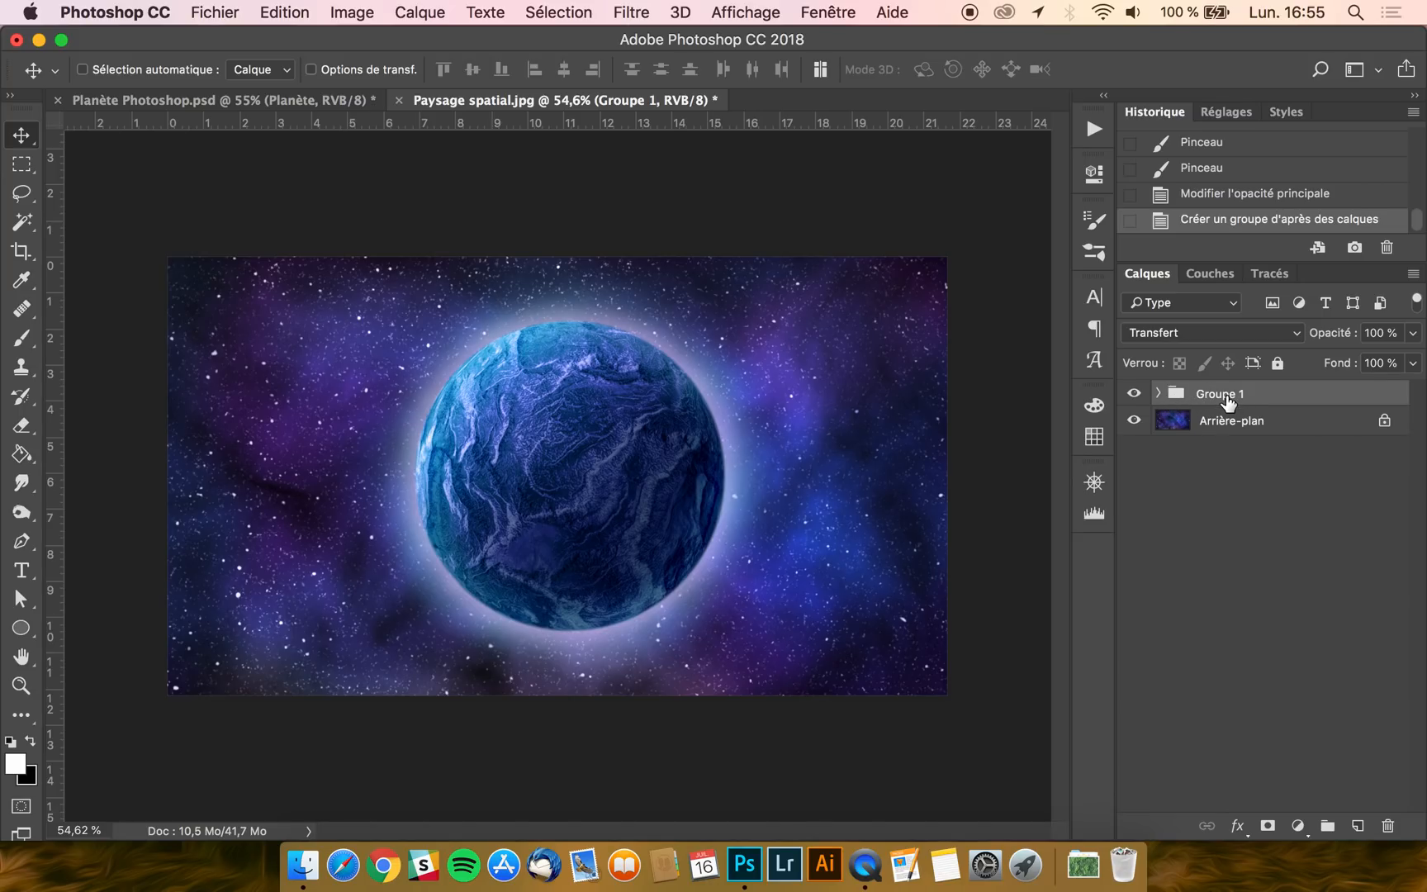
Move the planet group to the right of the image centre and scale it down slightly with Free Transform
{"action": "left_click_drag", "start_coordinate": [595, 435], "coordinate": [676, 450]}
{"action": "key", "text": "super+t"}
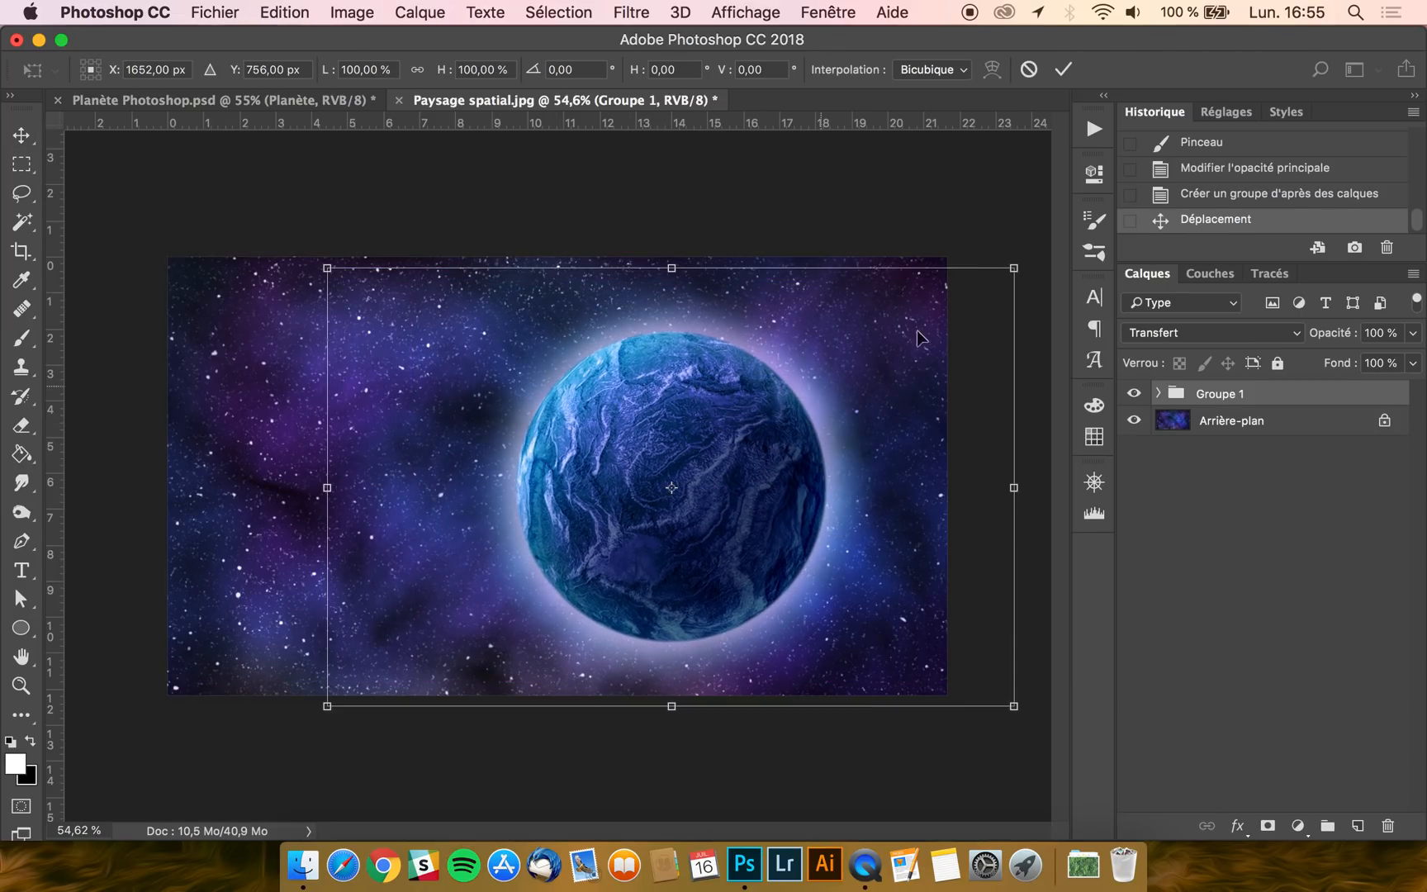
{"action": "left_click_drag", "start_coordinate": [1014, 265], "coordinate": [944, 312]}
{"action": "left_click_drag", "start_coordinate": [812, 434], "coordinate": [855, 404]}
{"action": "key", "text": "Return"}
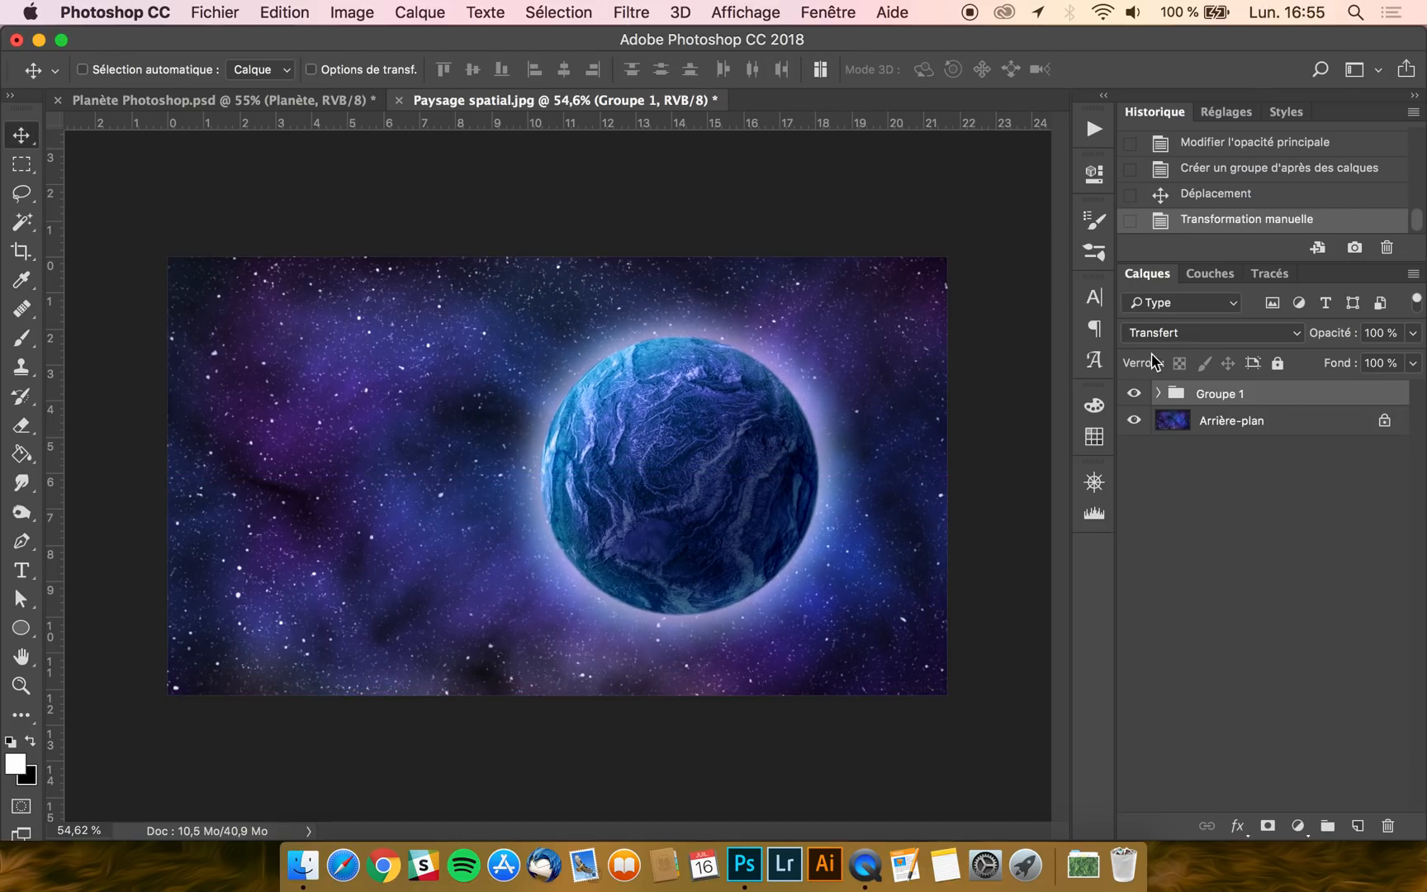
Paint more black shadow on the planet's lower part on the ombre layer with a soft 621 px brush at 8% opacity
{"action": "left_click", "coordinate": [1158, 395]}
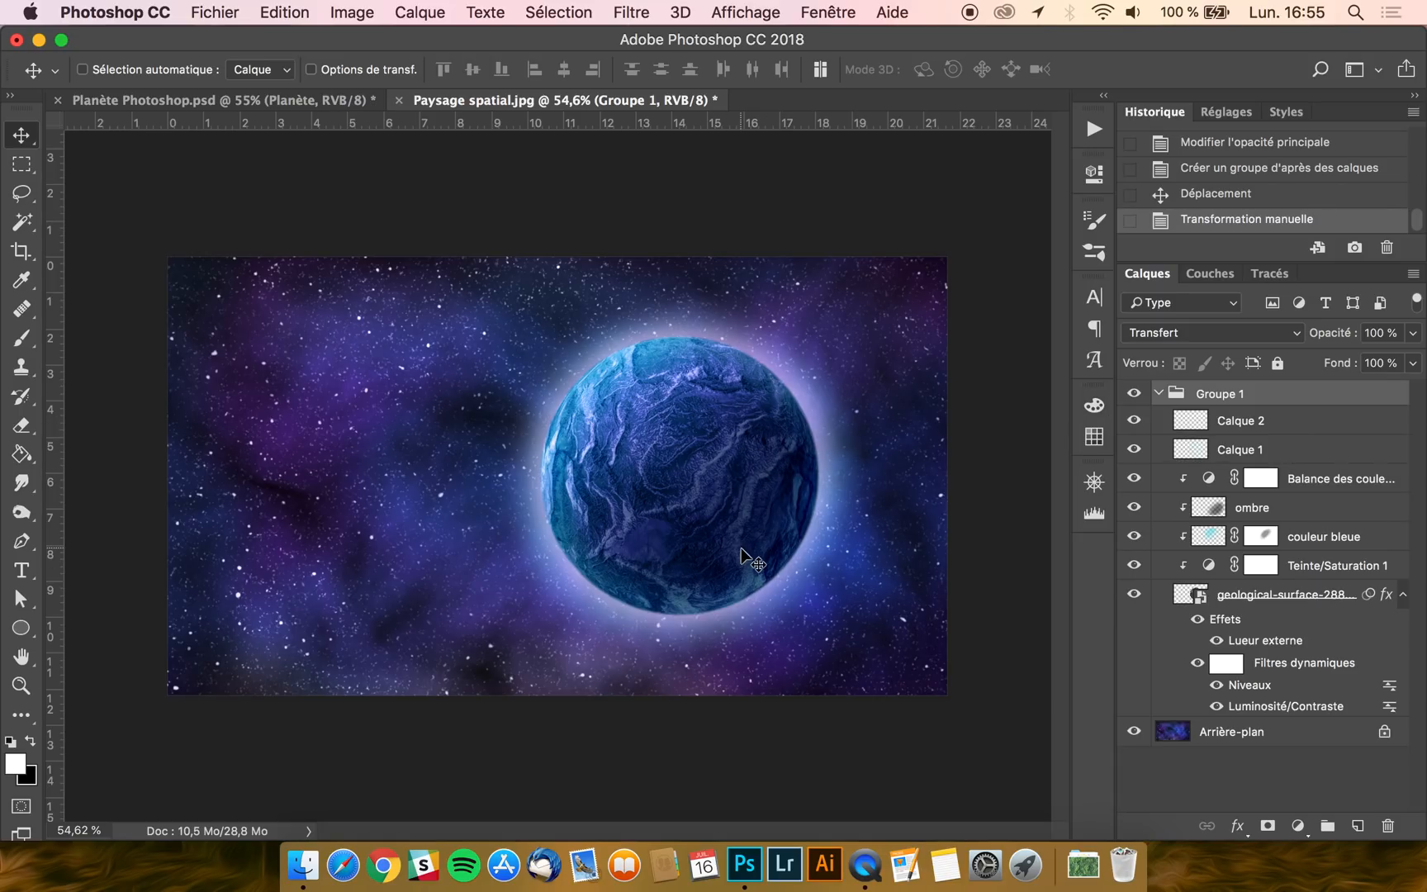
{"action": "left_click", "coordinate": [1220, 514]}
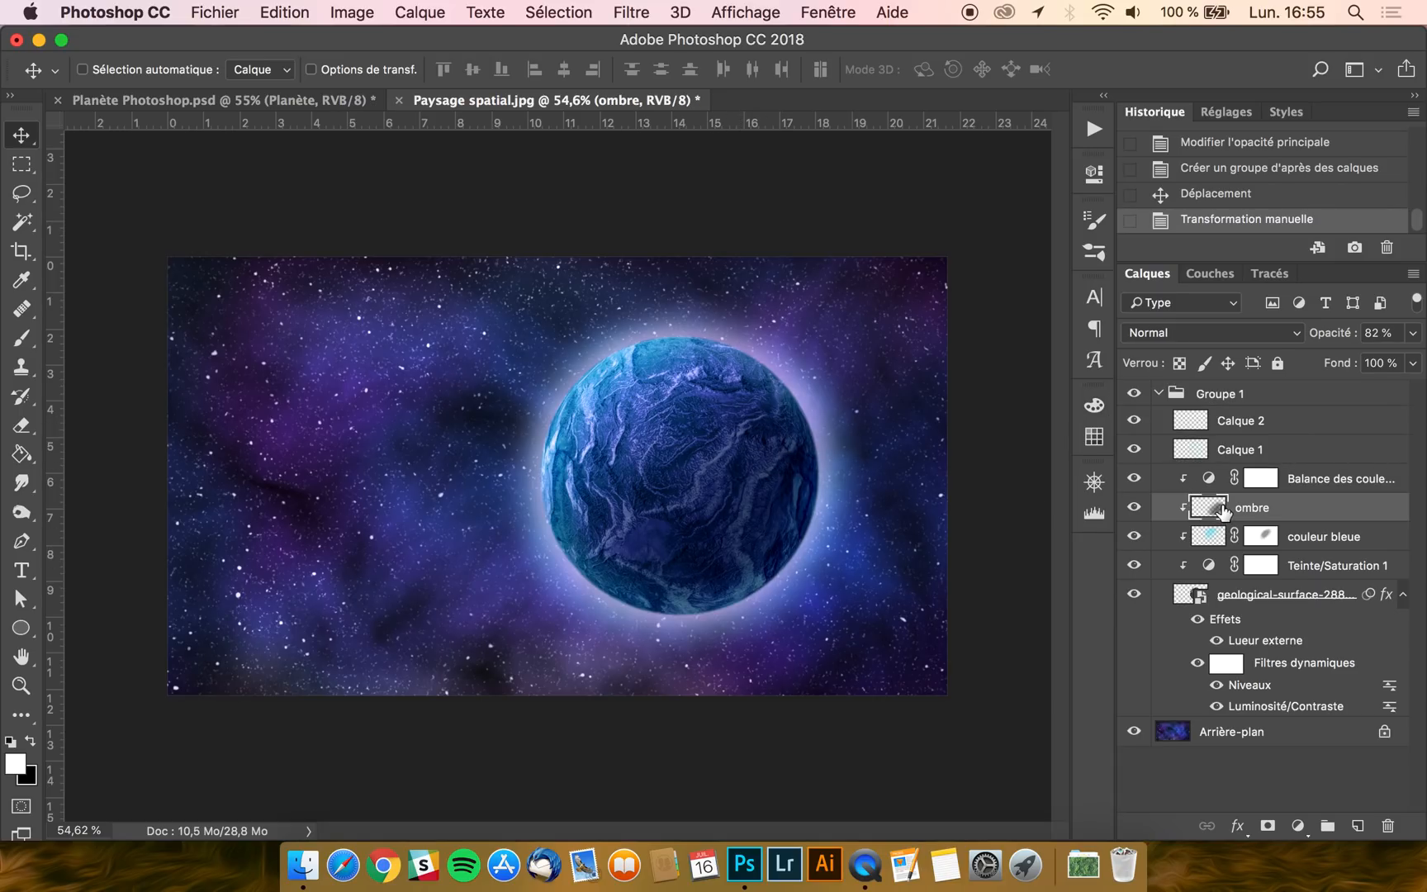
{"action": "left_click", "coordinate": [23, 338]}
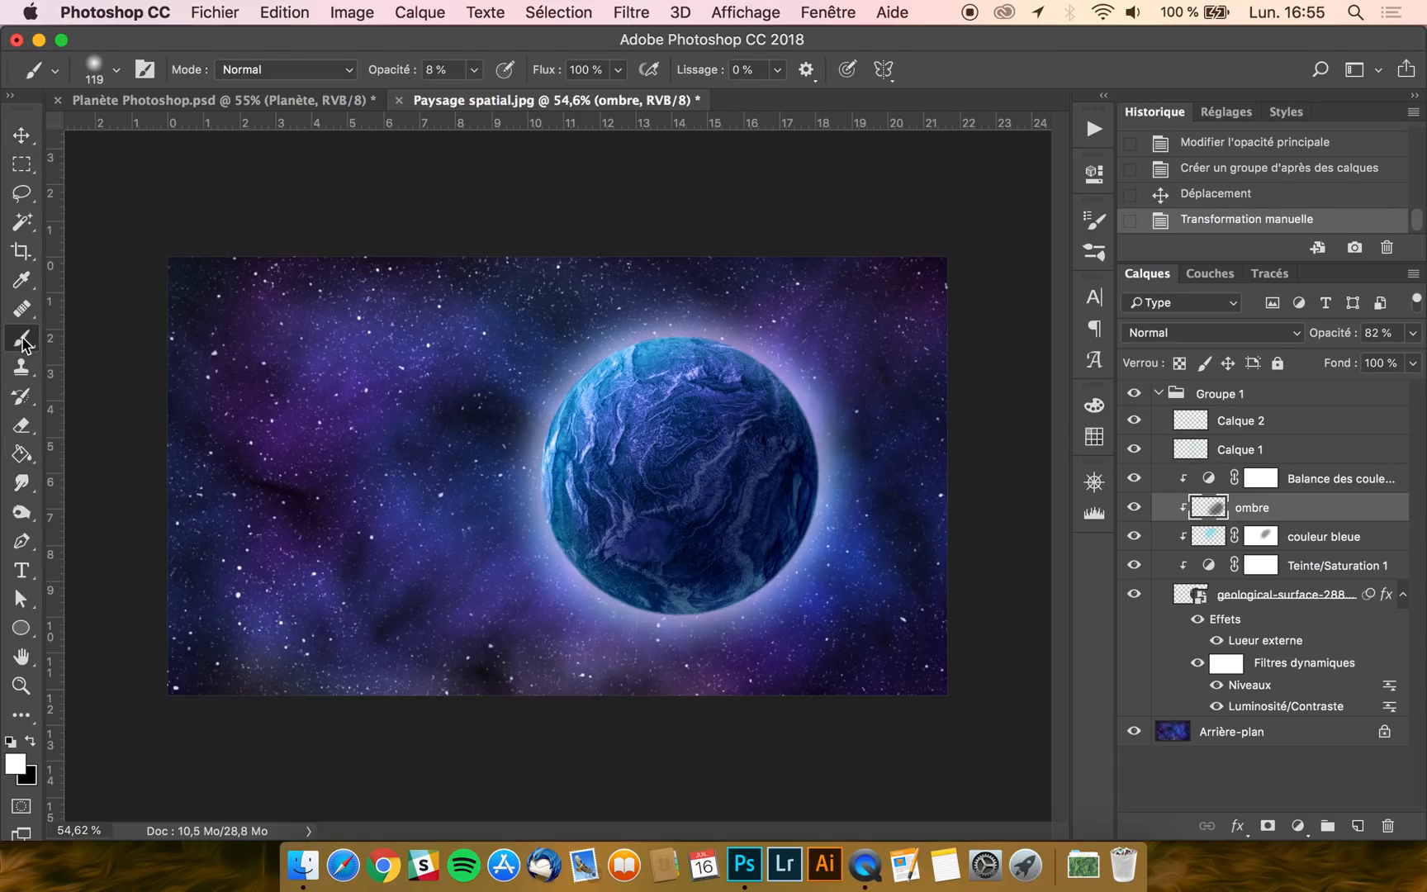
{"action": "left_click", "coordinate": [31, 741]}
{"action": "mouse_move", "coordinate": [678, 508]}
{"action": "left_mouse_down"}
{"action": "mouse_move", "coordinate": [831, 498]}
{"action": "mouse_move", "coordinate": [681, 596]}
{"action": "left_mouse_up"}
Raise the ombre layer's opacity to 100% and paint further black shadow along the planet's lower and lower-right edge
{"action": "left_click", "coordinate": [1412, 333]}
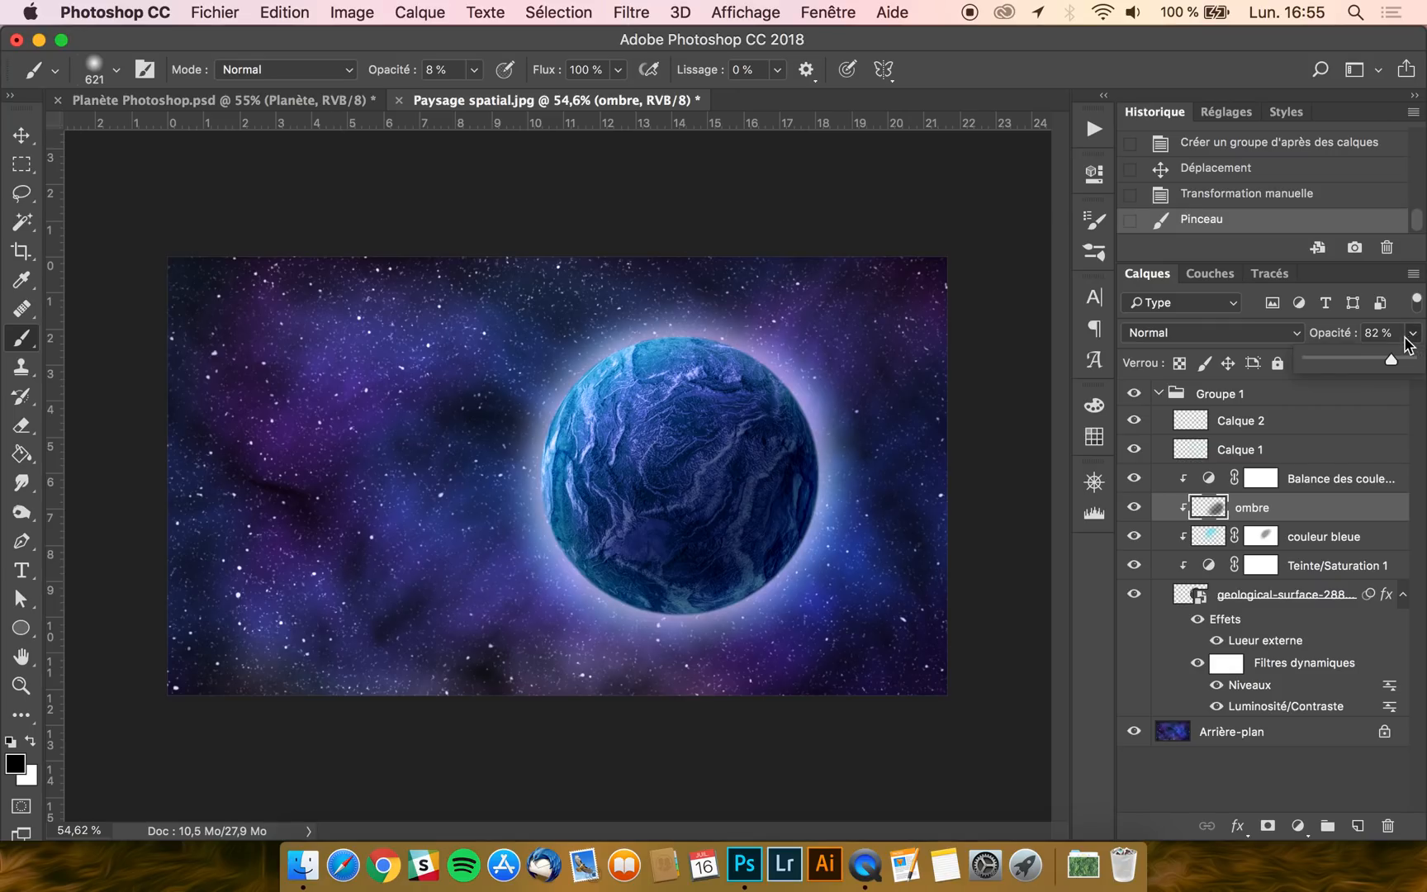
{"action": "left_click_drag", "start_coordinate": [1392, 363], "coordinate": [1415, 360]}
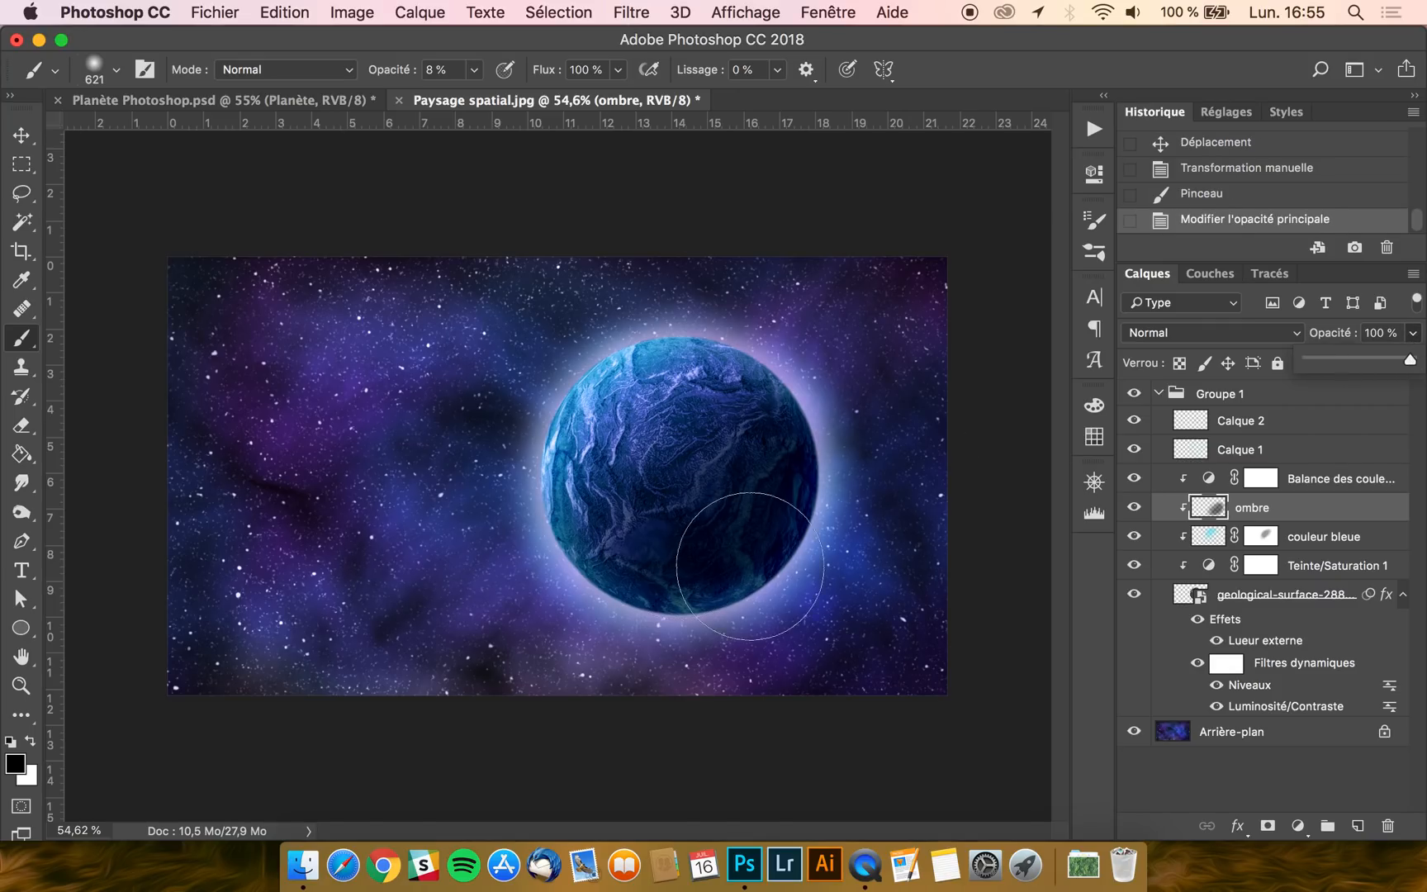
{"action": "left_click_drag", "start_coordinate": [644, 608], "coordinate": [772, 579]}
{"action": "mouse_move", "coordinate": [692, 619]}
{"action": "left_mouse_down"}
{"action": "mouse_move", "coordinate": [771, 611]}
{"action": "mouse_move", "coordinate": [658, 608]}
{"action": "left_mouse_up"}
Set the brush opacity to 35% and deepen the black shadow across the planet's bottom edge
{"action": "left_click", "coordinate": [475, 71]}
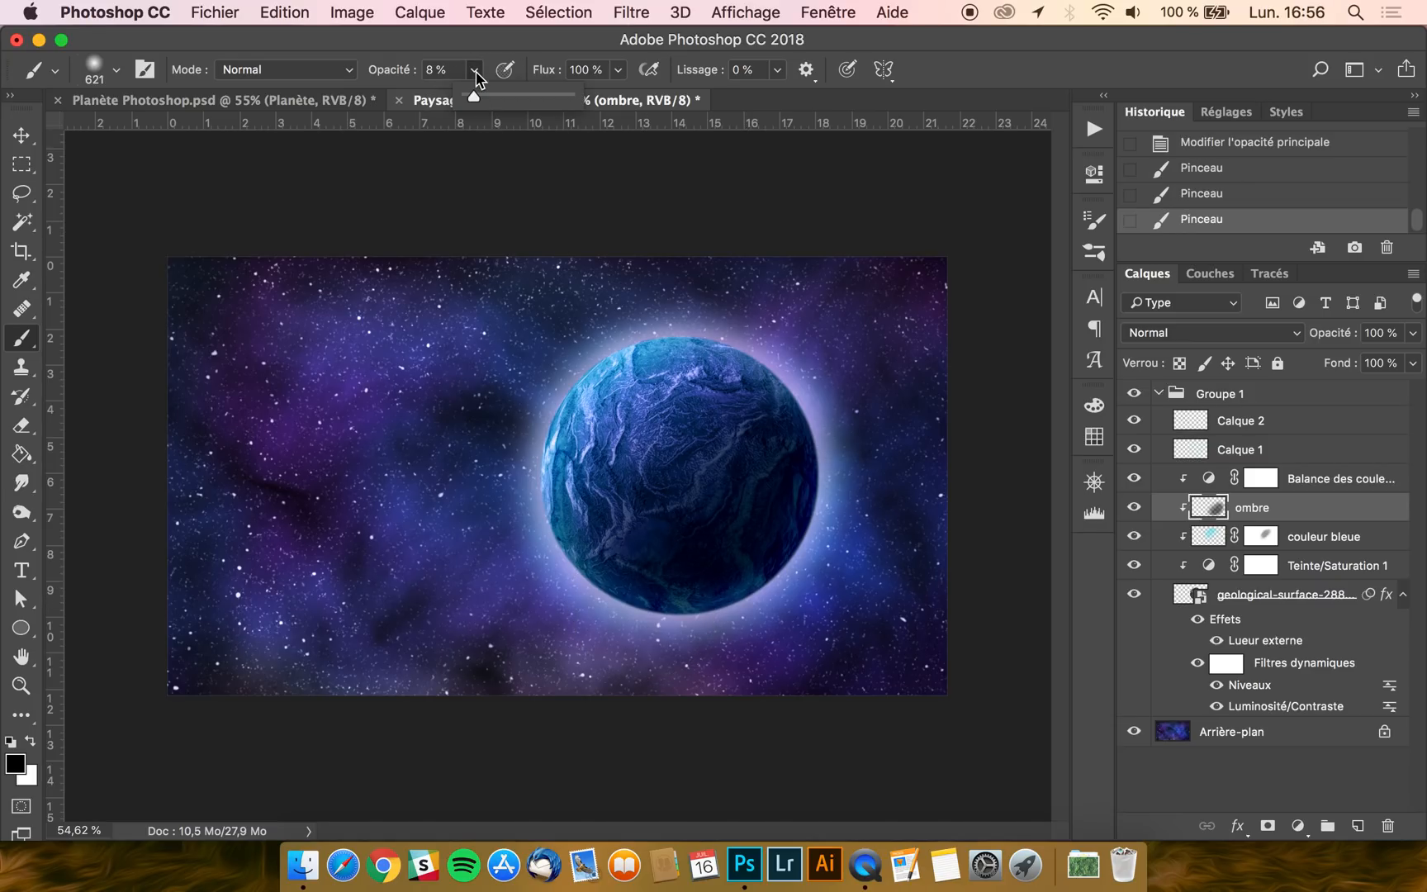
{"action": "left_click", "coordinate": [508, 100]}
{"action": "left_click", "coordinate": [468, 58]}
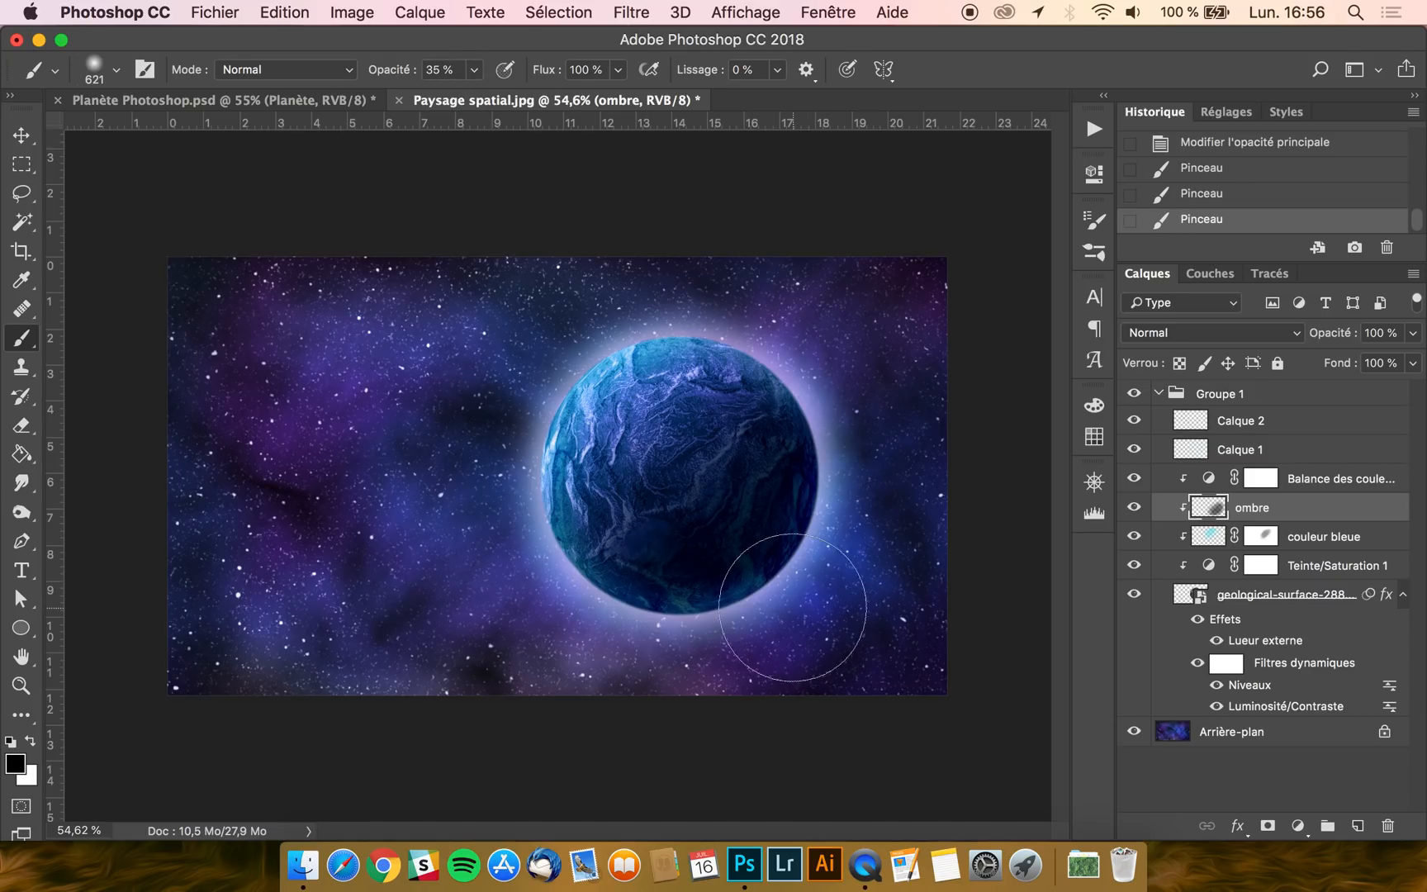
{"action": "mouse_move", "coordinate": [611, 604]}
{"action": "left_mouse_down"}
{"action": "mouse_move", "coordinate": [747, 497]}
{"action": "mouse_move", "coordinate": [733, 595]}
{"action": "mouse_move", "coordinate": [774, 592]}
{"action": "mouse_move", "coordinate": [611, 628]}
{"action": "mouse_move", "coordinate": [895, 442]}
{"action": "mouse_move", "coordinate": [723, 660]}
{"action": "mouse_move", "coordinate": [831, 620]}
{"action": "left_mouse_up"}
Set the ombre layer's opacity to 97%
{"action": "left_click", "coordinate": [1412, 333]}
{"action": "left_click_drag", "start_coordinate": [1403, 360], "coordinate": [1411, 365]}
{"action": "key", "text": "v"}
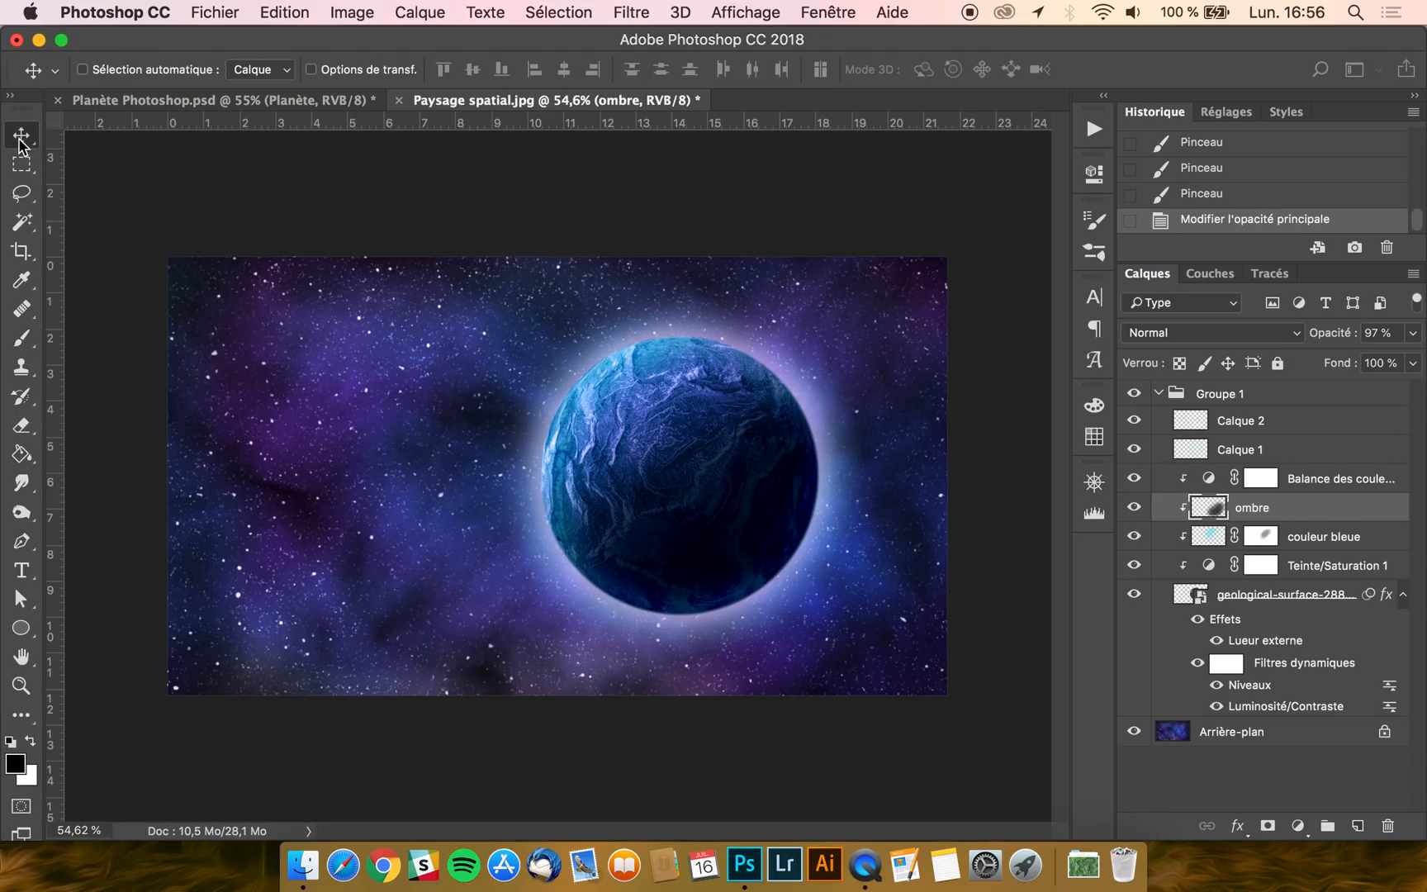
{"action": "scroll", "coordinate": [615, 508], "scroll_direction": "down", "scroll_amount": 3}
{"action": "scroll", "coordinate": [717, 586], "scroll_direction": "down", "scroll_amount": 2}
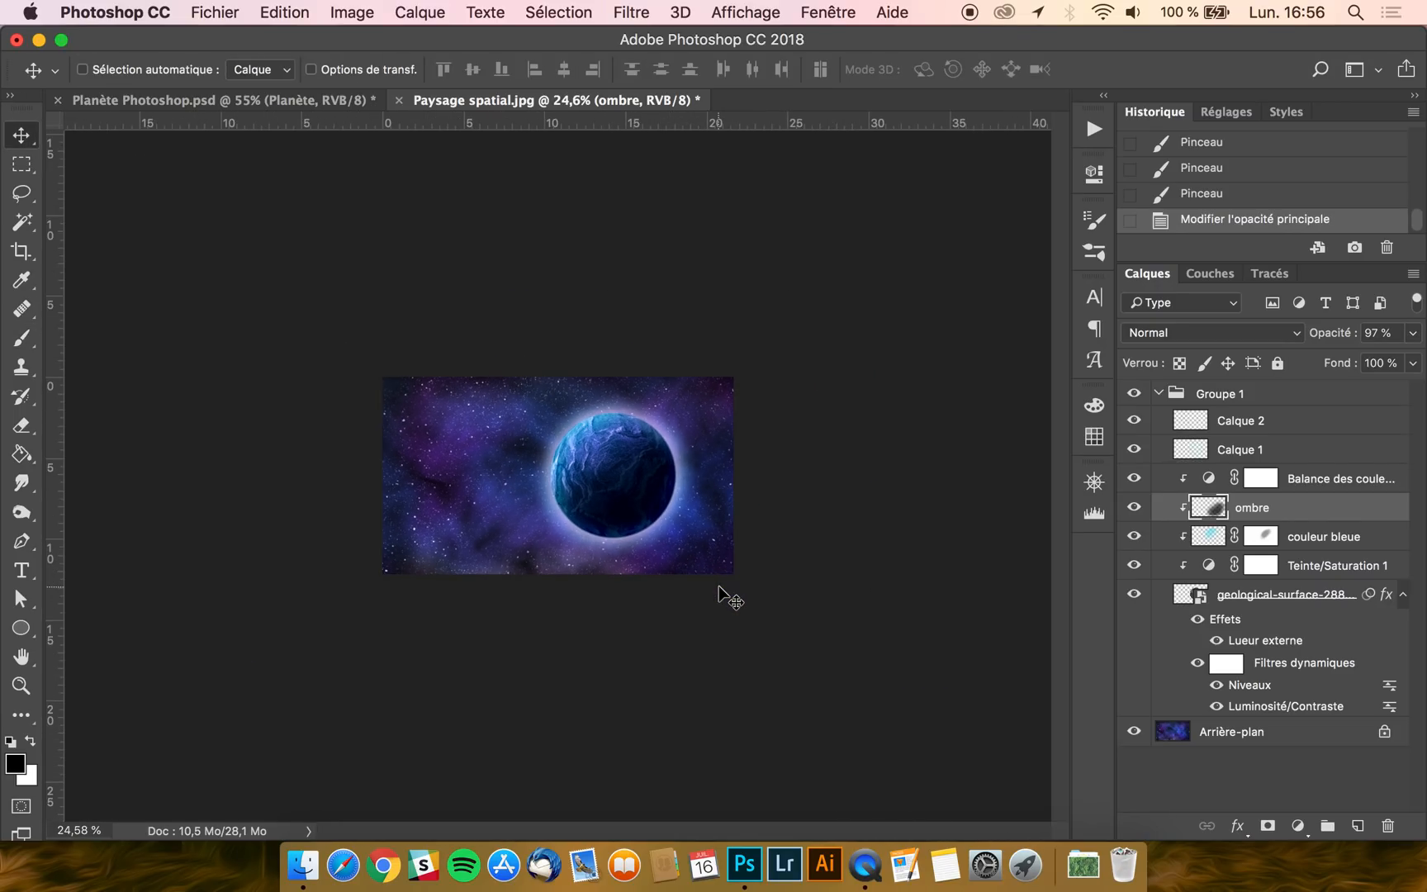
{"action": "scroll", "coordinate": [723, 590], "scroll_direction": "up", "scroll_amount": 3}
{"action": "left_click", "coordinate": [222, 101]}
{"action": "left_click", "coordinate": [544, 100]}
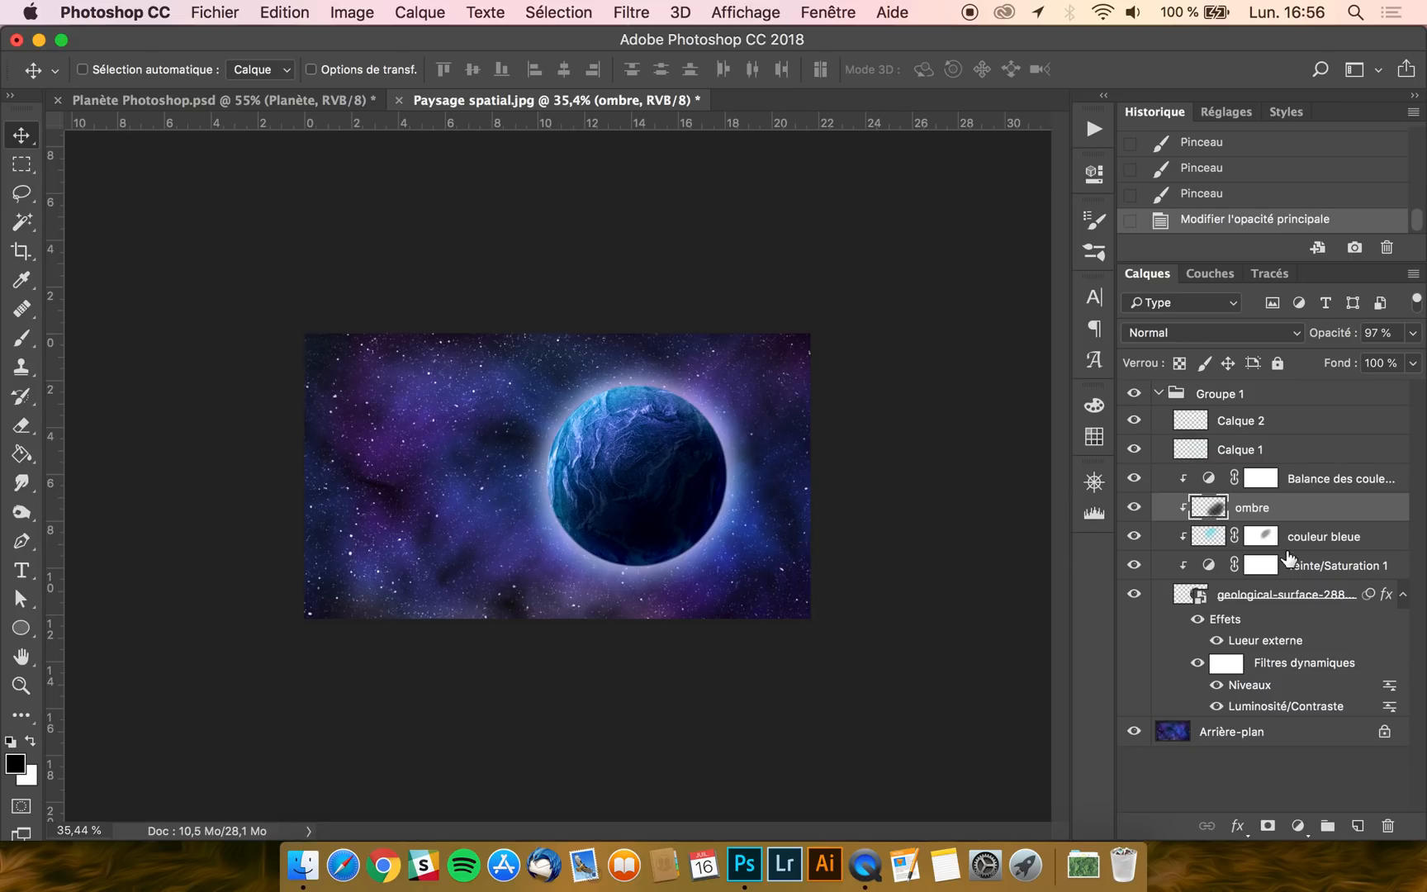
Collapse the planet group Groupe 1 and add a new empty layer directly above the Arrière-plan background
{"action": "left_click", "coordinate": [1230, 405]}
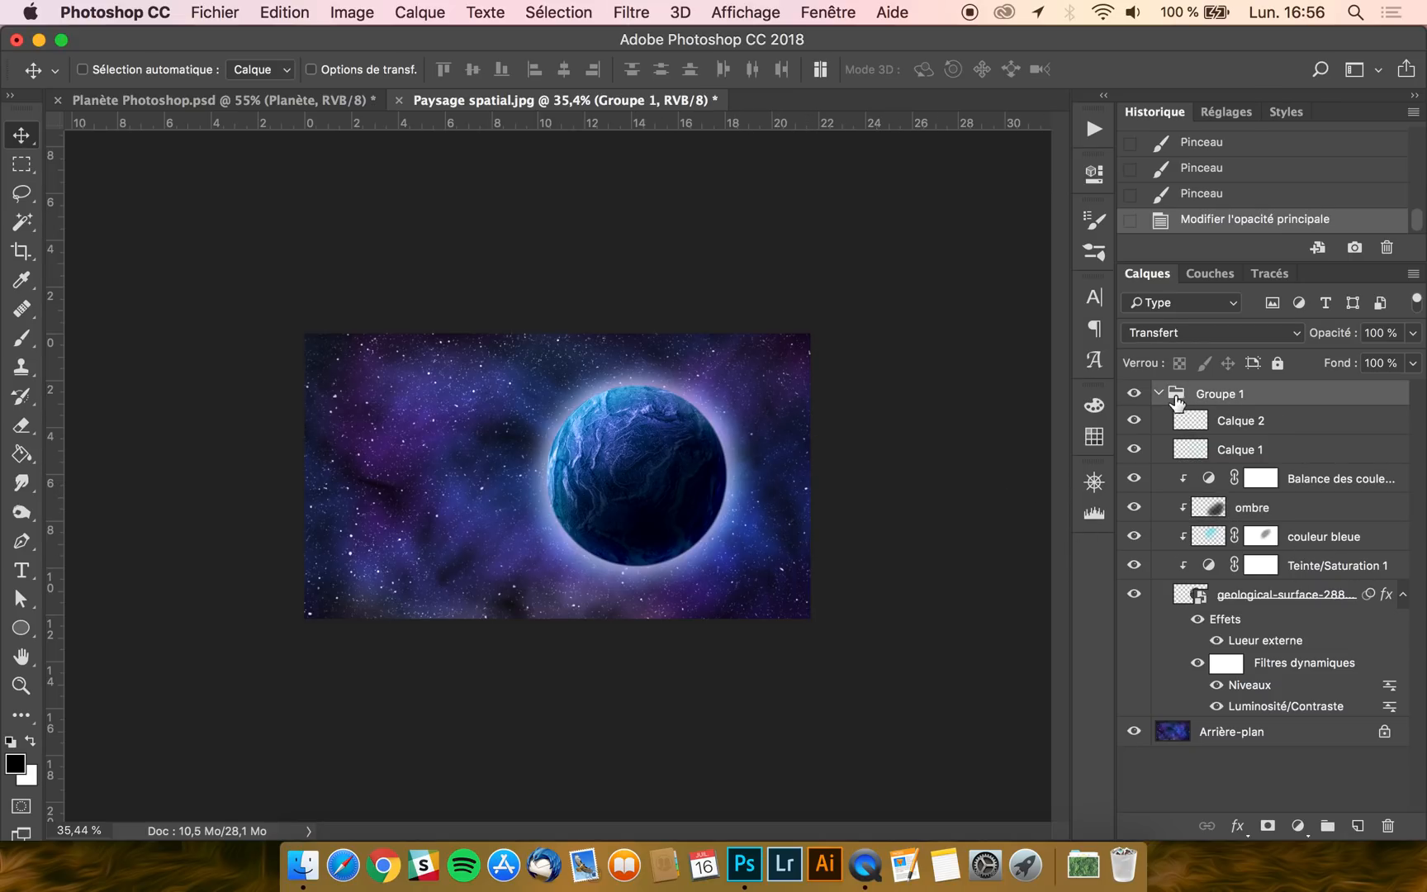
{"action": "left_click", "coordinate": [1160, 394]}
{"action": "left_click", "coordinate": [1278, 427]}
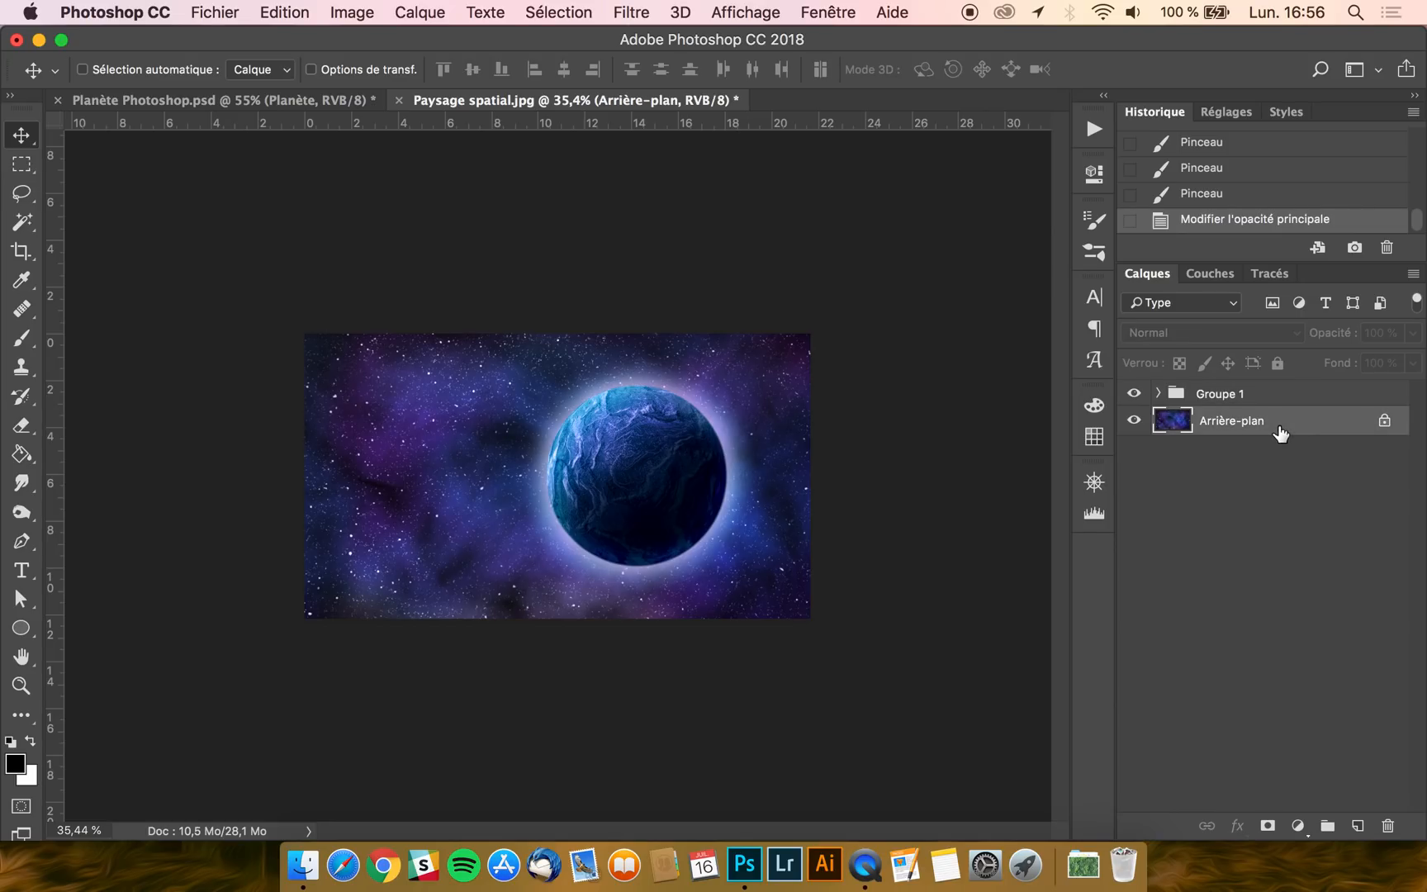
{"action": "left_click", "coordinate": [1358, 826]}
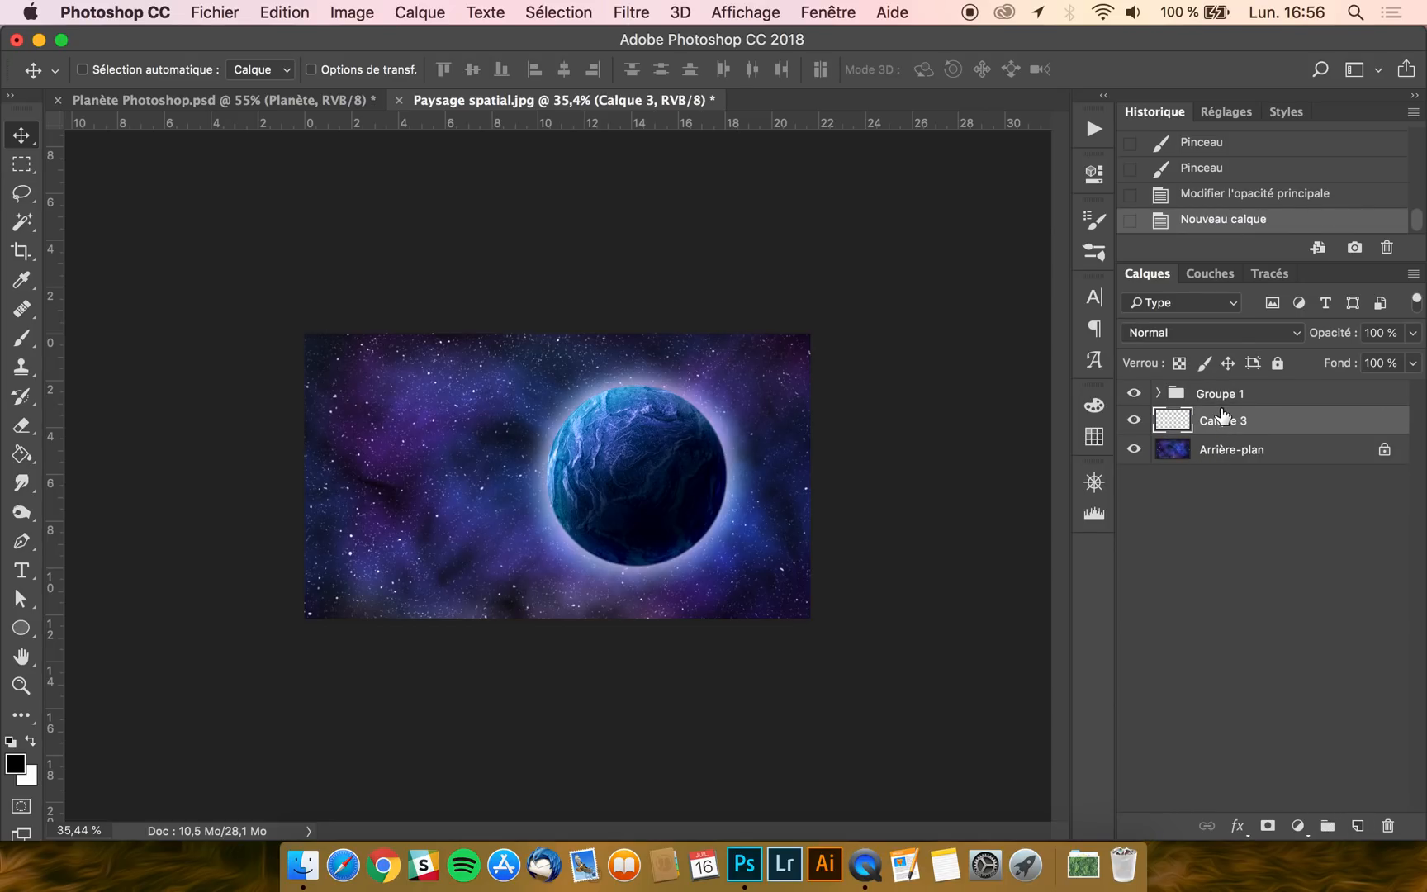
Rename the new layer between the planet group and the background as Halo
{"action": "left_click", "coordinate": [1236, 455]}
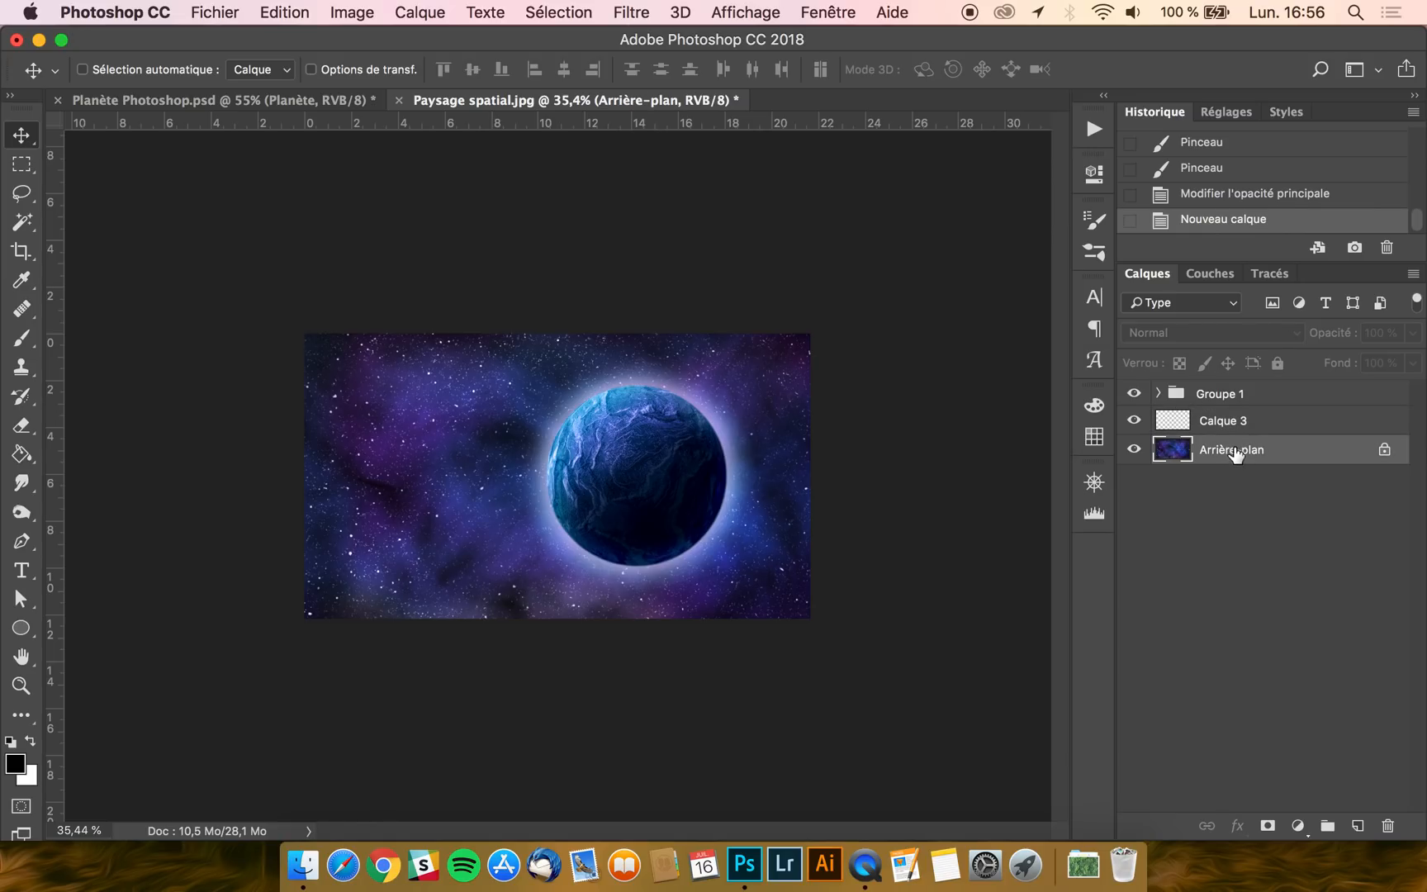
{"action": "left_click", "coordinate": [1240, 429]}
{"action": "left_click", "coordinate": [1236, 405]}
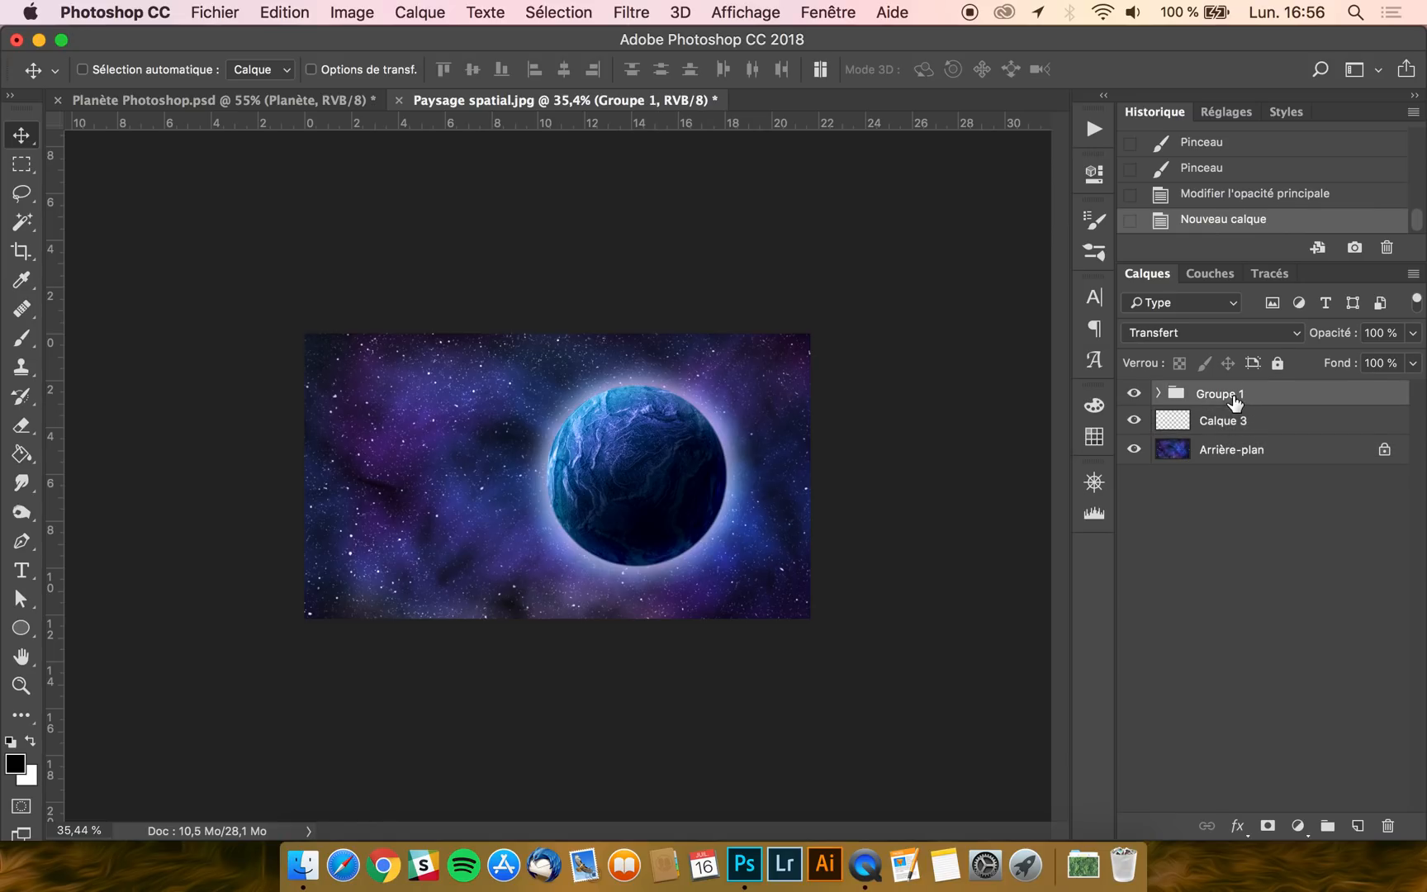
{"action": "left_click", "coordinate": [1234, 419]}
{"action": "double_click", "coordinate": [1232, 418]}
{"action": "type", "text": "H"}
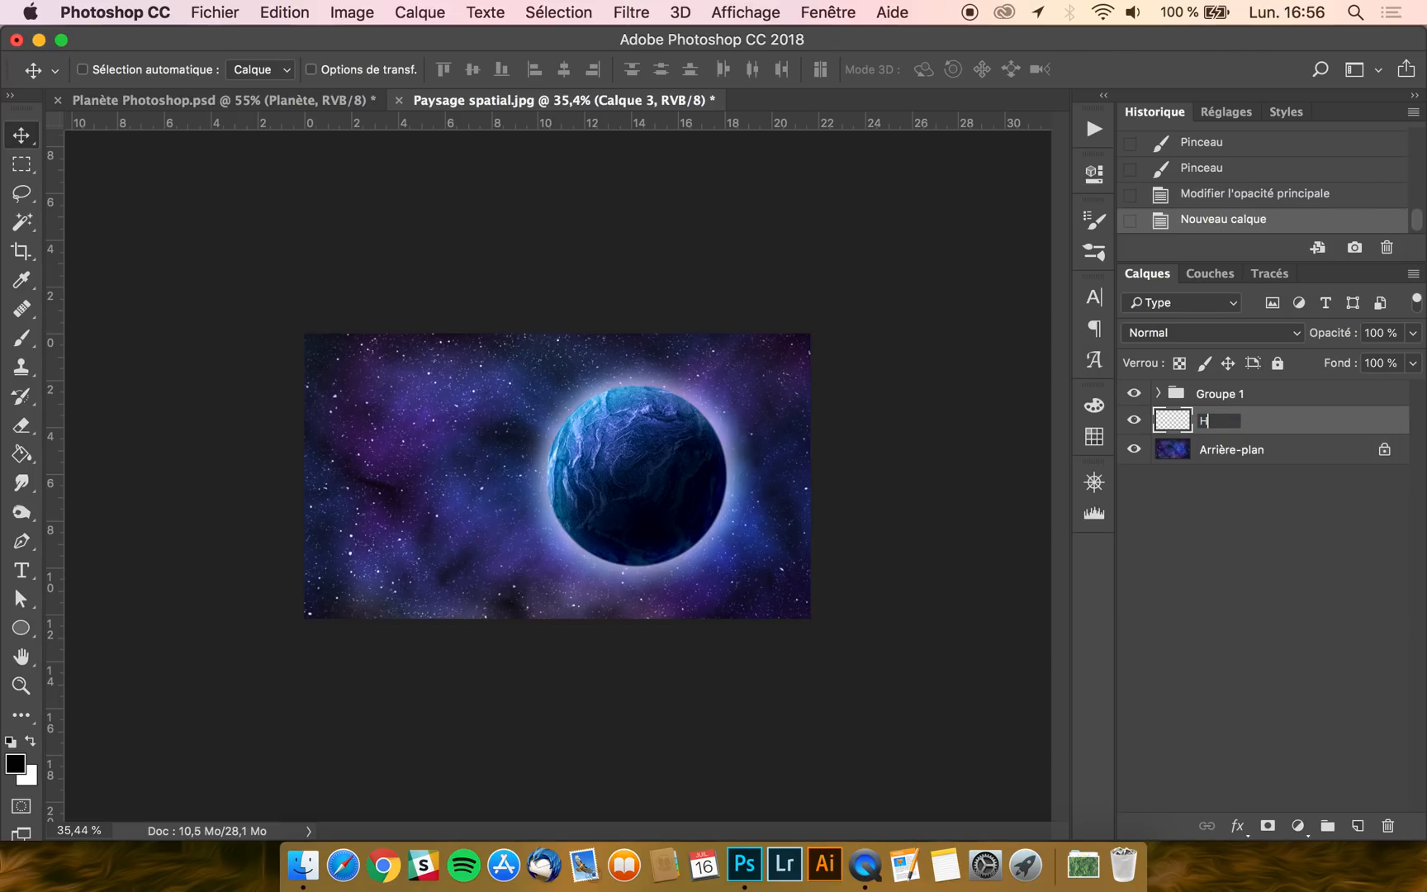
{"action": "type", "text": "alo"}
{"action": "key", "text": "Return"}
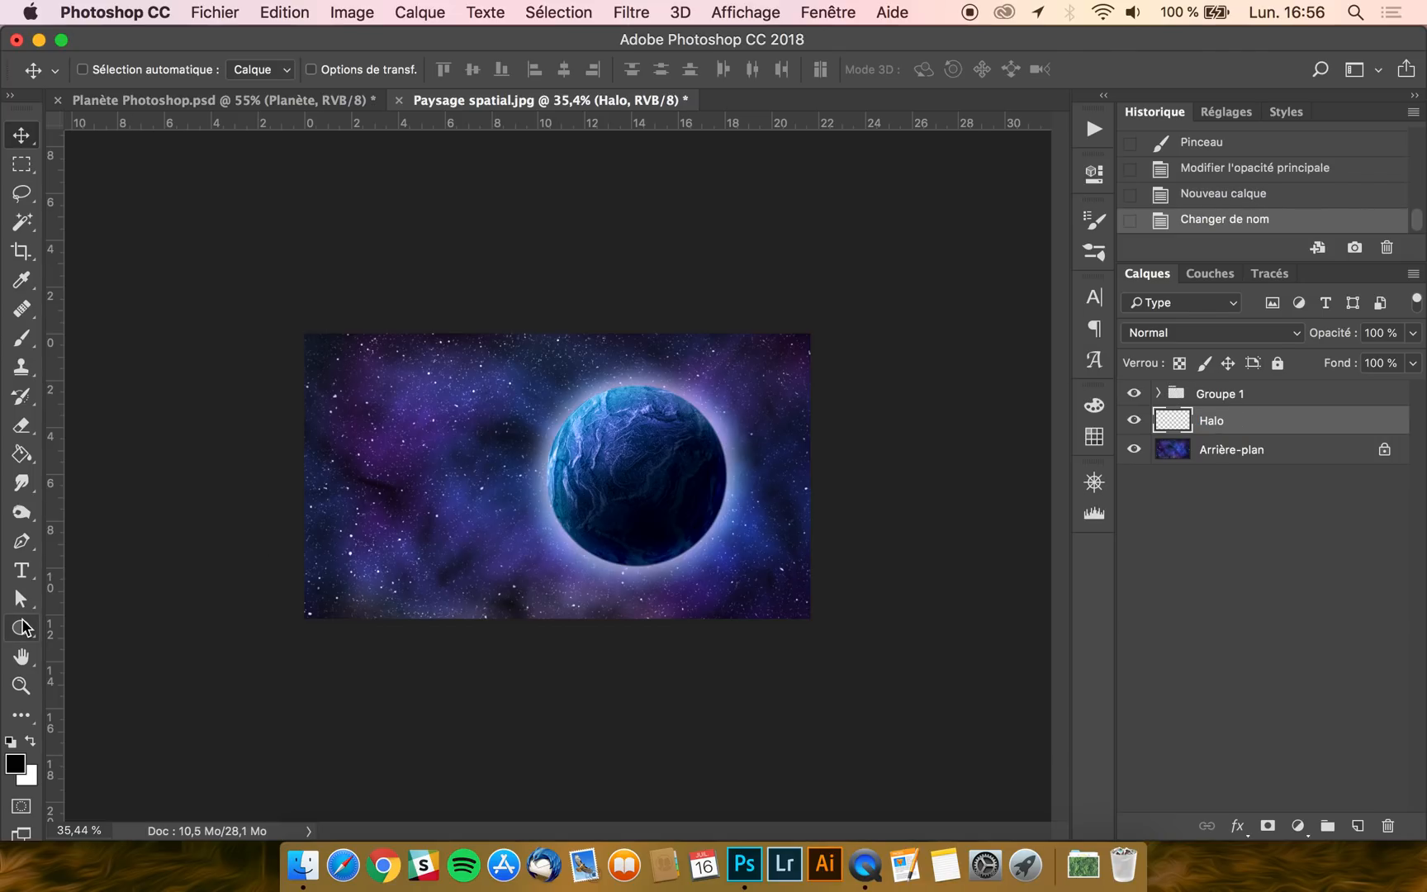
Fill the Halo layer entirely with black using the Paint Bucket at 100% opacity
{"action": "left_click", "coordinate": [22, 453]}
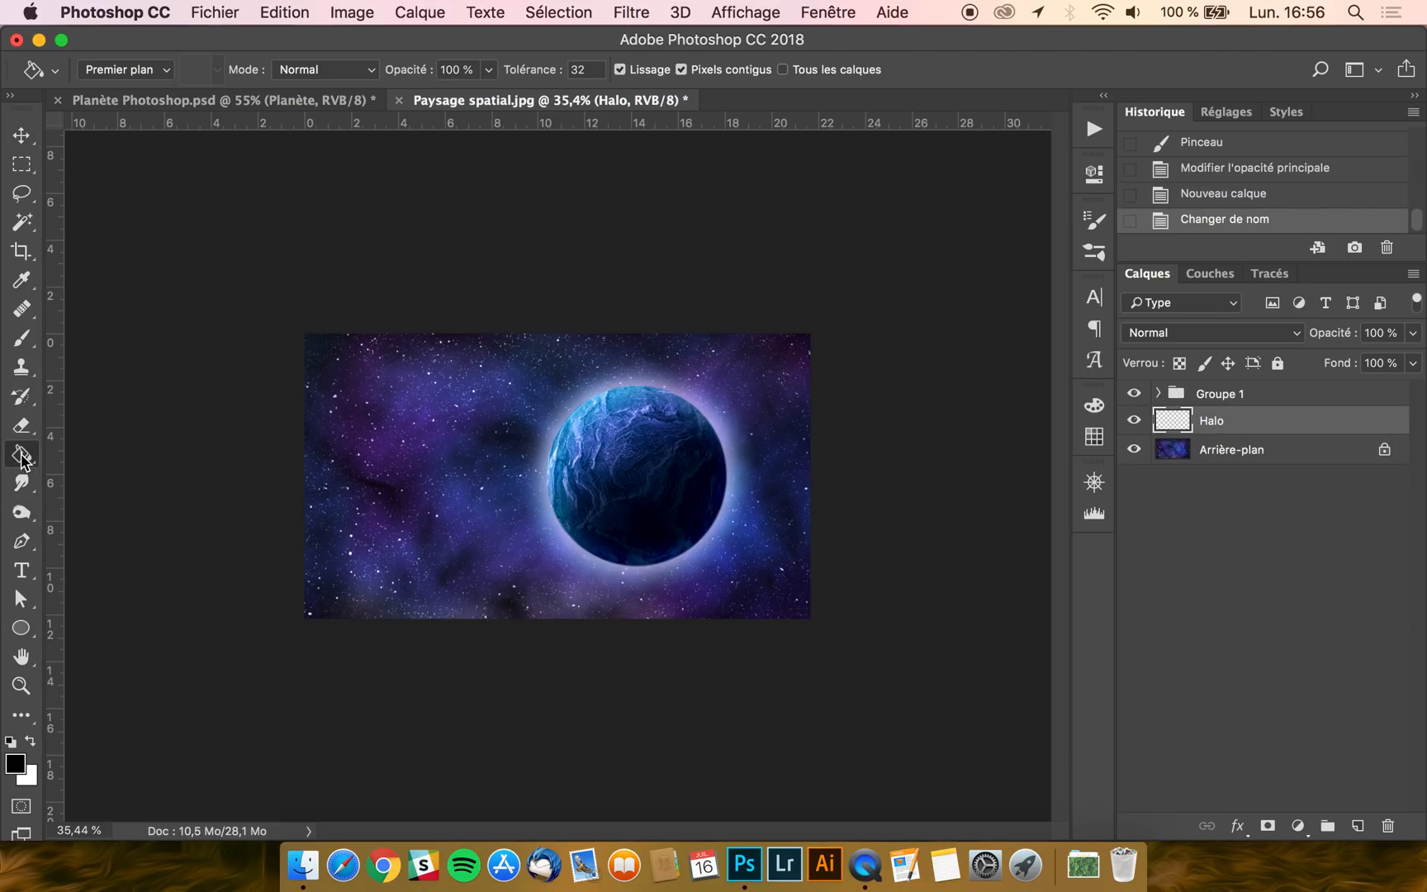
{"action": "left_click", "coordinate": [498, 494]}
{"action": "left_click", "coordinate": [21, 138]}
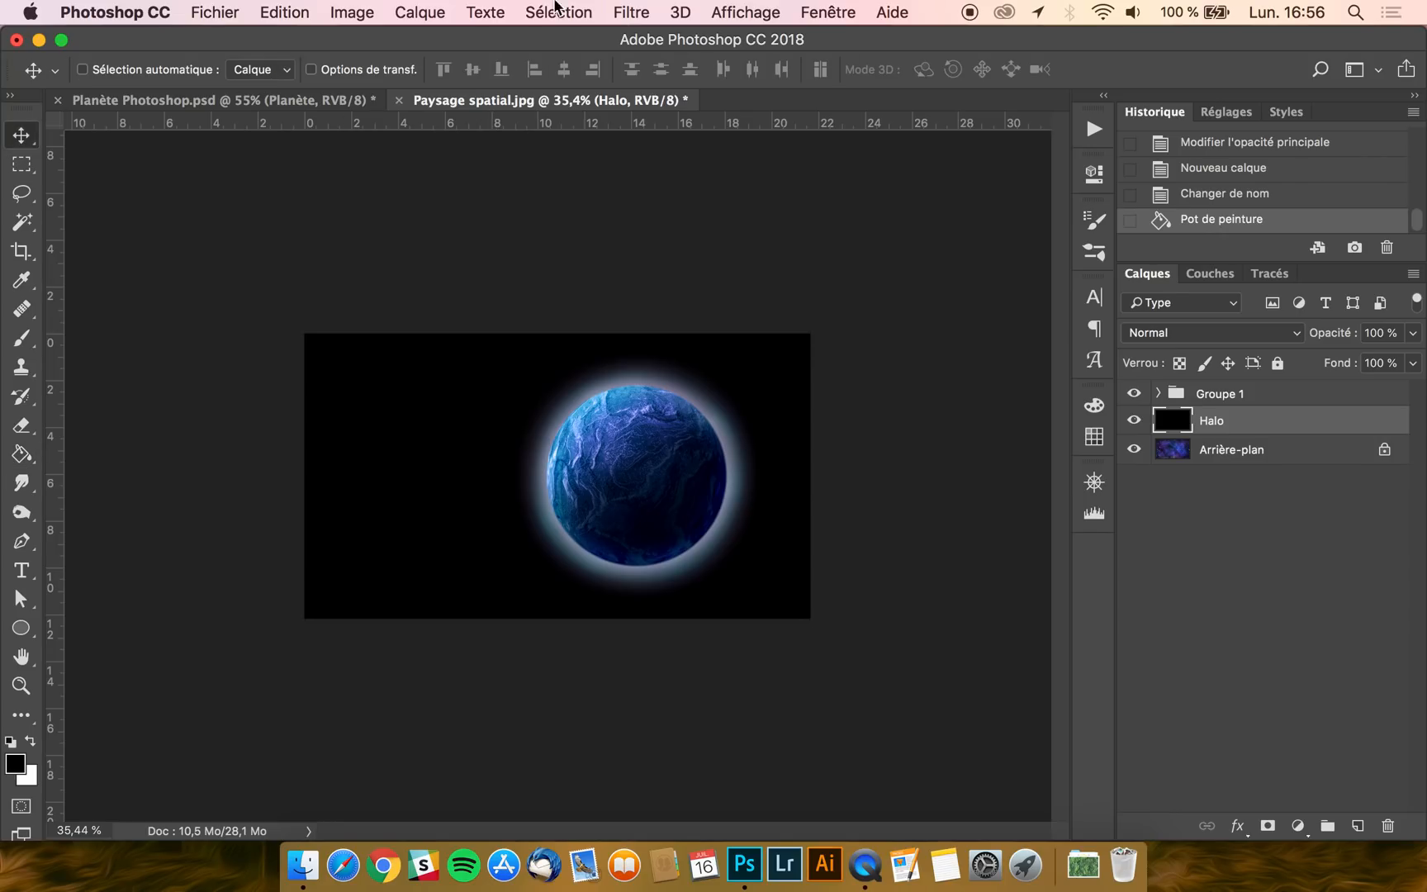
Try a Halo lens flare render at 70% brightness with the 50-300 mm zoom lens on the black layer, and undo it
{"action": "left_click", "coordinate": [621, 10]}
{"action": "mouse_move", "coordinate": [687, 407]}
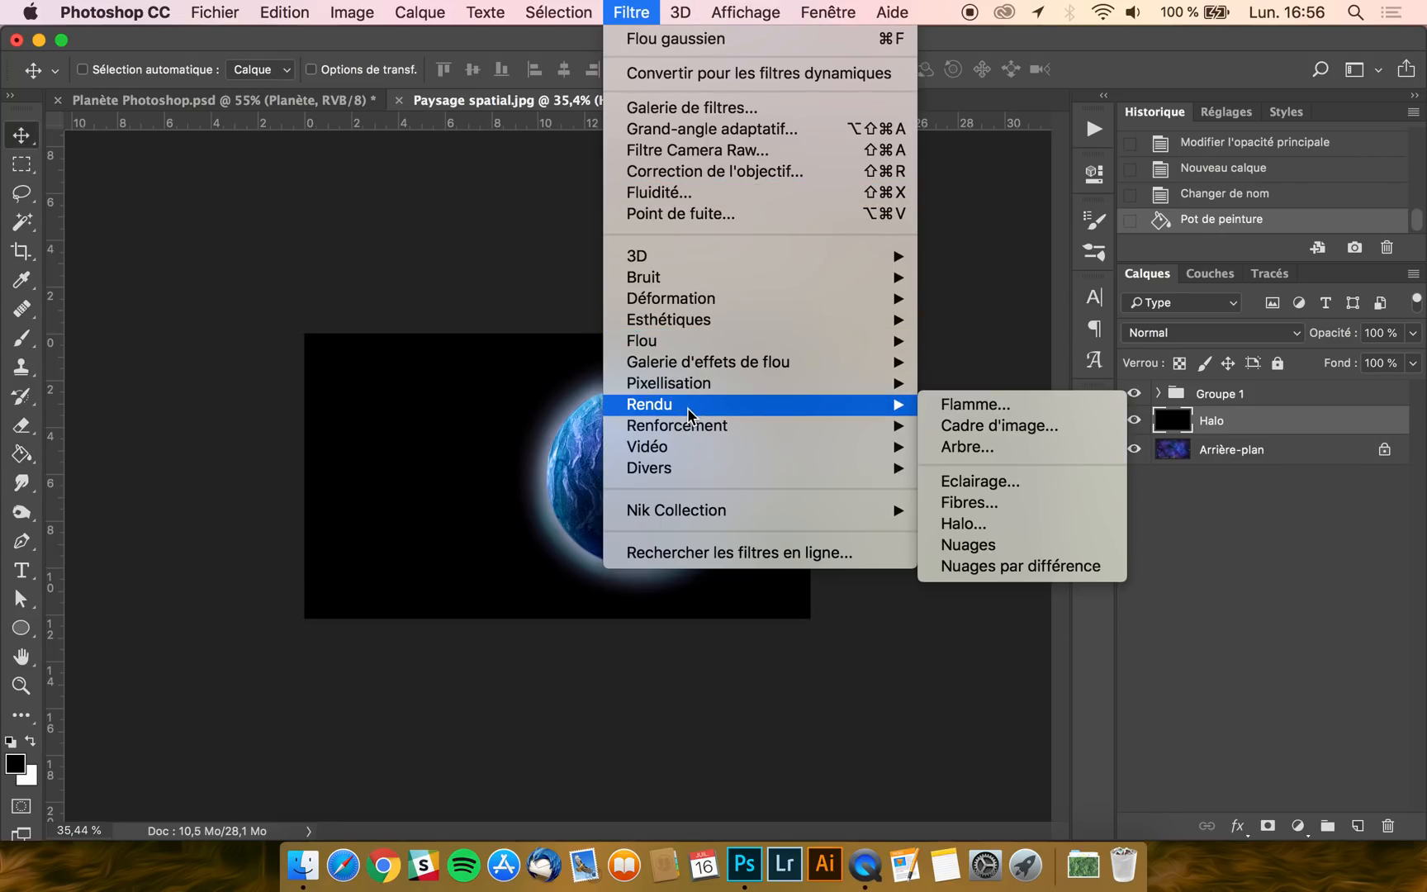
{"action": "left_click", "coordinate": [973, 525]}
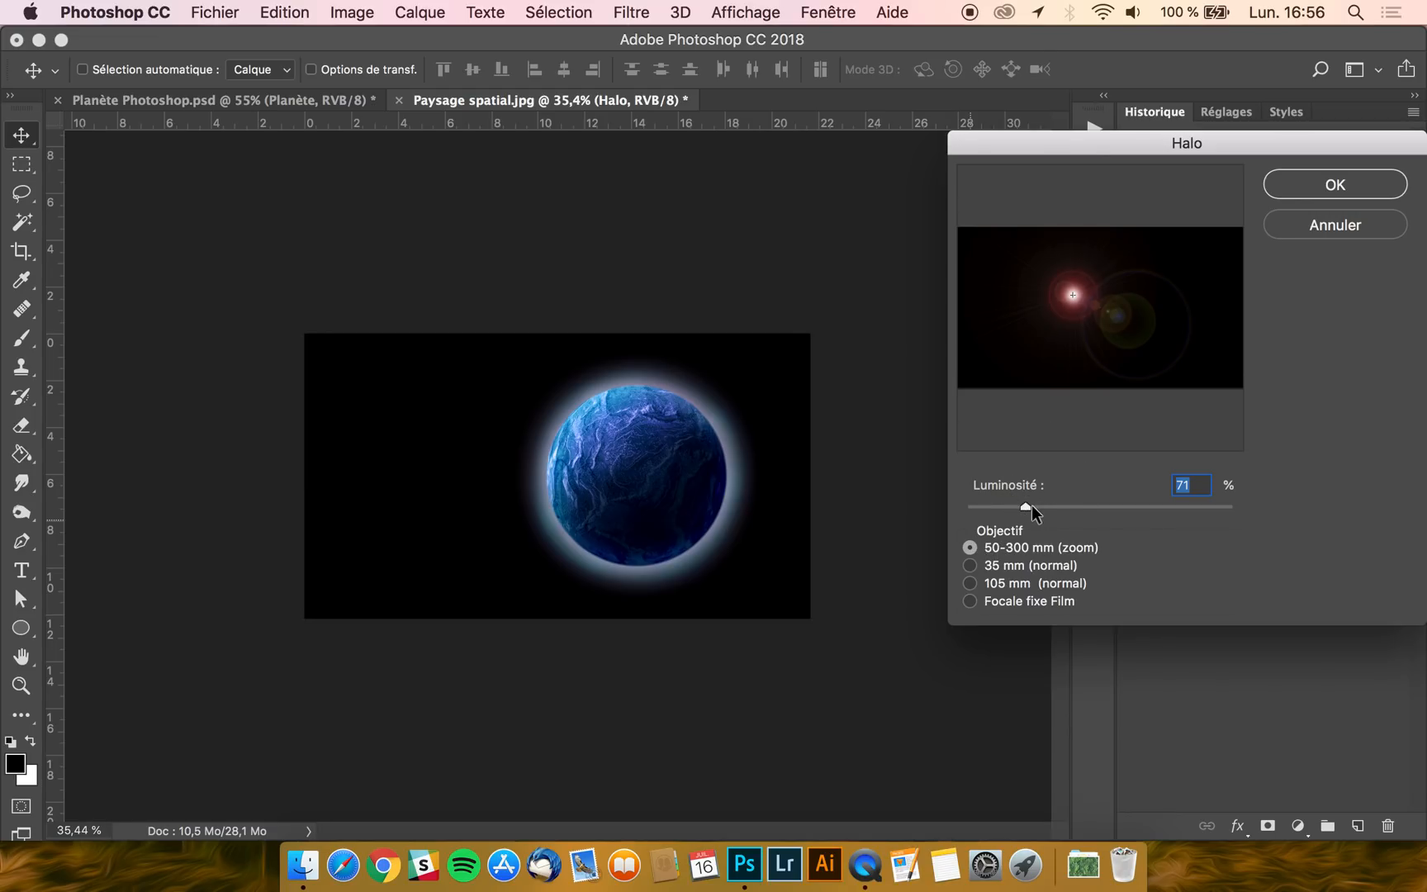
{"action": "left_click_drag", "start_coordinate": [1029, 506], "coordinate": [1031, 506]}
{"action": "left_click", "coordinate": [1331, 185]}
{"action": "key", "text": "super+z"}
Render a 50-300 mm zoom Halo flare at 70% brightness slightly up and left of the layer's centre, and set the layer's blend mode to Superposition
{"action": "left_click", "coordinate": [631, 12]}
{"action": "mouse_move", "coordinate": [707, 403]}
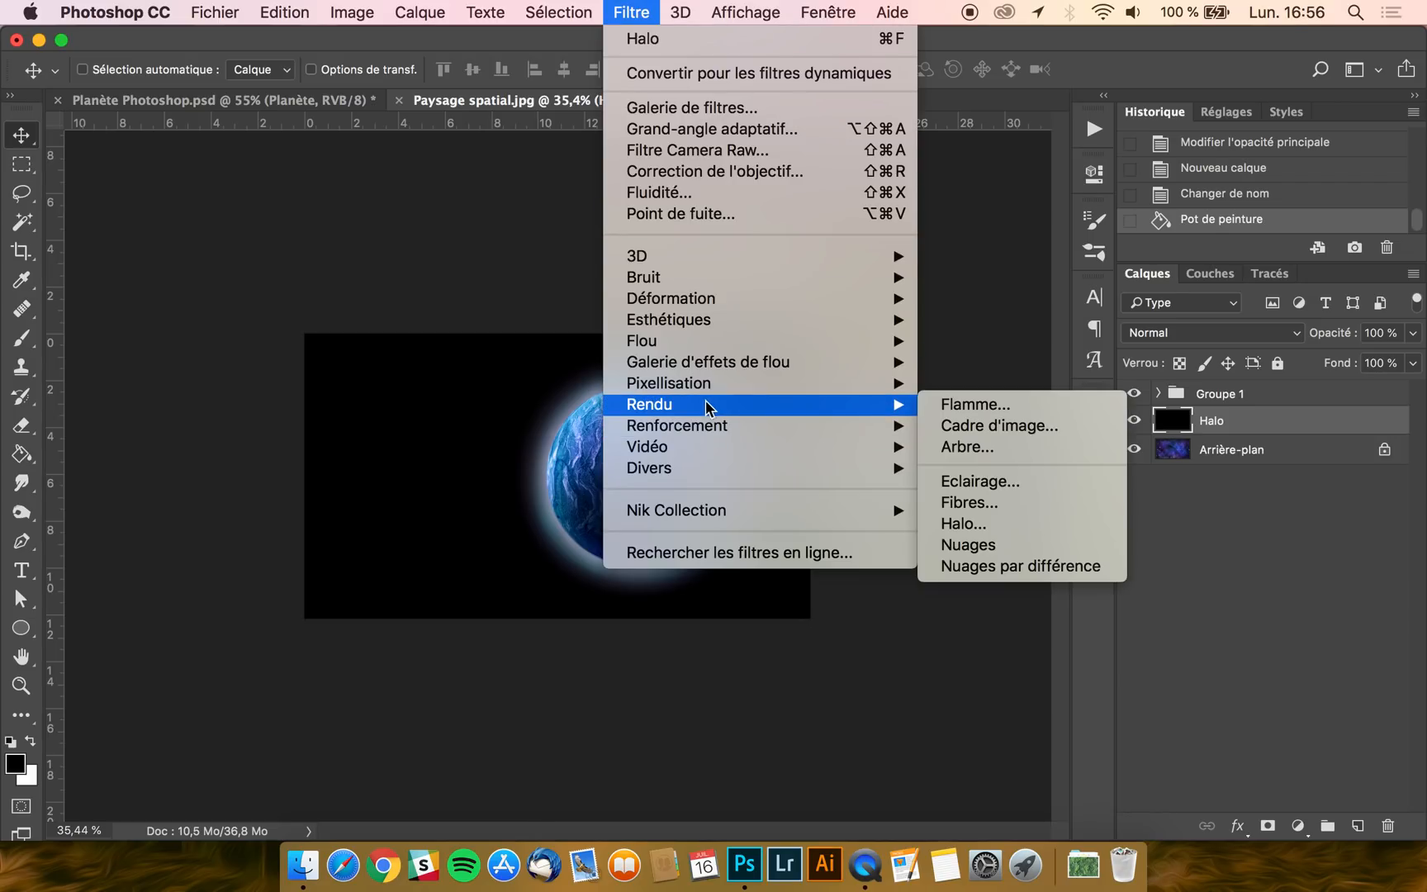
{"action": "left_click", "coordinate": [982, 523]}
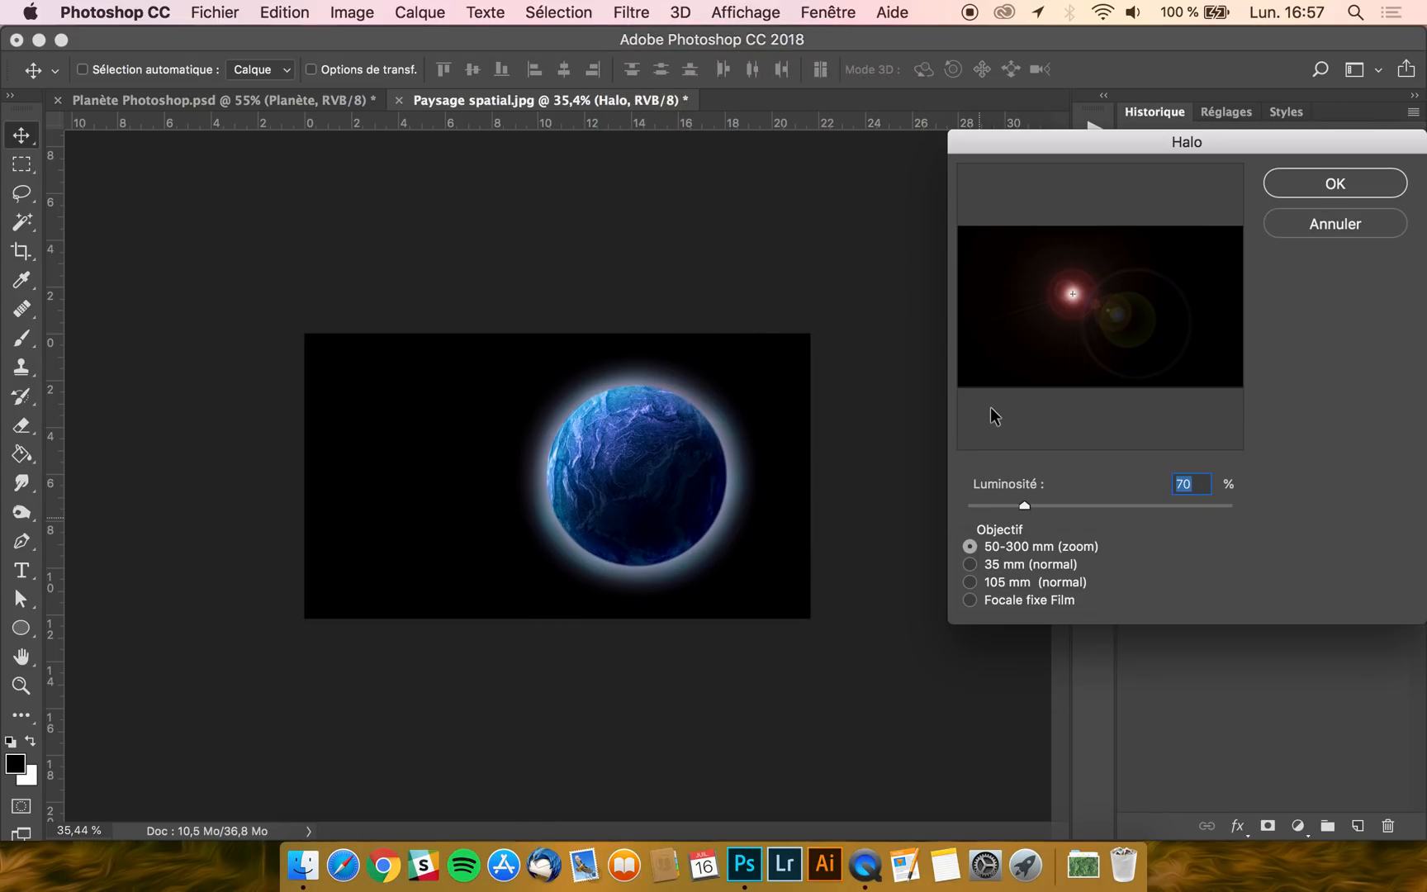
{"action": "left_click", "coordinate": [1149, 301]}
{"action": "left_click", "coordinate": [1057, 298]}
{"action": "left_click", "coordinate": [1133, 278]}
{"action": "left_click", "coordinate": [1089, 297]}
{"action": "left_click", "coordinate": [1060, 285]}
{"action": "left_click", "coordinate": [1049, 286]}
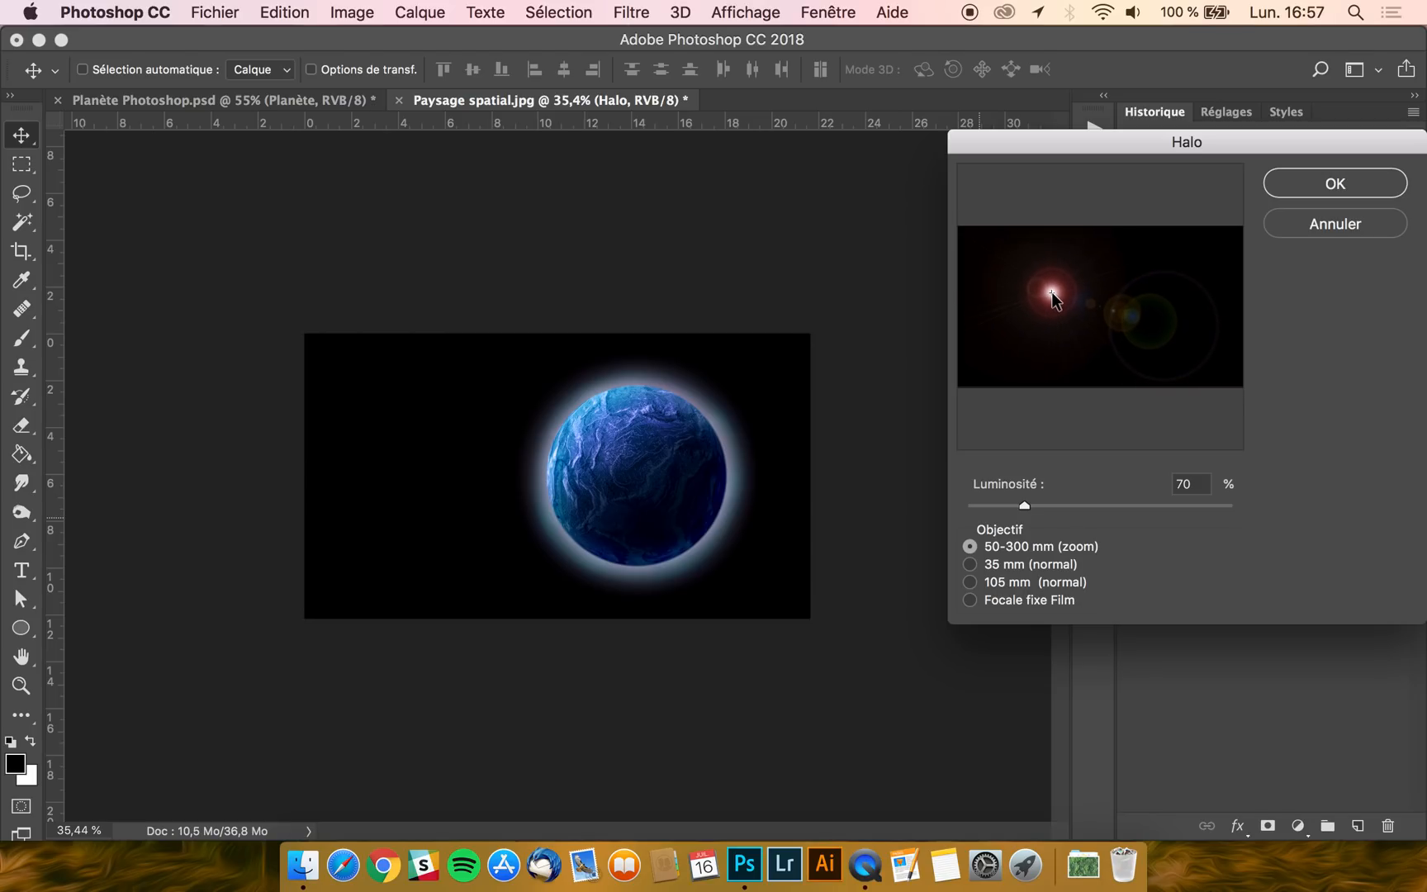
{"action": "left_click", "coordinate": [1334, 183]}
{"action": "left_click", "coordinate": [1189, 334]}
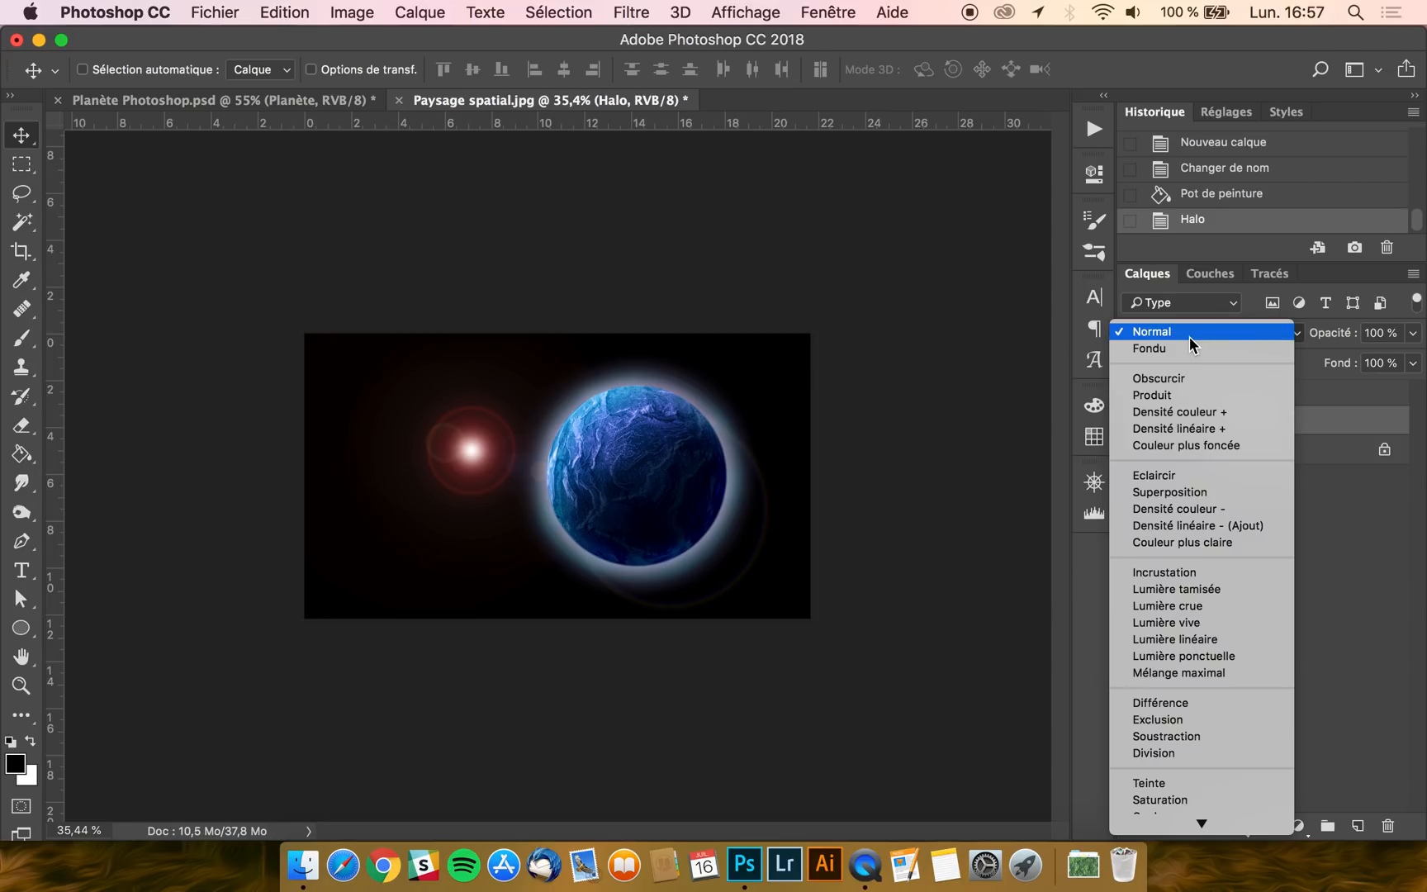
{"action": "left_click", "coordinate": [1182, 492]}
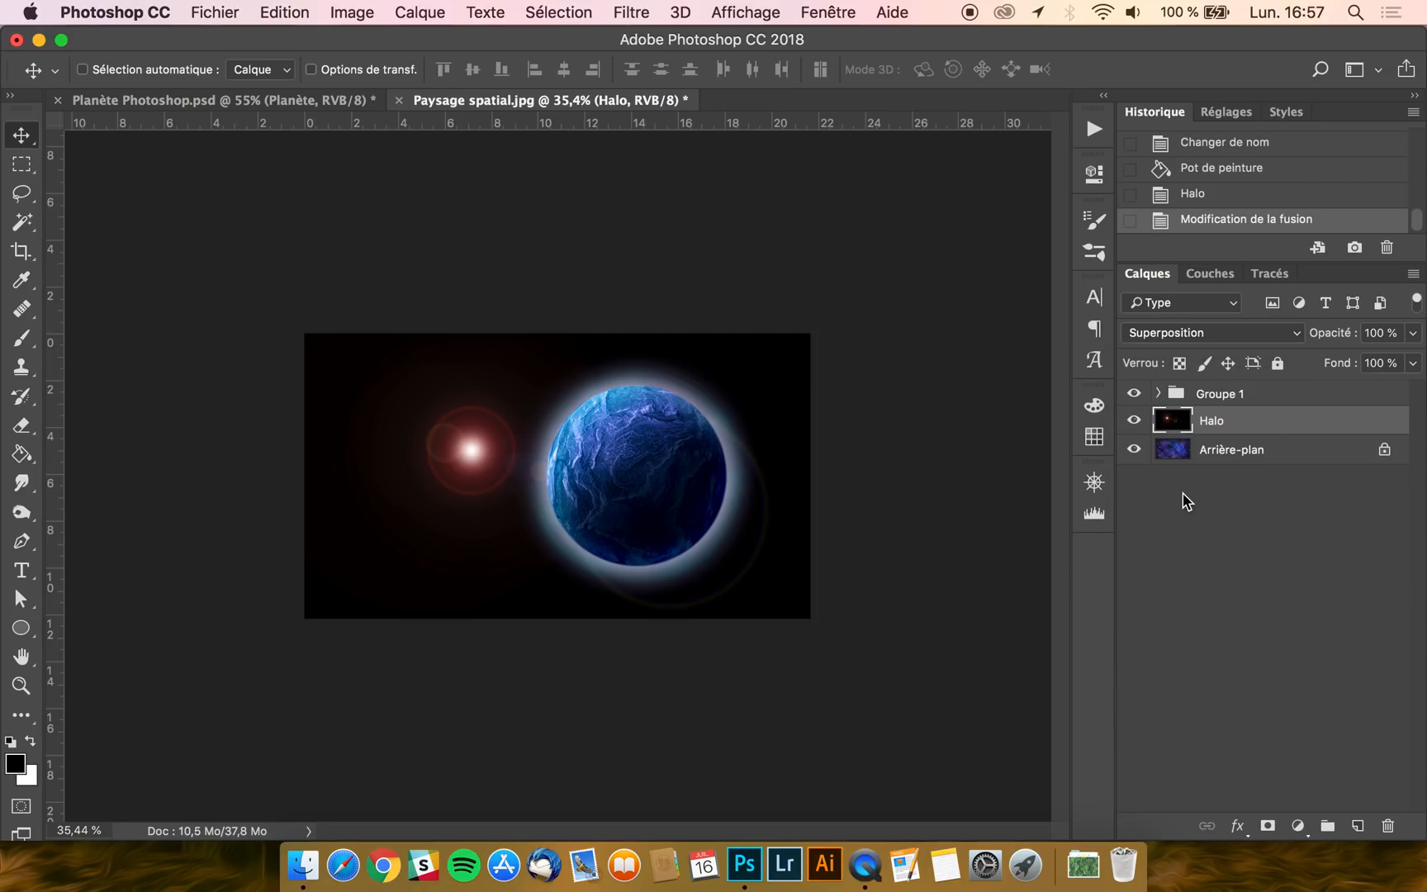
Move the planet group to the image centre beside the flare and scale it down proportionally to about 85%
{"action": "left_click", "coordinate": [1235, 403]}
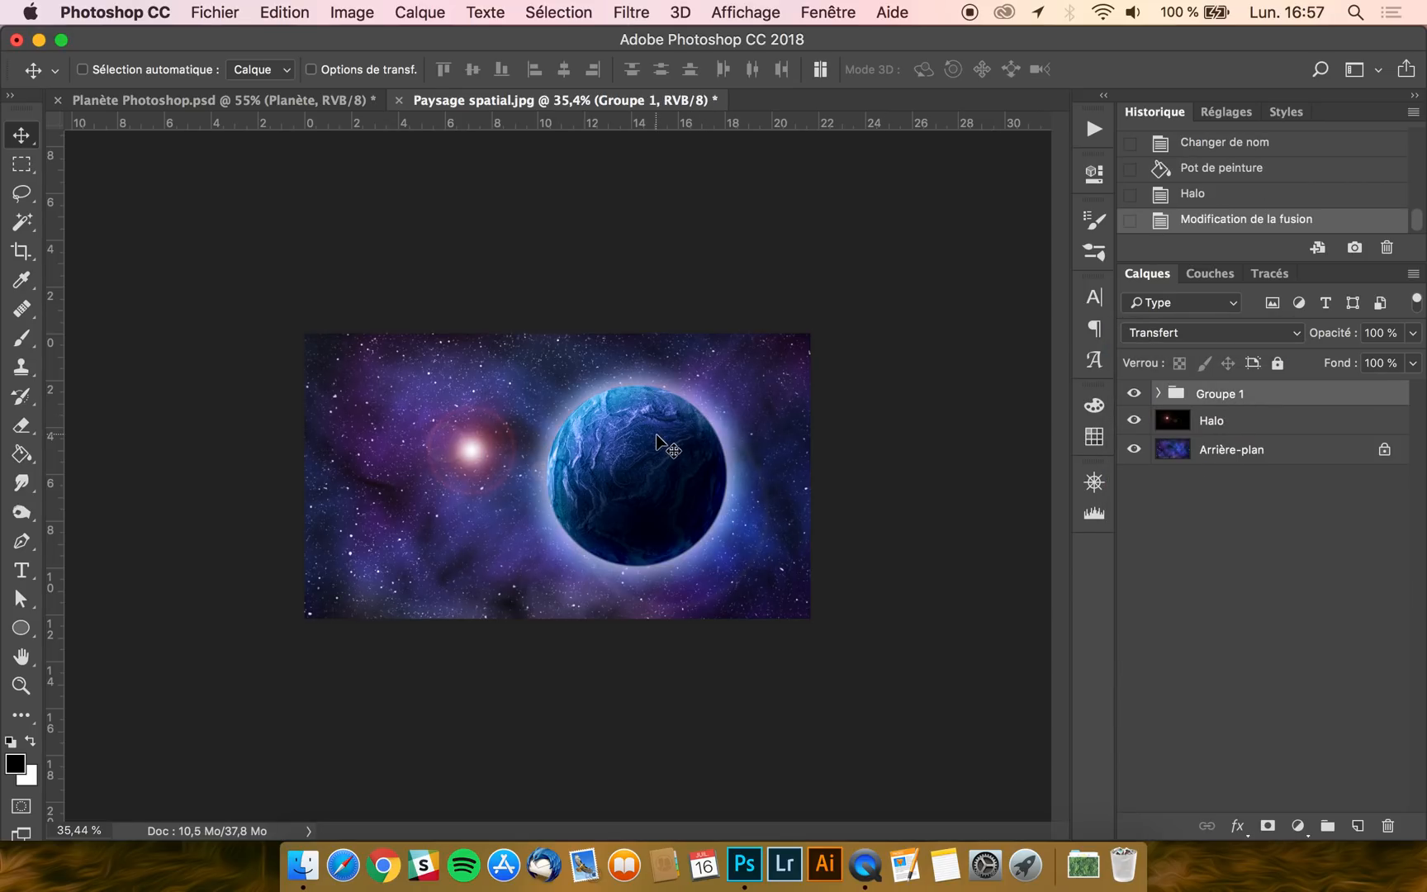
{"action": "left_click_drag", "start_coordinate": [646, 436], "coordinate": [592, 439]}
{"action": "key", "text": "super+t"}
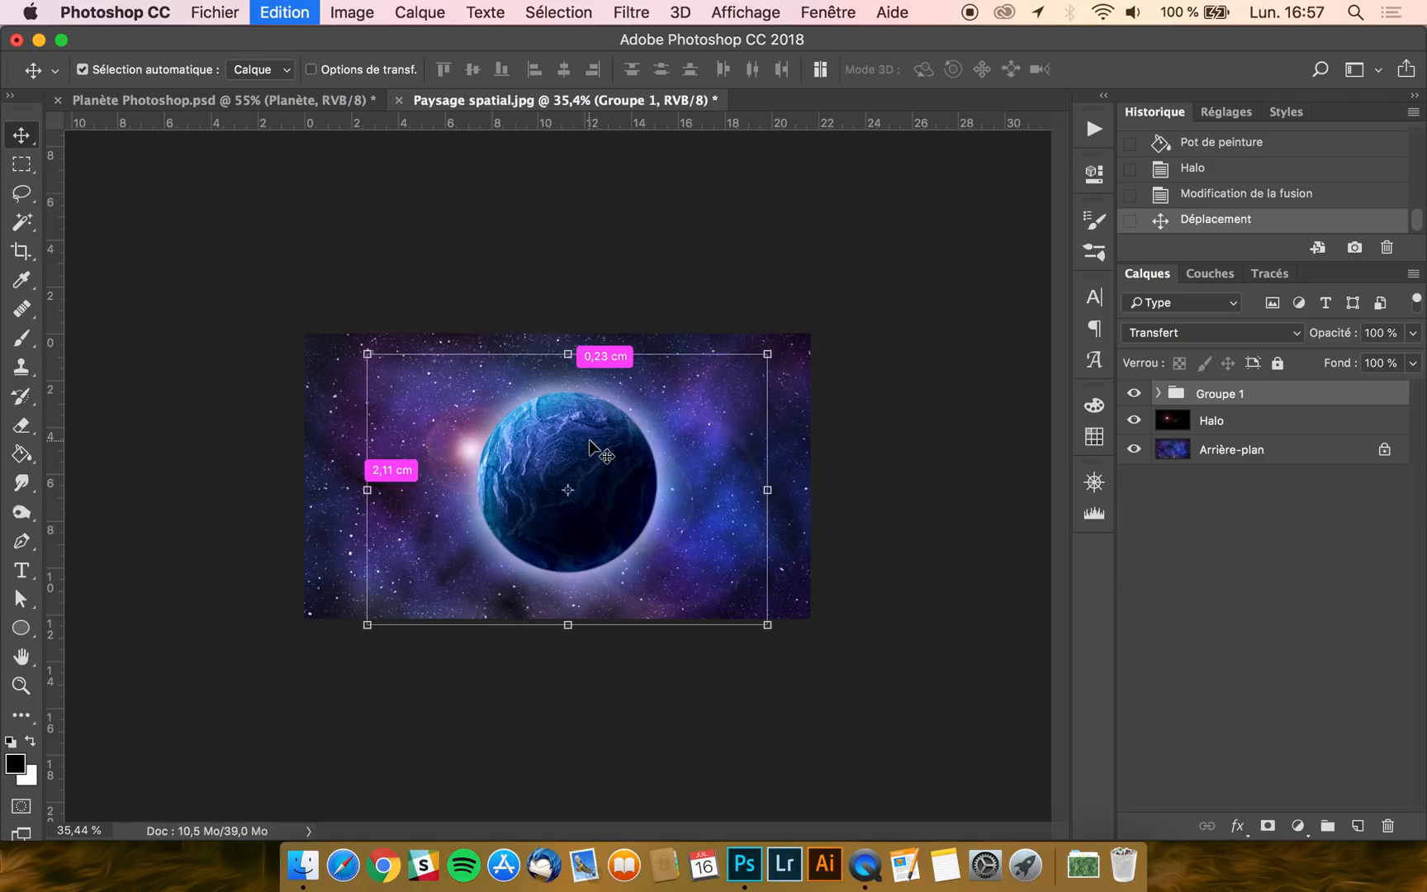
{"action": "left_click_drag", "start_coordinate": [769, 625], "coordinate": [707, 583]}
{"action": "mouse_move", "coordinate": [620, 406]}
{"action": "left_mouse_down"}
{"action": "mouse_move", "coordinate": [735, 393]}
{"action": "mouse_move", "coordinate": [628, 418]}
{"action": "mouse_move", "coordinate": [642, 426]}
{"action": "left_mouse_up"}
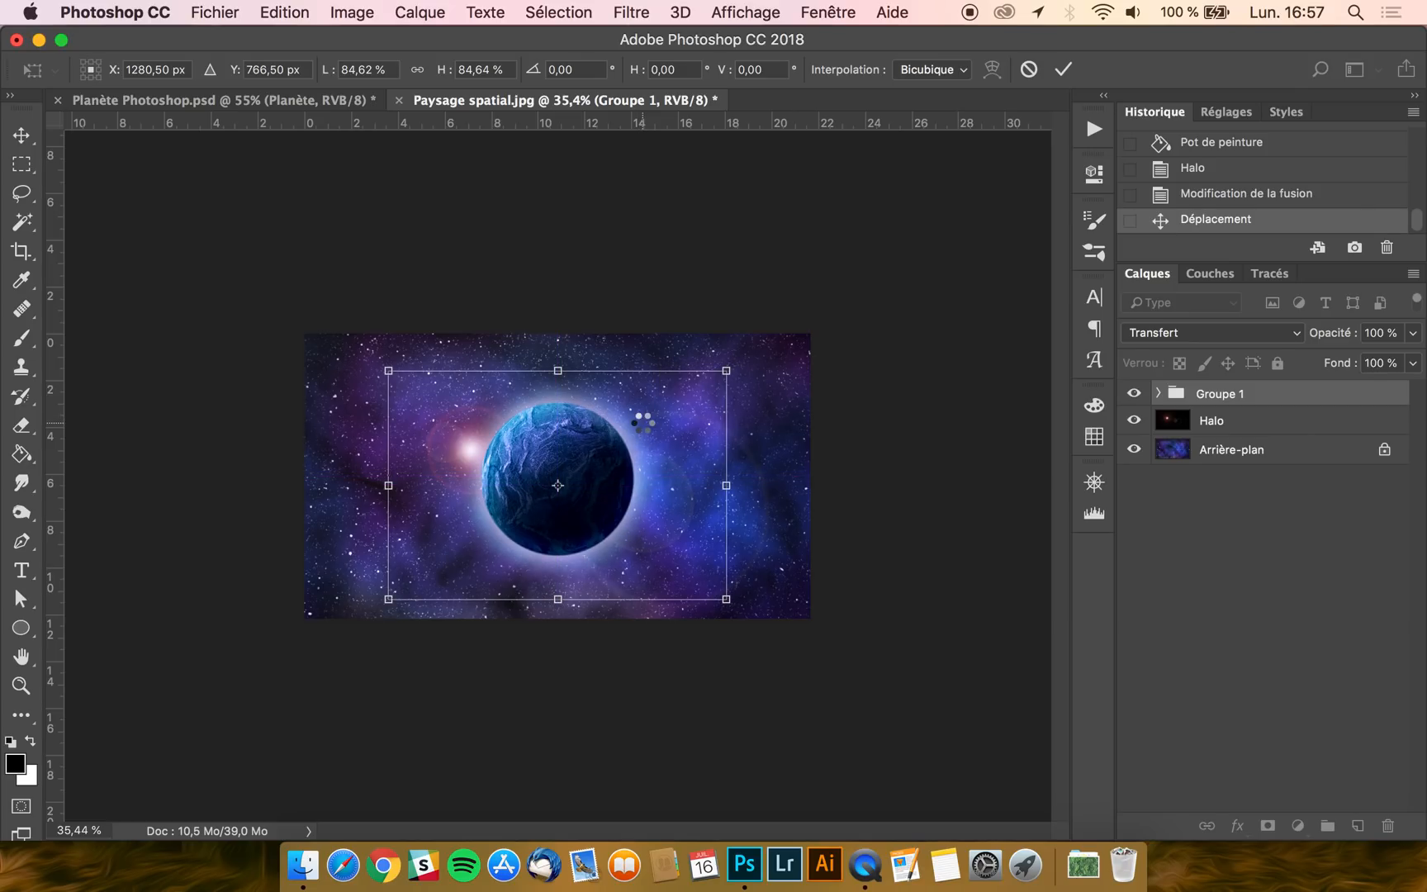
{"action": "key", "text": "Return"}
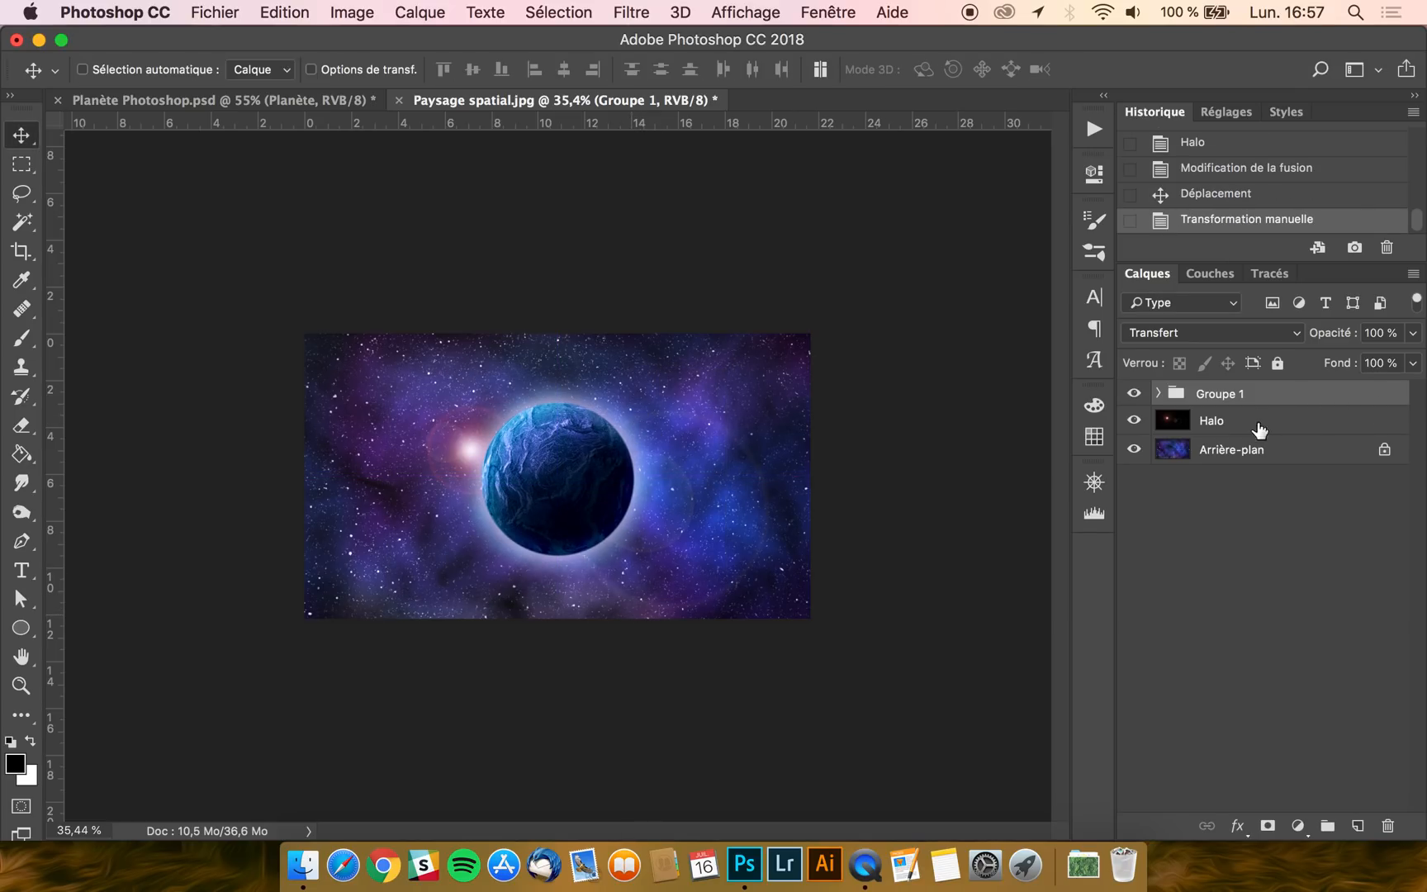
Move the Halo layer up and to the left so its flare sits clear of the planet
{"action": "left_click", "coordinate": [1225, 428]}
{"action": "left_click_drag", "start_coordinate": [523, 473], "coordinate": [497, 460]}
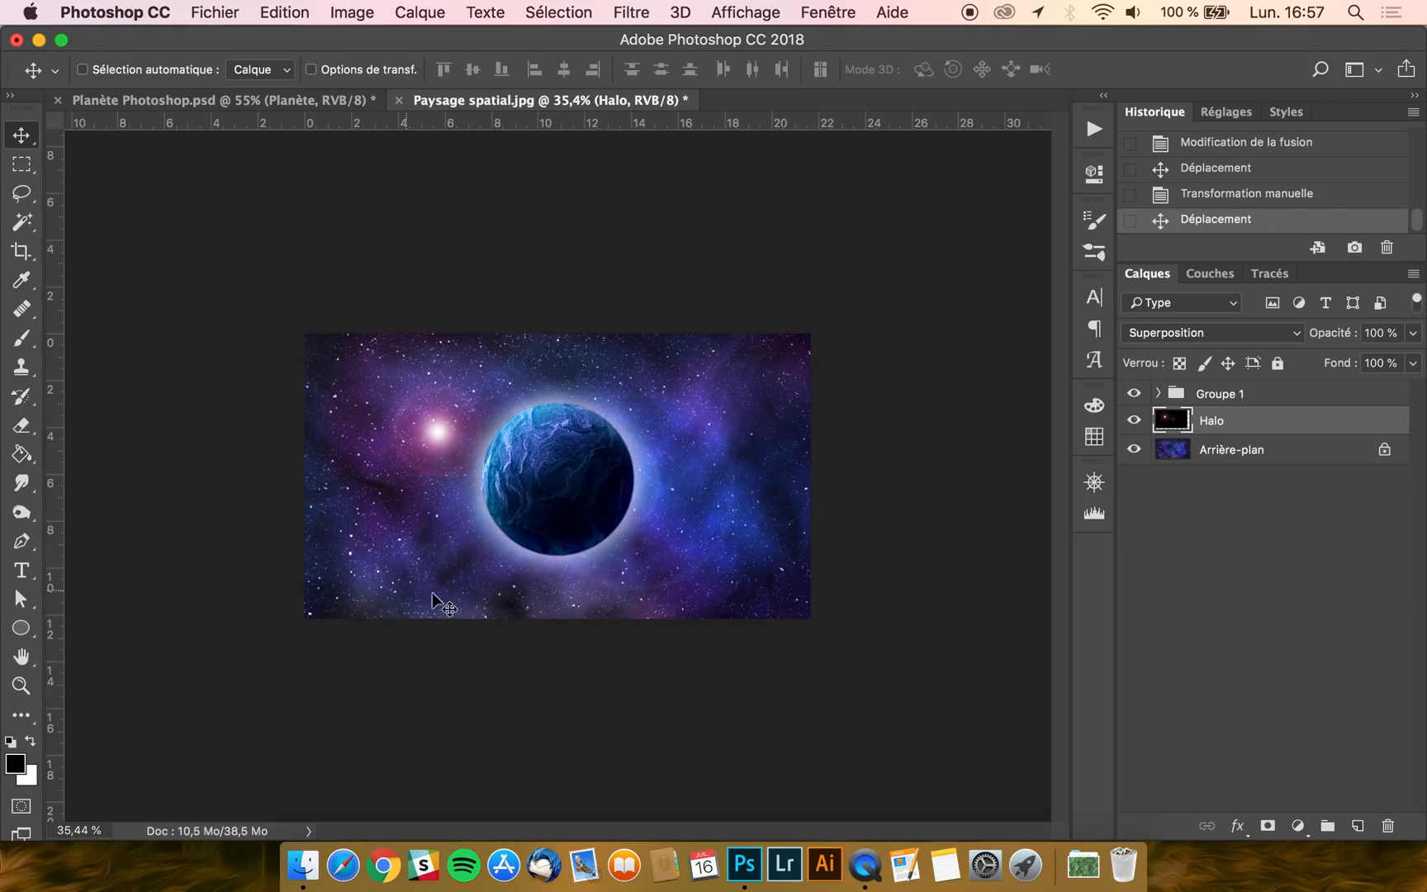
{"action": "key", "text": "super+0"}
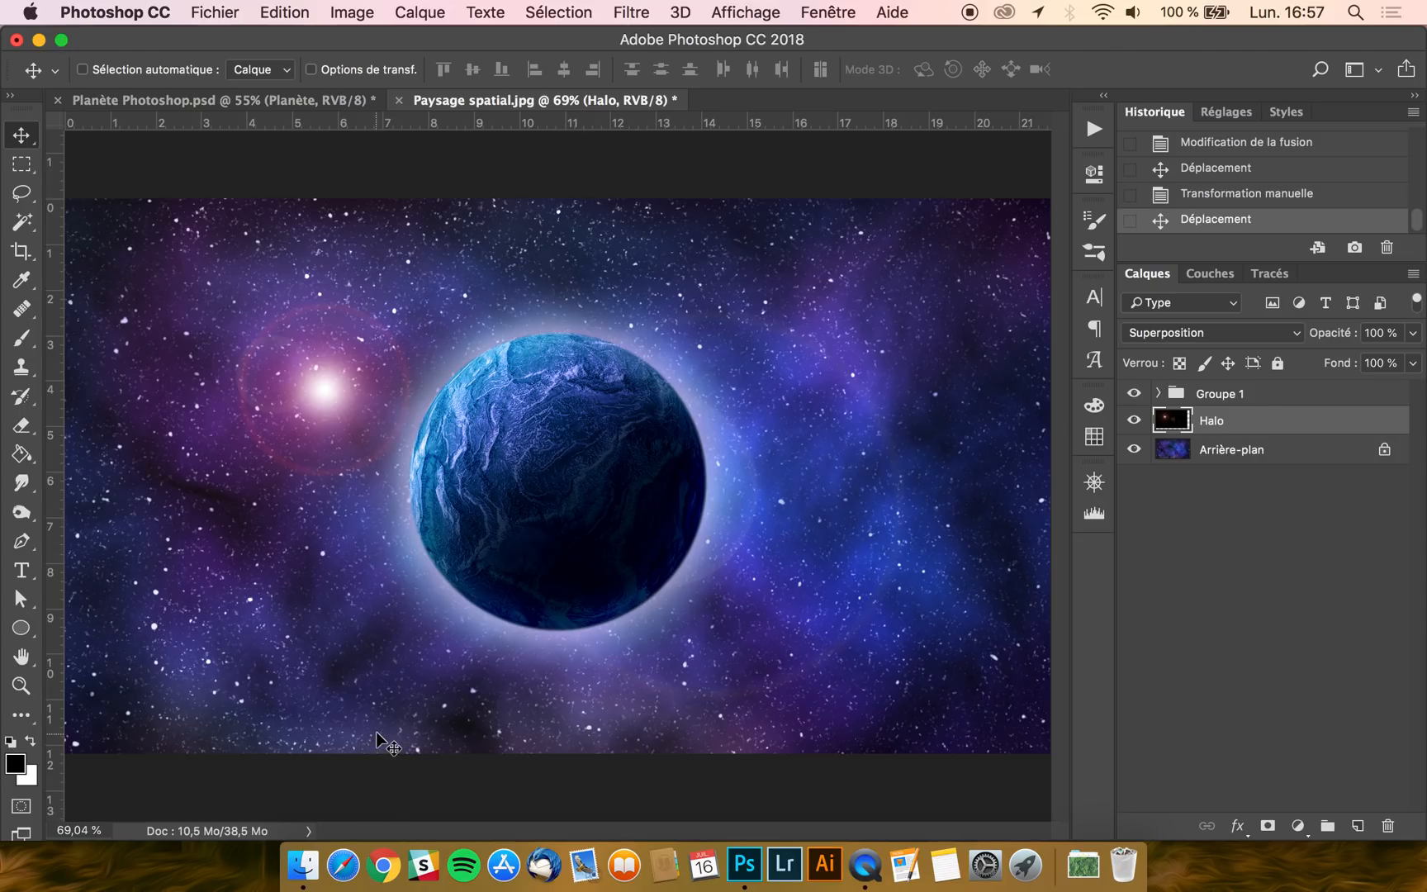
Enlarge the Halo layer from its lower-right corner with Free Transform until the flare meets the planet's upper-left edge
{"action": "left_click_drag", "start_coordinate": [393, 670], "coordinate": [404, 640]}
{"action": "key", "text": "super+t"}
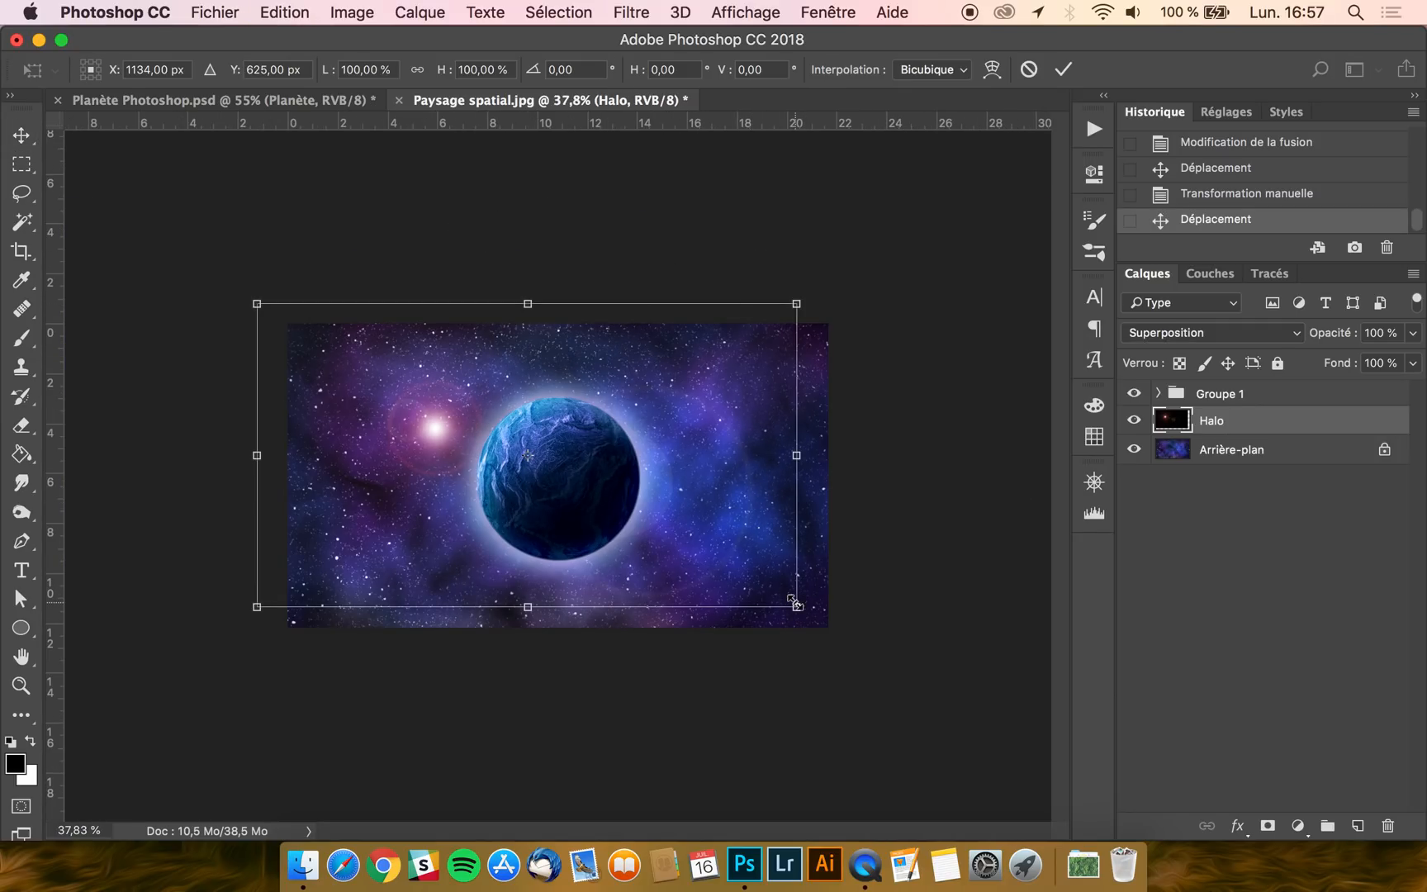
{"action": "left_click_drag", "start_coordinate": [795, 603], "coordinate": [877, 652]}
{"action": "key", "text": "Return"}
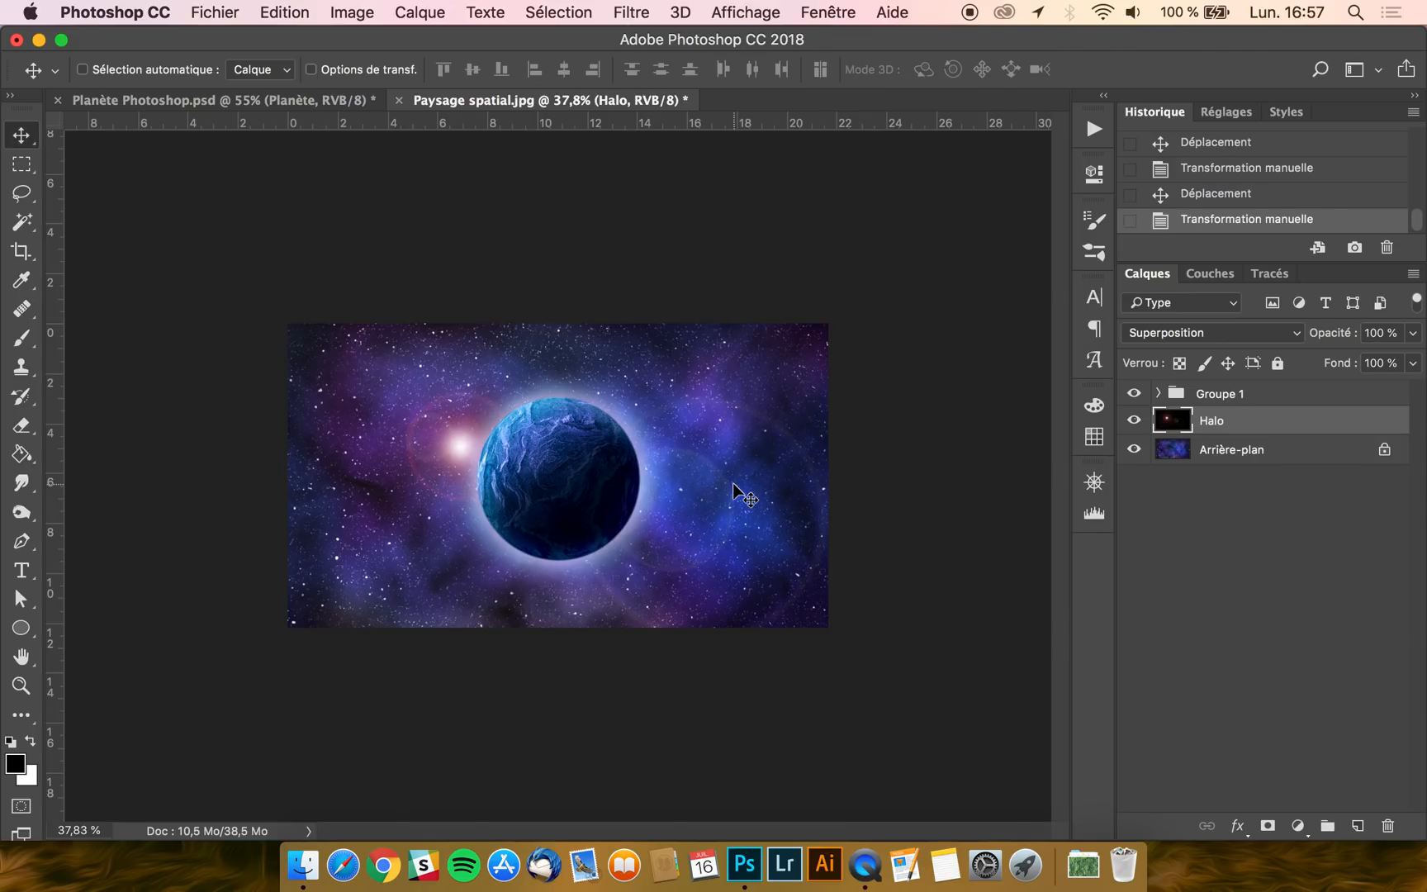
{"action": "key", "text": "super+minus"}
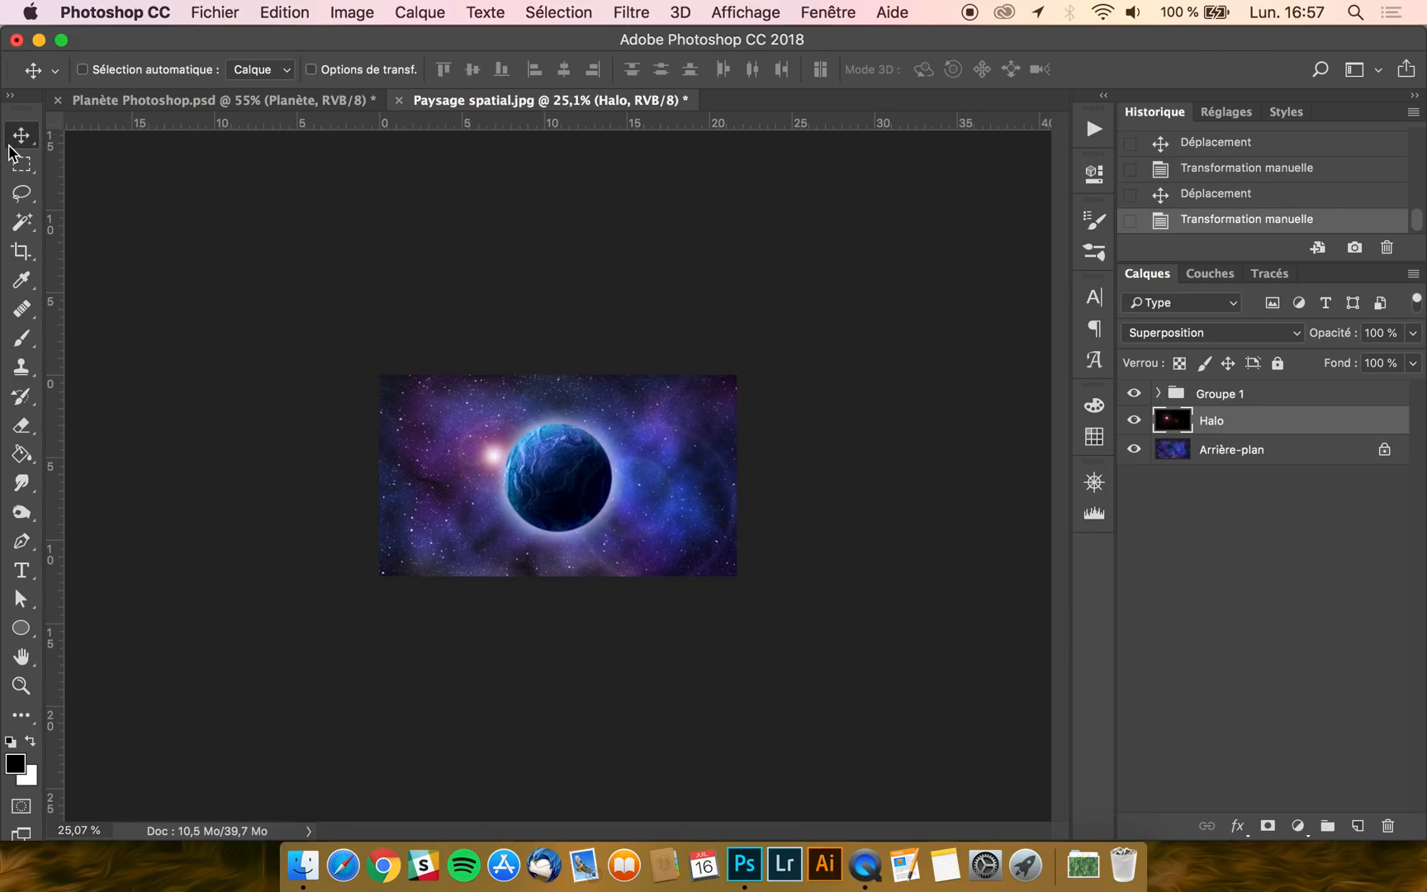
{"action": "key", "text": "super+plus"}
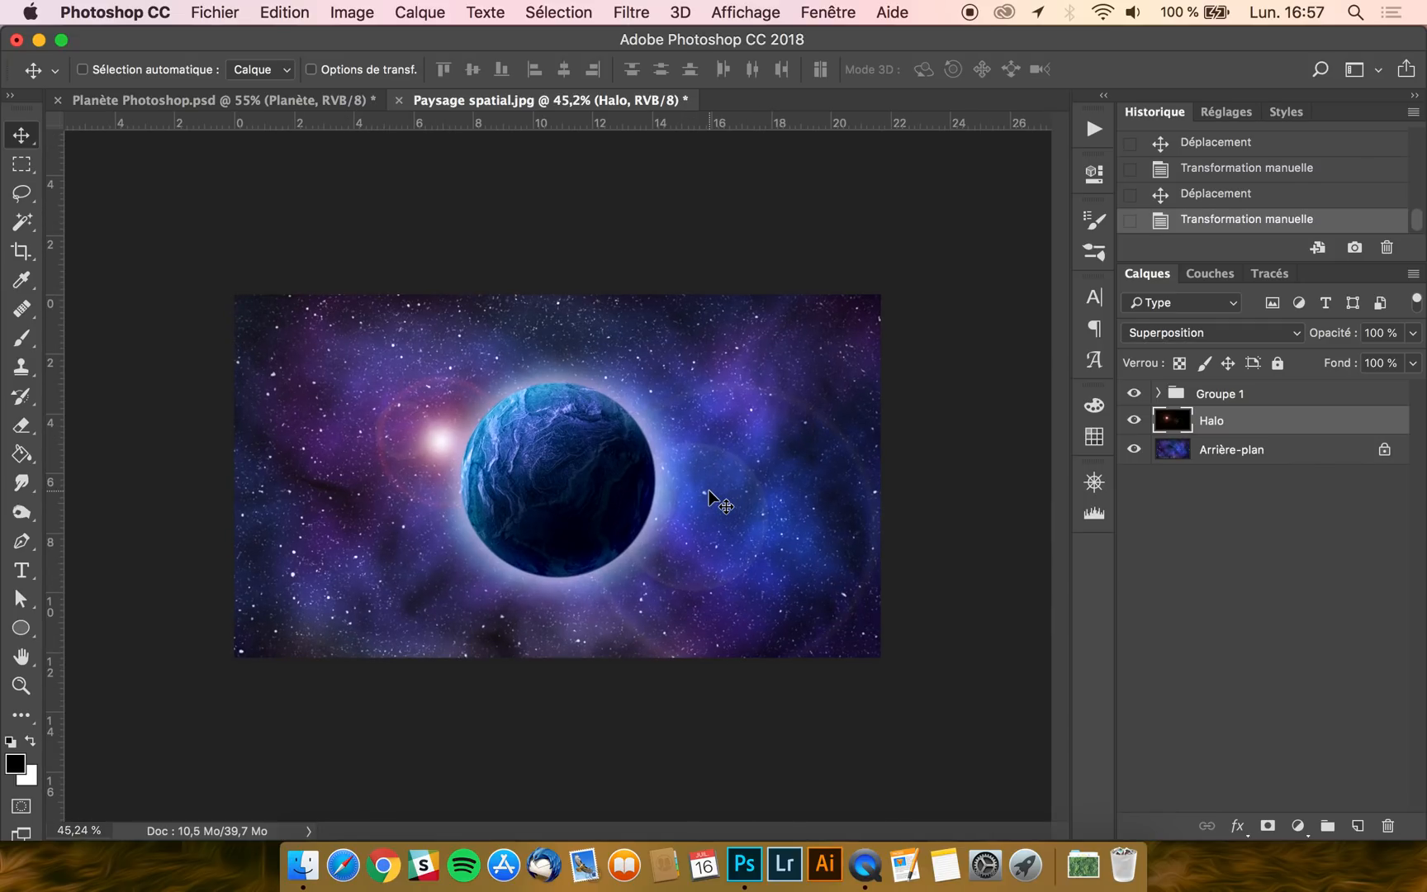
{"action": "key", "text": "super+plus"}
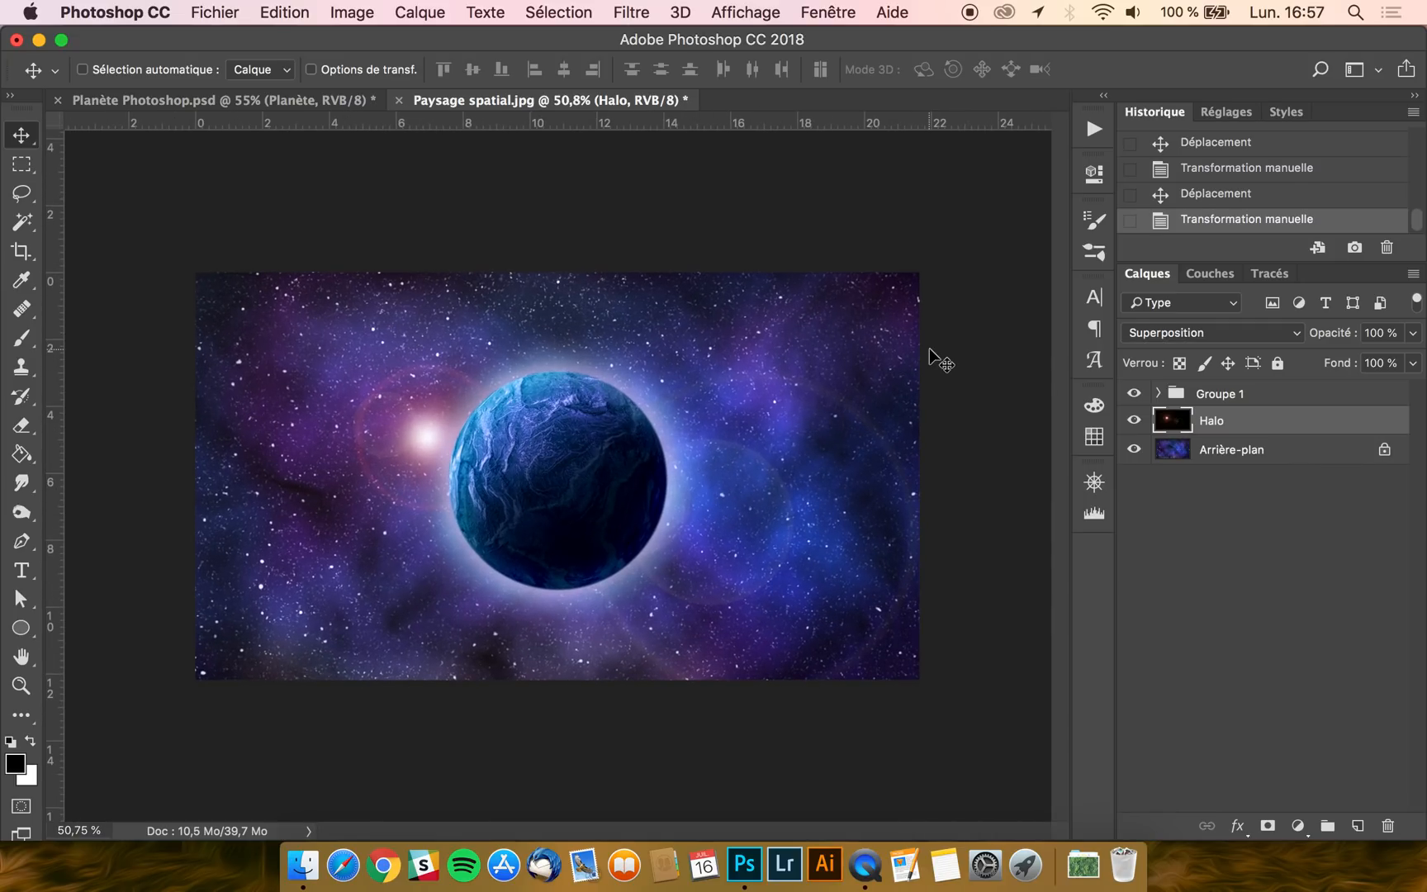